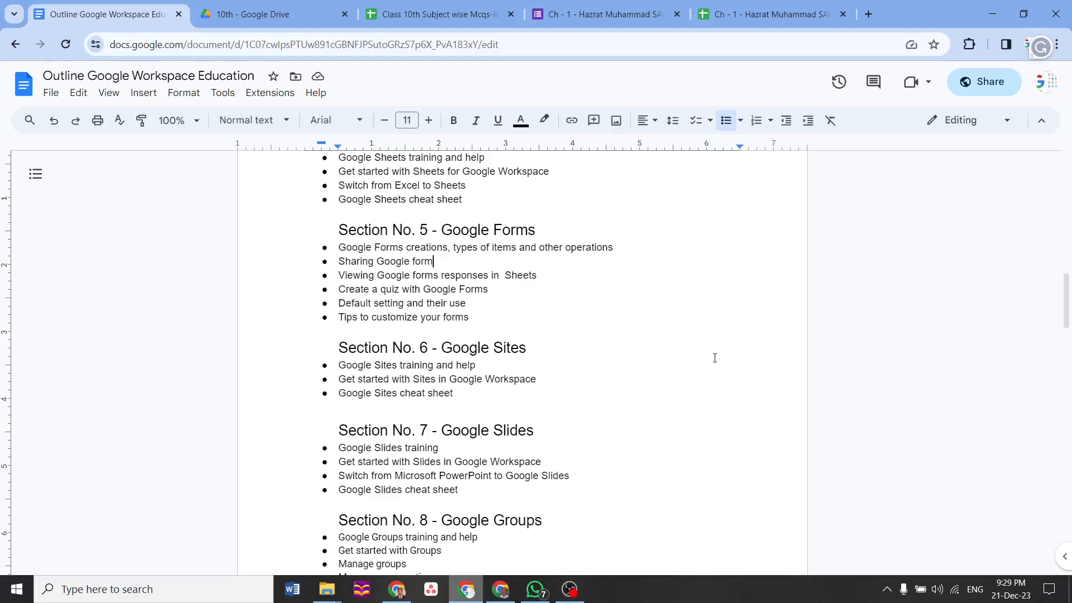
Highlight 'Section No.' and the create-a-quiz topic in the outline, then bring up the Drive Forms folder
drag(338, 231, 417, 235)
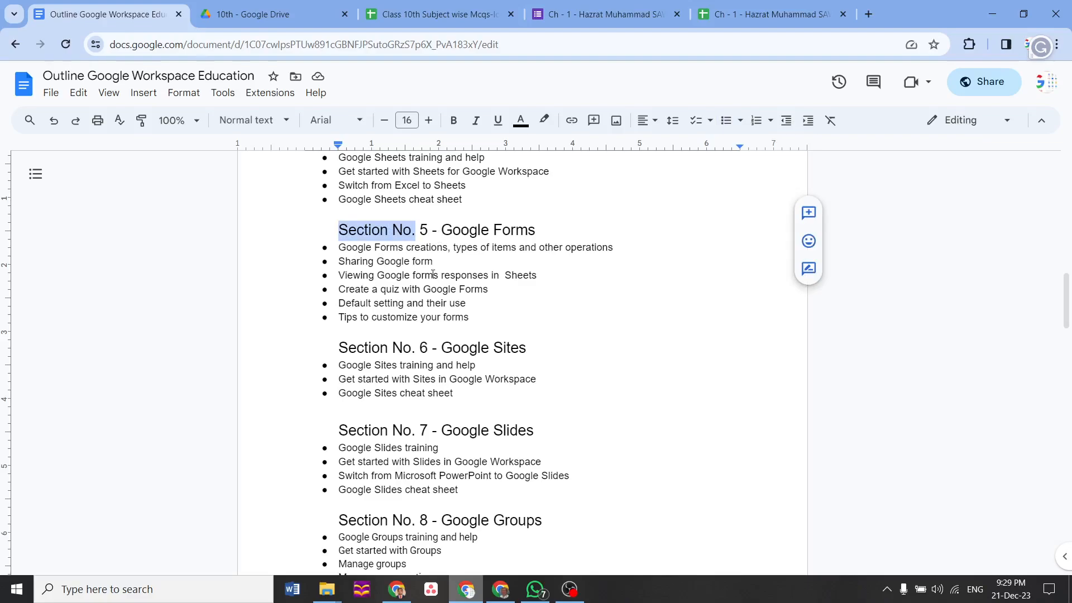
drag(341, 289, 462, 292)
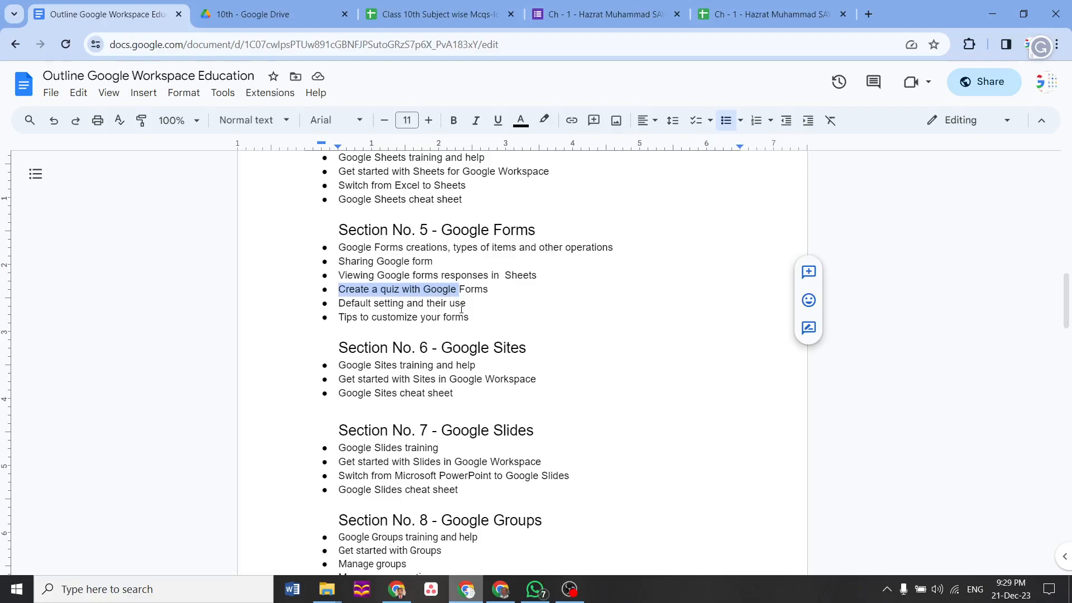
click(397, 589)
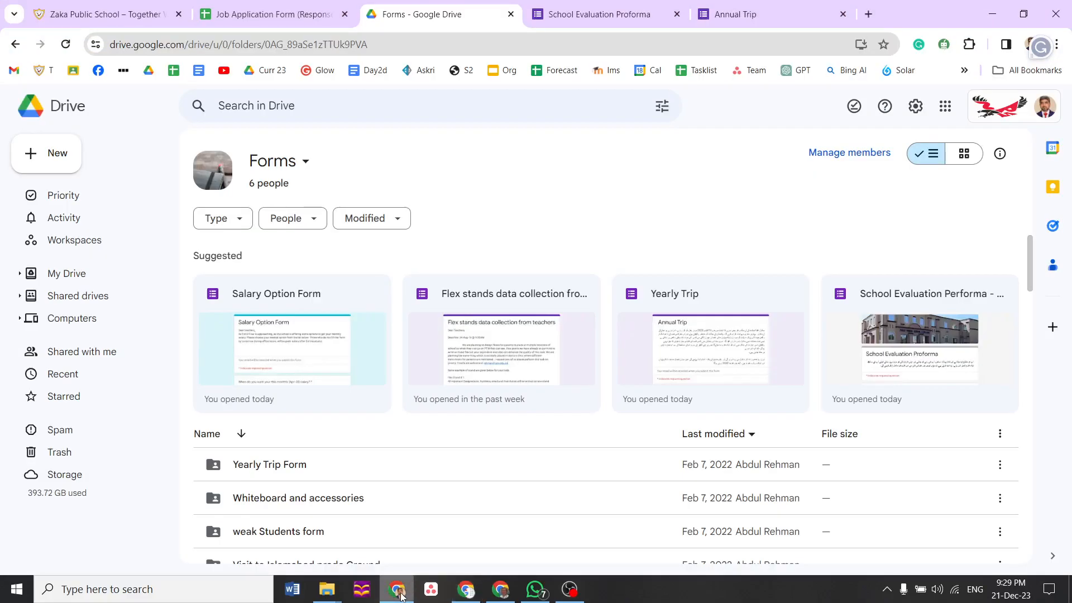
View the Zaka Public School Apply For Job form and its Position list, then switch to the responses sheet
click(132, 25)
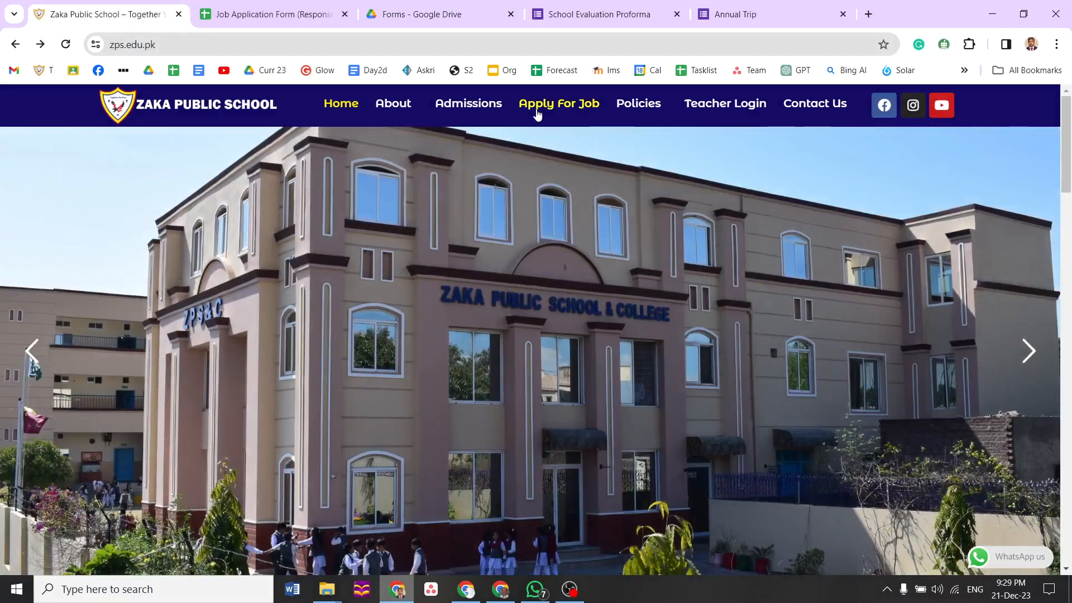
click(550, 106)
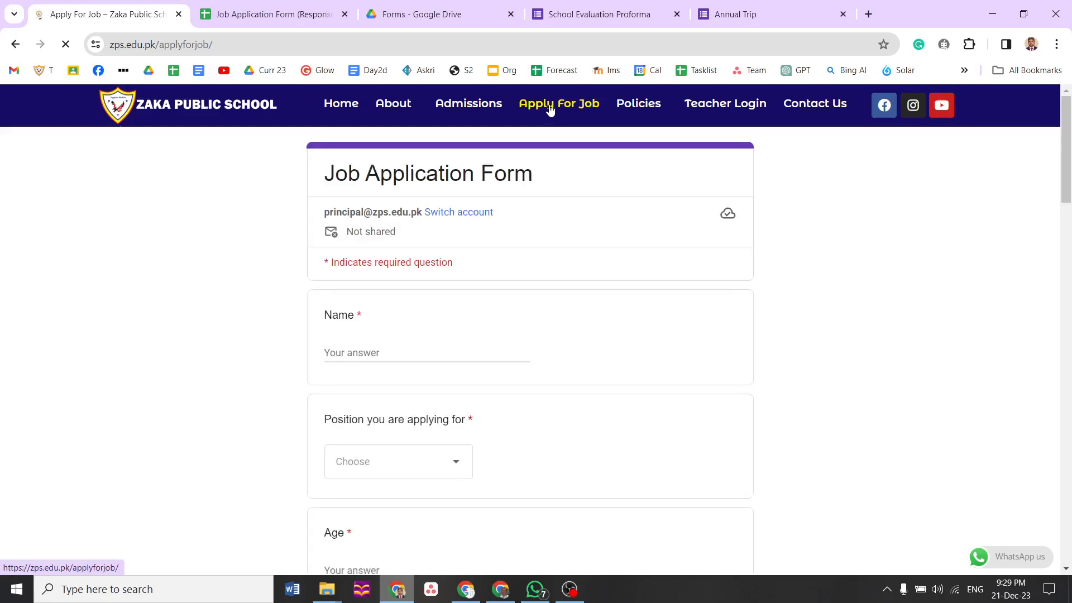
click(457, 465)
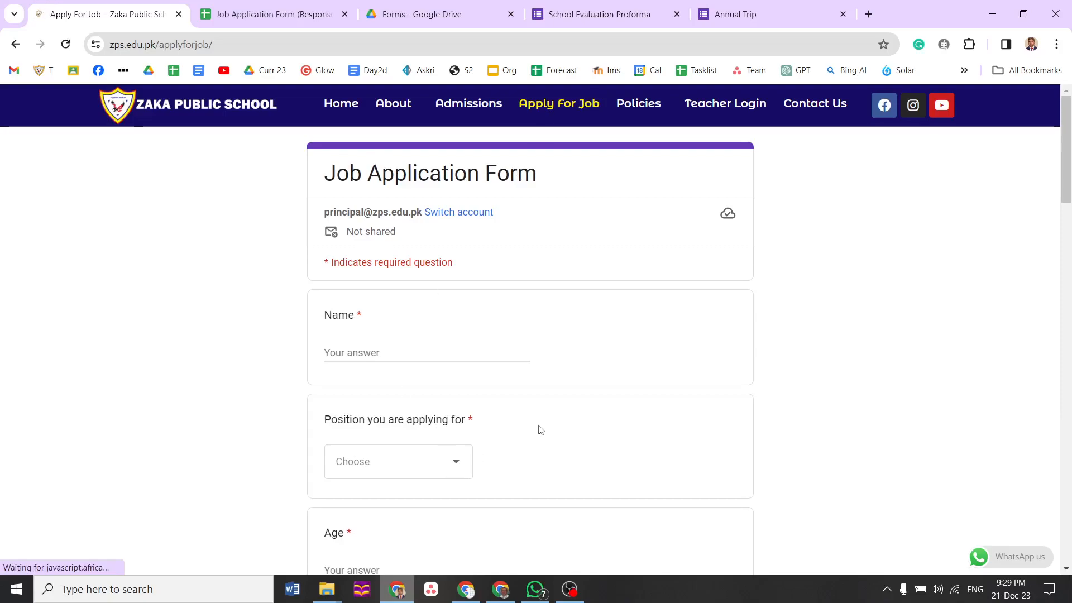
scroll(1069, 184, down, 5)
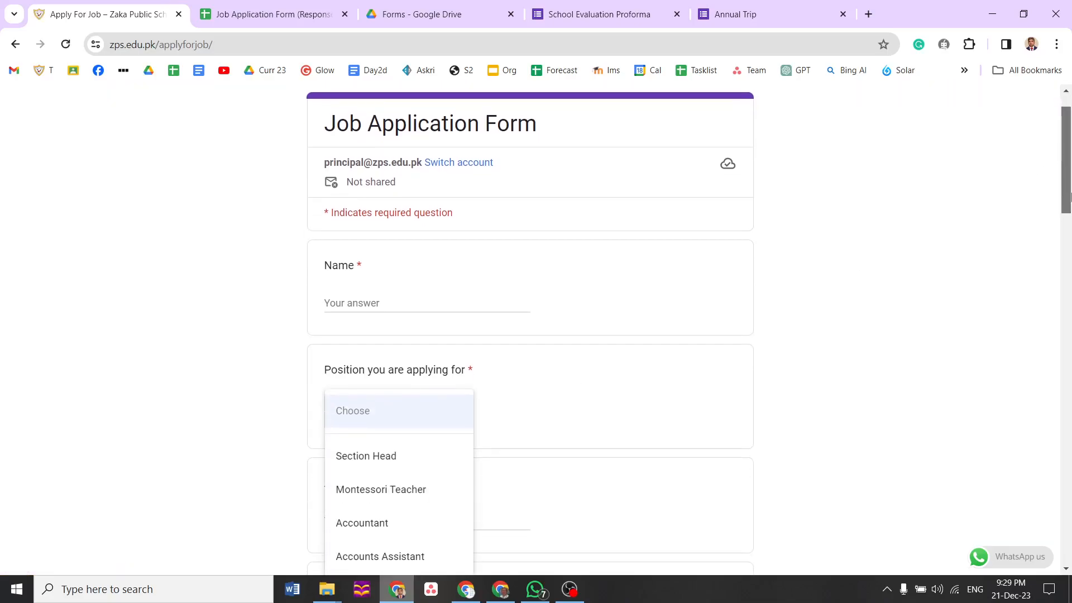
click(732, 302)
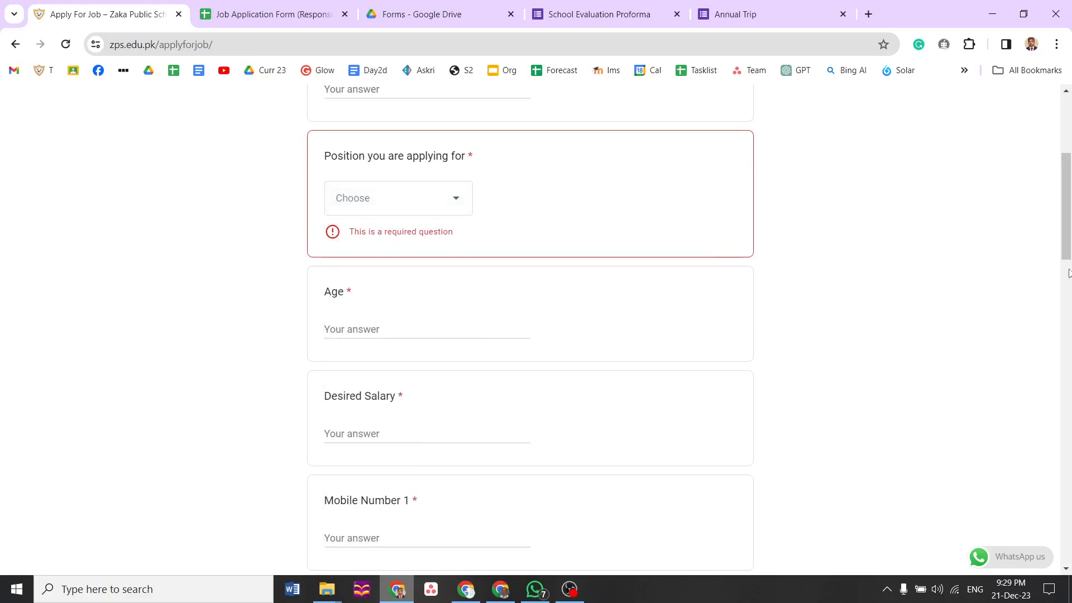
drag(1068, 256, 1068, 219)
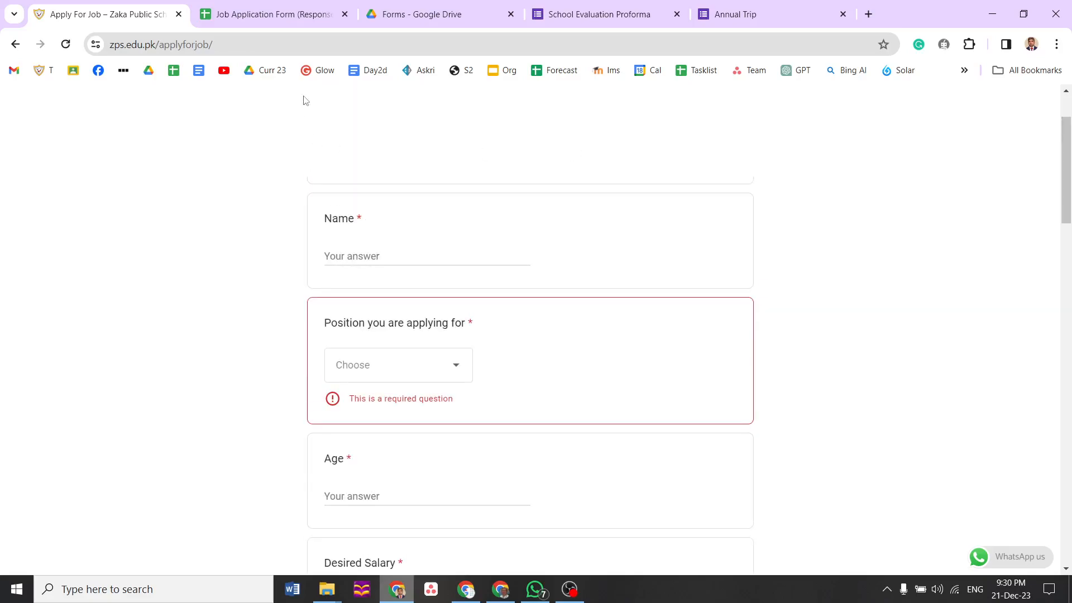
click(290, 22)
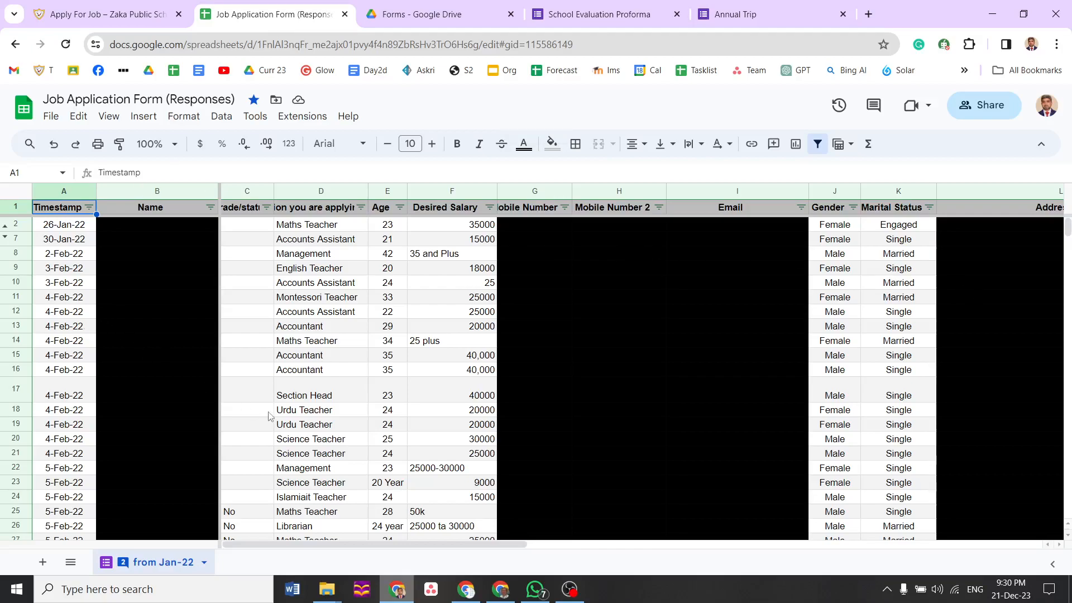
Scroll and page through the job application responses from the Desired Salary column
drag(1068, 229, 1070, 492)
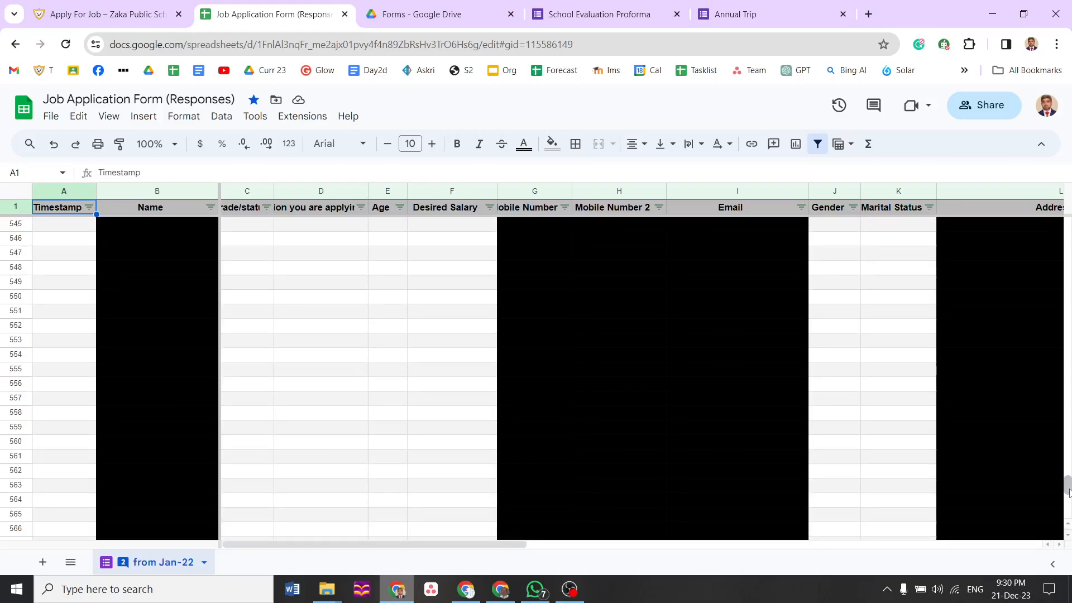
click(411, 418)
key(Page_Up)
key(Page_Up)
key(Page_Up)
key(Page_Up)
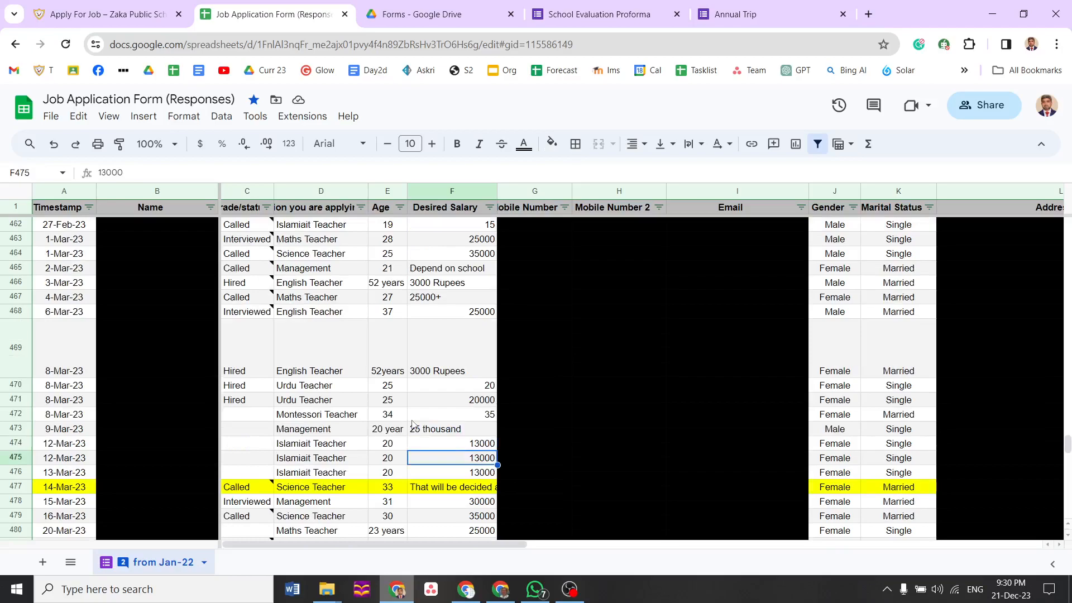
key(Page_Down)
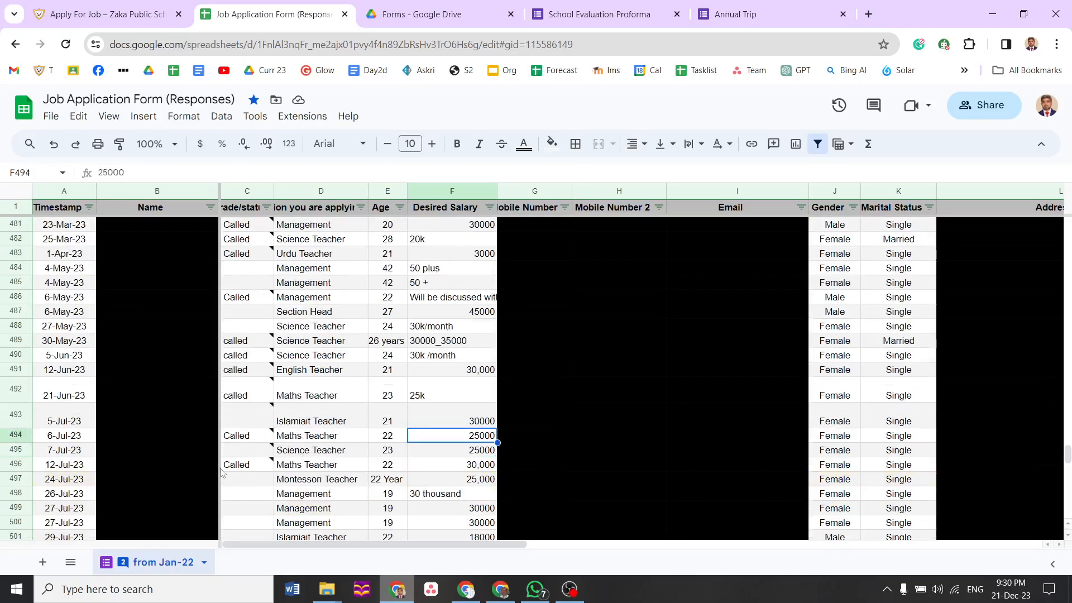
Step through the status column, widen Timestamp to show full times, and open the School Evaluation Proforma
mouse_move(248, 469)
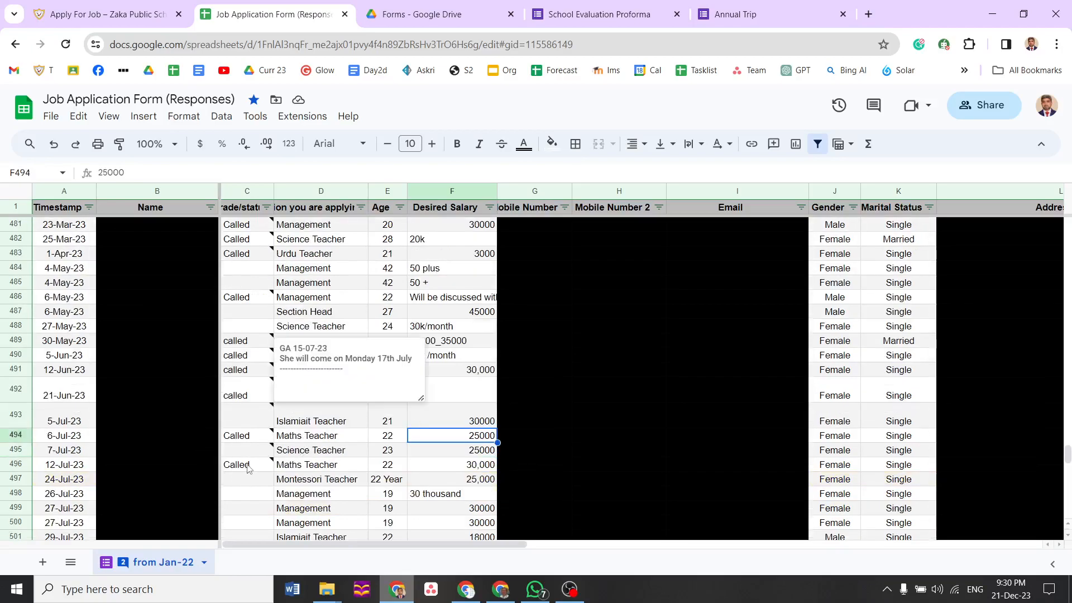
click(235, 508)
key(Down)
key(Down)
key(Down)
key(Down)
key(Down)
key(Down)
key(Down)
key(Down)
key(Down)
key(Down)
key(Down)
key(Down)
key(Down)
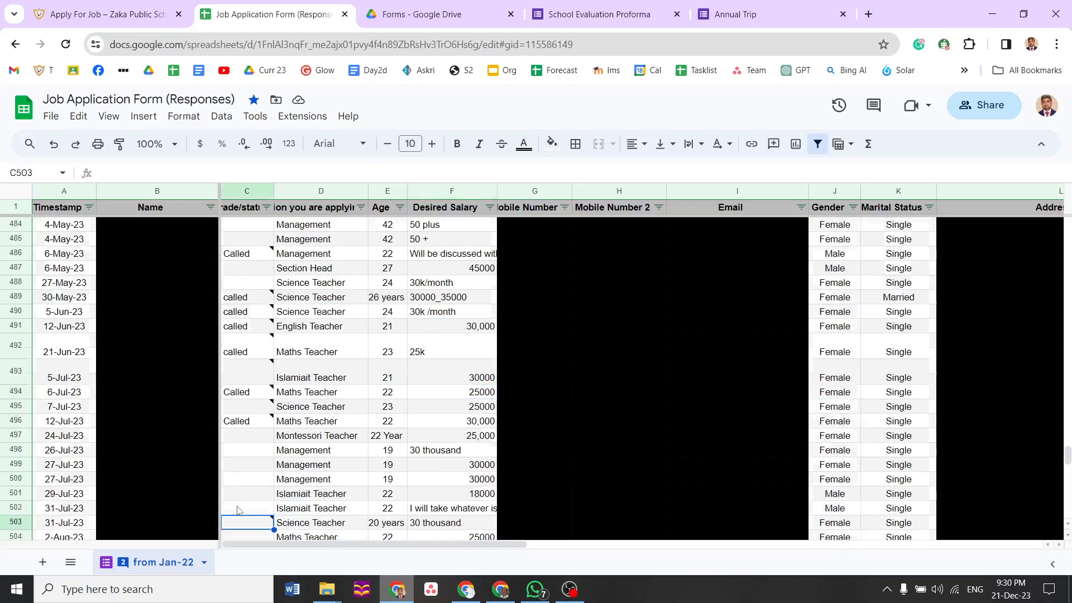
key(Down)
key(Down)
key(Down)
key(Down)
key(Down)
key(Down)
key(Down)
key(Down)
key(Down)
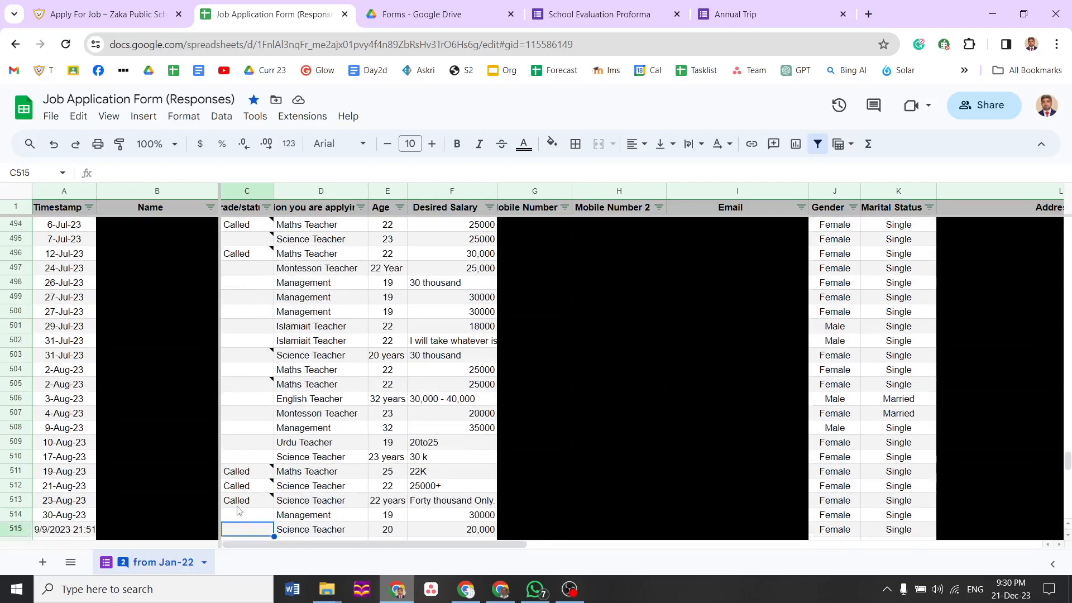
key(Up)
key(Up)
key(Up)
key(Up)
key(Up)
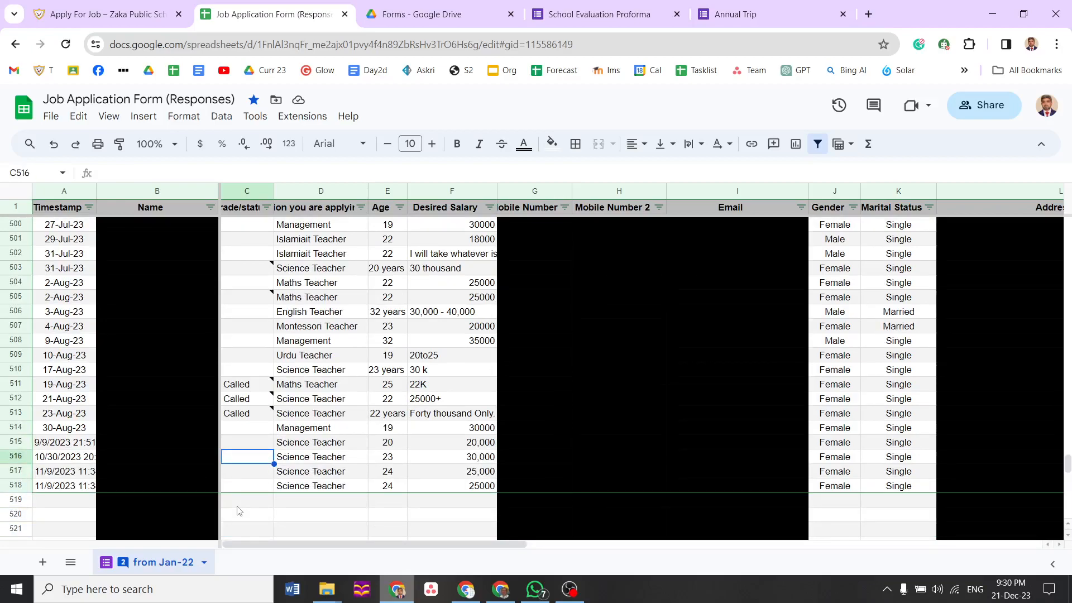
drag(95, 191, 114, 191)
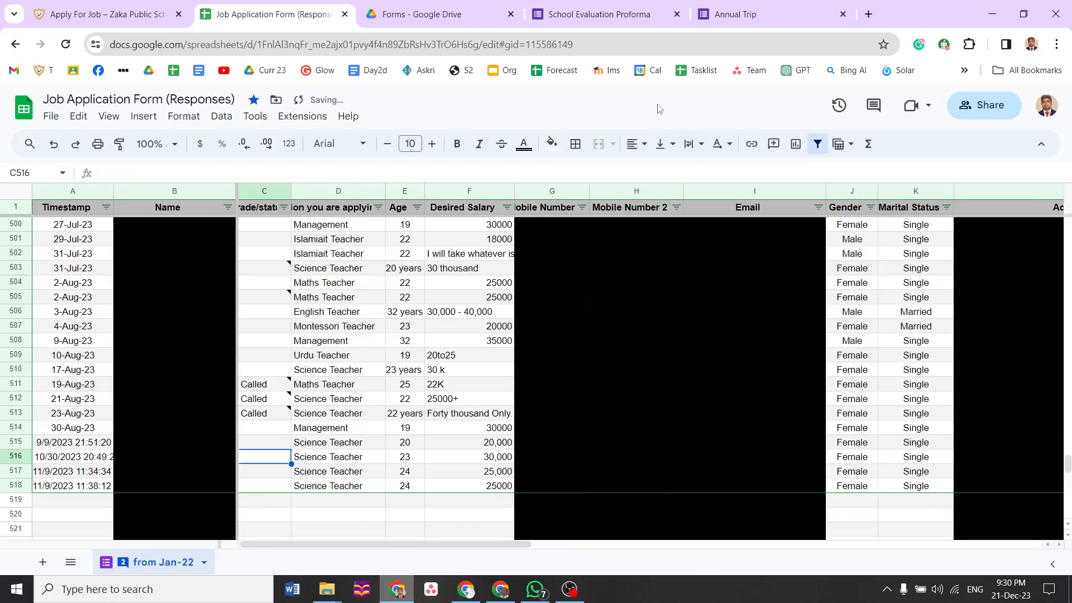
click(613, 15)
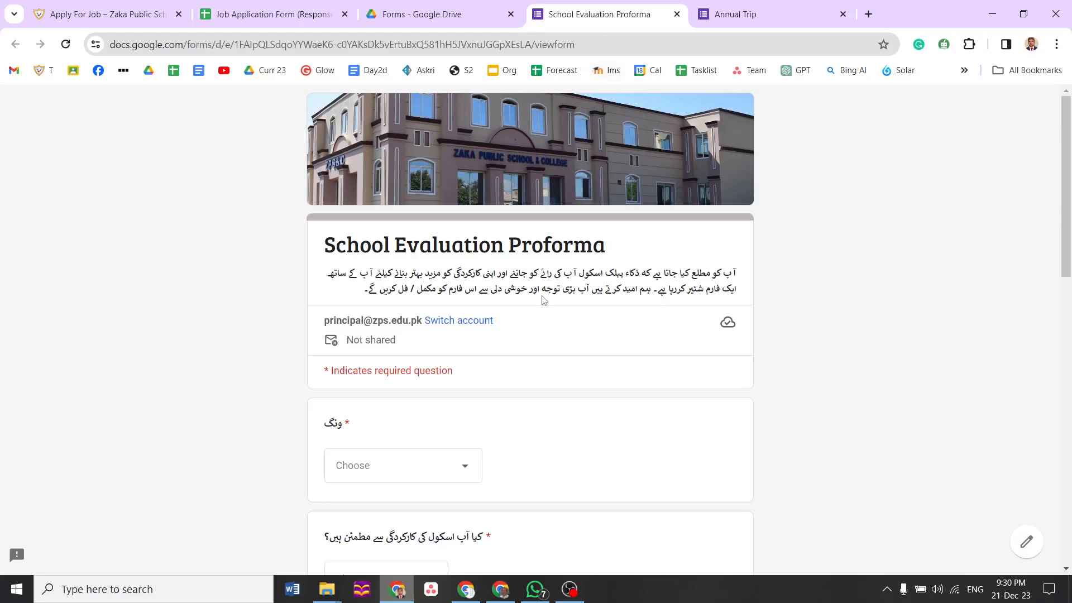
Answer the evaluation dropdowns with Primary wing, ہاں for satisfaction, and بہت اچھا 1 rating
click(474, 469)
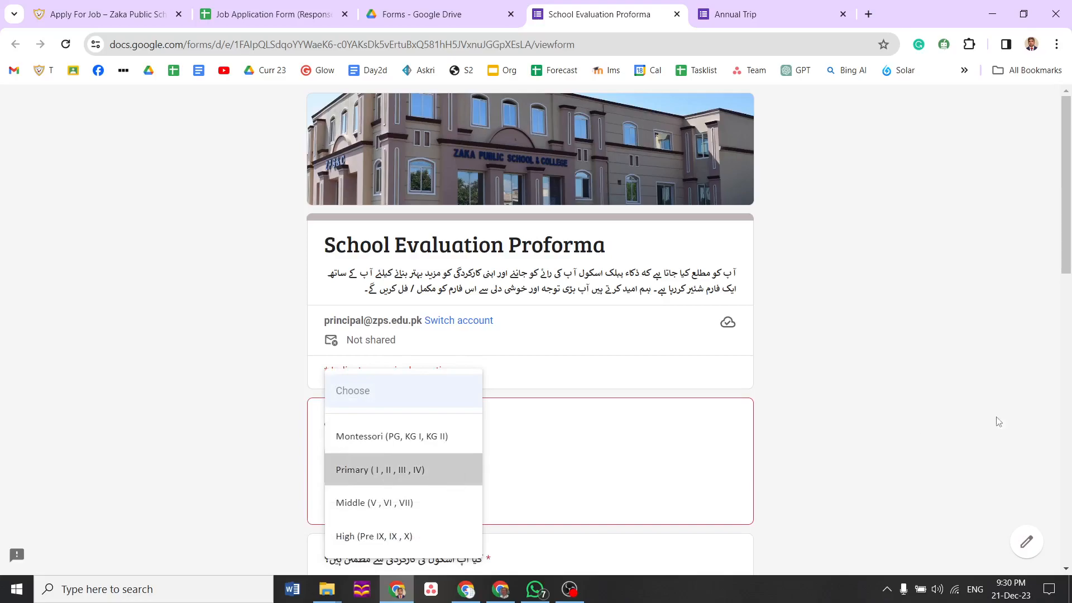
drag(1070, 259, 1070, 351)
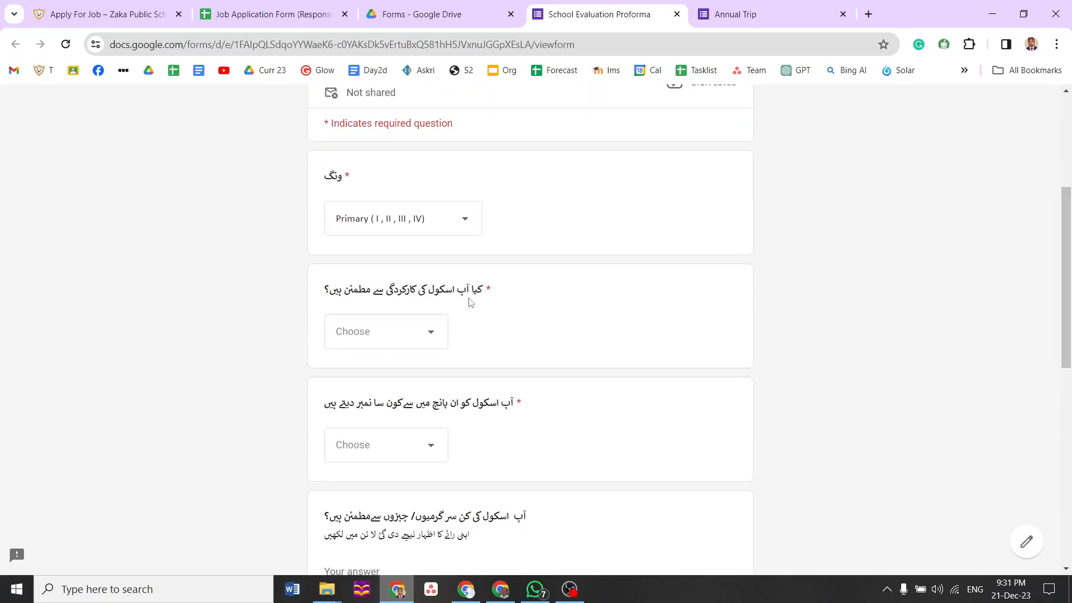
click(432, 341)
click(392, 383)
click(428, 448)
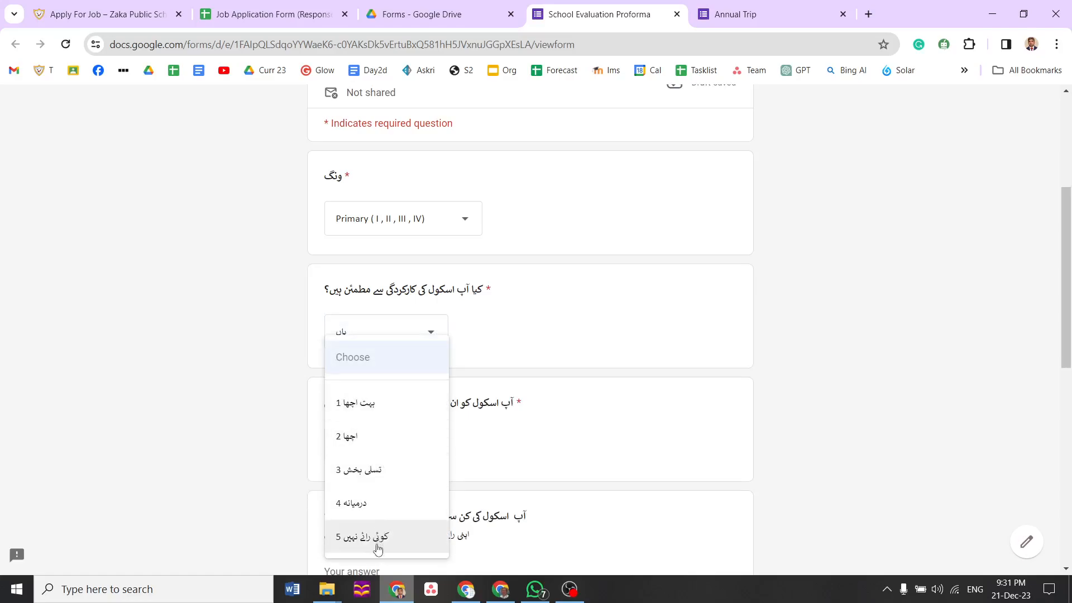
click(358, 402)
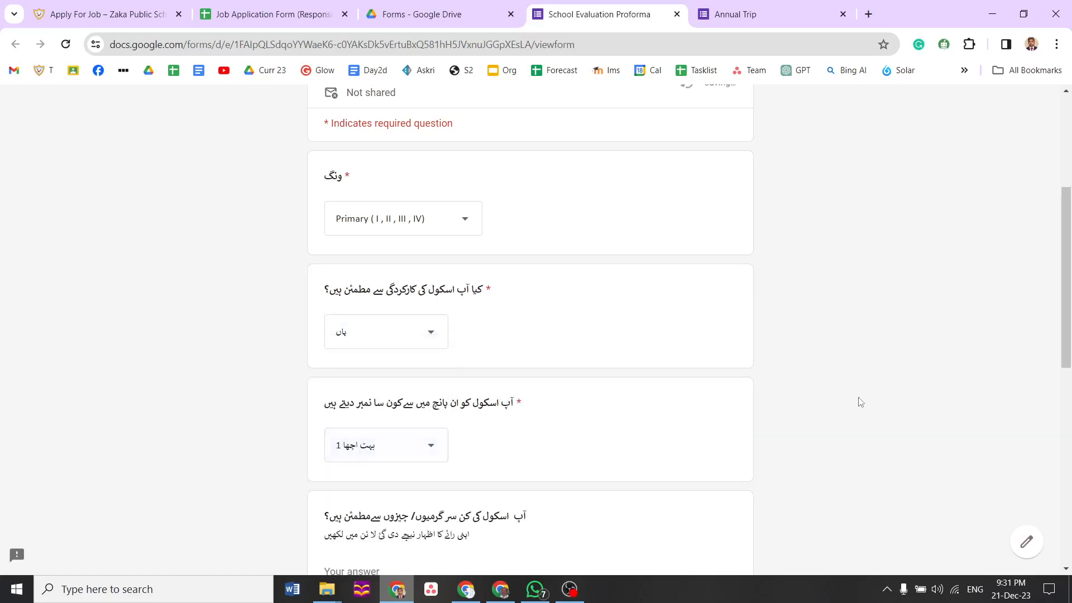
Enter 'j' and 'kk' as text answers, submit the response, and return to the Drive Forms folder
drag(1067, 320, 1066, 397)
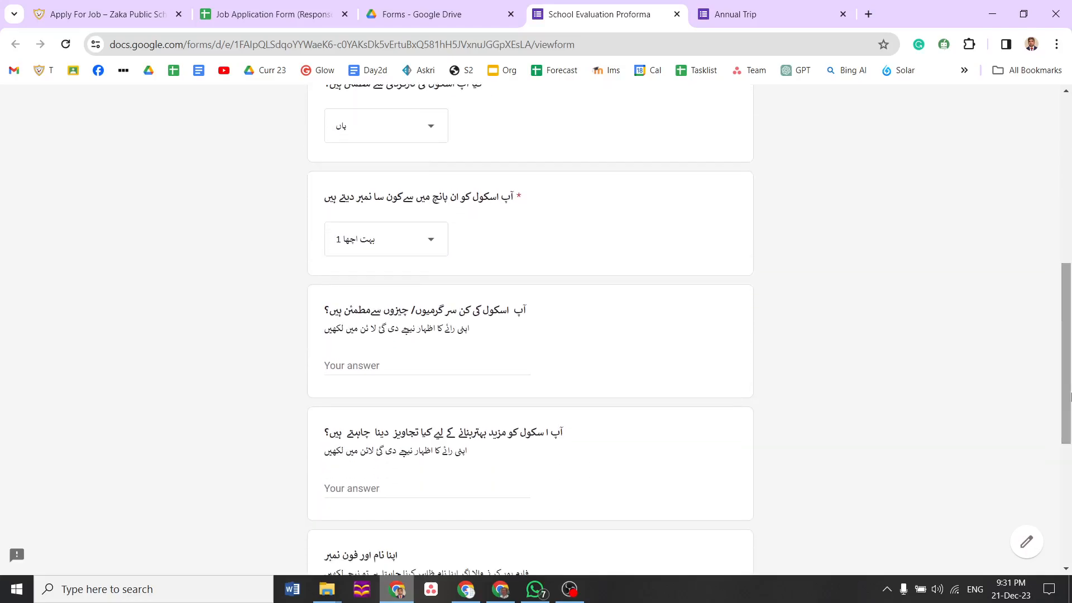
text(jjj)
click(386, 488)
text(kkkk)
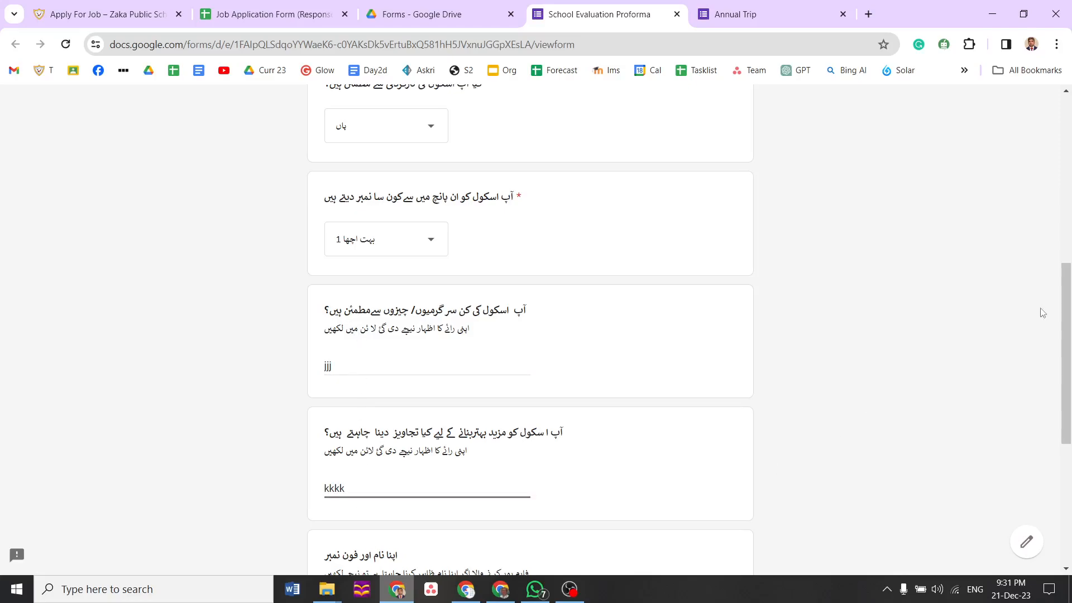
drag(1067, 313, 1067, 427)
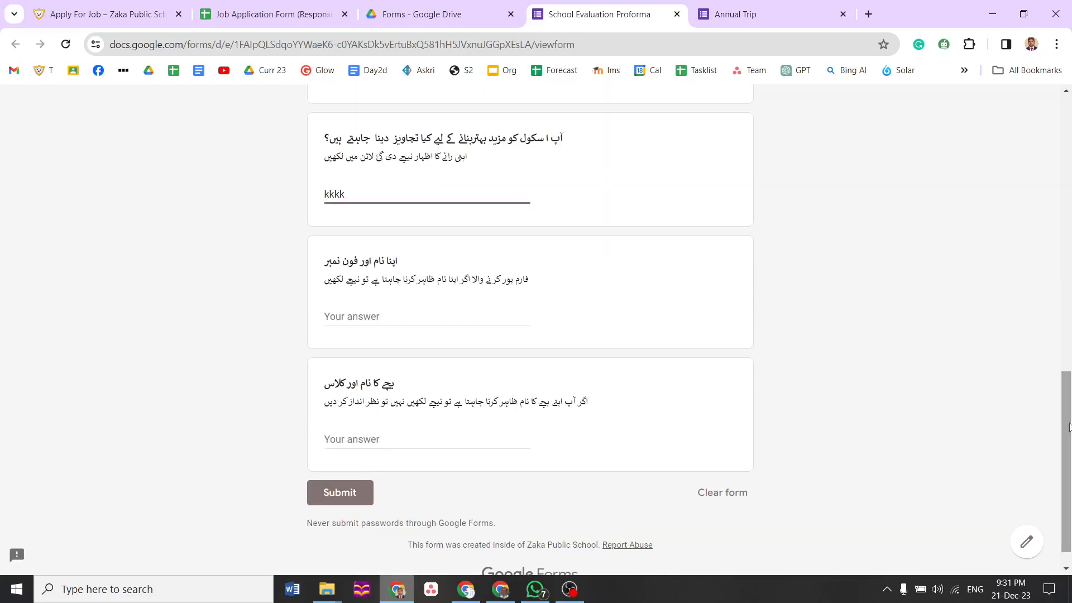
click(360, 494)
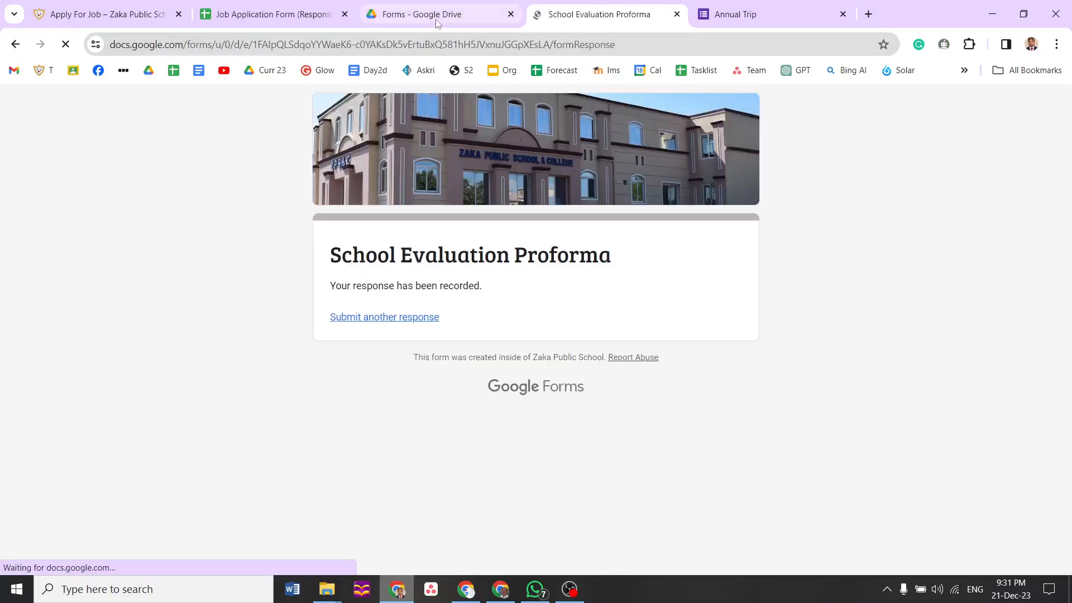
click(437, 17)
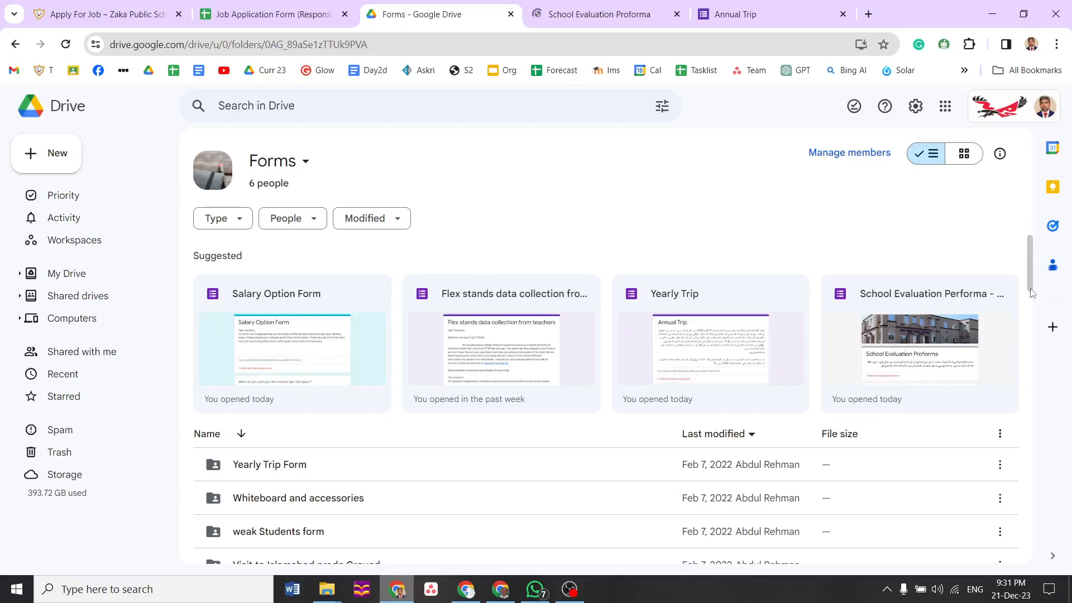
On the Annual Trip form, answer ہاں to 'Are you willing to go', then return to Drive
click(718, 21)
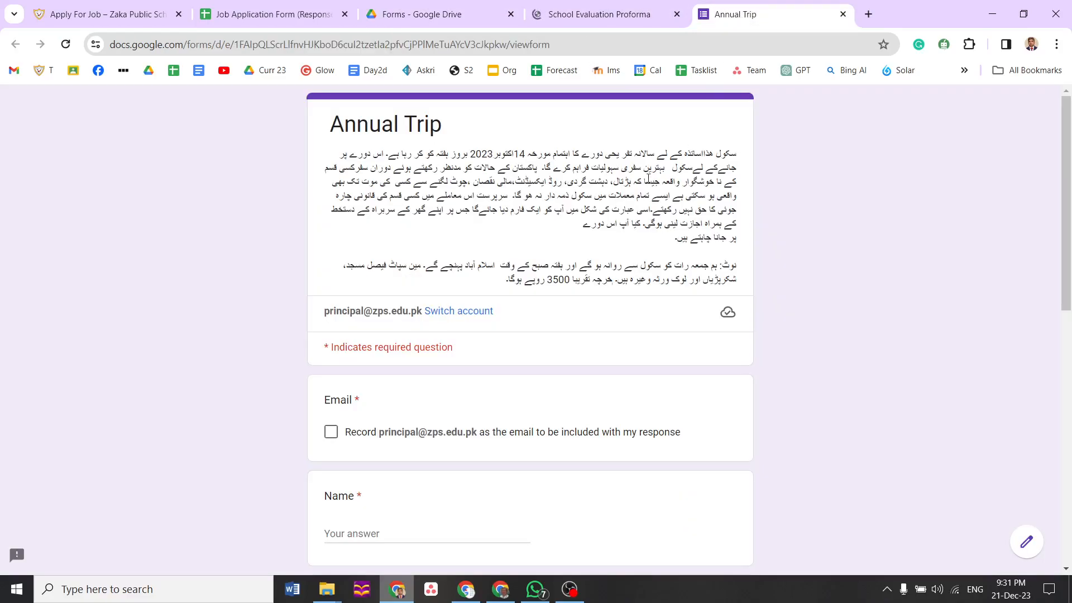
drag(691, 232, 632, 309)
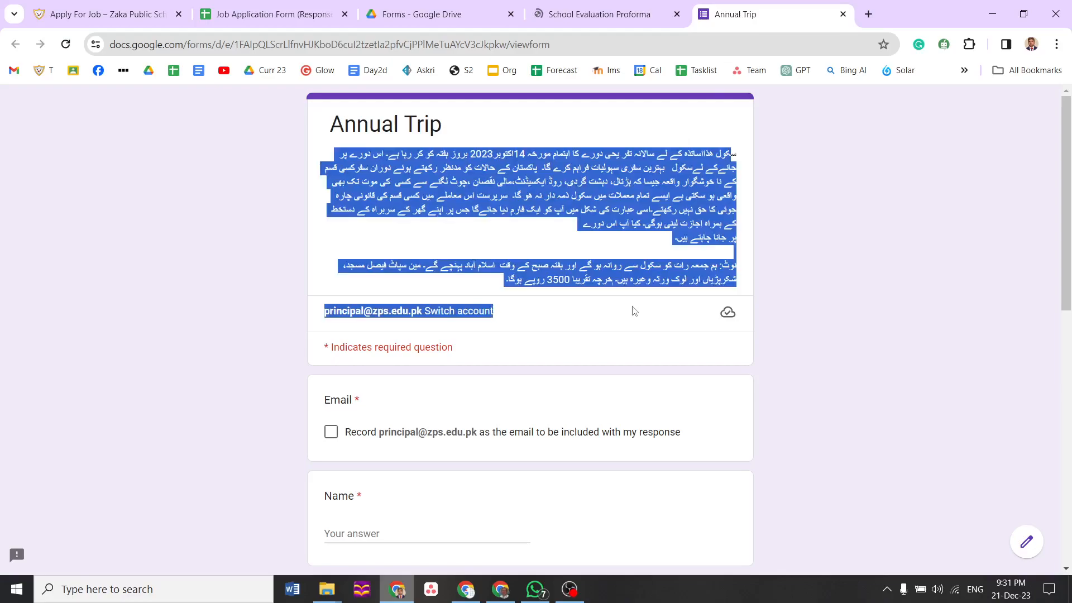
drag(1069, 297, 1069, 530)
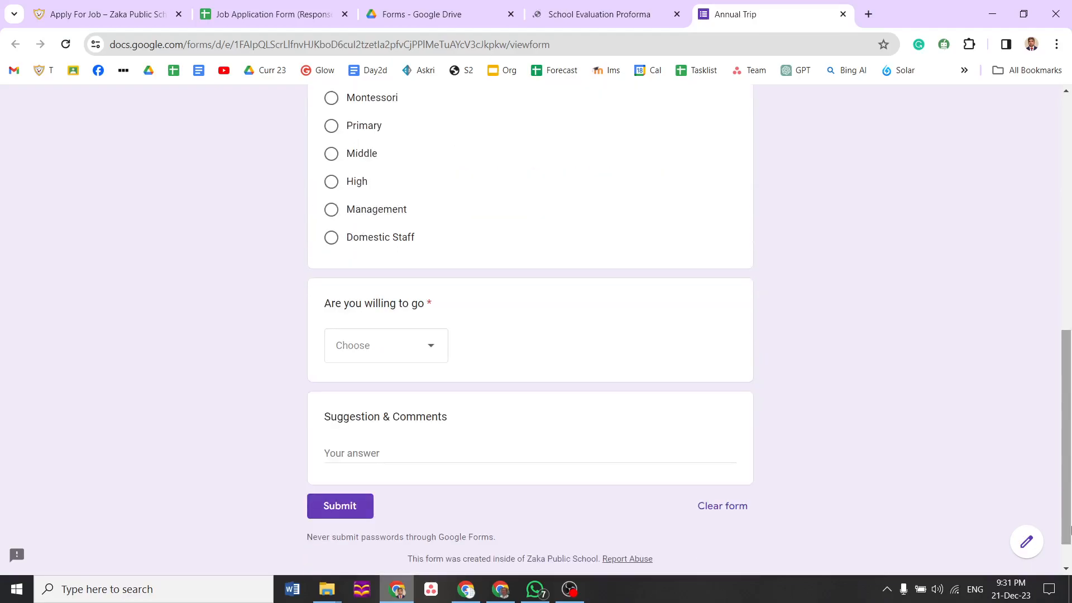
click(437, 350)
click(393, 388)
key(Tab)
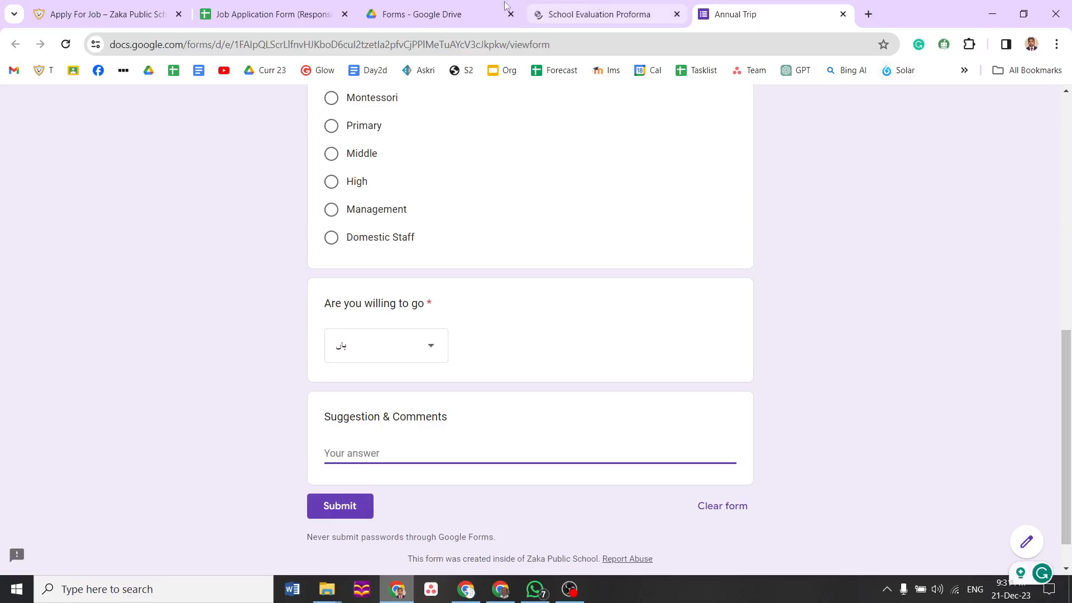
click(439, 21)
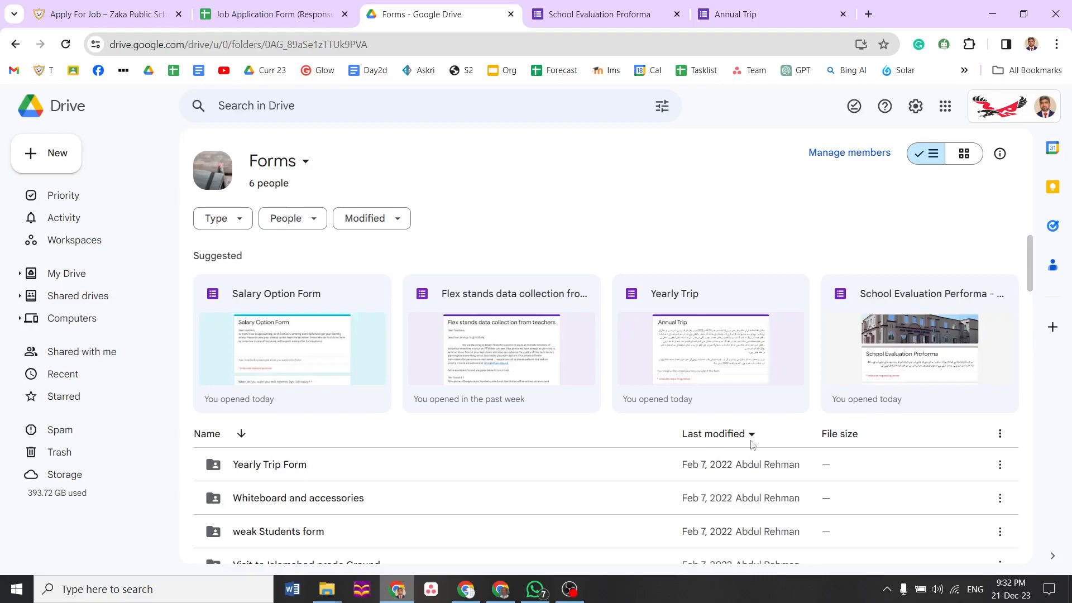
Scroll through the Forms folder's file list, then bring up the Job Application Form (Responses) sheet
scroll(453, 486, down, 2)
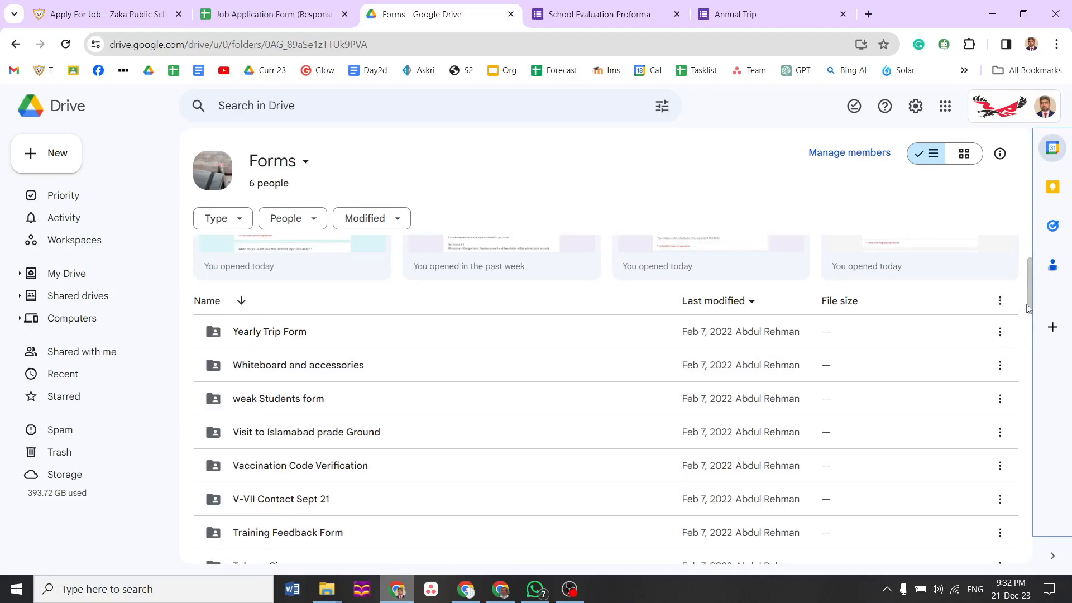
drag(1029, 304, 1033, 561)
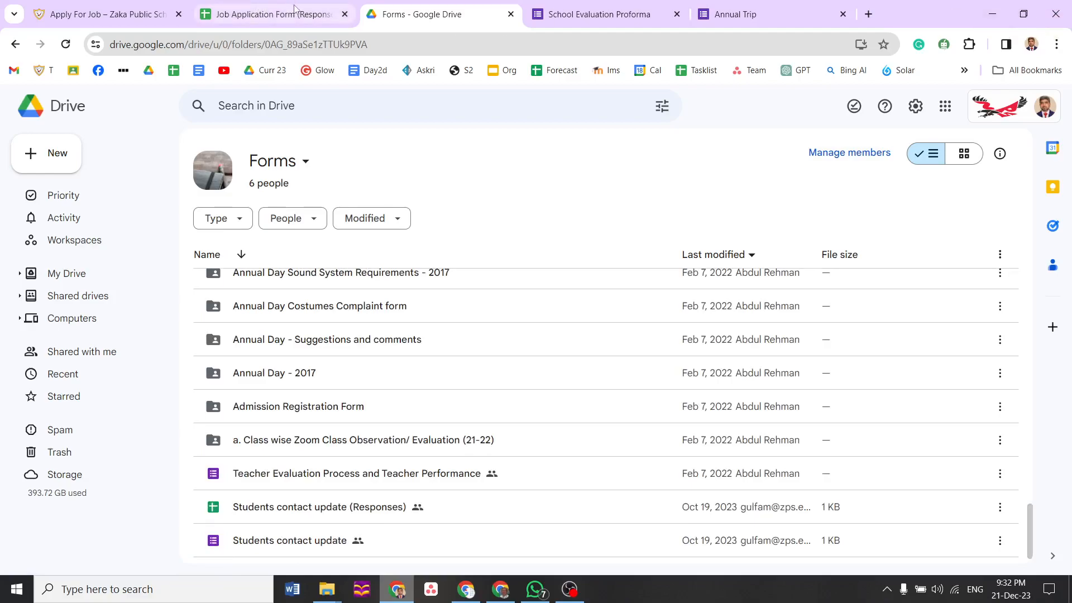
click(565, 12)
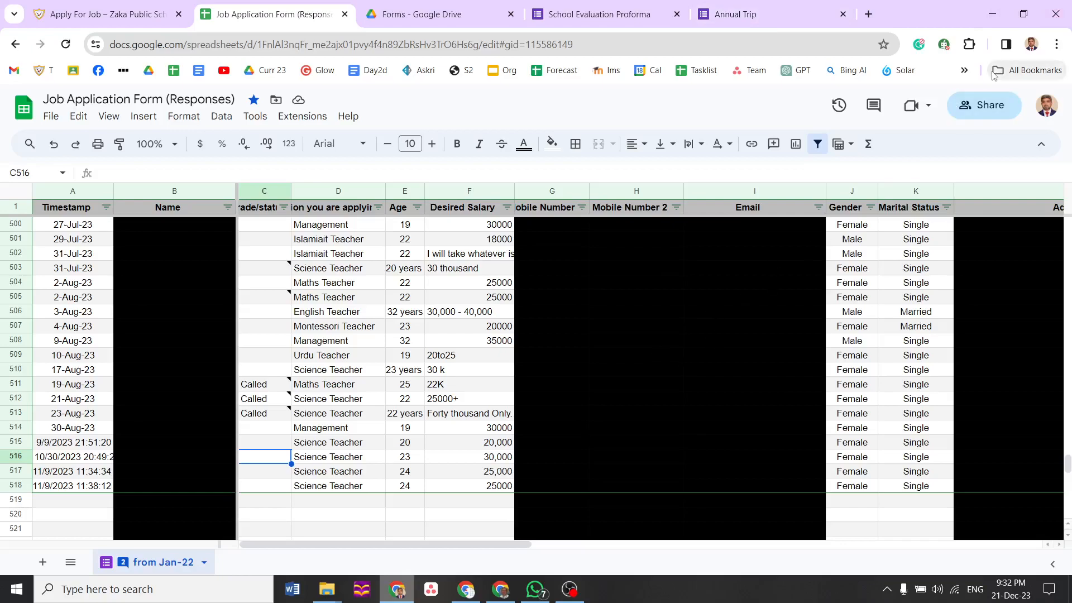
Close the Sheets window and switch to the browser window showing My Drive
click(1057, 16)
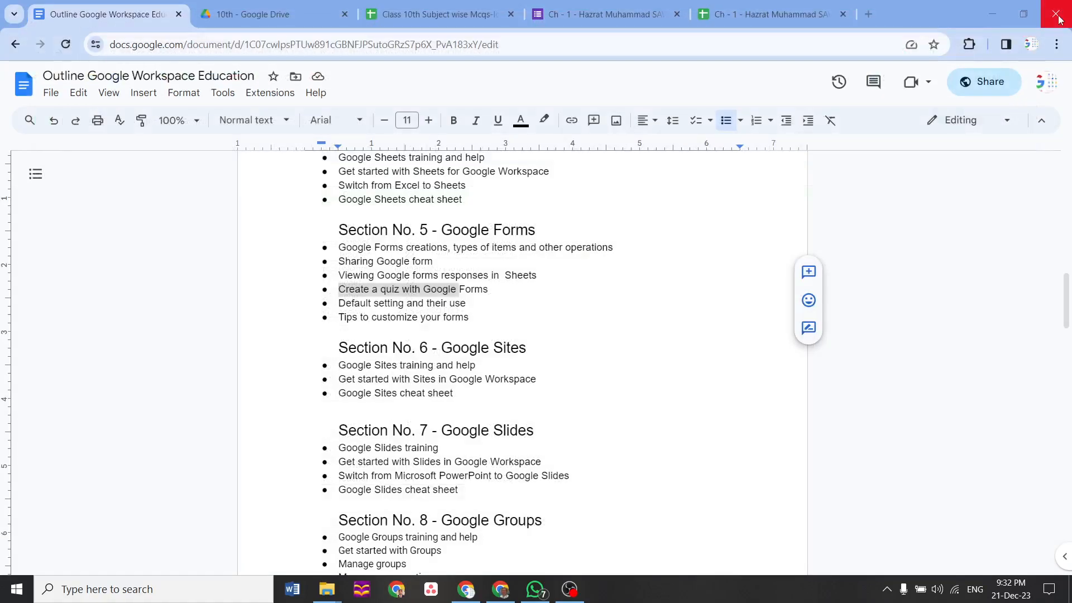
click(500, 592)
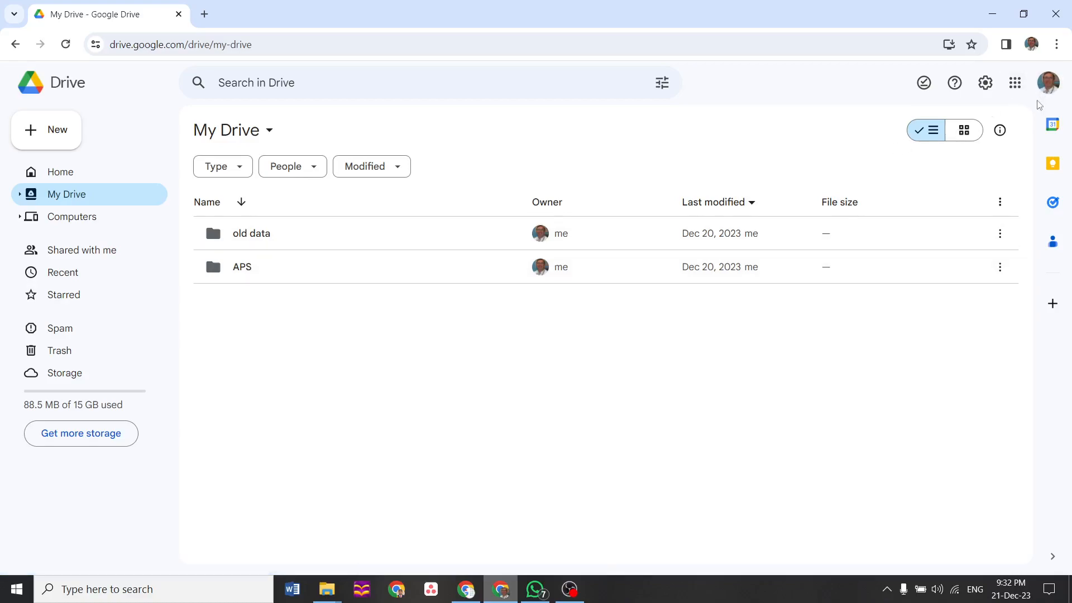
Inside APS, create a new folder named 'Google Forms' and open it
double_click(297, 278)
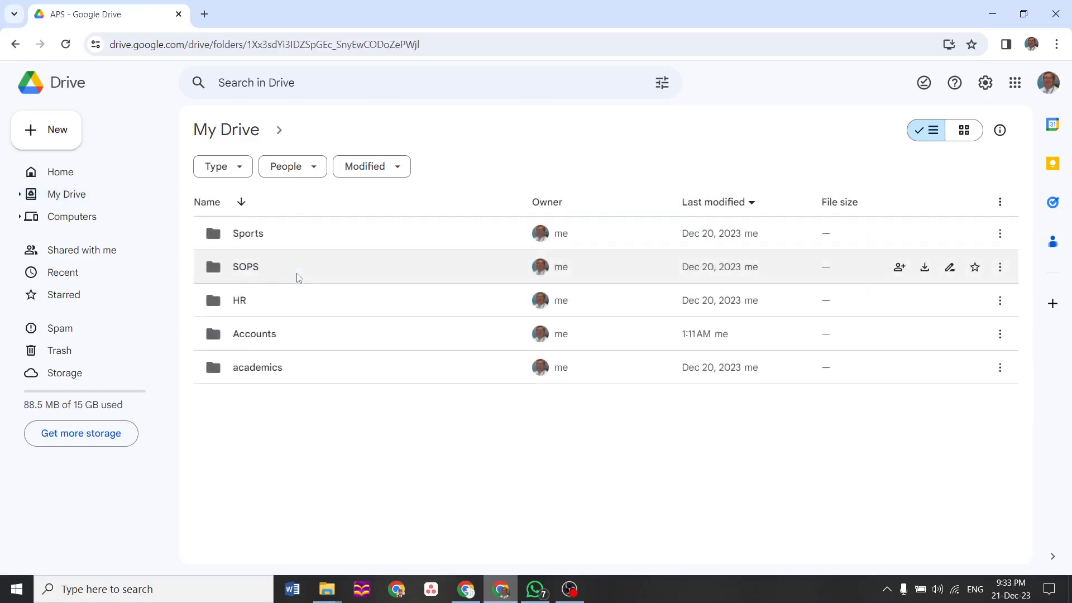
right_click(254, 421)
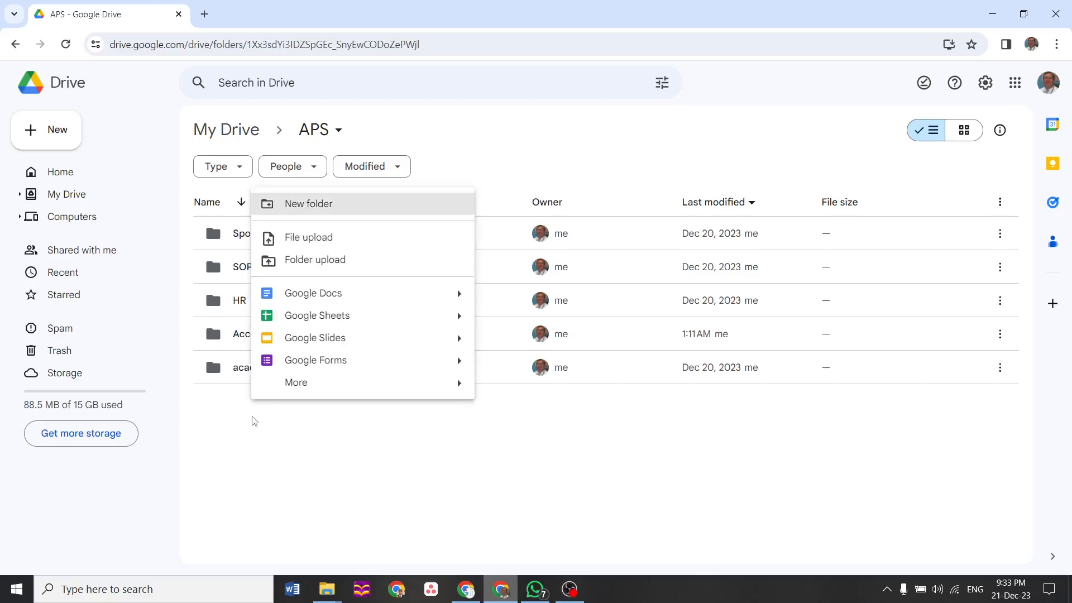
click(332, 206)
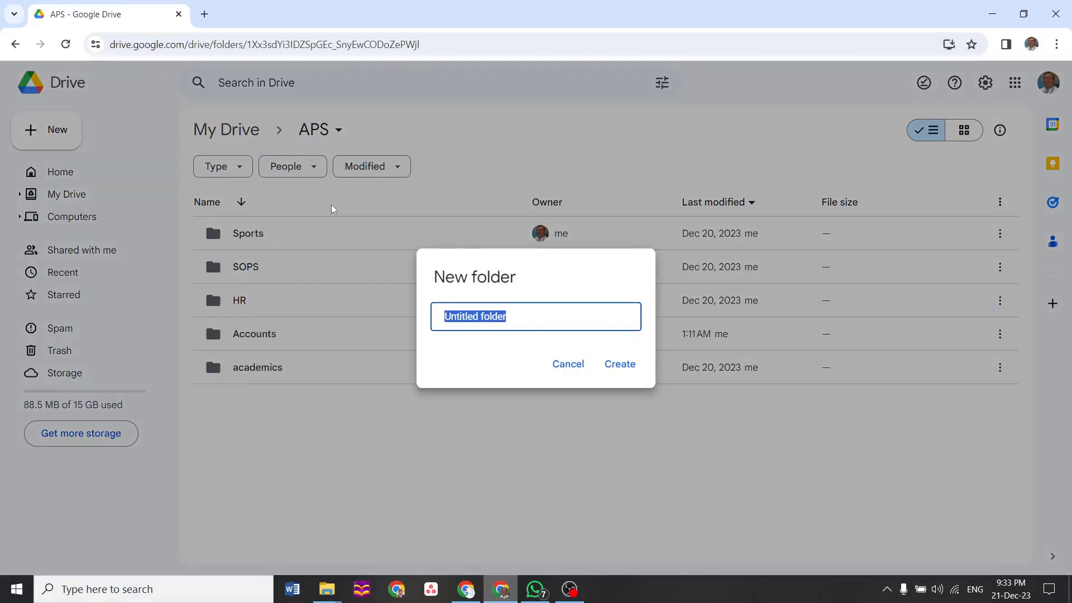
text(Google Forms)
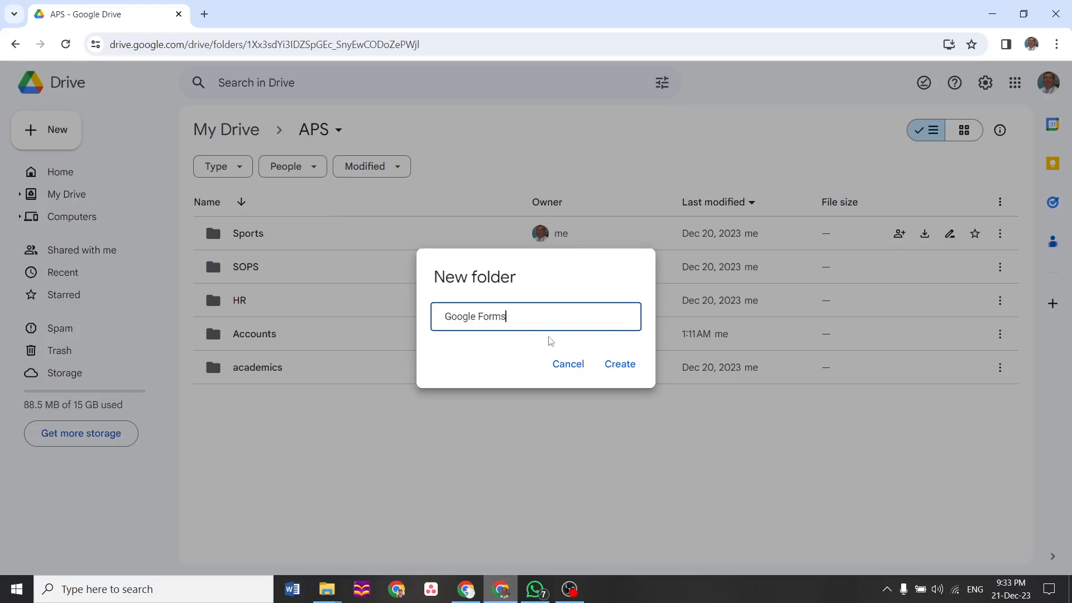
click(614, 366)
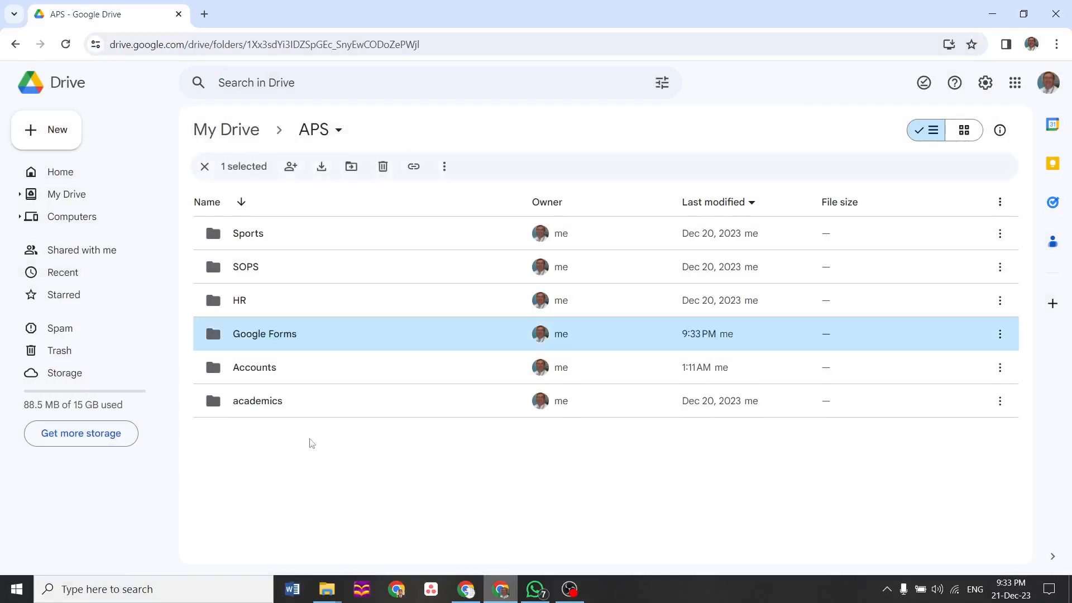
double_click(328, 334)
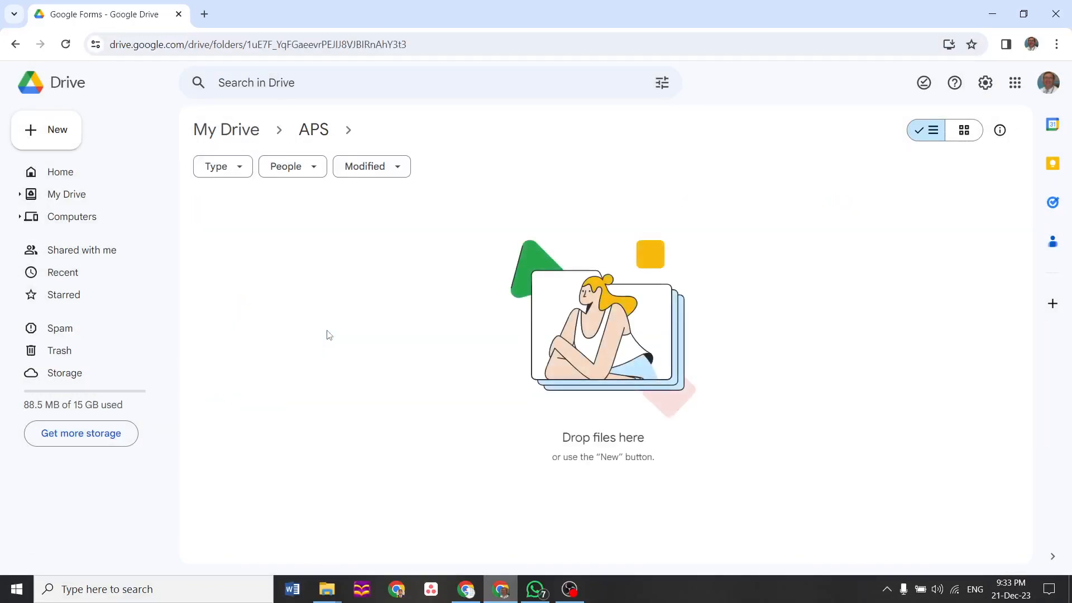
Create a new folder named 'Job Applications' in the Google Forms folder
click(49, 137)
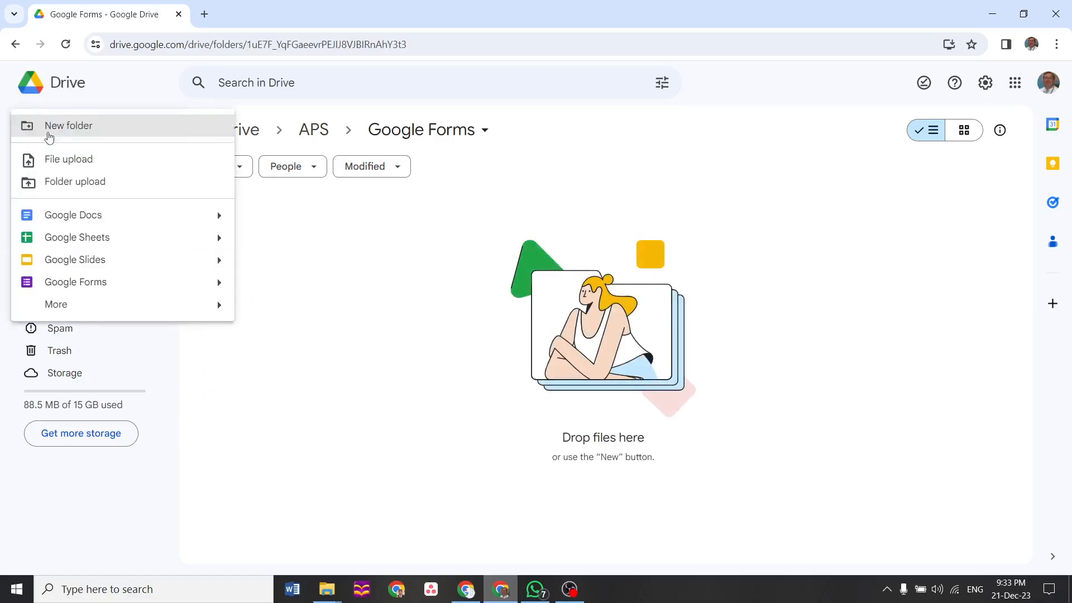
click(63, 135)
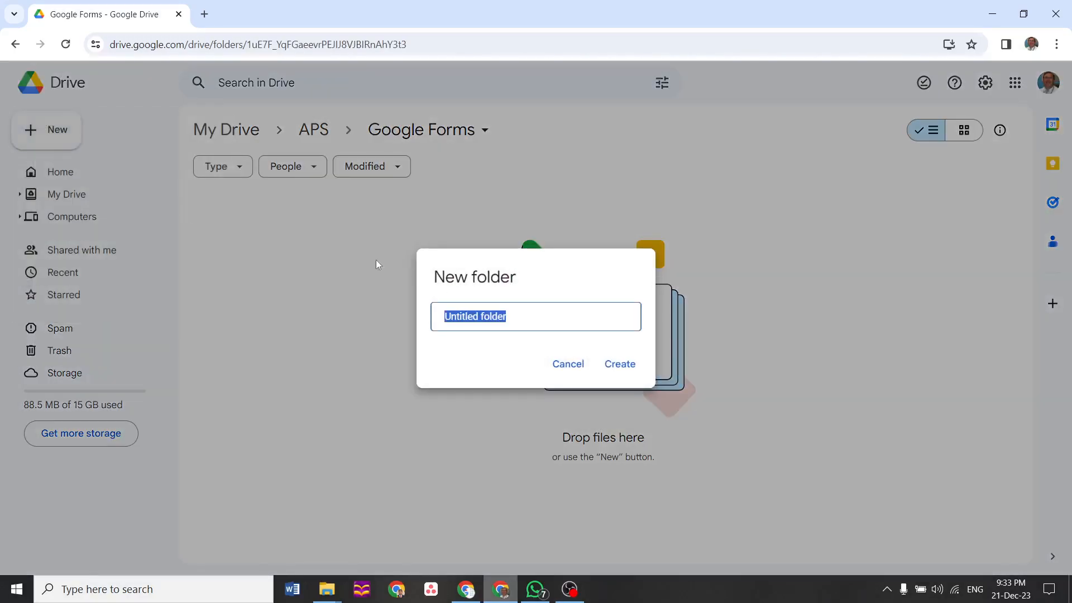
click(569, 318)
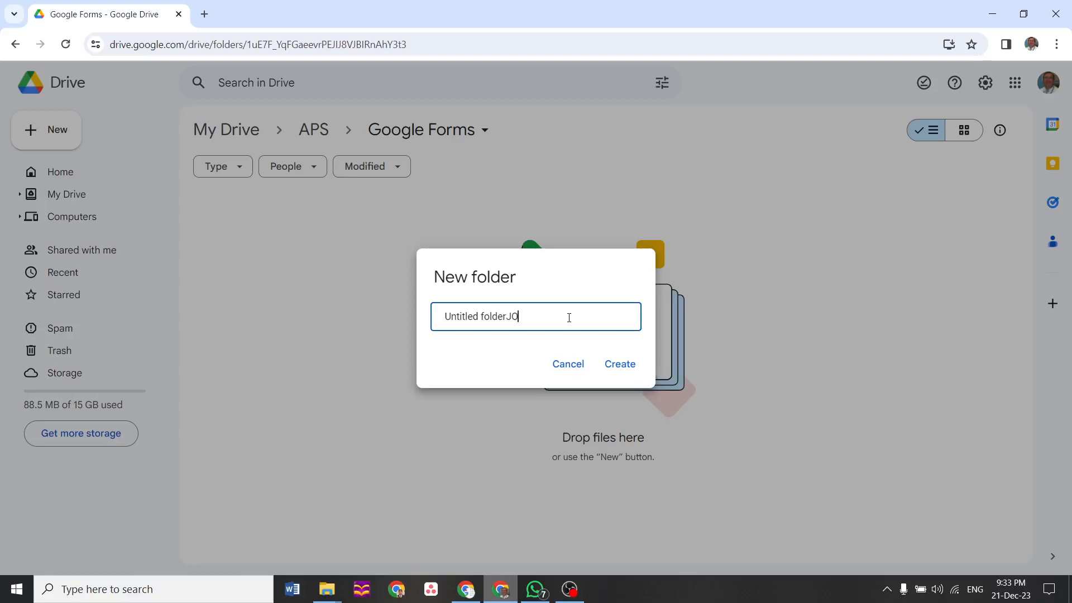
text(J)
key(BackSpace)
key(BackSpace)
key(BackSpace)
key(BackSpace)
key(BackSpace)
key(BackSpace)
key(BackSpace)
key(BackSpace)
key(BackSpace)
key(BackSpace)
key(BackSpace)
key(BackSpace)
key(BackSpace)
key(BackSpace)
key(BackSpace)
key(BackSpace)
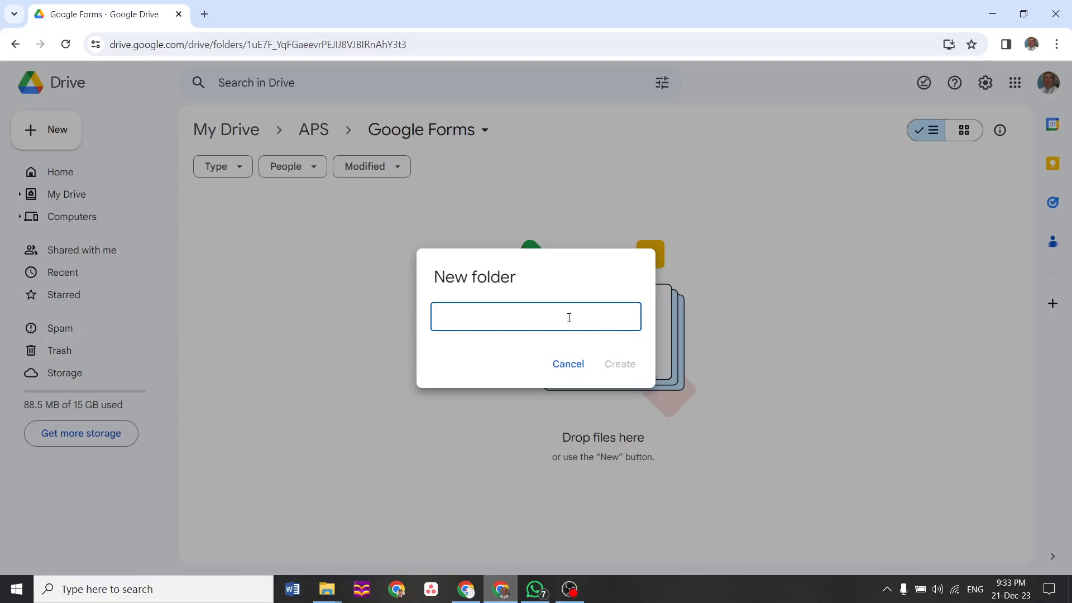
text(Job Applications)
click(624, 364)
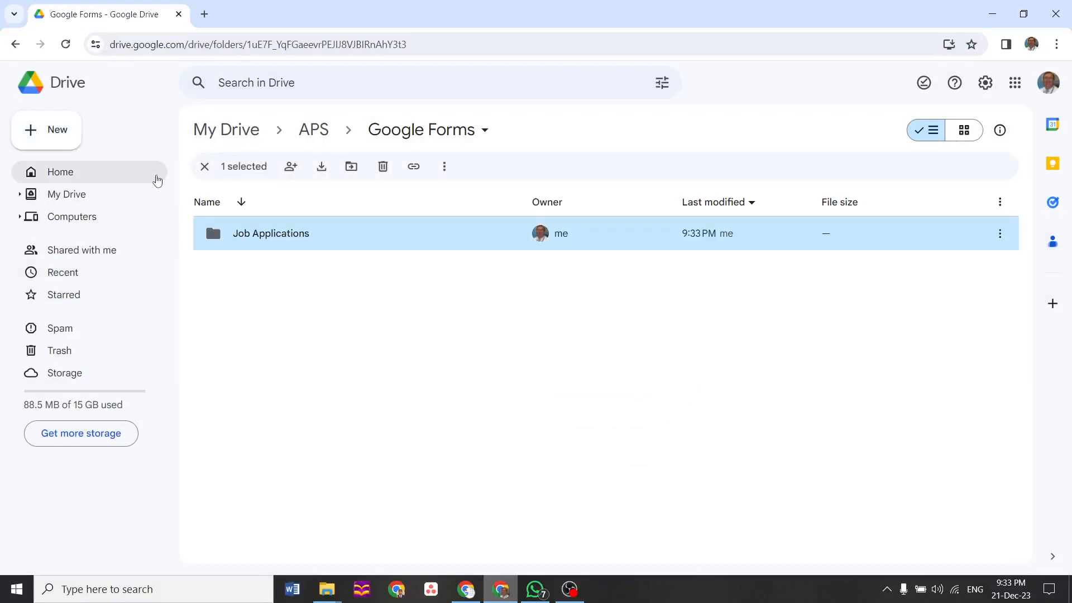
Create a second folder named 'School Evaluation', then open Job Applications
click(262, 312)
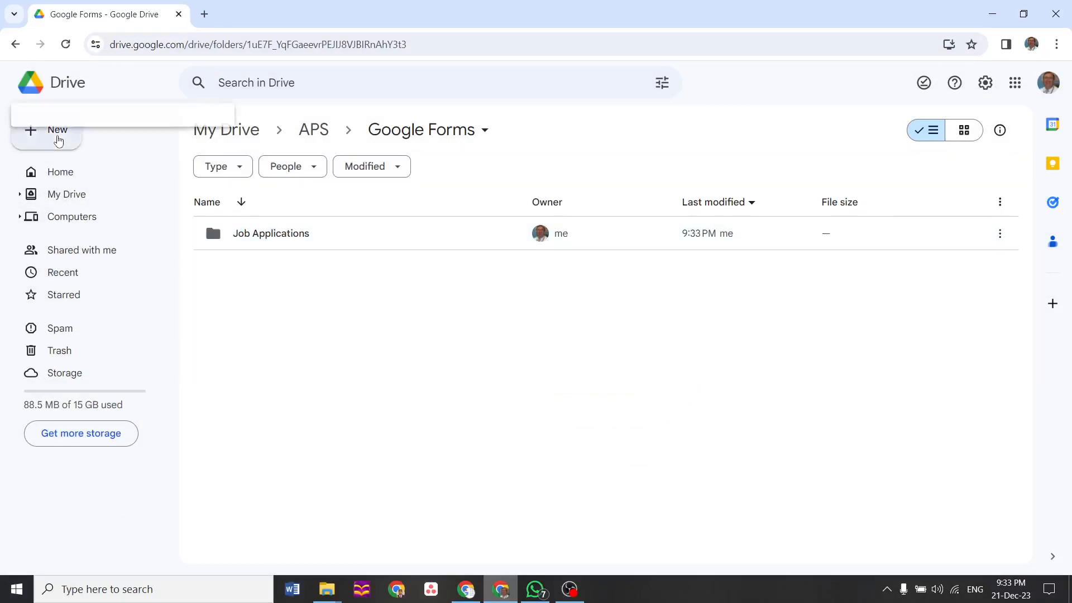
click(58, 140)
click(56, 128)
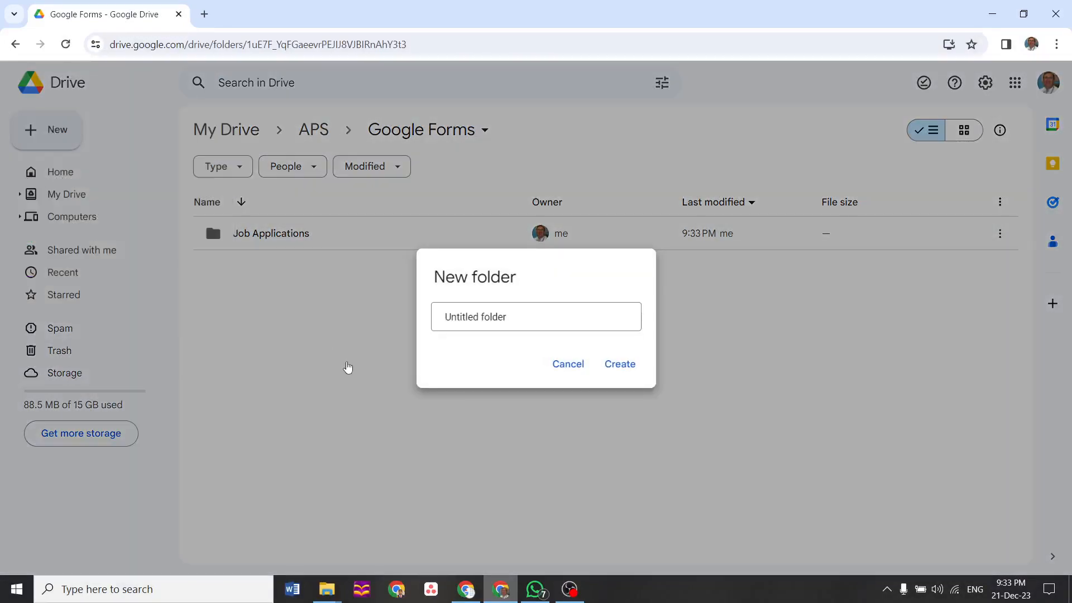
text(School Evaluation)
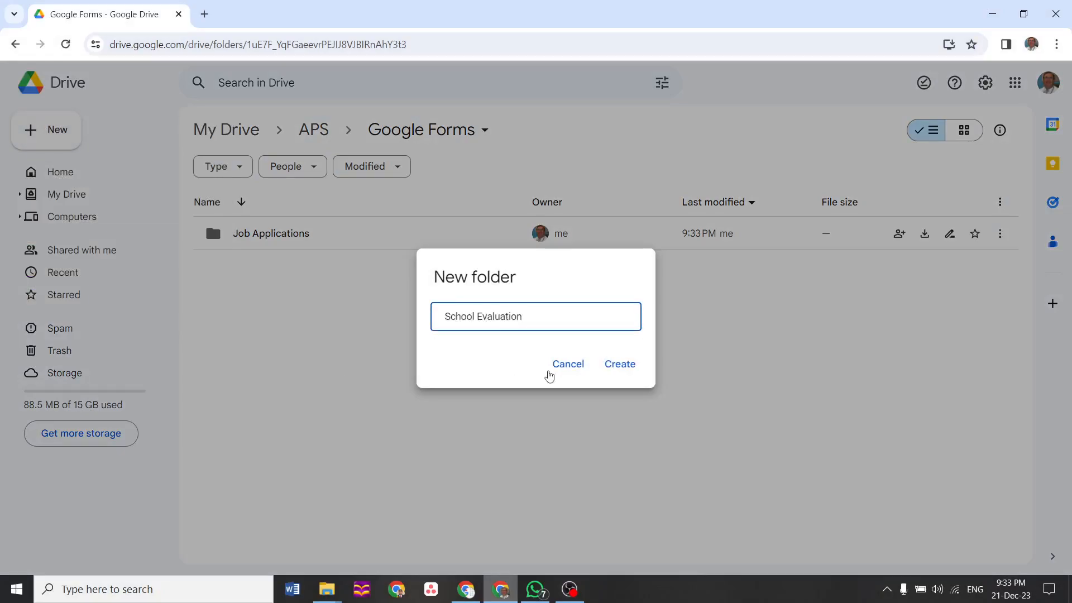
click(620, 365)
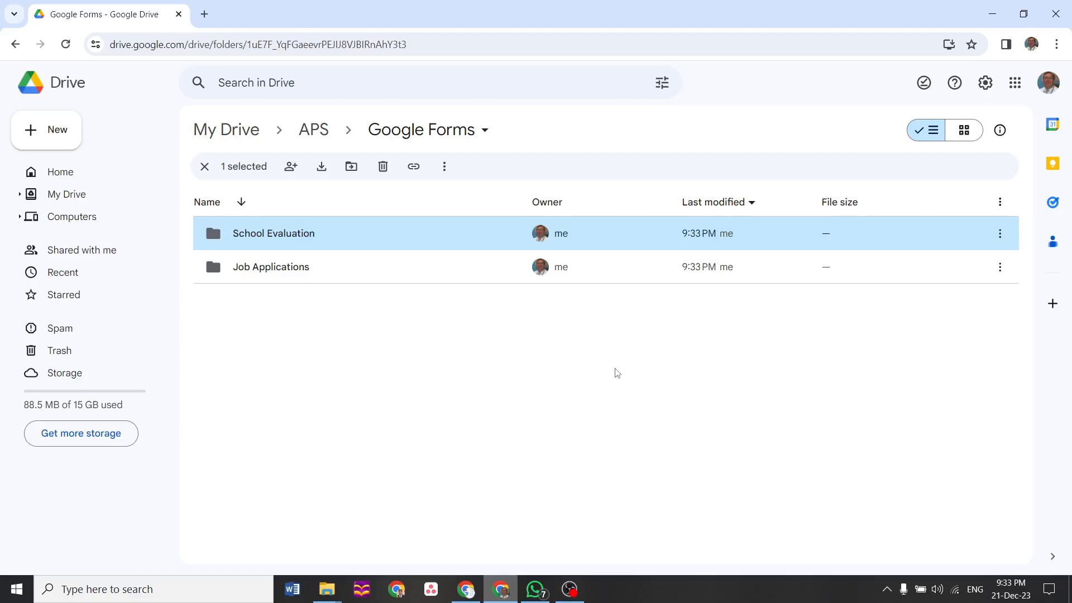
double_click(331, 266)
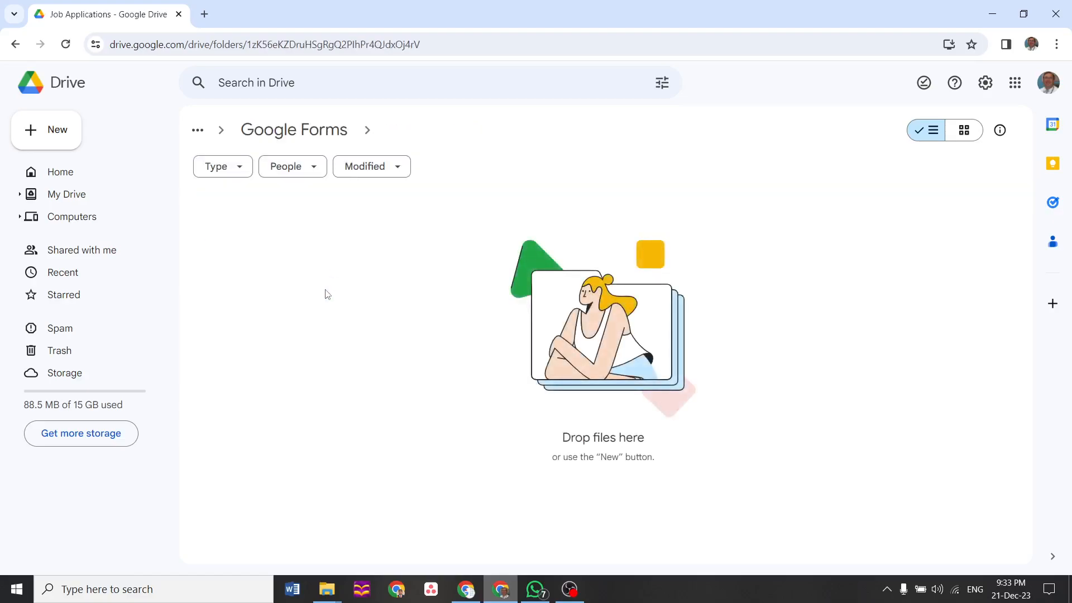
Create a new blank form in Job Applications and name it 'Job application form'
right_click(327, 294)
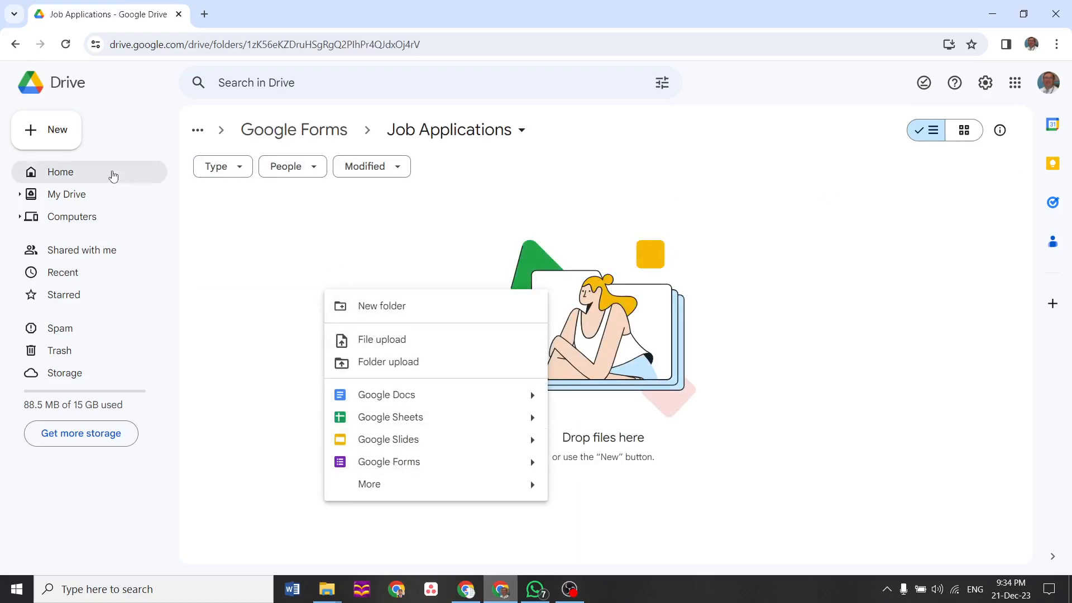
click(378, 471)
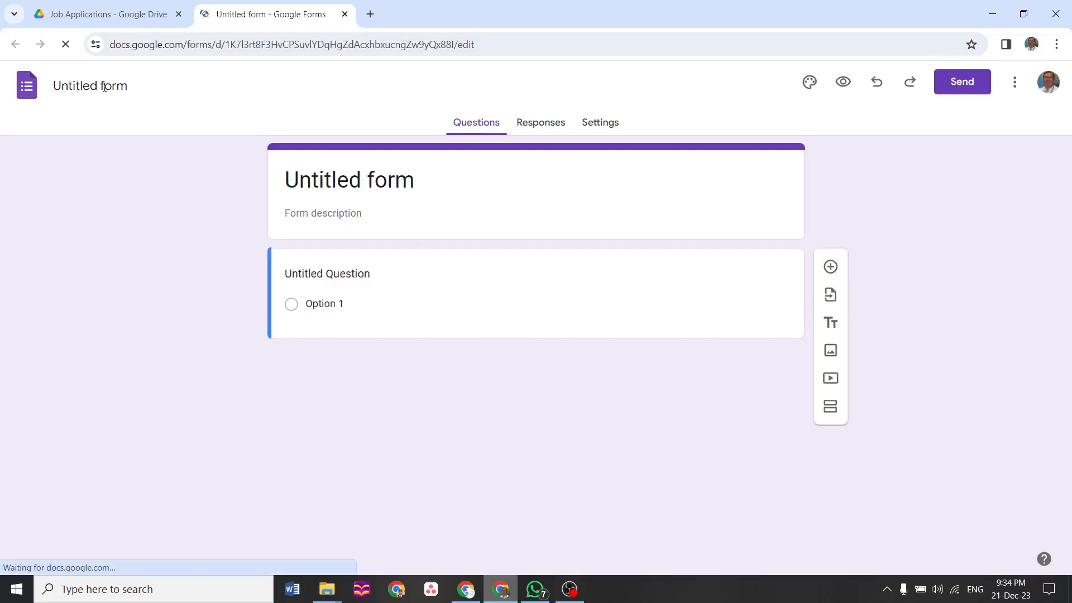
click(104, 87)
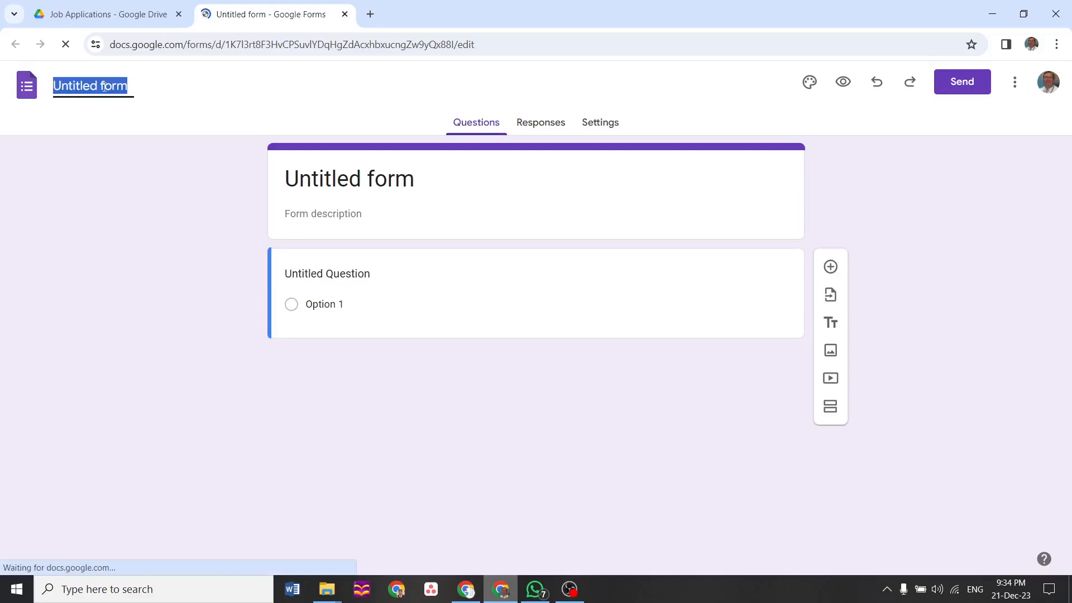
text(Jo)
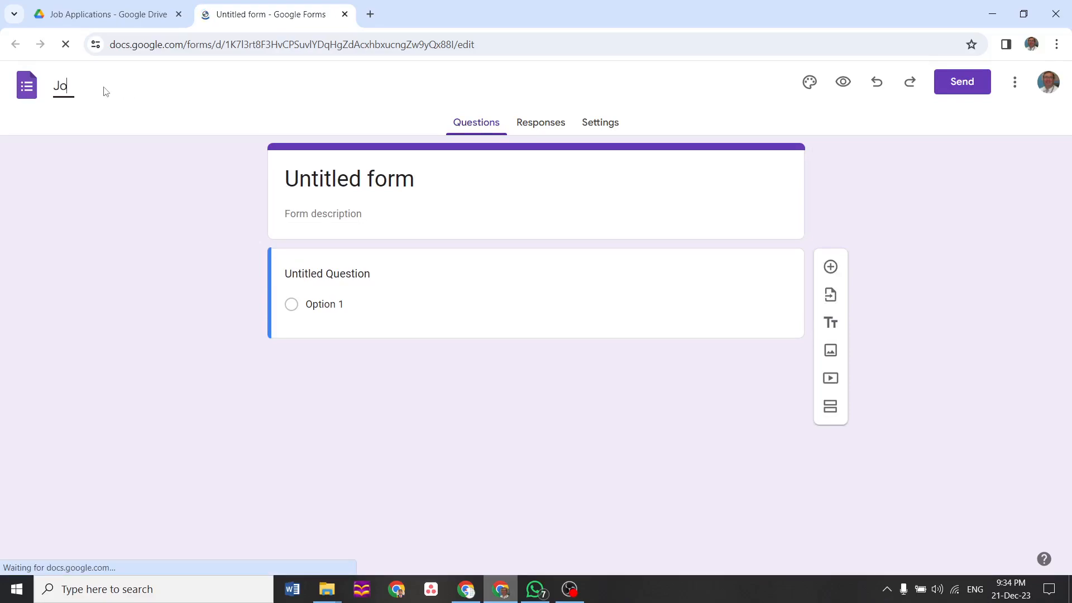
text(b application form)
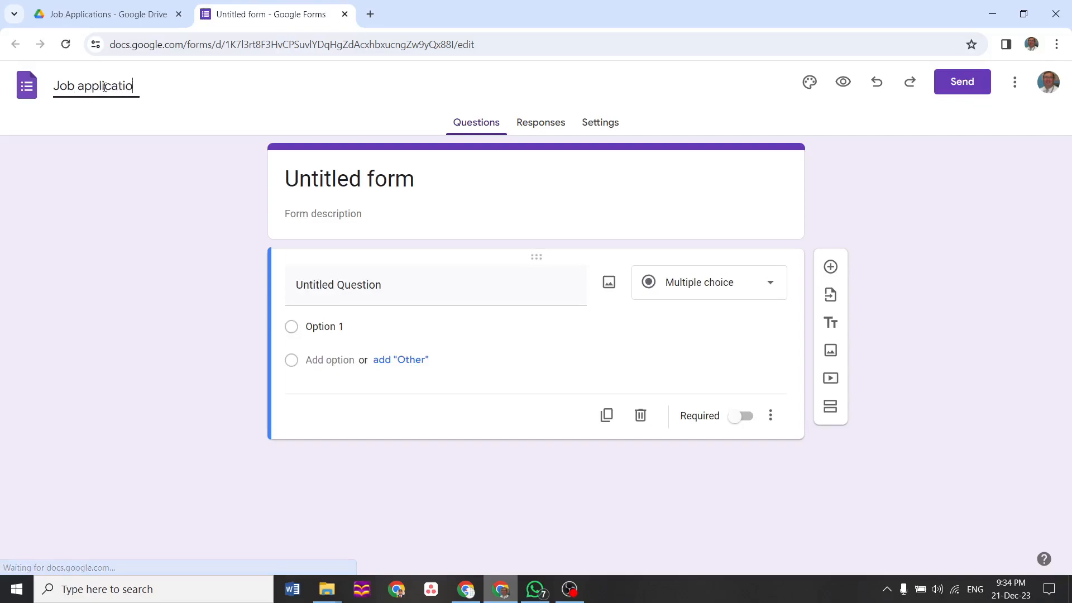
Add the description 'Please fill the form' and select the first untitled question for editing
click(397, 190)
click(372, 241)
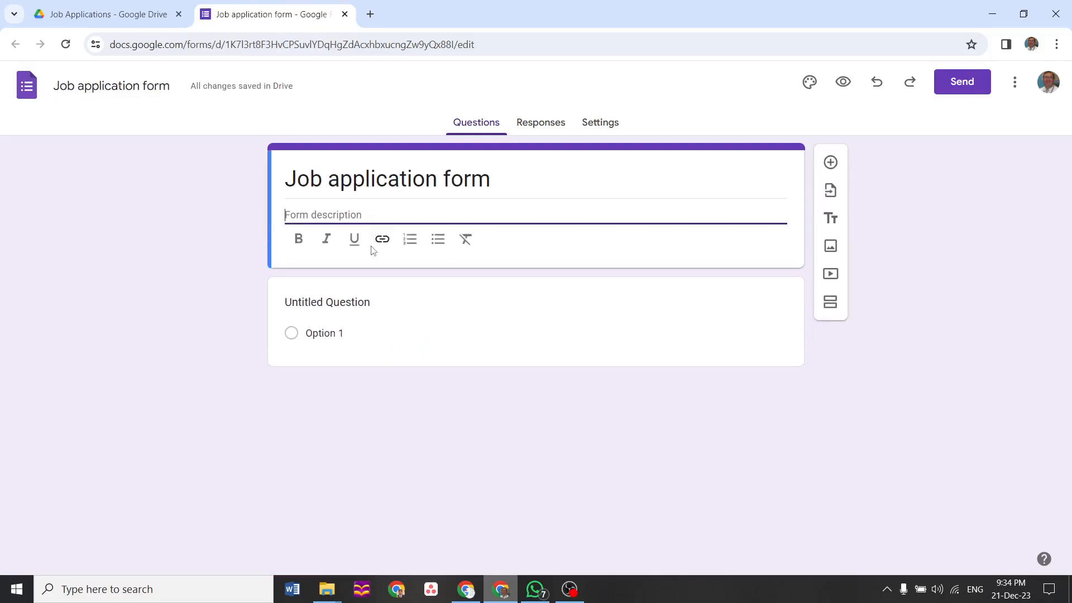
text(Plea)
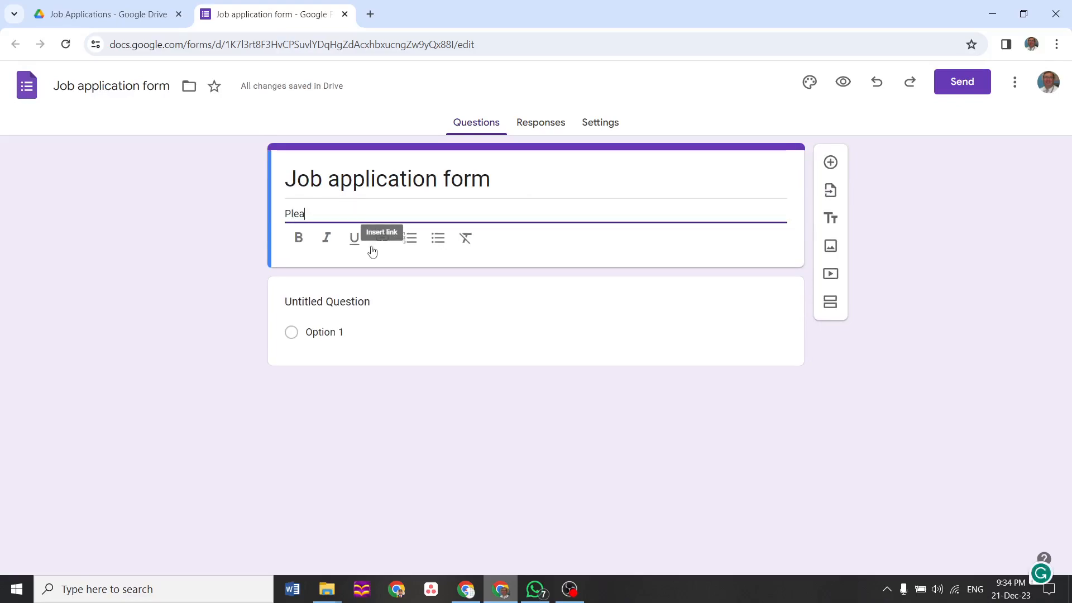
text(se fi)
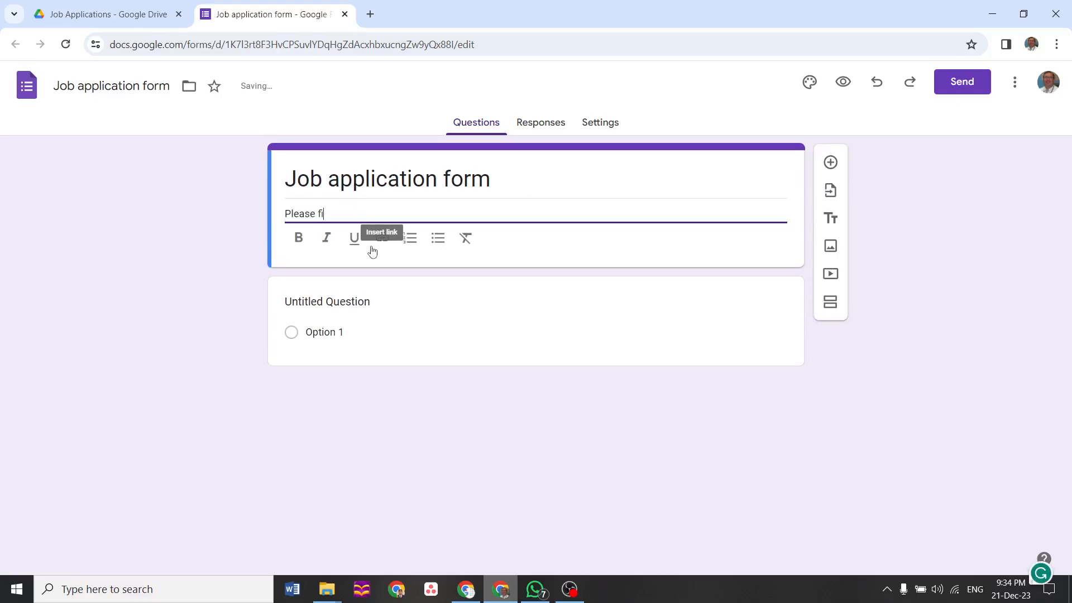
text(ll the form)
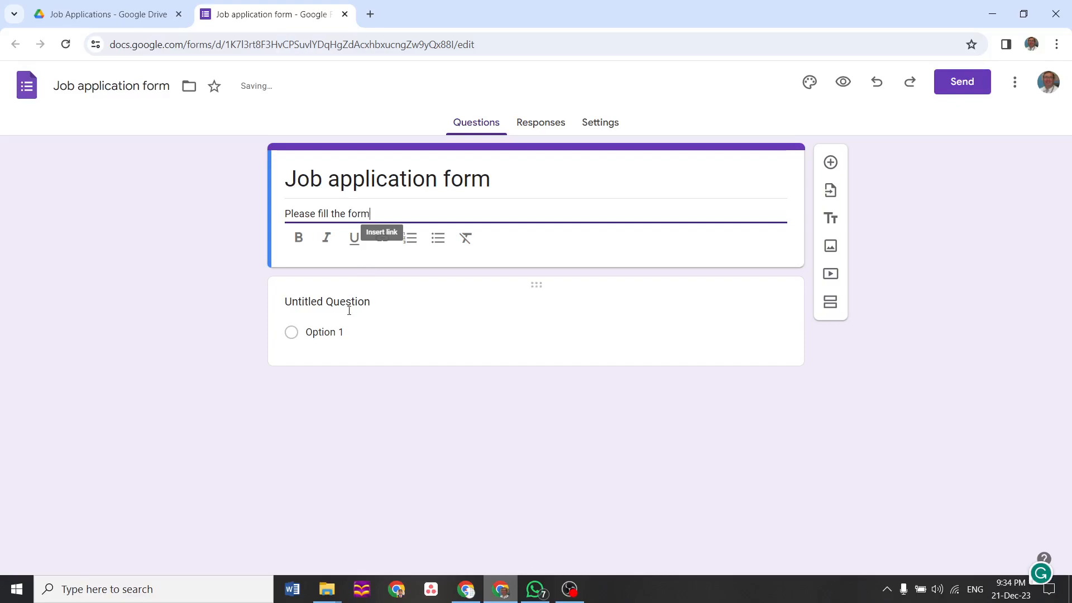
click(345, 317)
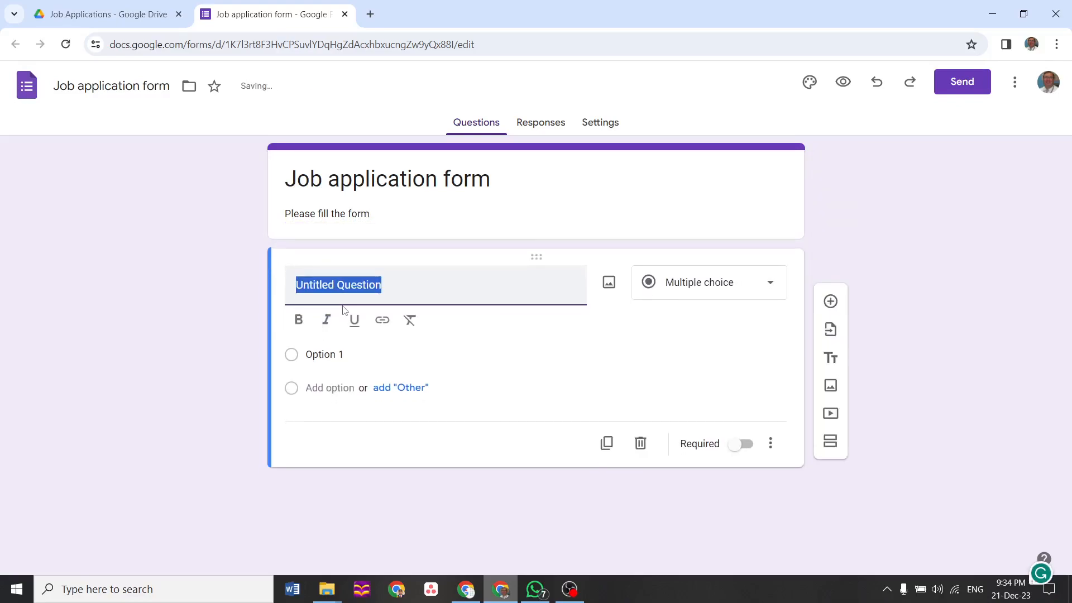
Create a required short-answer Name question described 'Please enter your name'
text(Name)
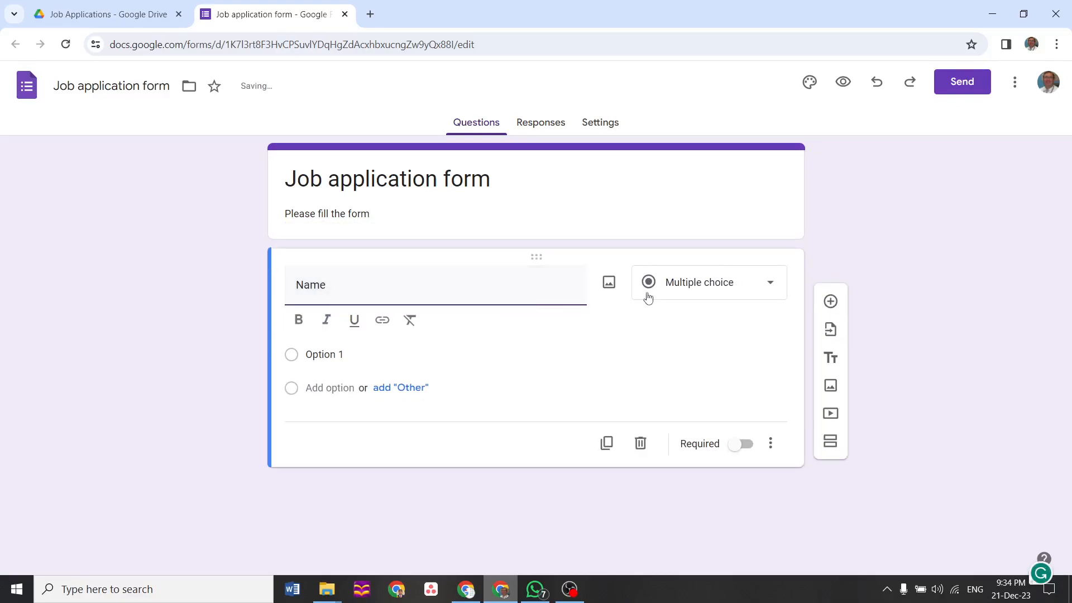
click(749, 293)
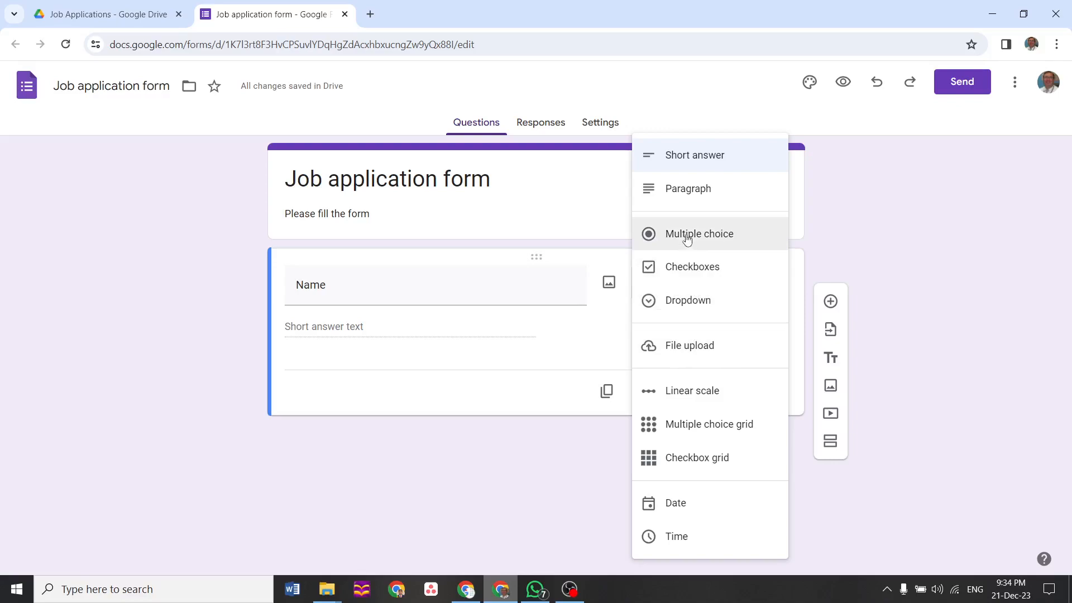
click(691, 159)
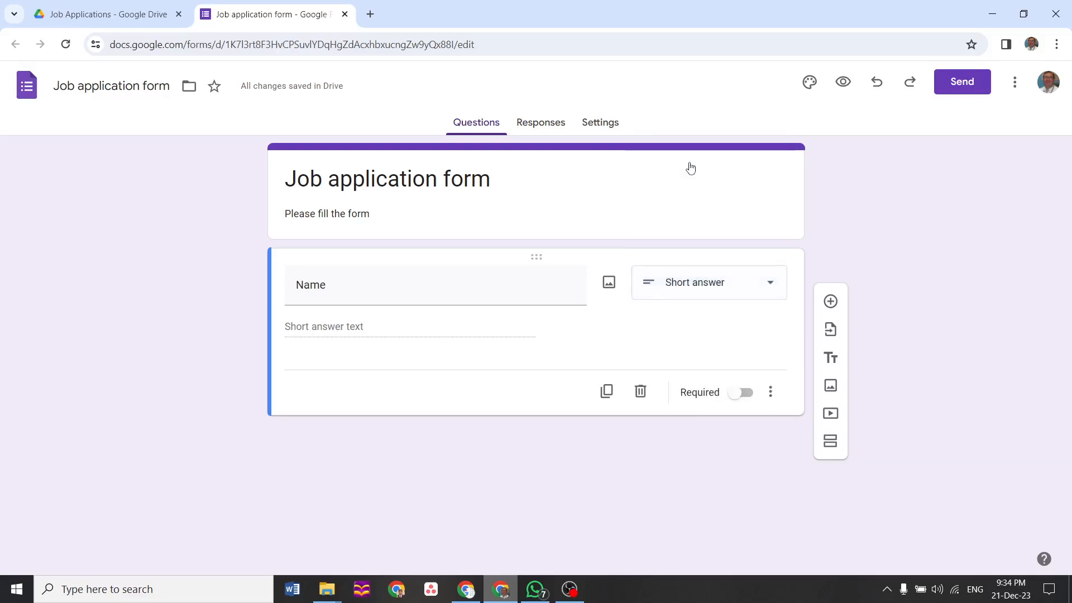
click(773, 394)
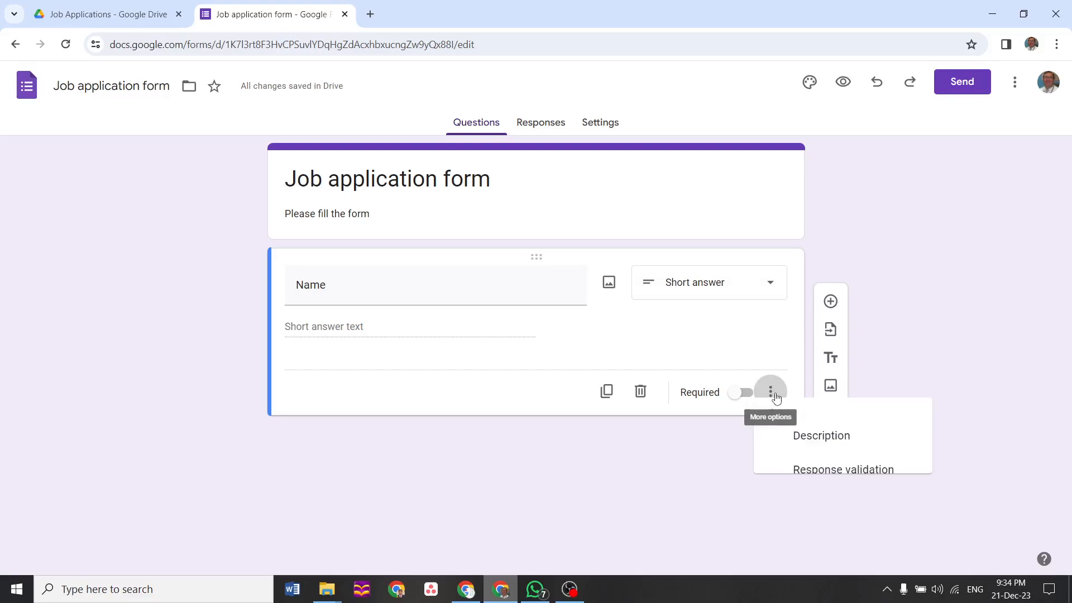
click(805, 445)
text(Please enter )
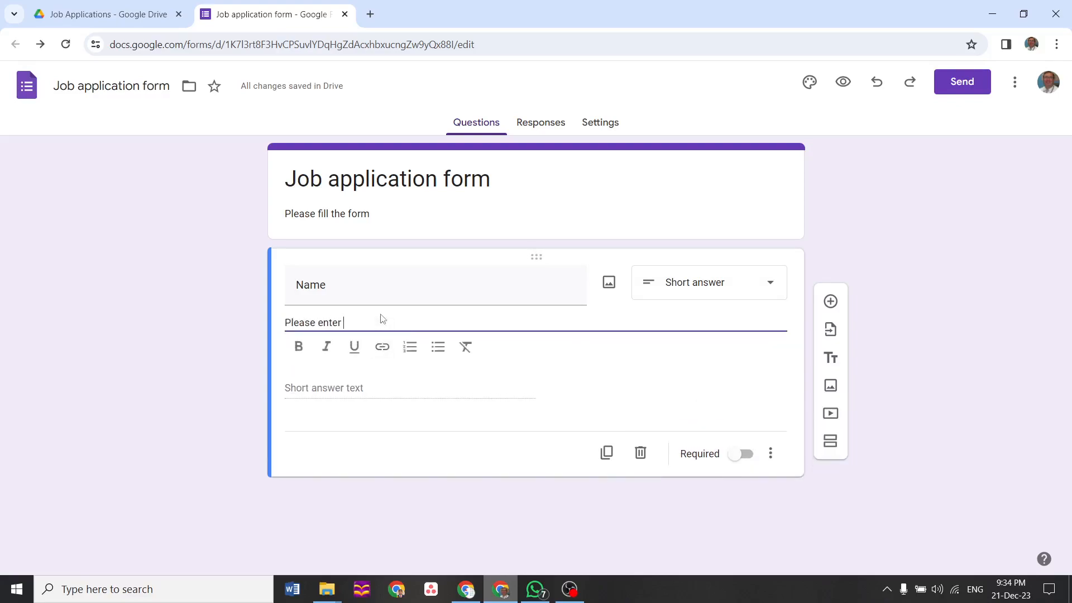
text(your name)
click(737, 455)
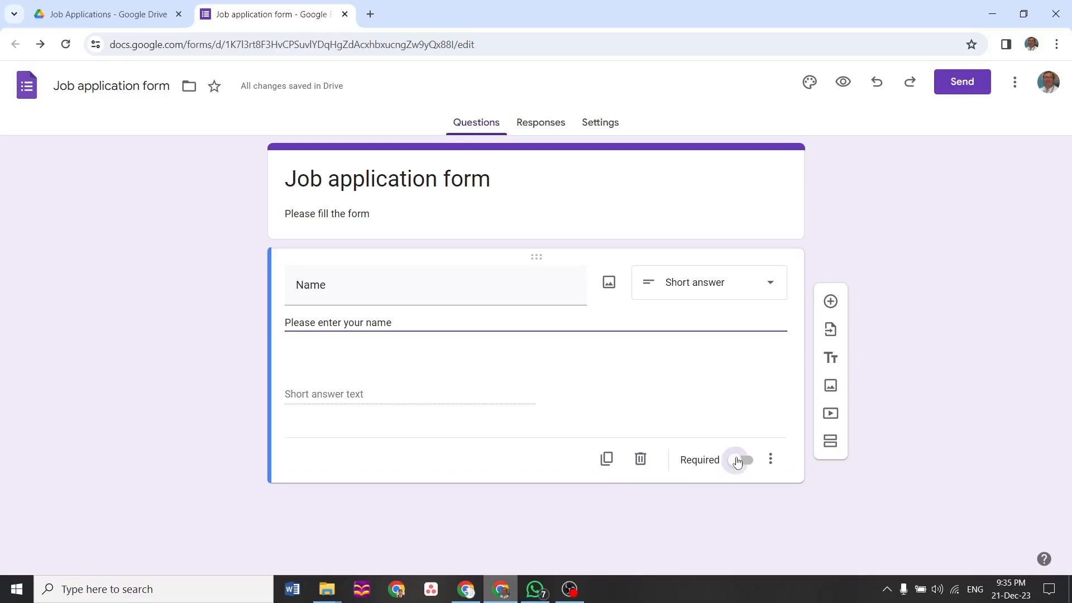
Add a required Mobile Number question below Name, then another blank question
click(833, 303)
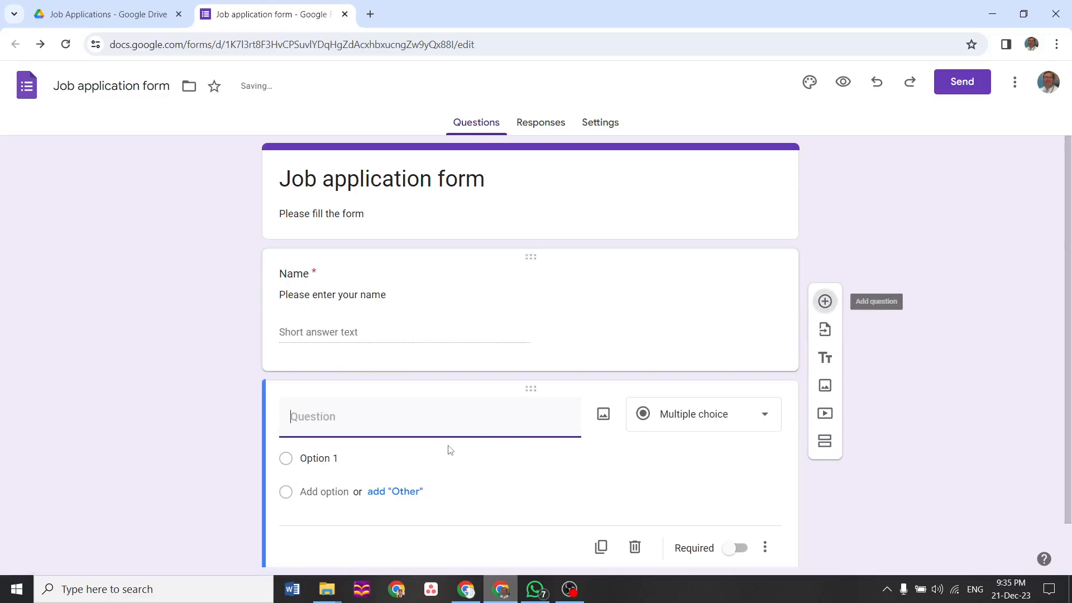
text(Mobil)
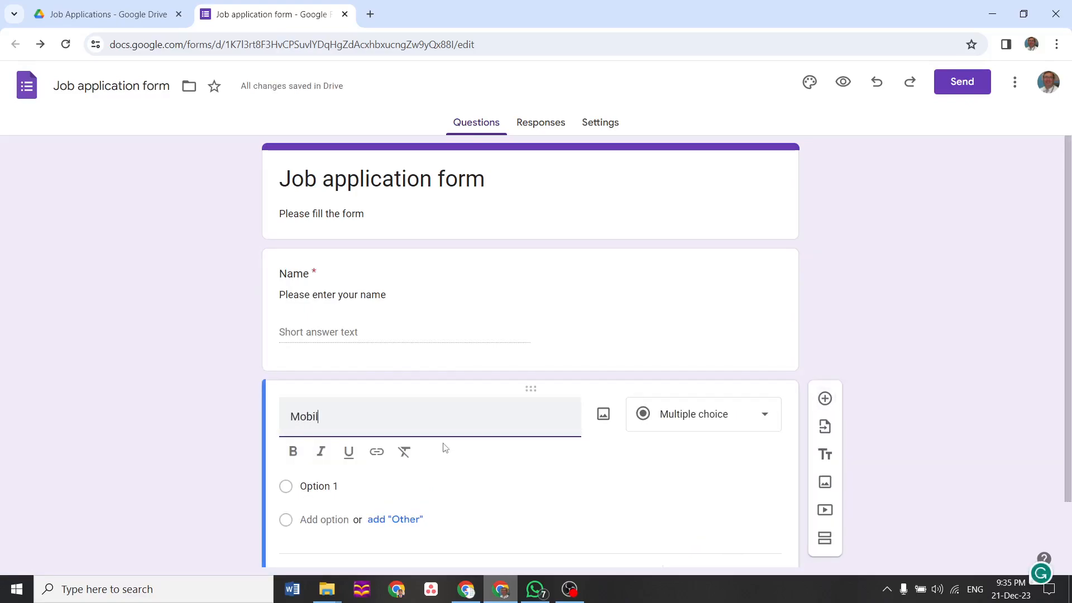
text(e Number)
click(411, 489)
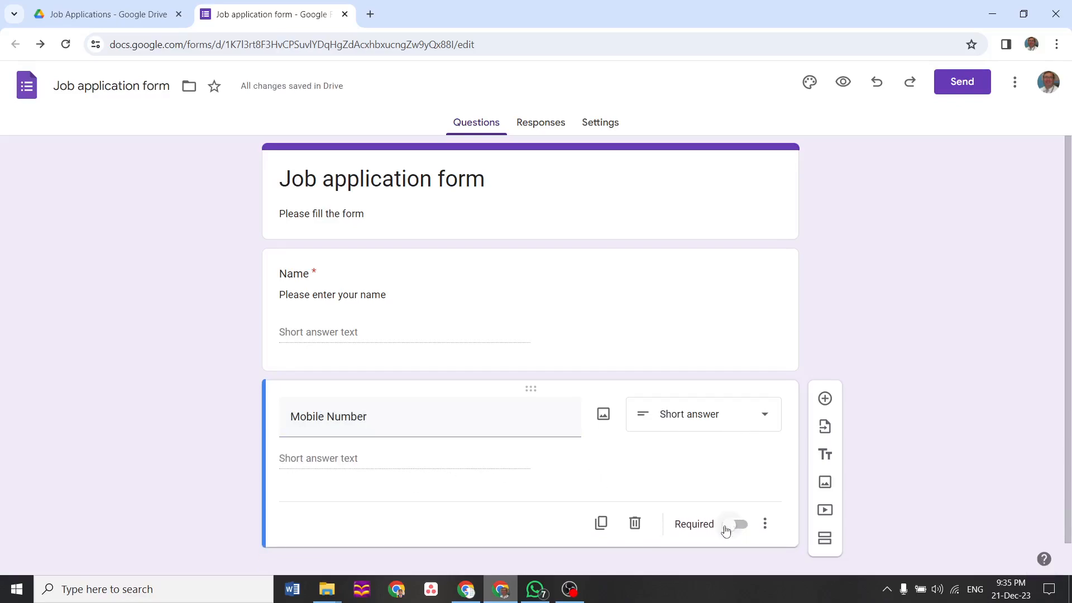
click(726, 529)
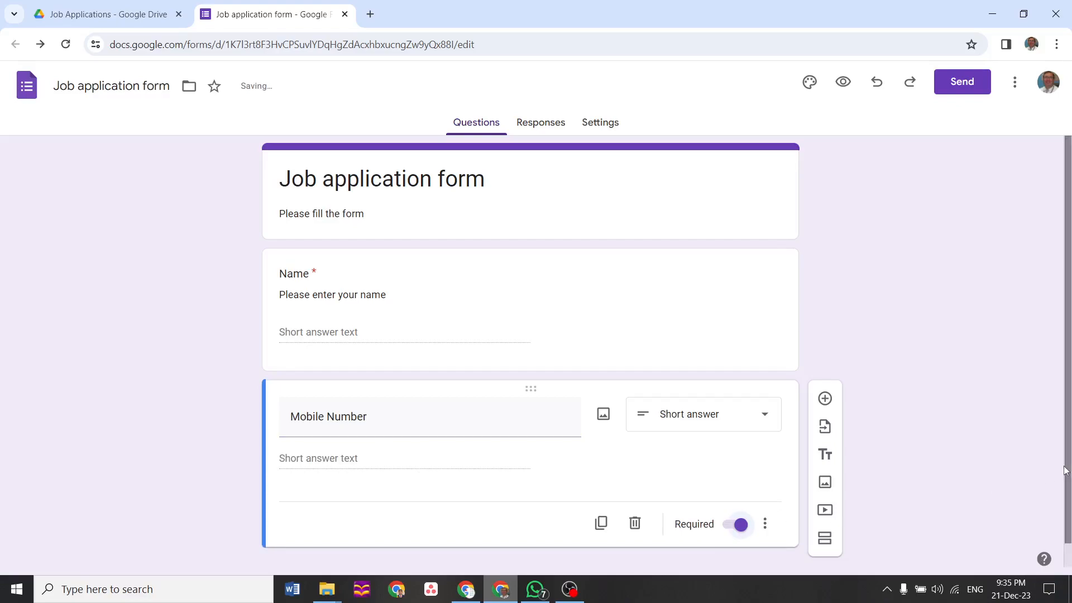
click(825, 399)
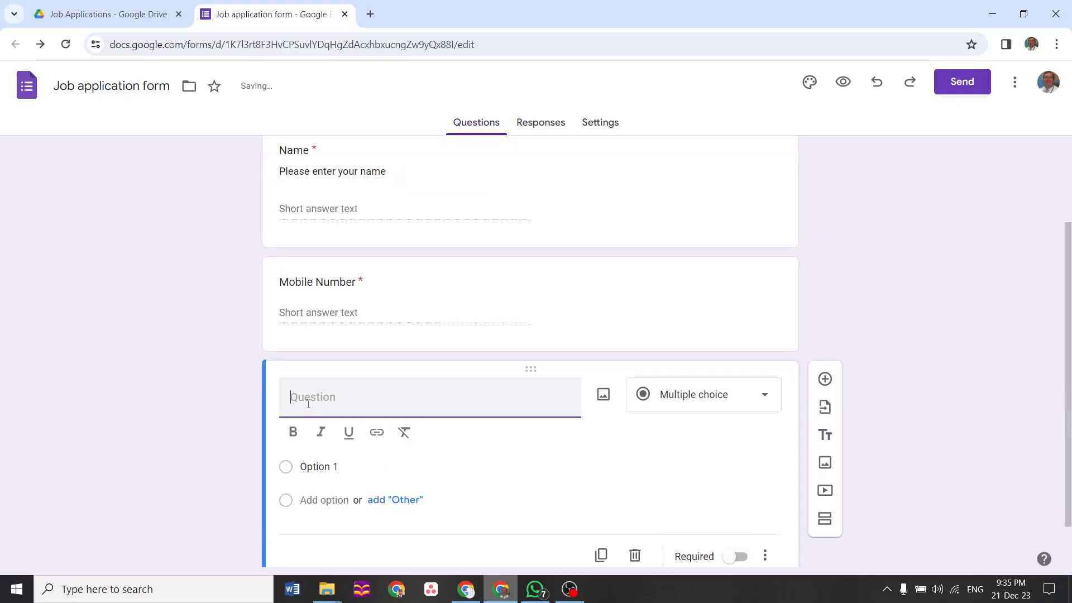
Title the new question Gender, keeping it multiple choice
text(Gener)
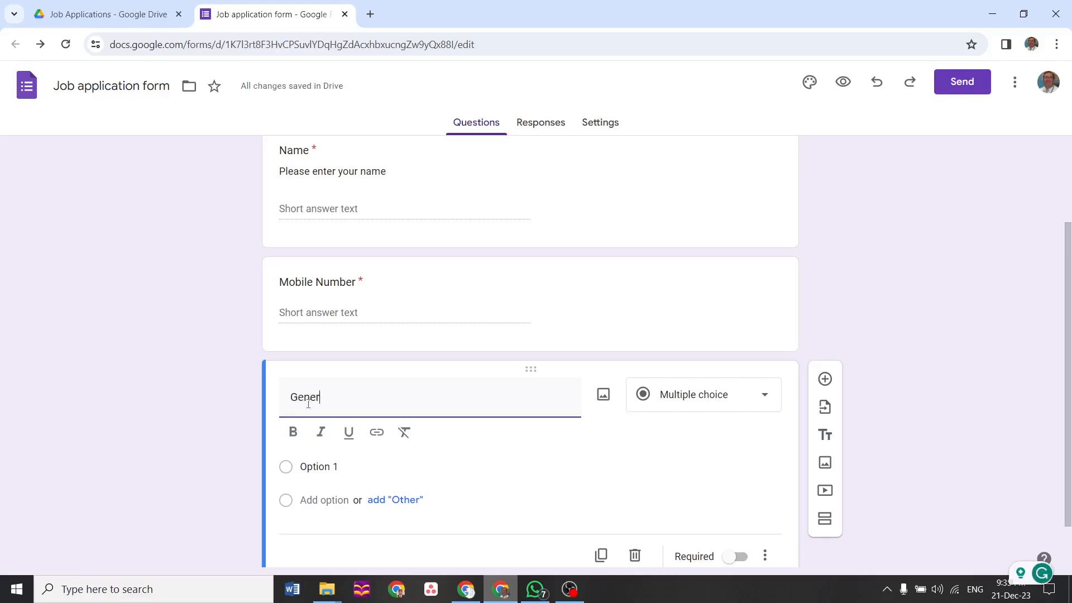
key(BackSpace)
key(BackSpace)
text(erder)
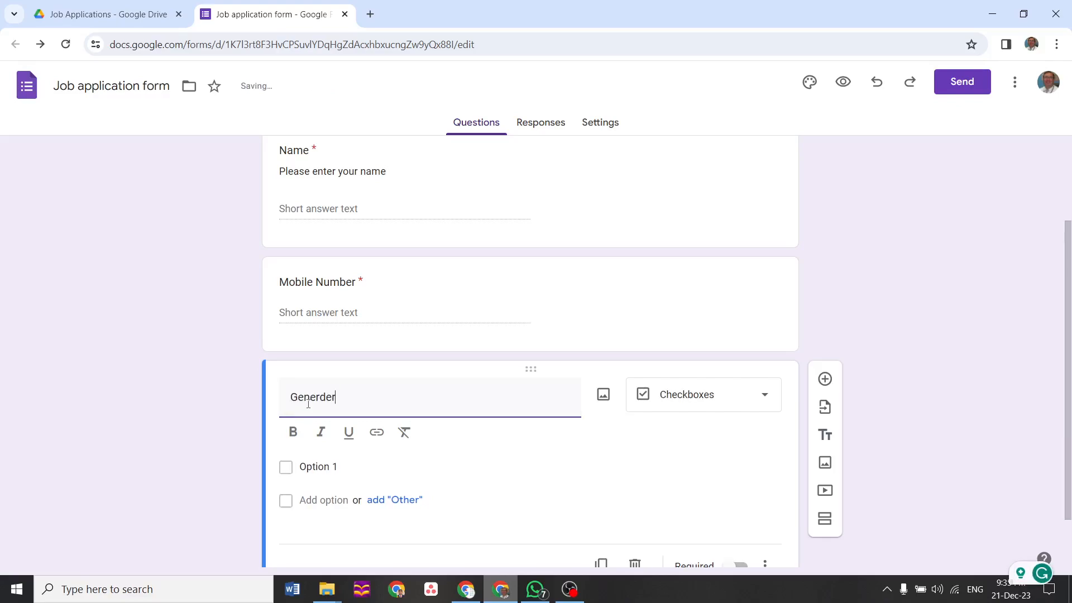
key(BackSpace)
key(BackSpace)
key(BackSpace)
key(BackSpace)
key(BackSpace)
text(der)
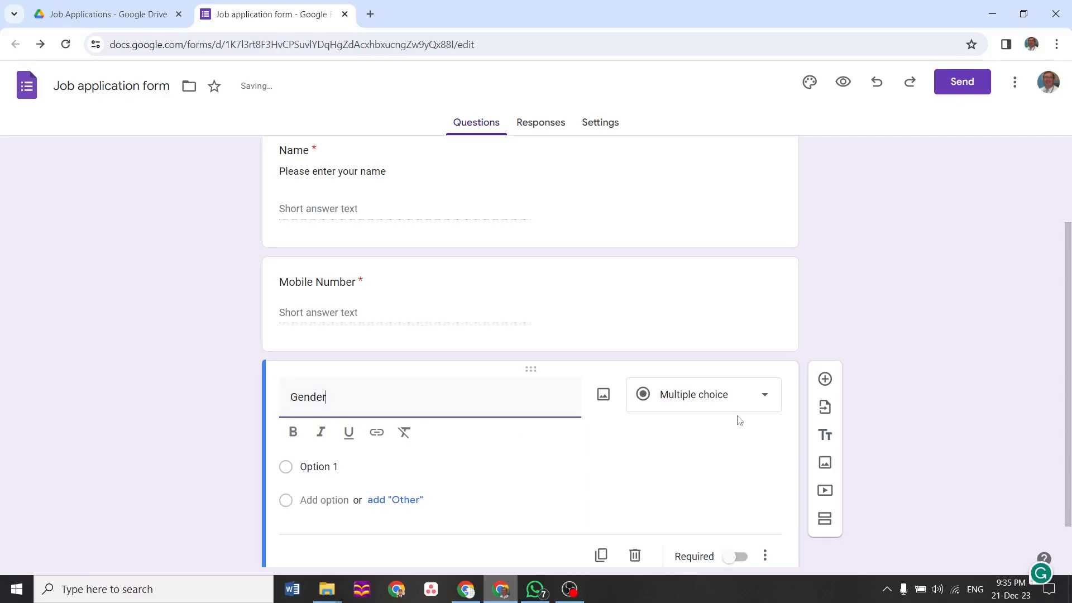
click(763, 400)
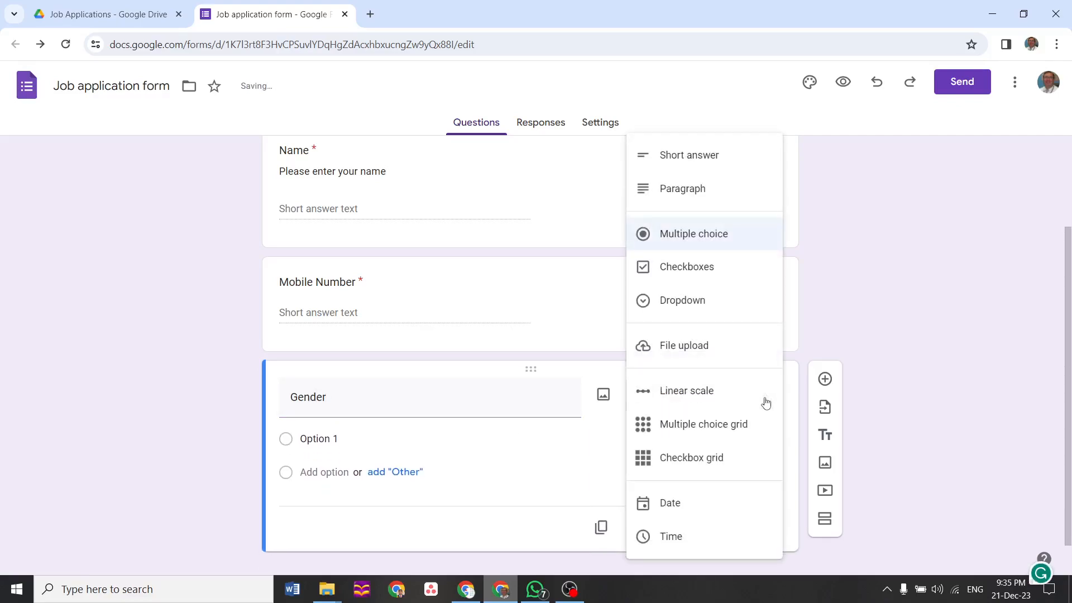
Give the Gender question the choices Male, Female and Transgender
click(348, 438)
text(Male)
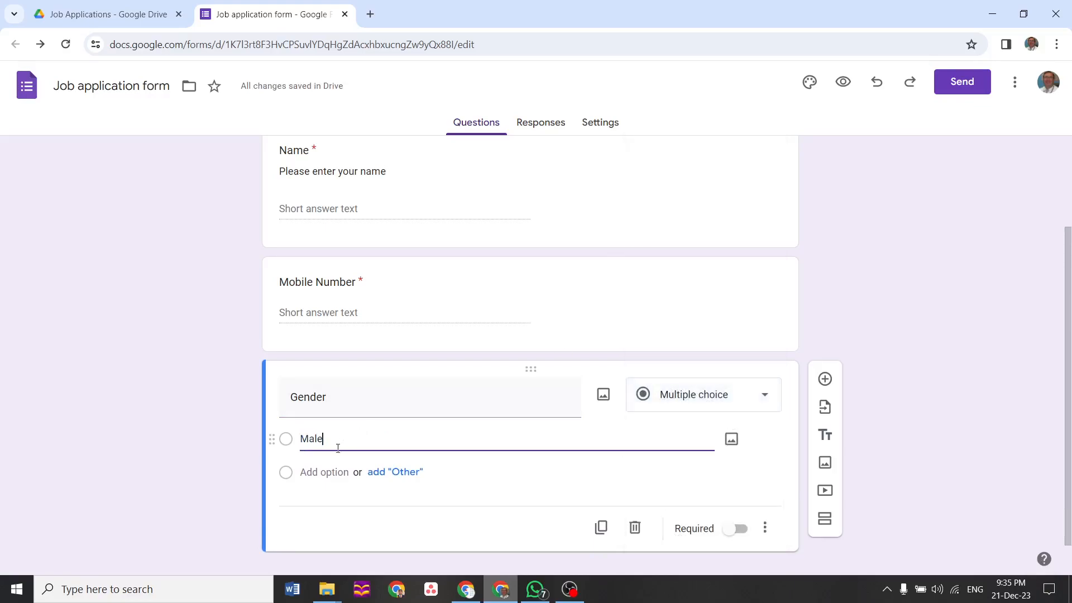
click(325, 474)
text(Female)
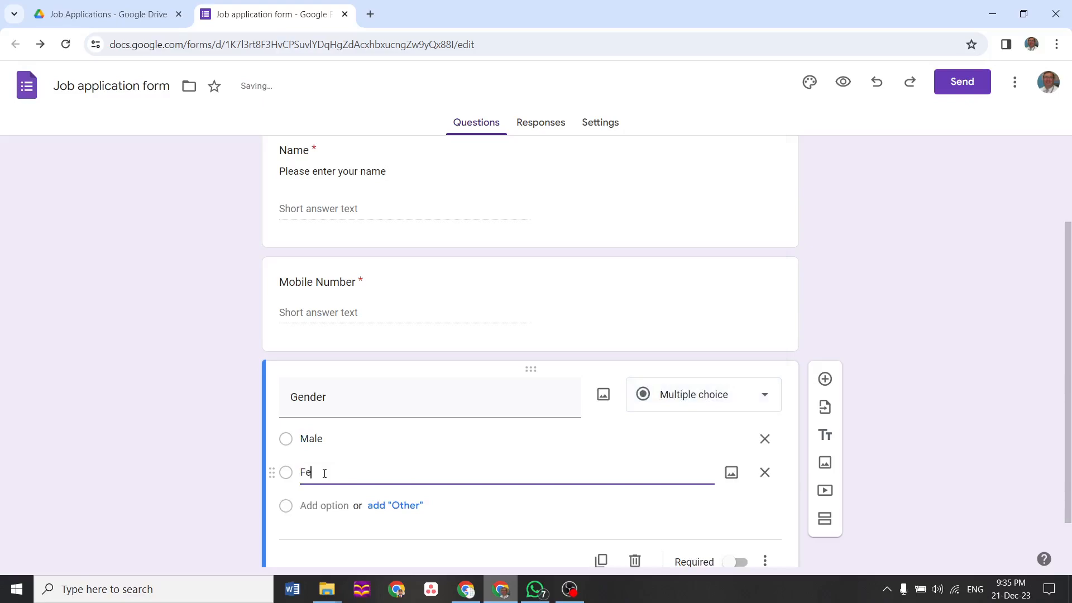
click(320, 505)
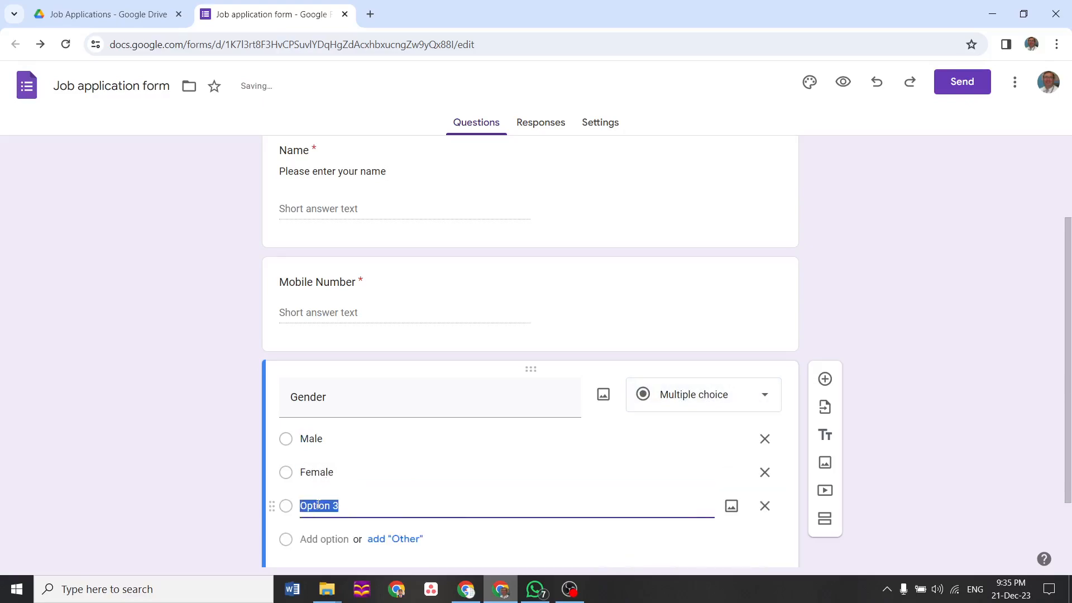
text(3rd TGen)
key(BackSpace)
key(BackSpace)
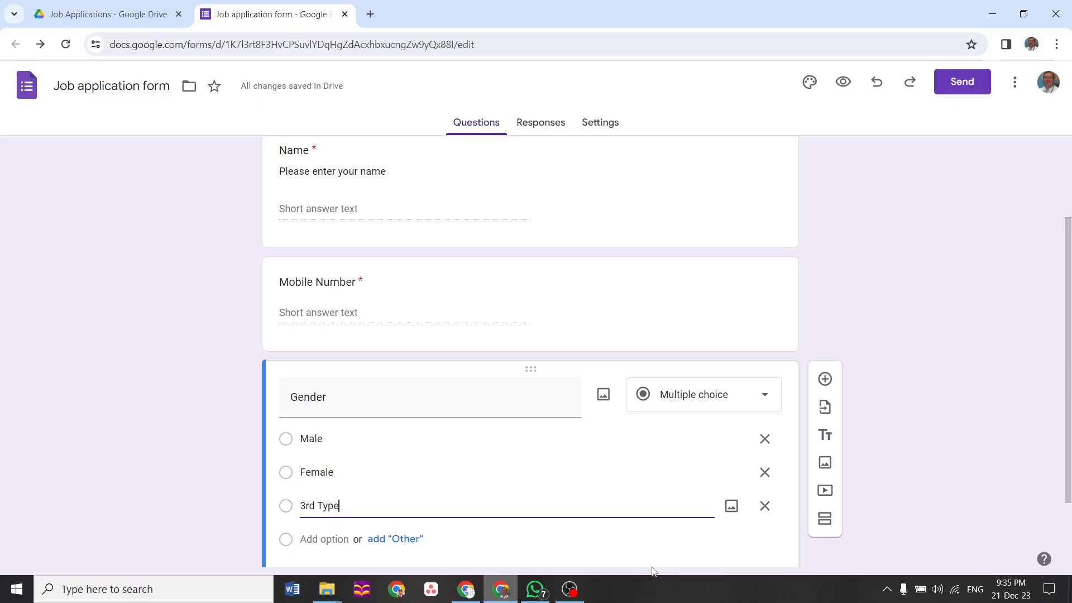
key(BackSpace)
key(BackSpace)
key(BackSpace)
key(BackSpace)
key(BackSpace)
key(BackSpace)
text(Transgender)
click(760, 549)
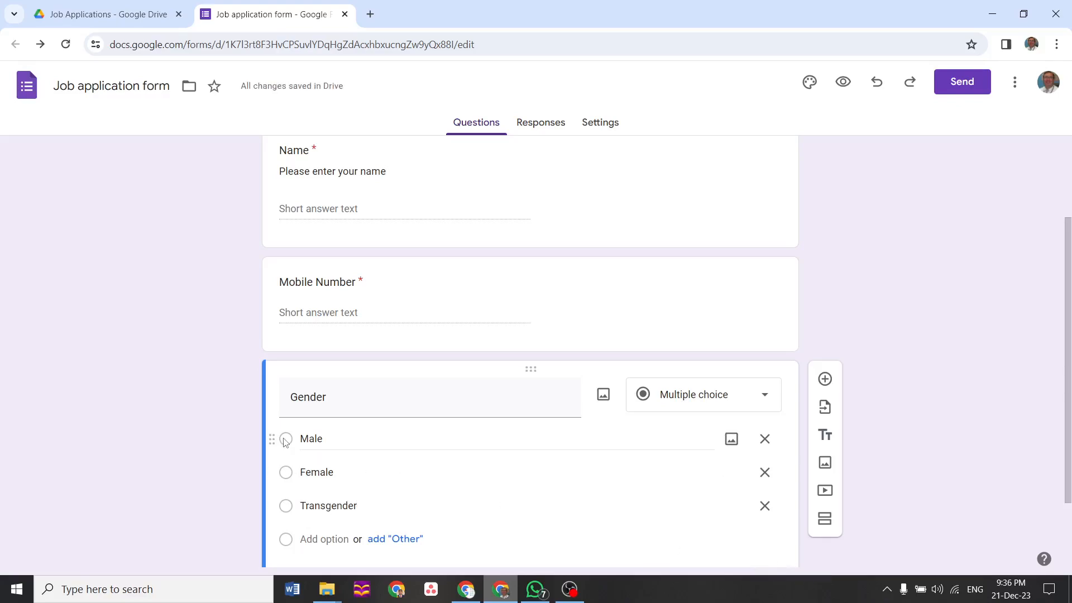
Add a new question below Gender and start titling it Address
scroll(1069, 392, down, 2)
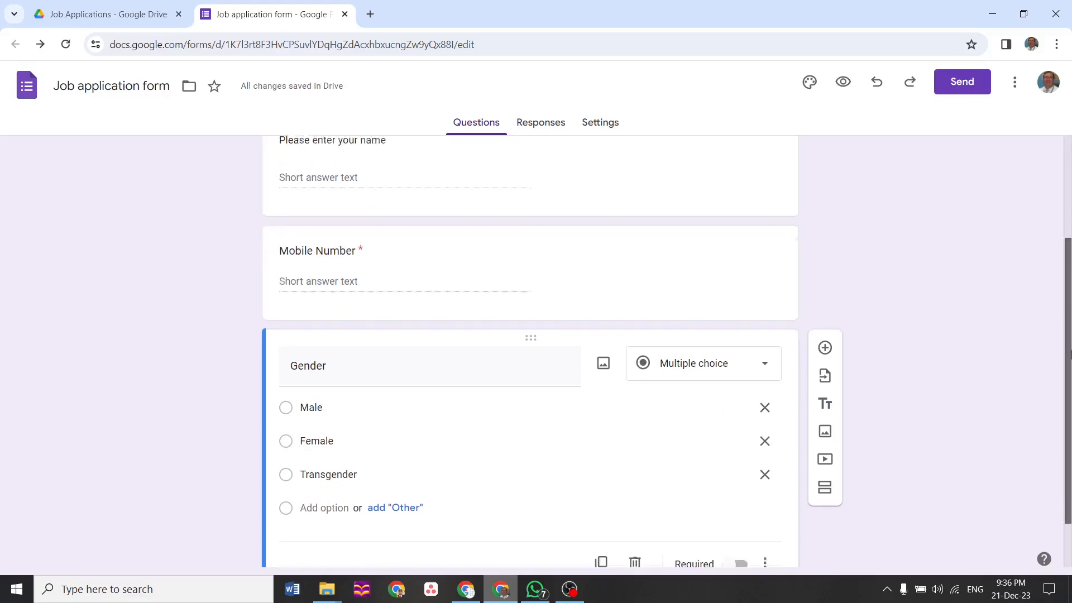
click(825, 284)
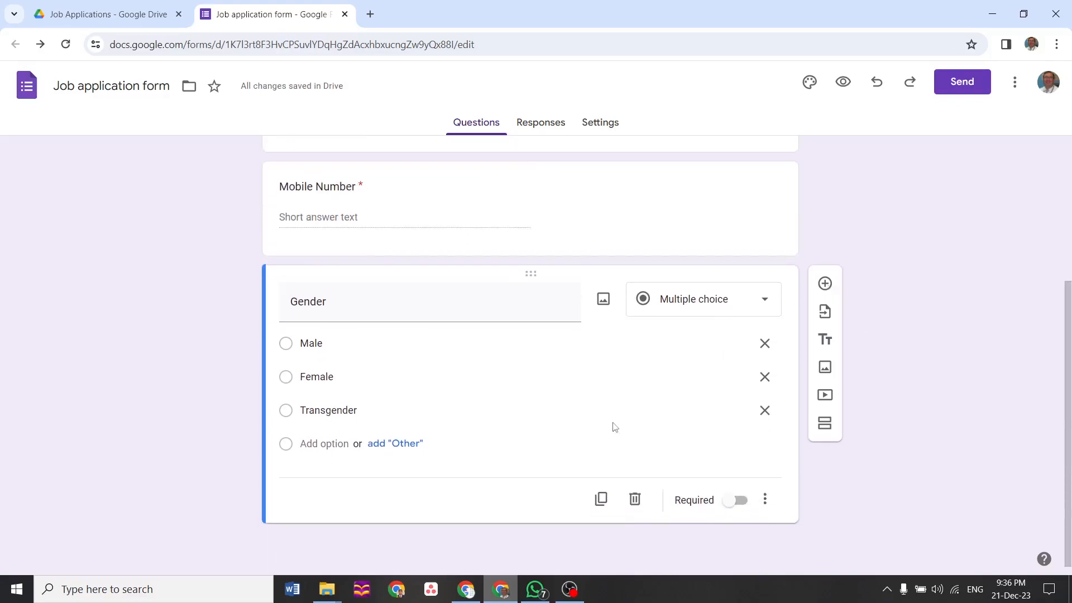
text(A)
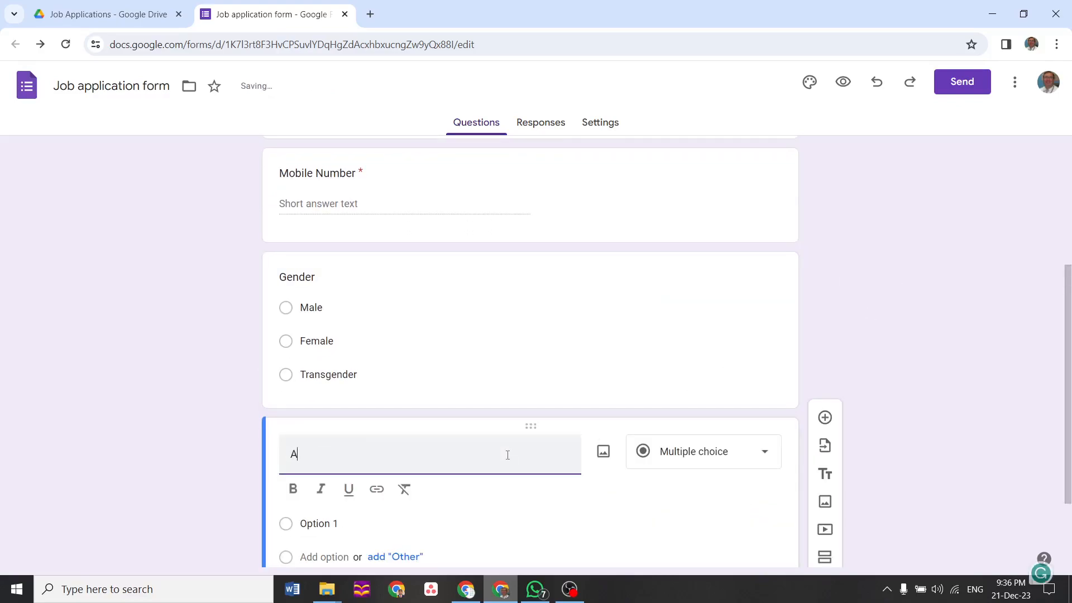
text(fdre)
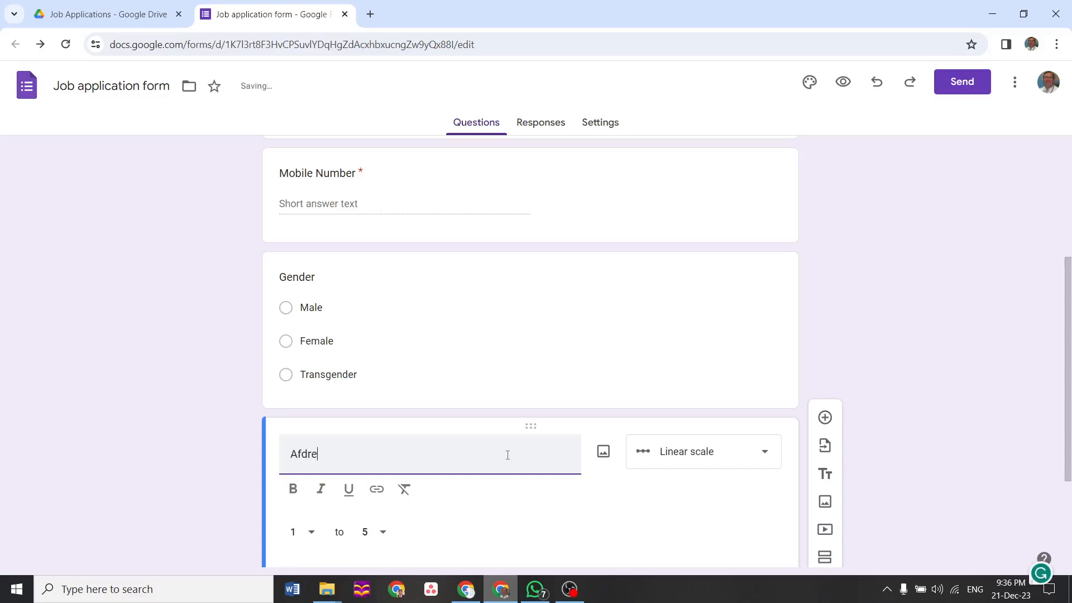
Finish the Address title and add a Desired Salary question below it
key(BackSpace)
text(ddress)
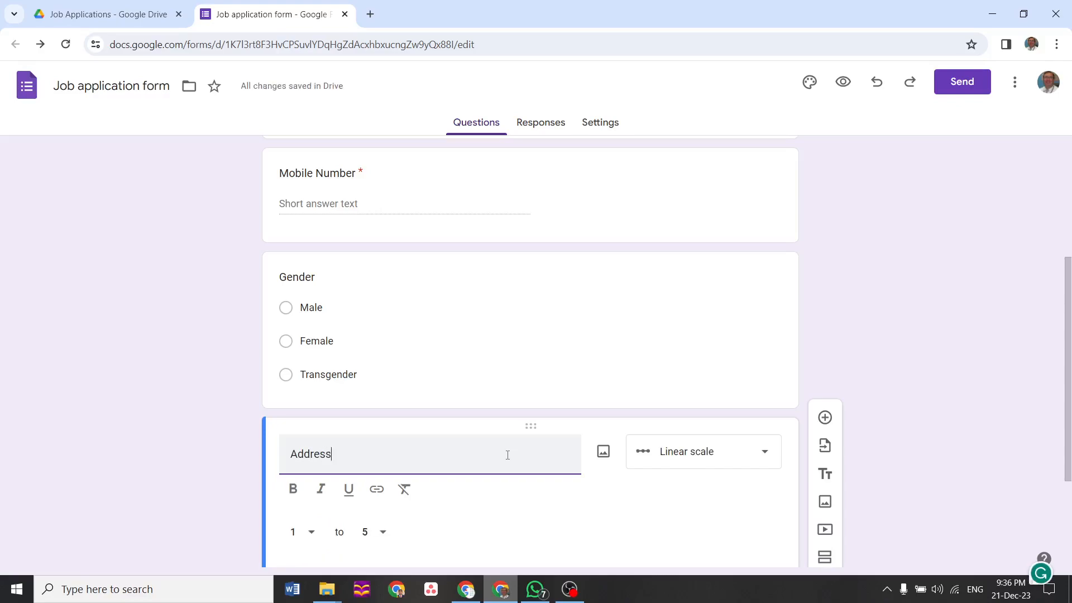
click(826, 417)
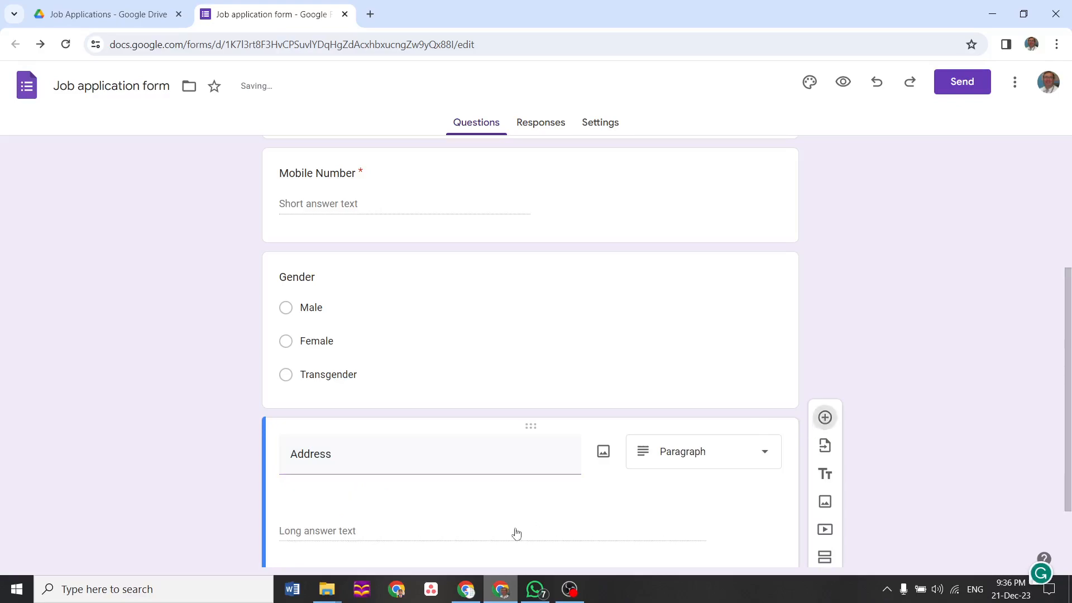
text(S)
key(BackSpace)
key(BackSpace)
text(De)
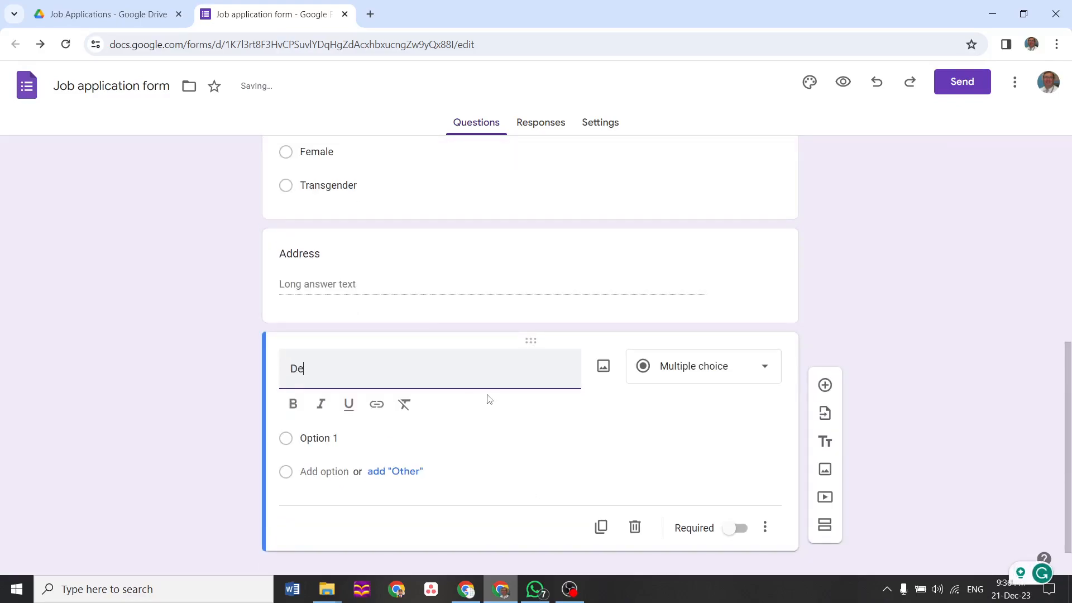
text(sired Salary)
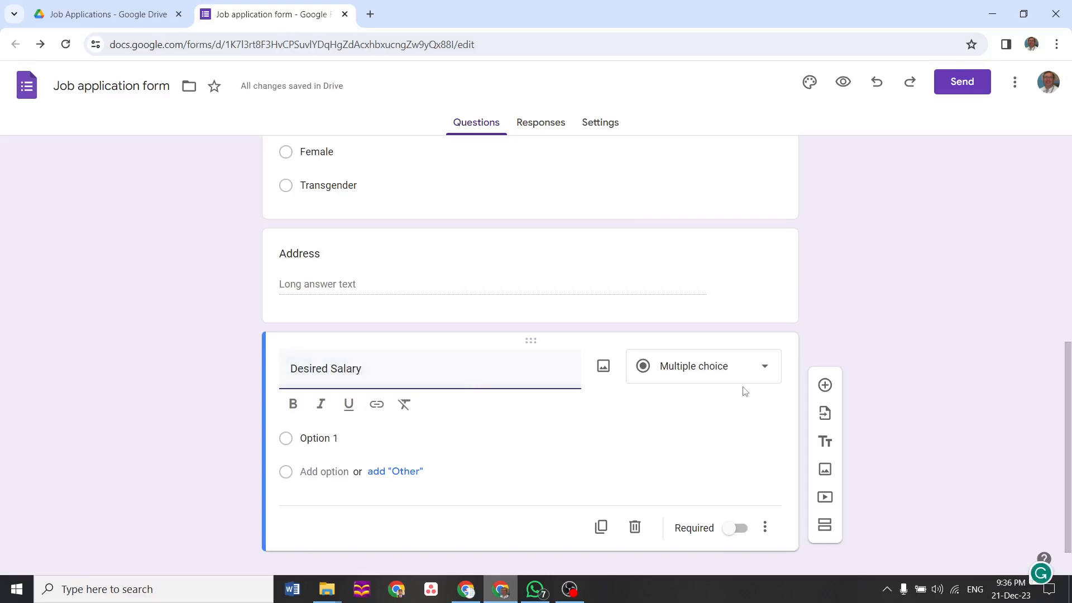
Add another question below Desired Salary titled CV
click(825, 385)
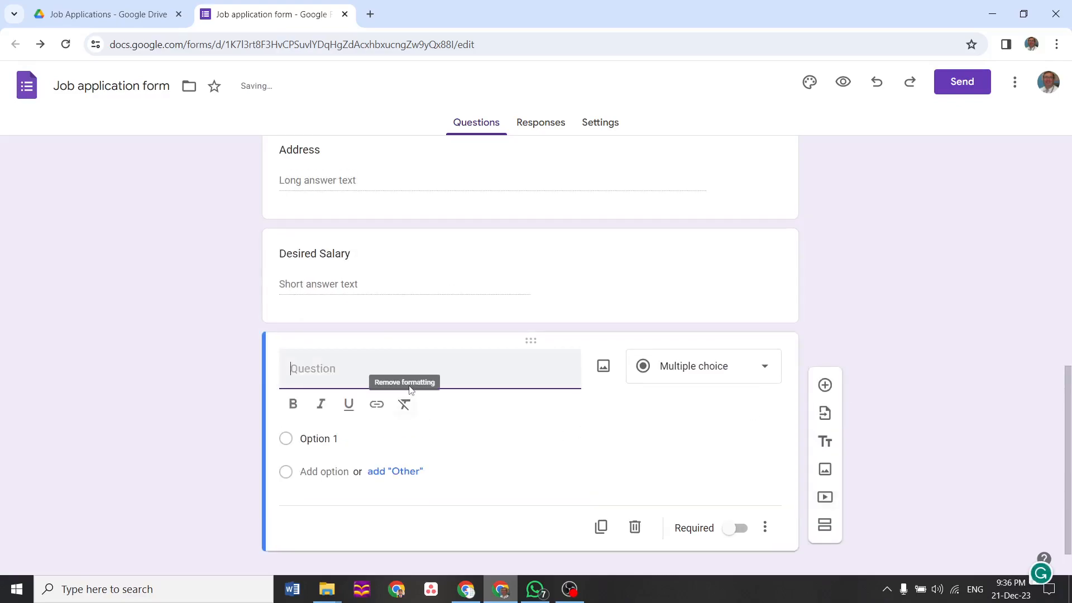
text(V)
key(BackSpace)
text(CV)
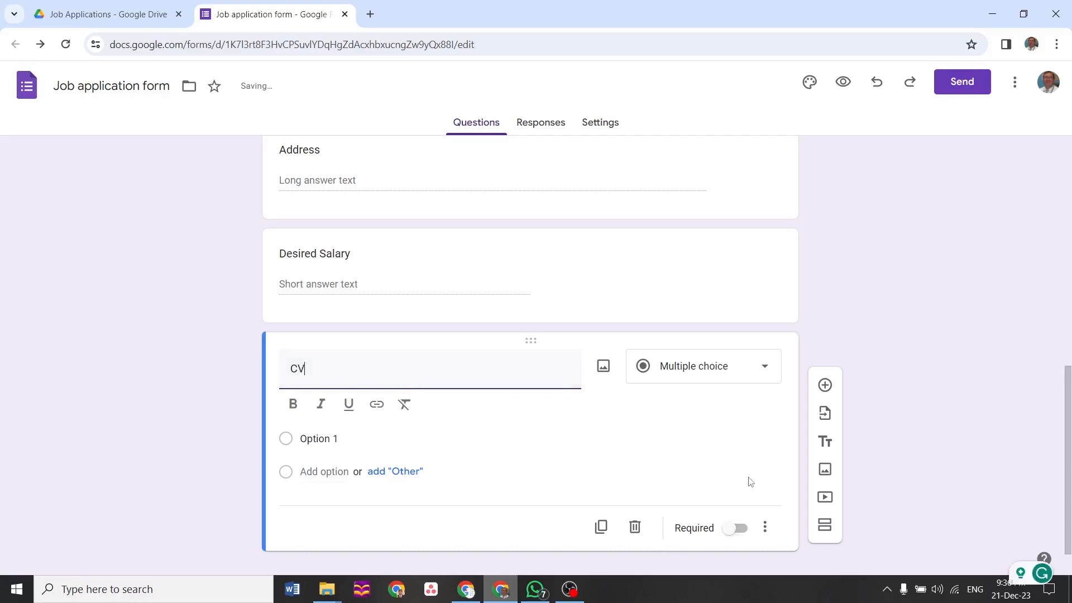
Make CV a File upload question accepting 1 file of up to 10 MB
click(764, 369)
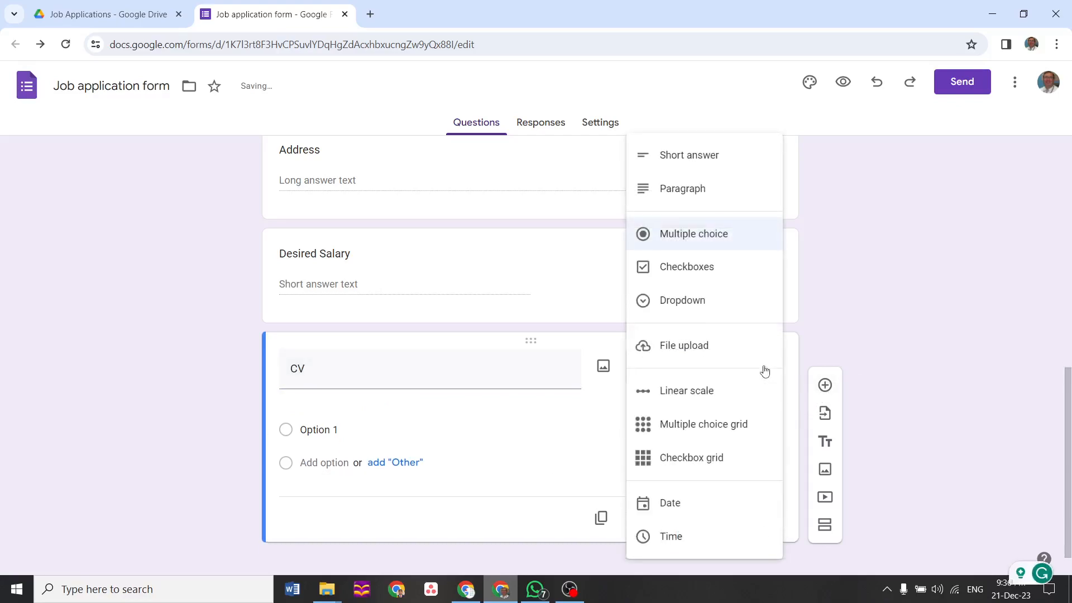
click(694, 345)
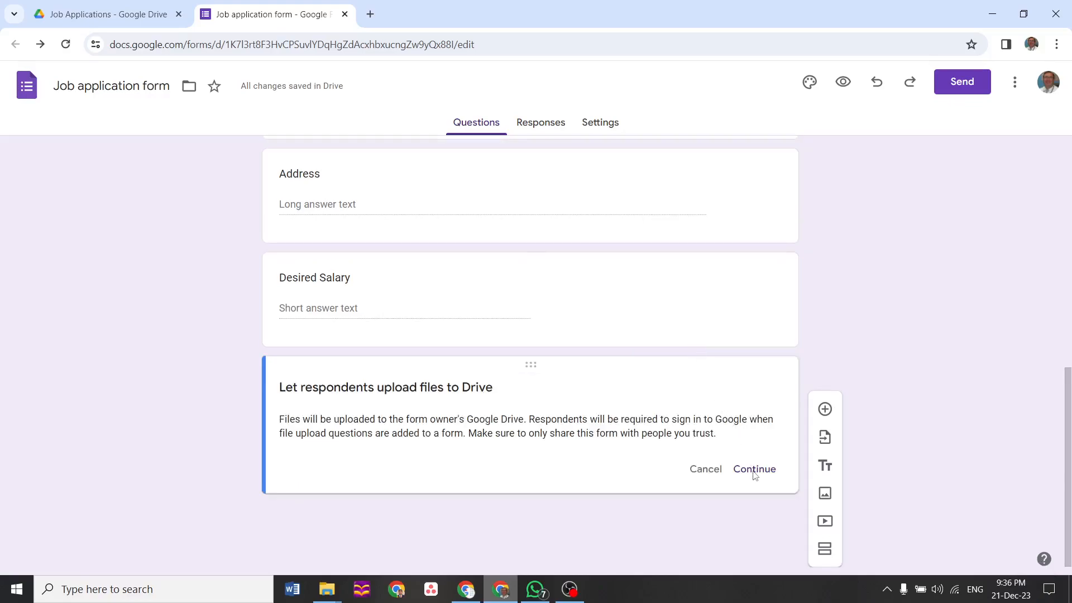
click(755, 470)
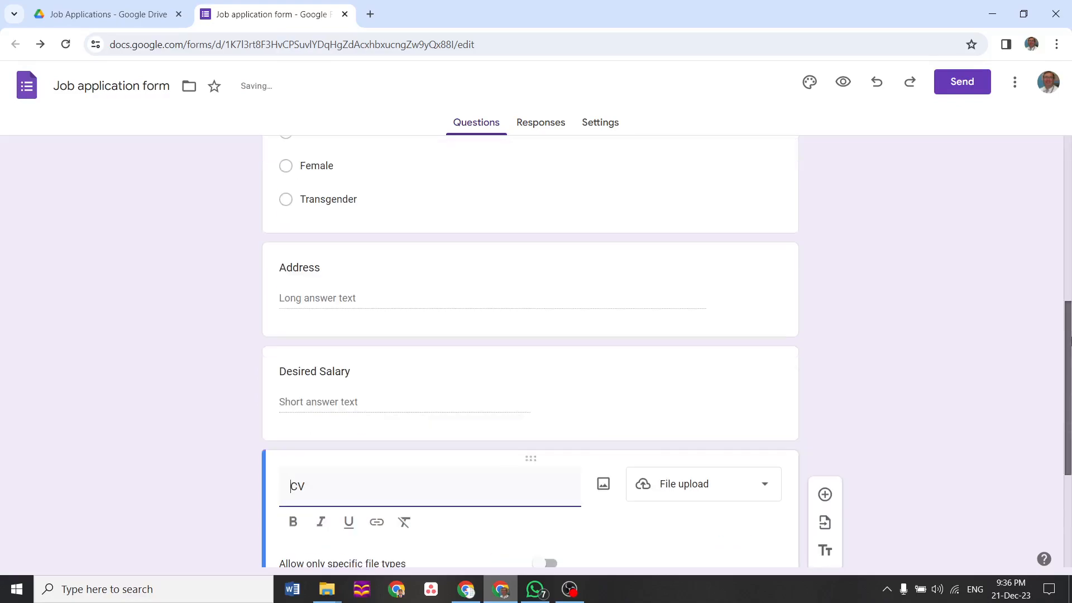
scroll(632, 353, up, 6)
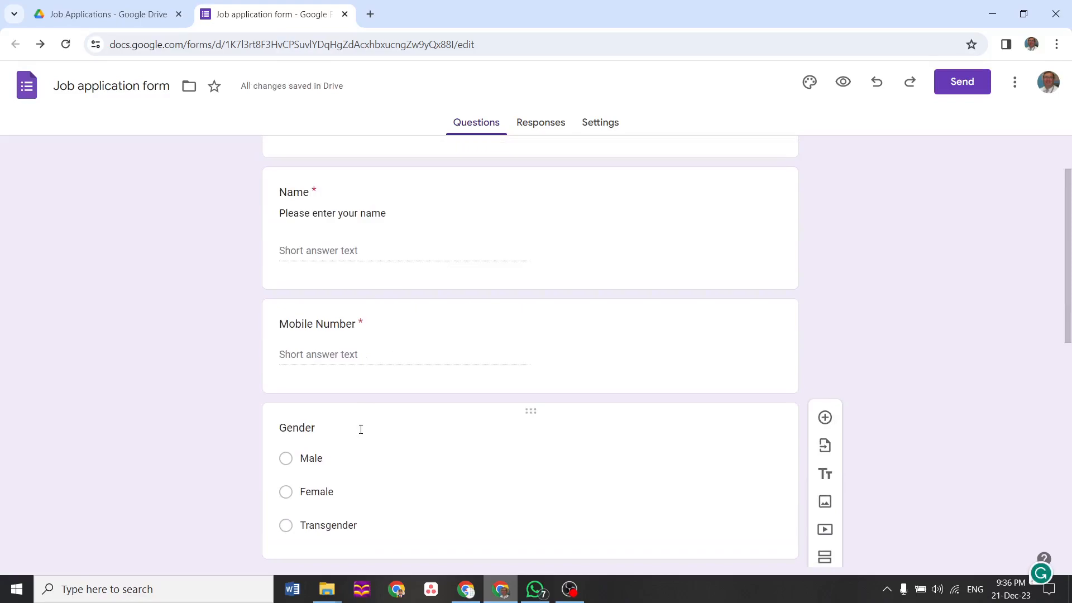
drag(1069, 255, 1071, 495)
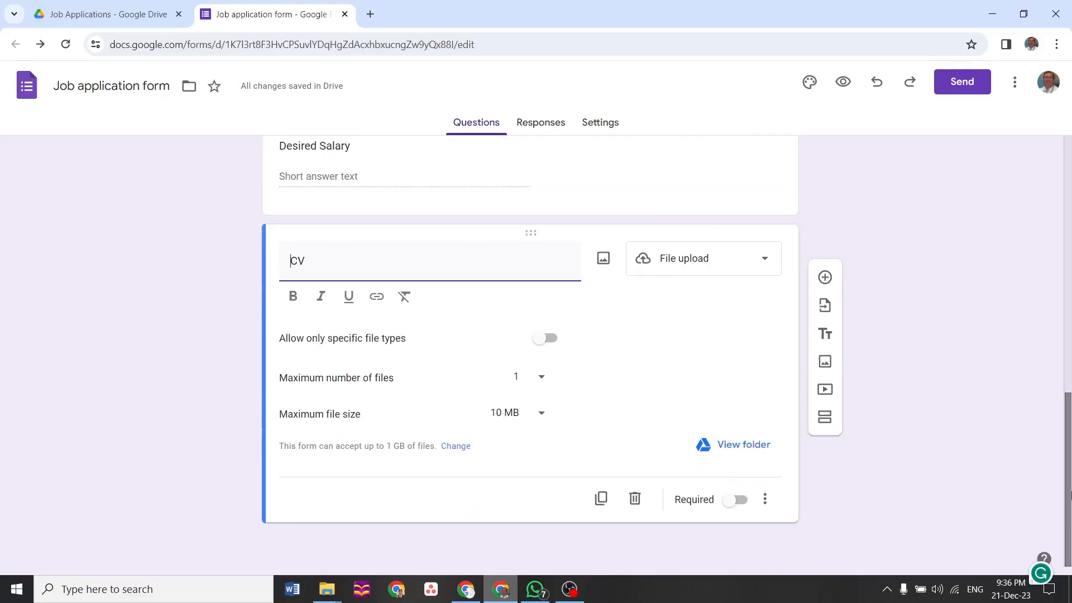
Check the Responses and Settings tabs, then preview the live form in a new tab
click(556, 130)
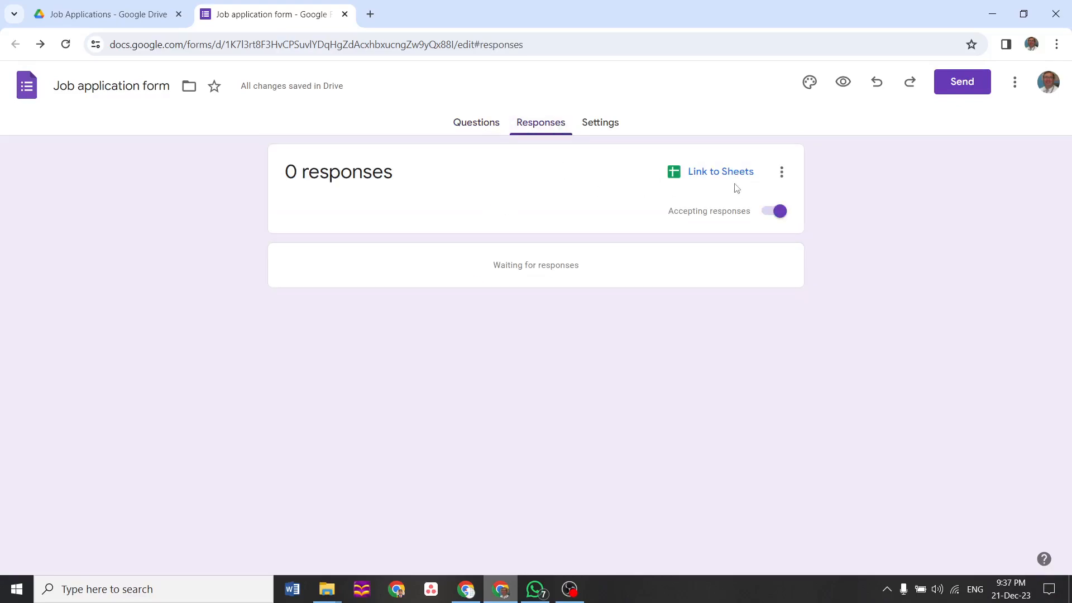
click(597, 123)
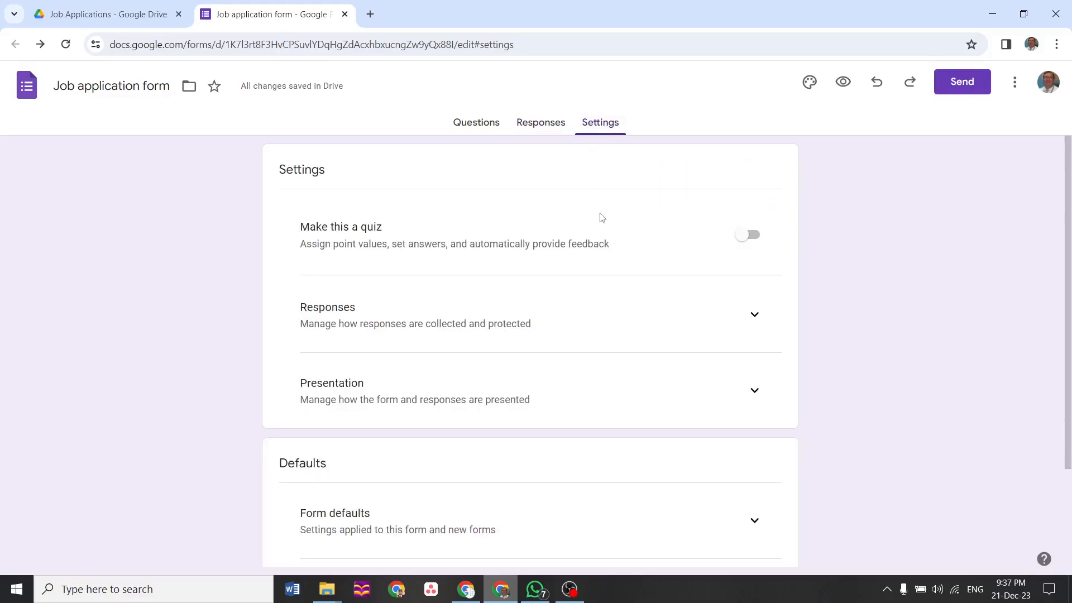
click(843, 90)
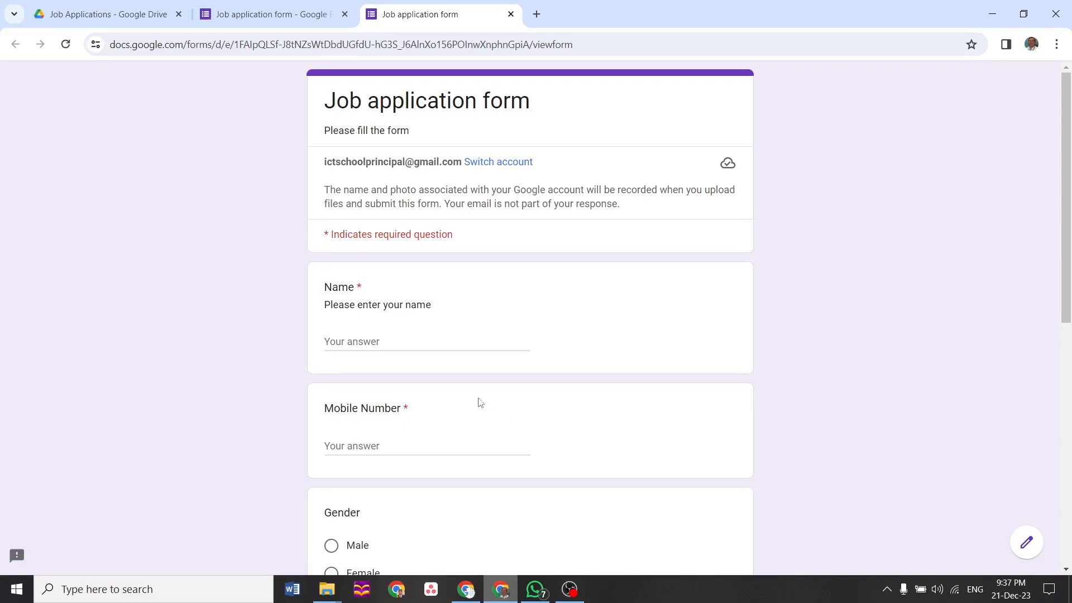
Answer Name and Mobile Number with sample values and choose Male for gender
drag(1069, 279, 1058, 248)
click(401, 342)
text(abc)
click(357, 445)
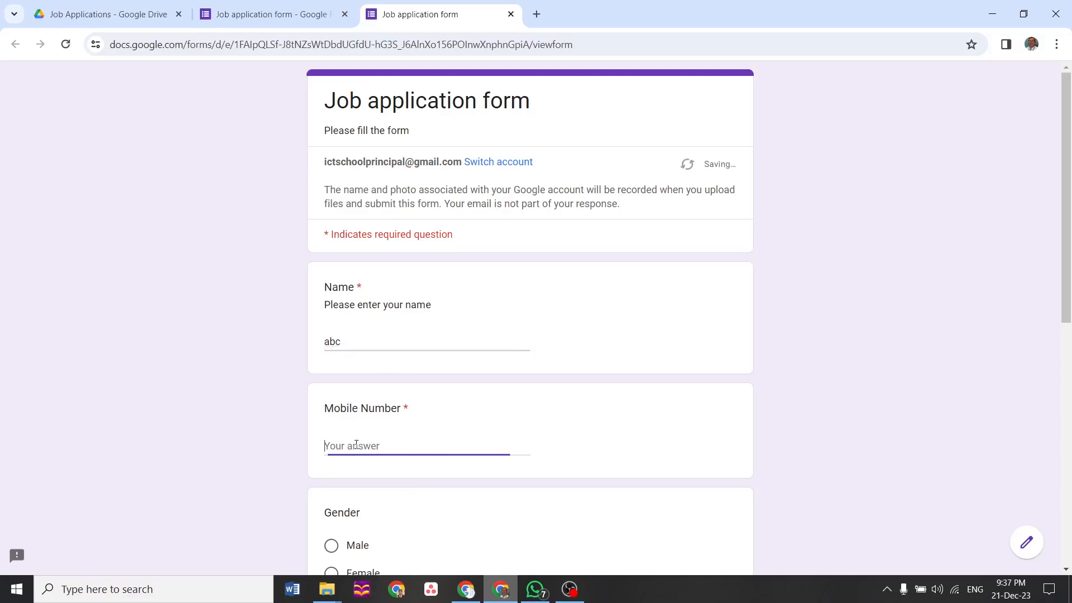
click(340, 549)
Enter a sample address and submit the test response
drag(1068, 292, 1070, 426)
click(594, 443)
text(a)
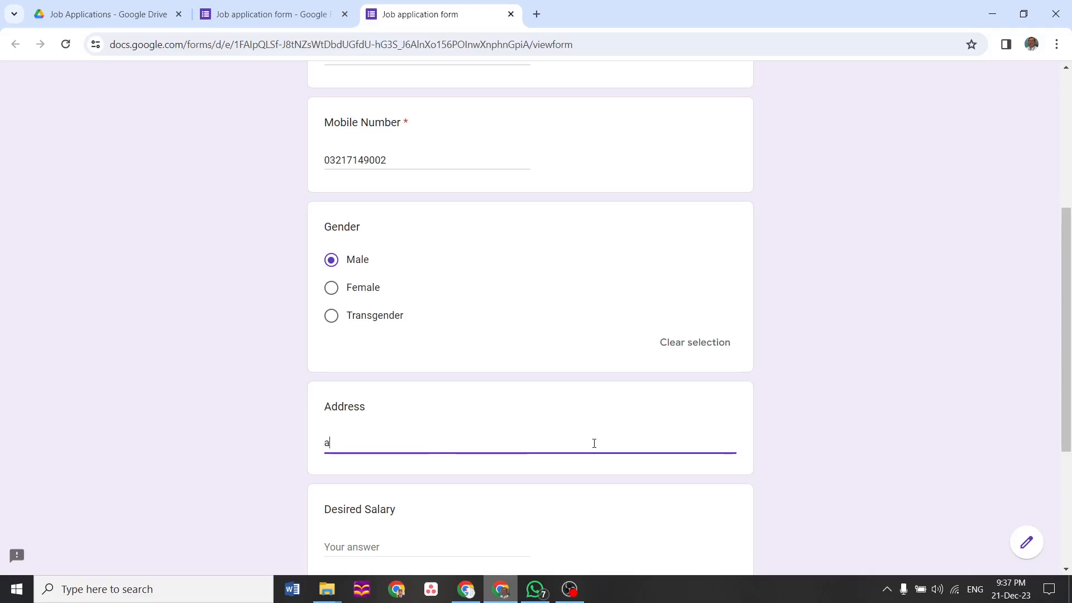
text(bc)
click(447, 551)
drag(1065, 449, 1064, 559)
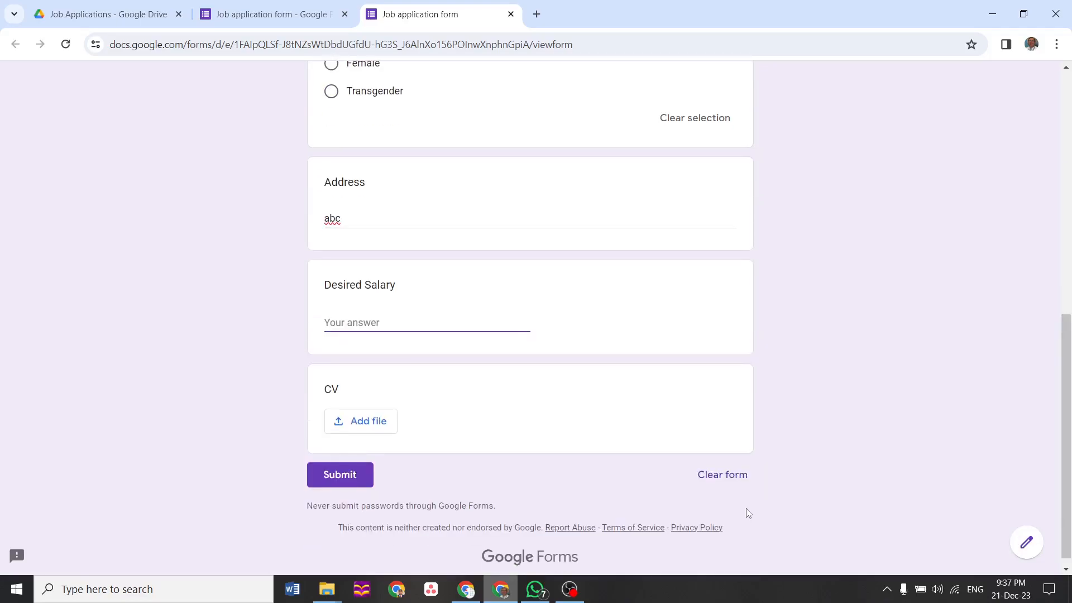
click(336, 479)
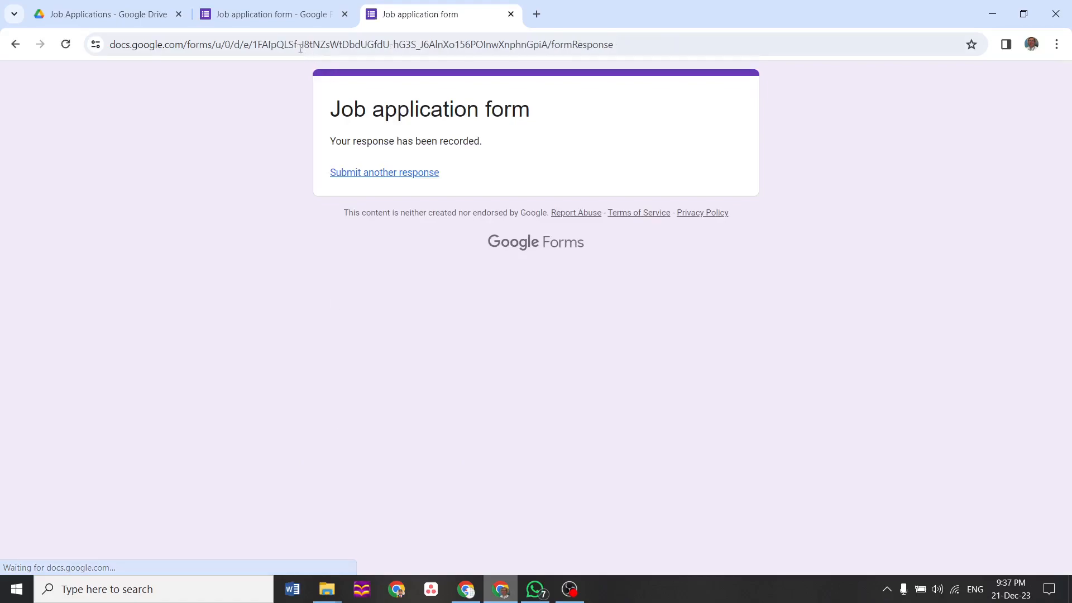
click(274, 15)
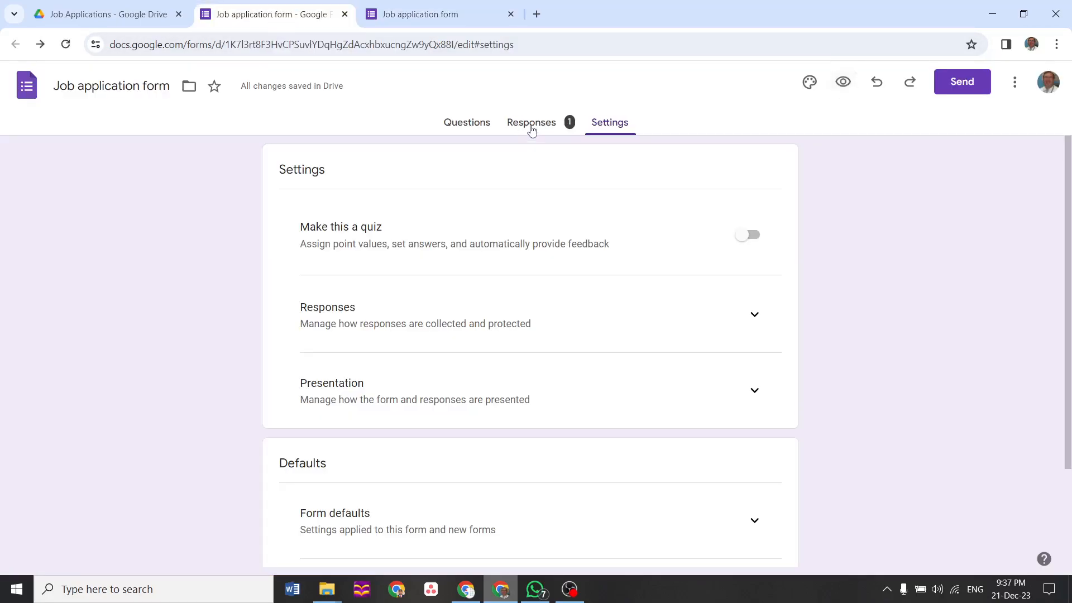
Check the form's 1 response and copy its shortened share link
click(531, 126)
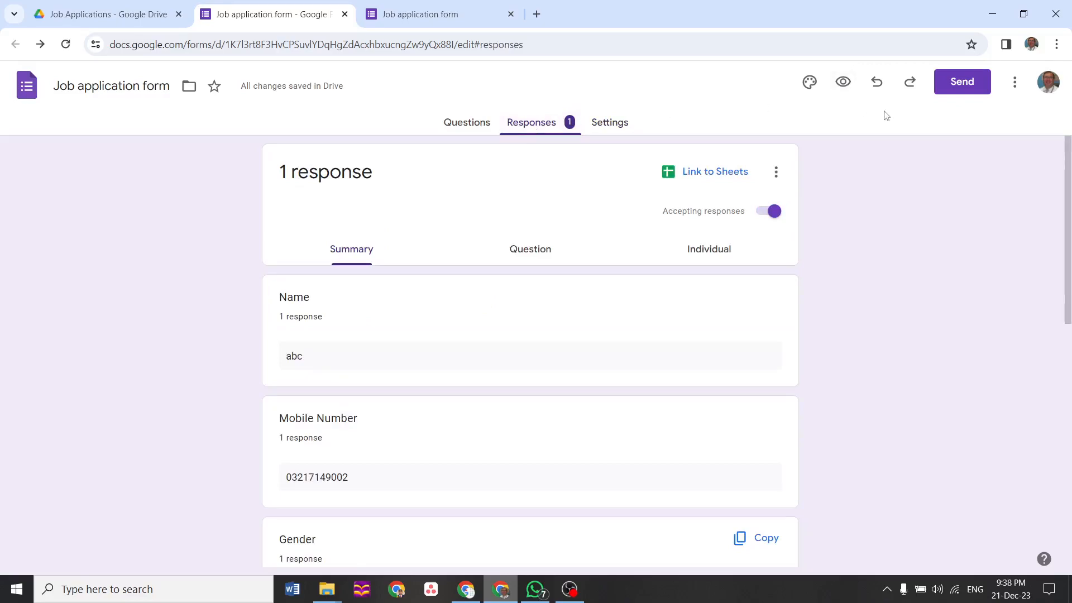
click(957, 82)
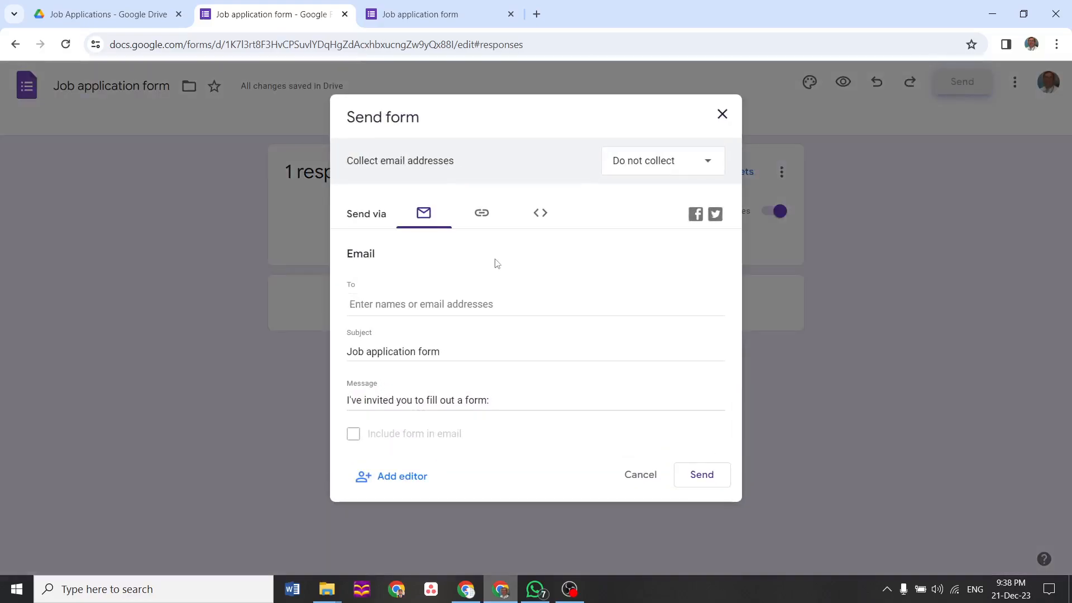
click(484, 221)
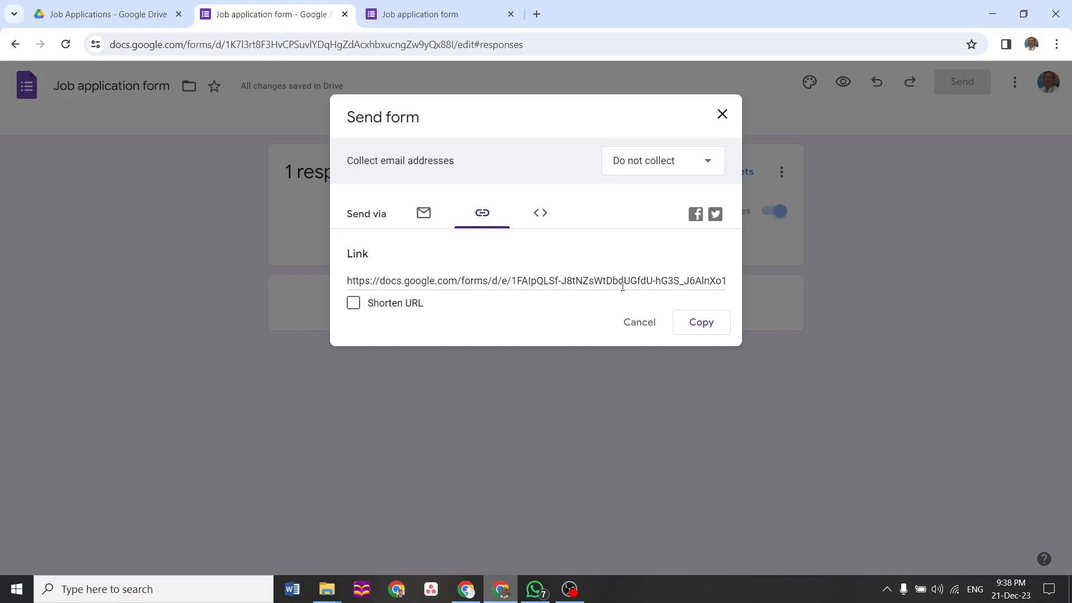
click(354, 304)
click(700, 326)
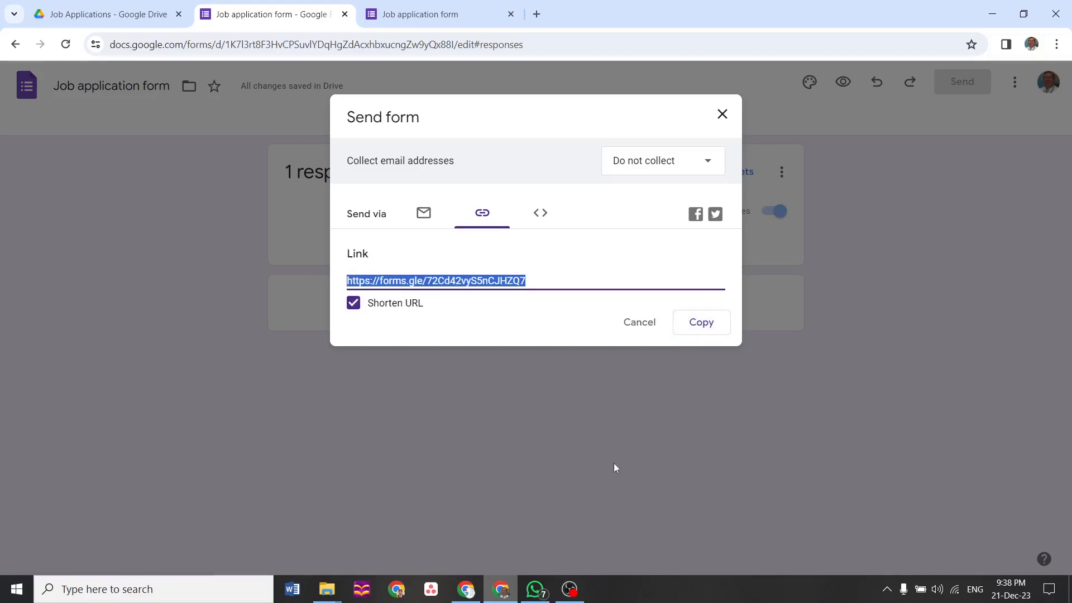
Send 'Please fill the form…' with the contact number and pasted short link in WhatsApp
click(535, 589)
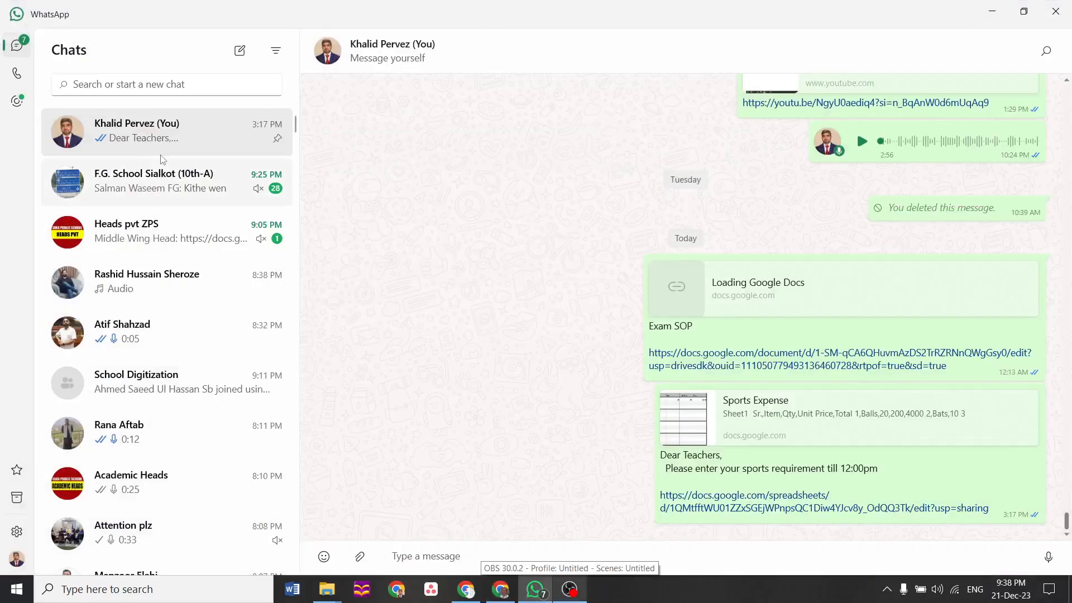
click(458, 556)
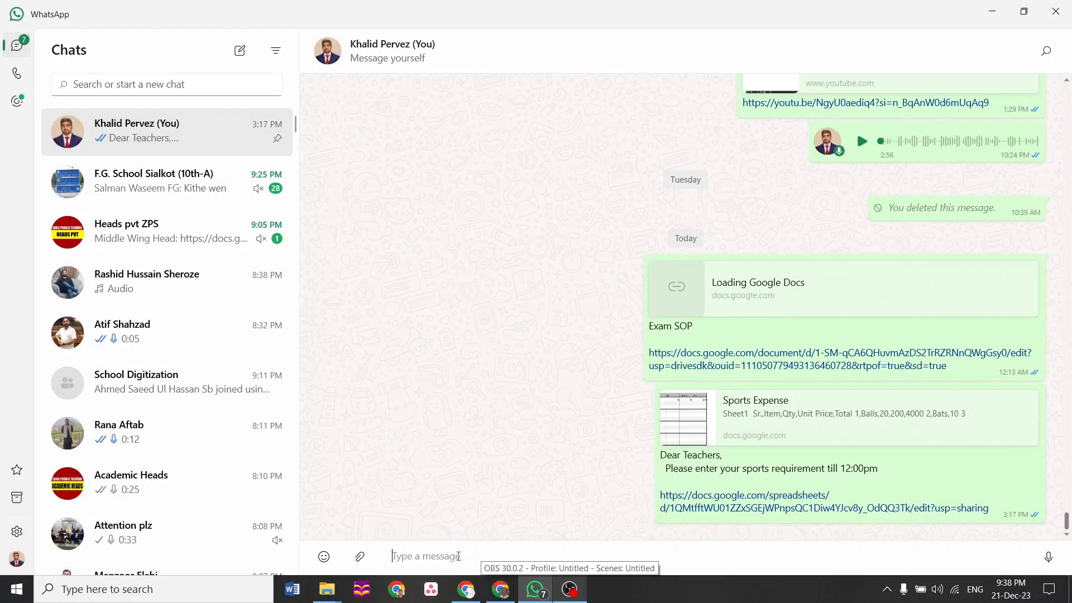
text(Please fill the f)
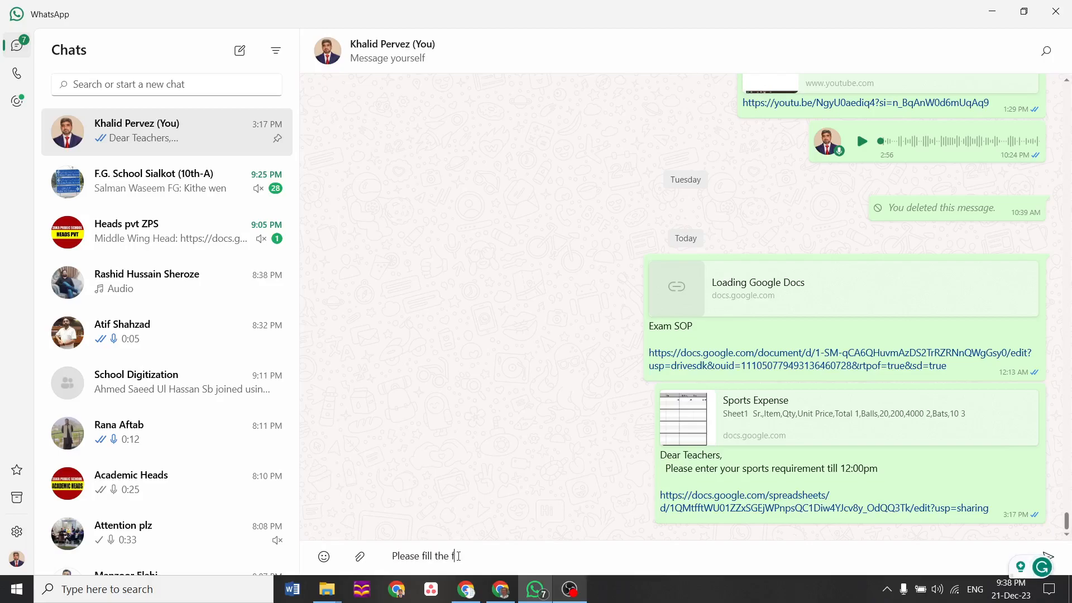
text(orm. If y)
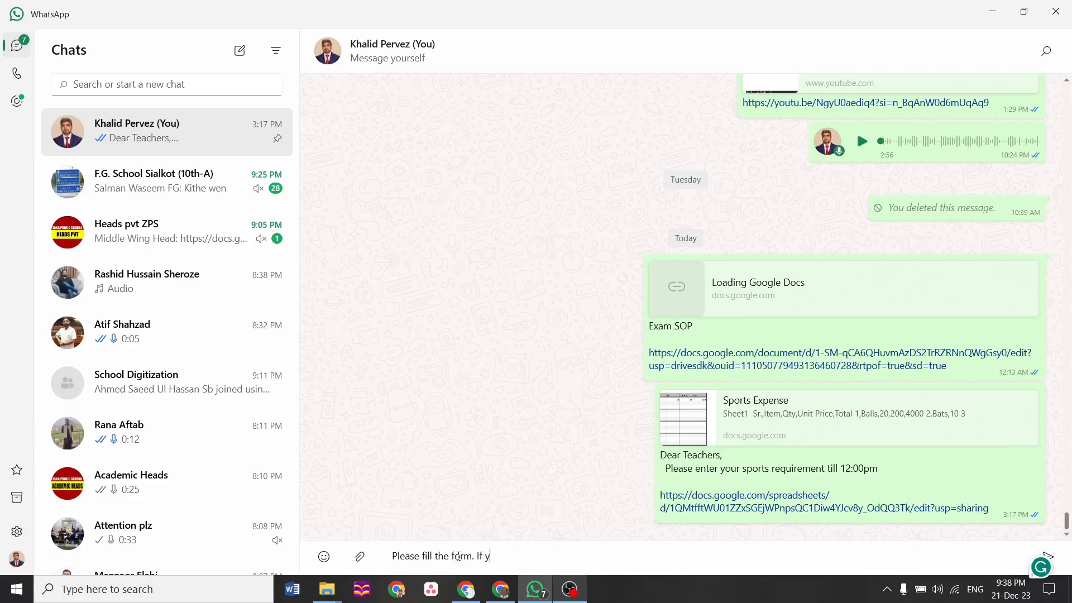
text(ou face any dif)
text(ficulty )
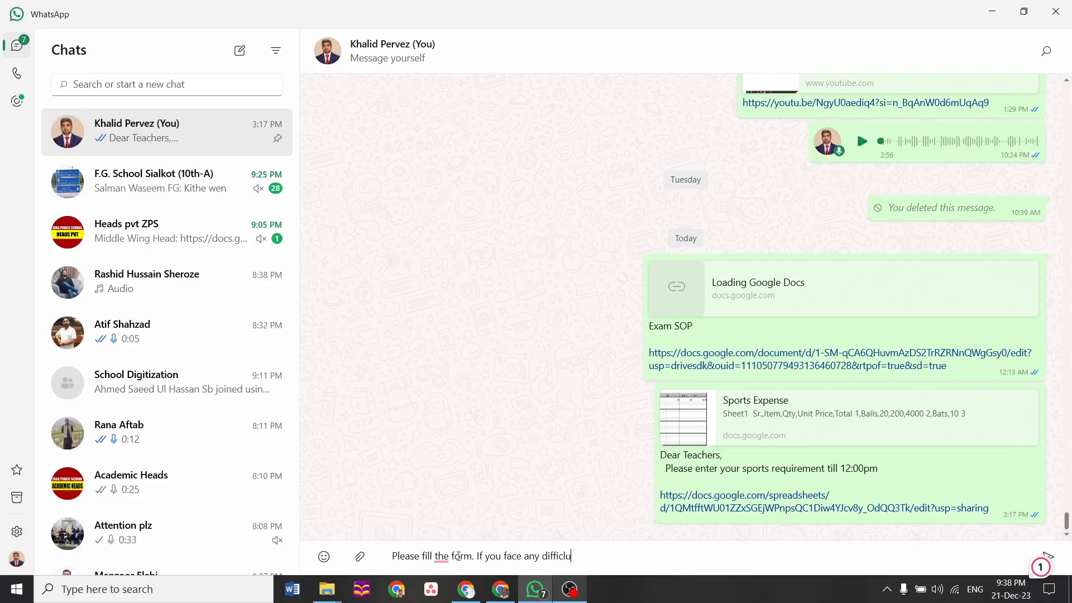
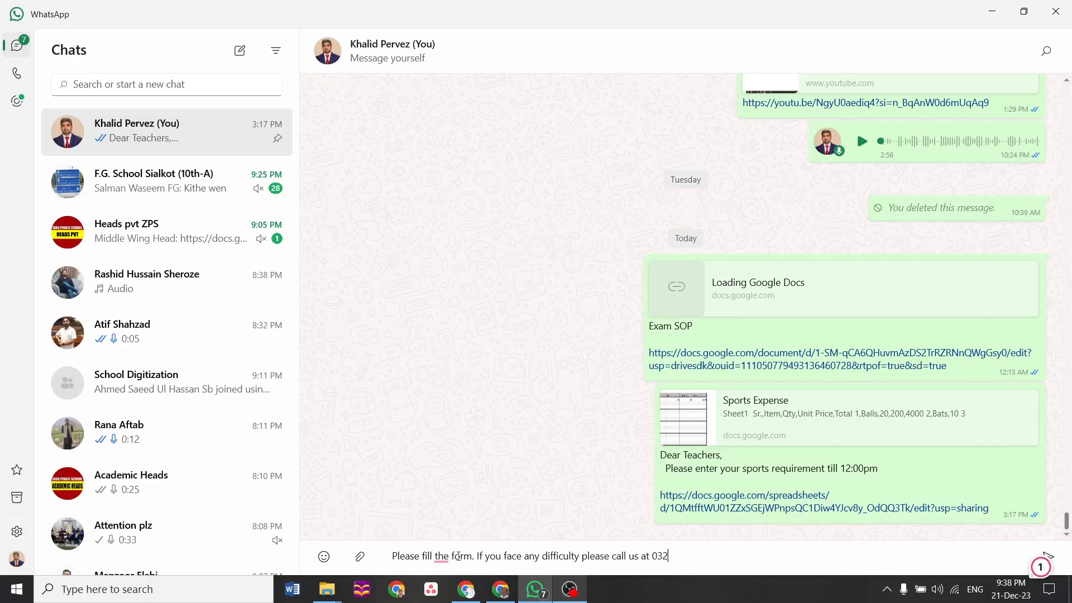
key(shift+Return)
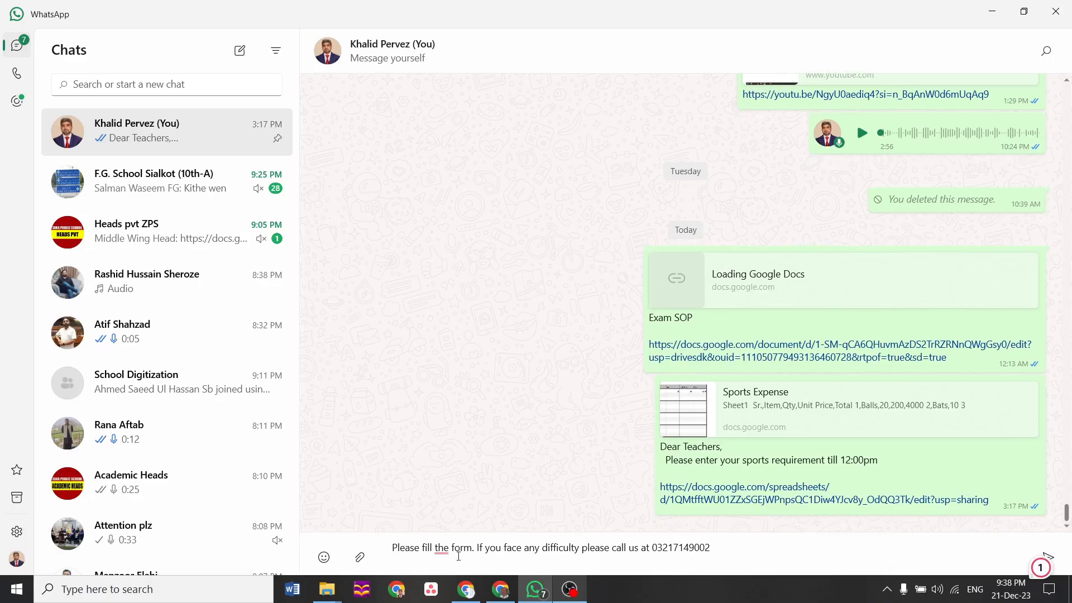
key(ctrl+v)
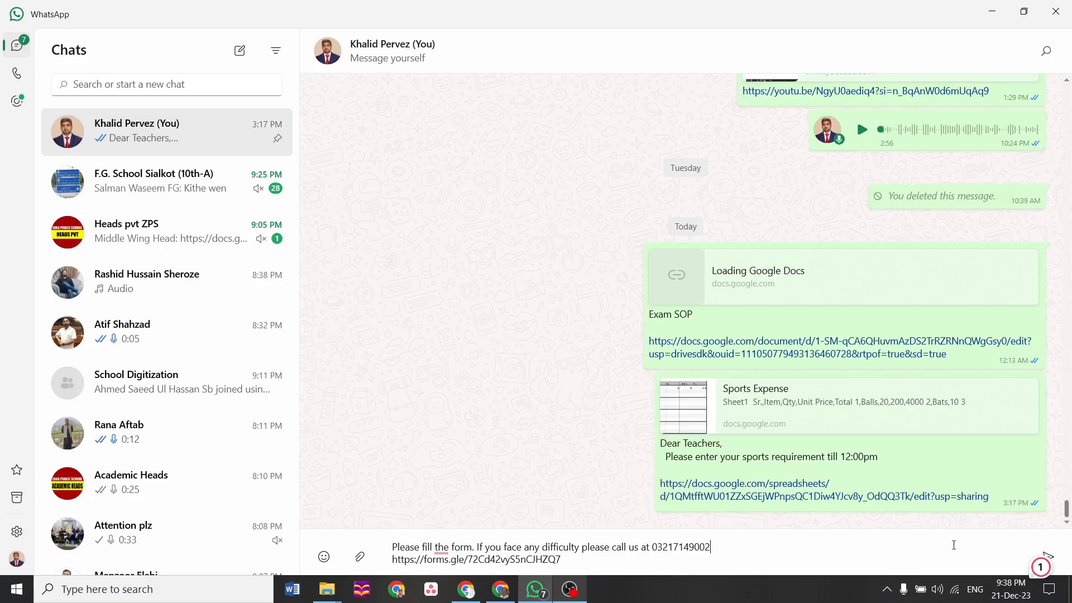
click(1049, 556)
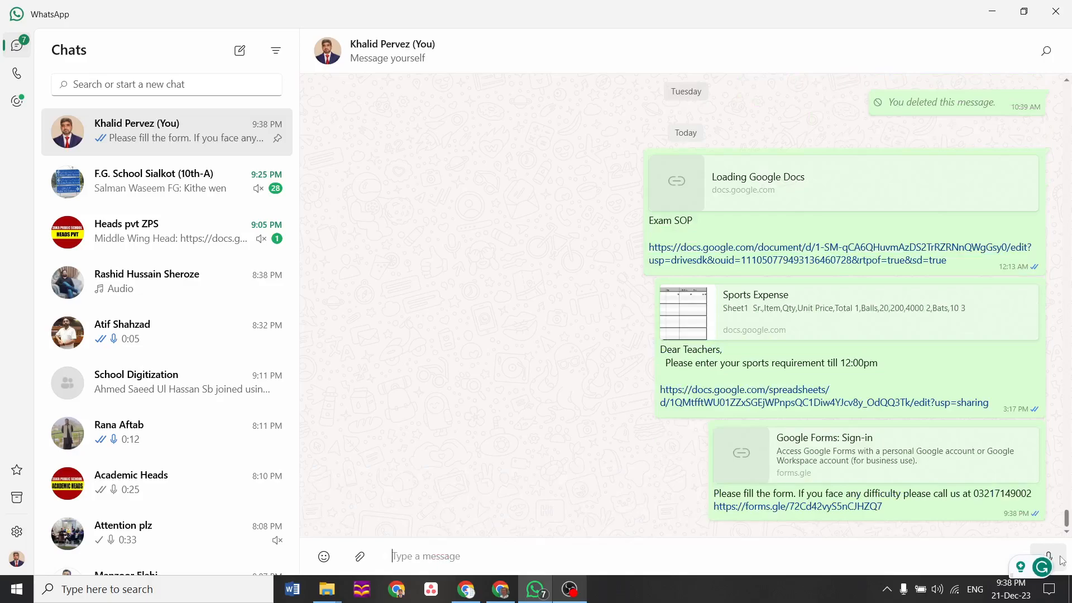
Open the shared form link and fill in a name, the mobile number and gender Male
click(861, 507)
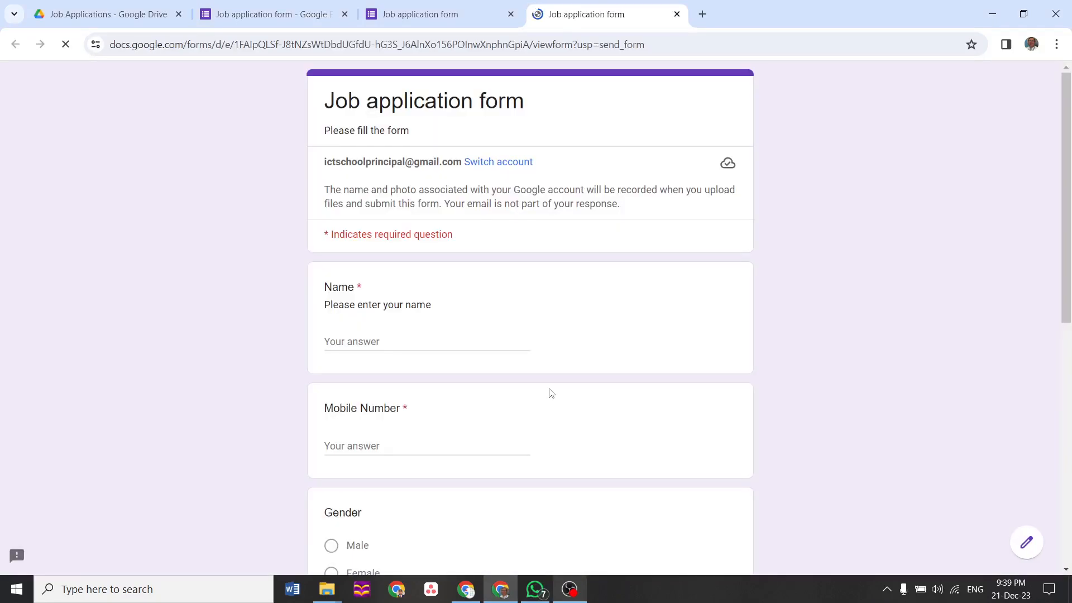
click(419, 342)
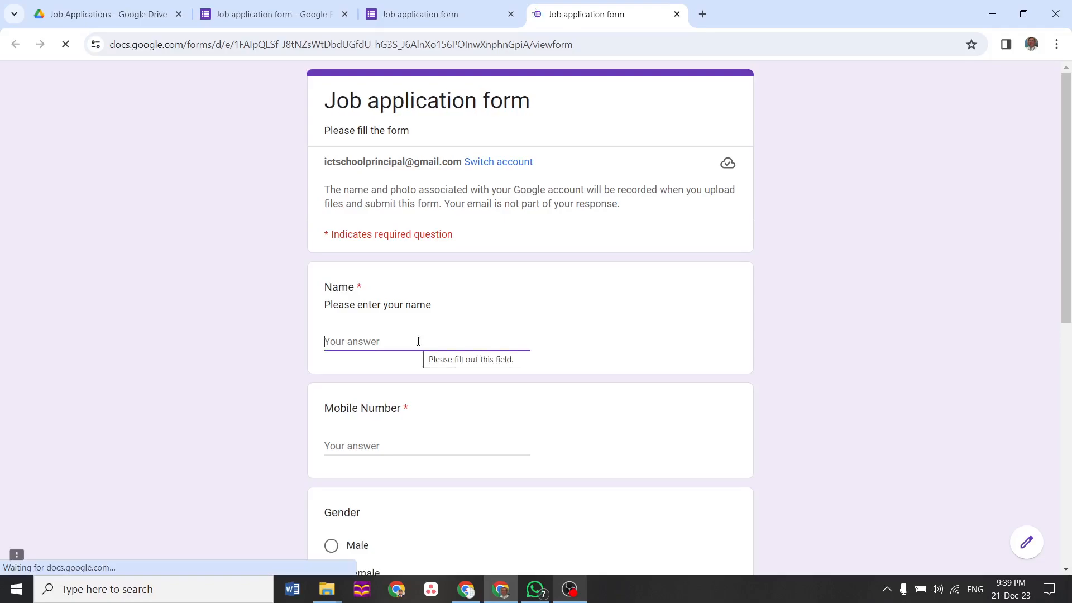
text(lid)
key(Tab)
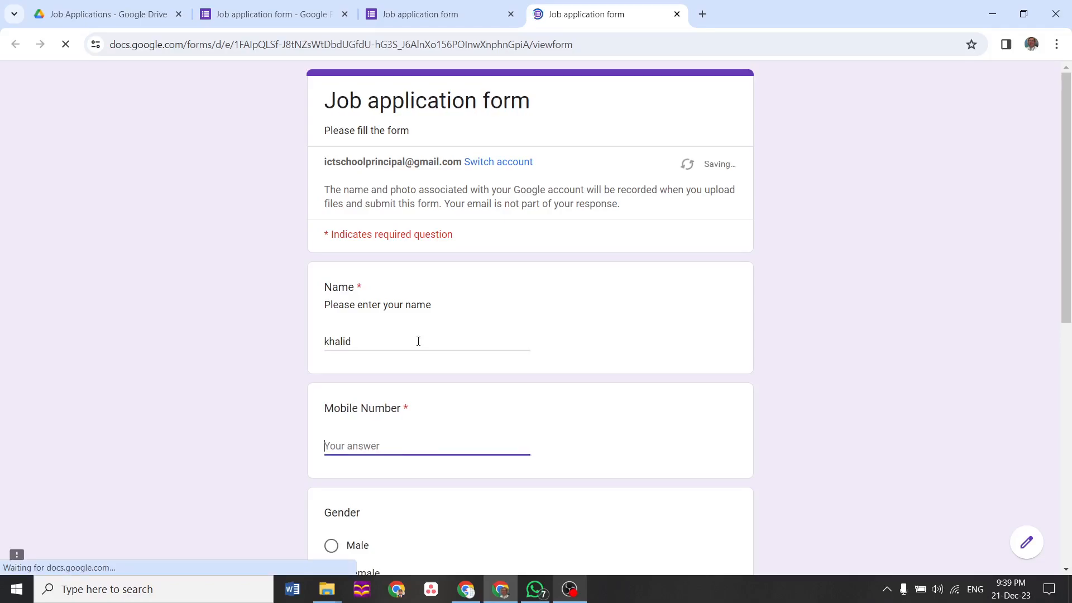
key(Tab)
key(space)
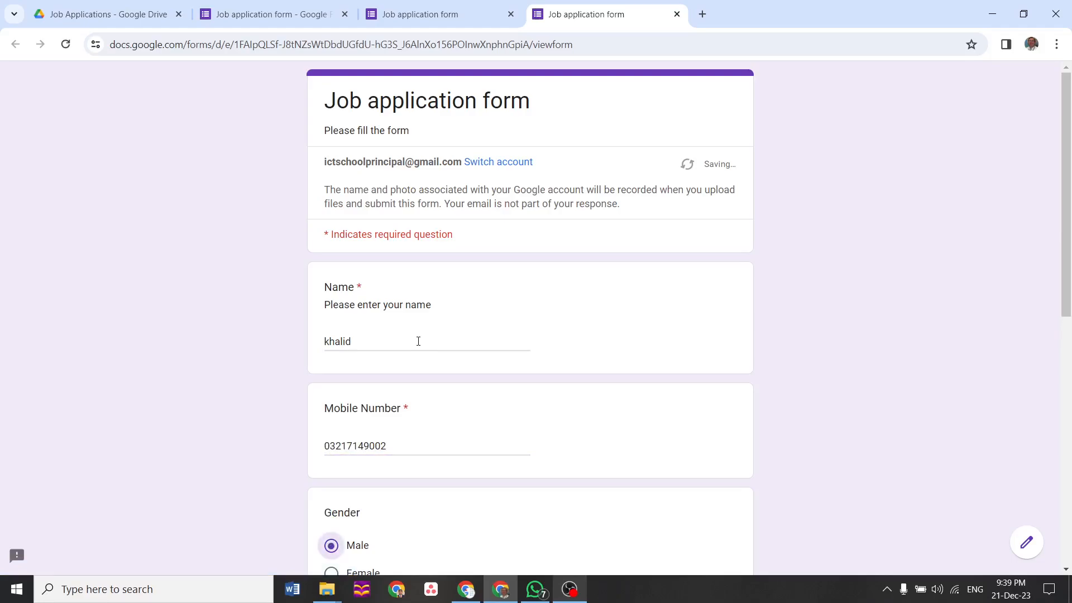
key(Down)
key(Down)
key(Down)
key(Down)
key(Down)
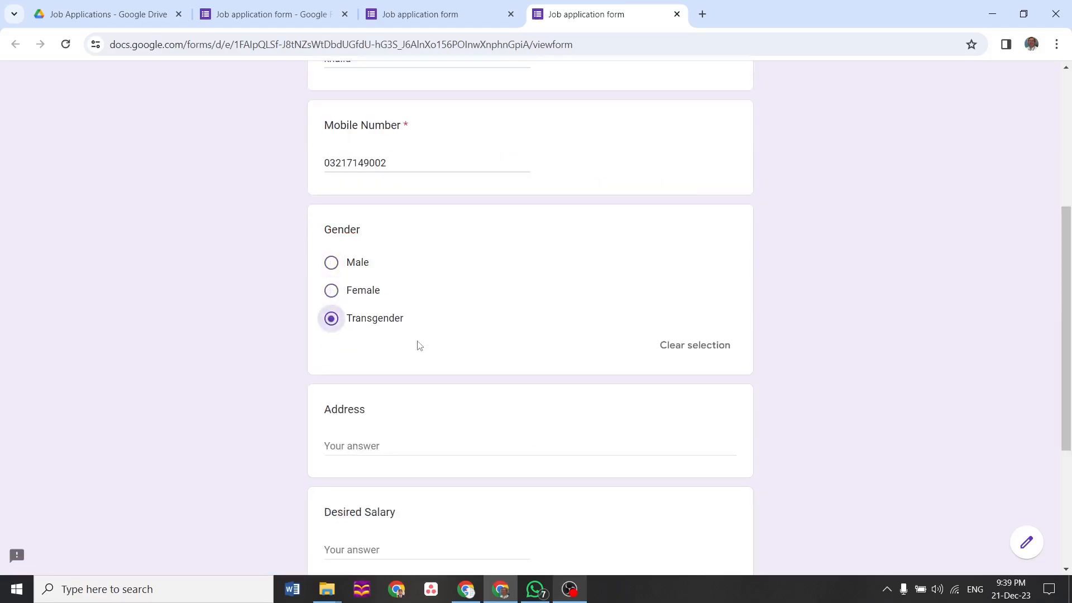
click(333, 265)
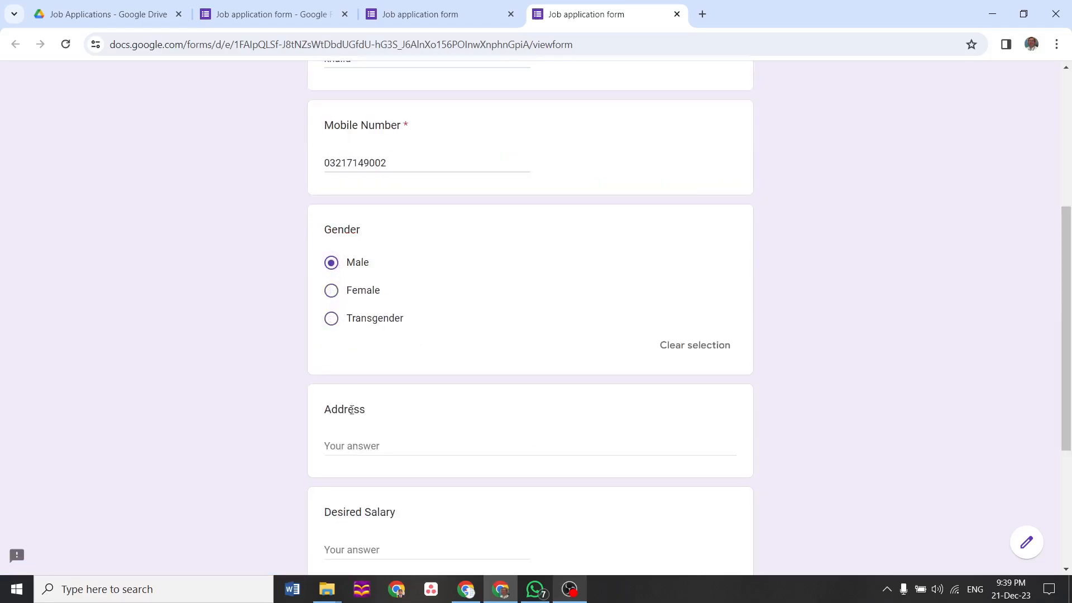
Enter an address and a desired salary of 50000
click(353, 440)
text(Sialkot)
click(383, 553)
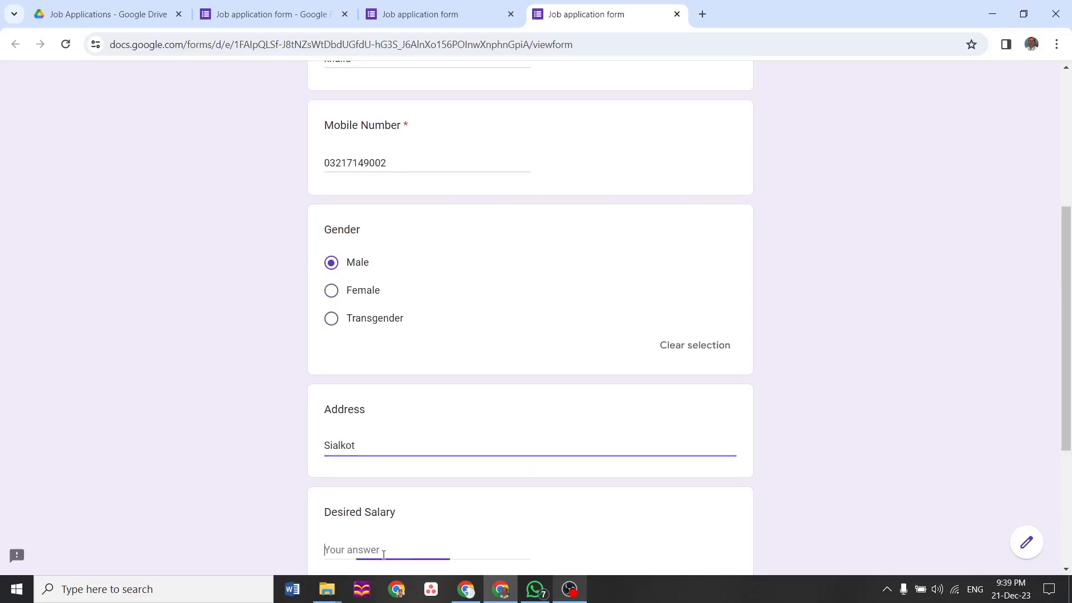
text(50000)
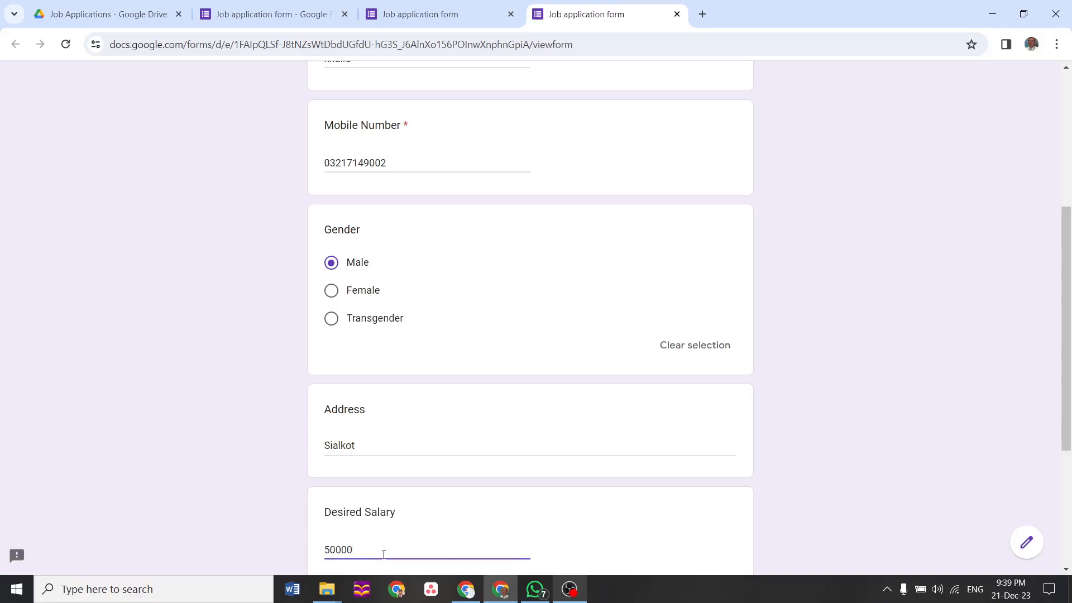
scroll(573, 377, down, 5)
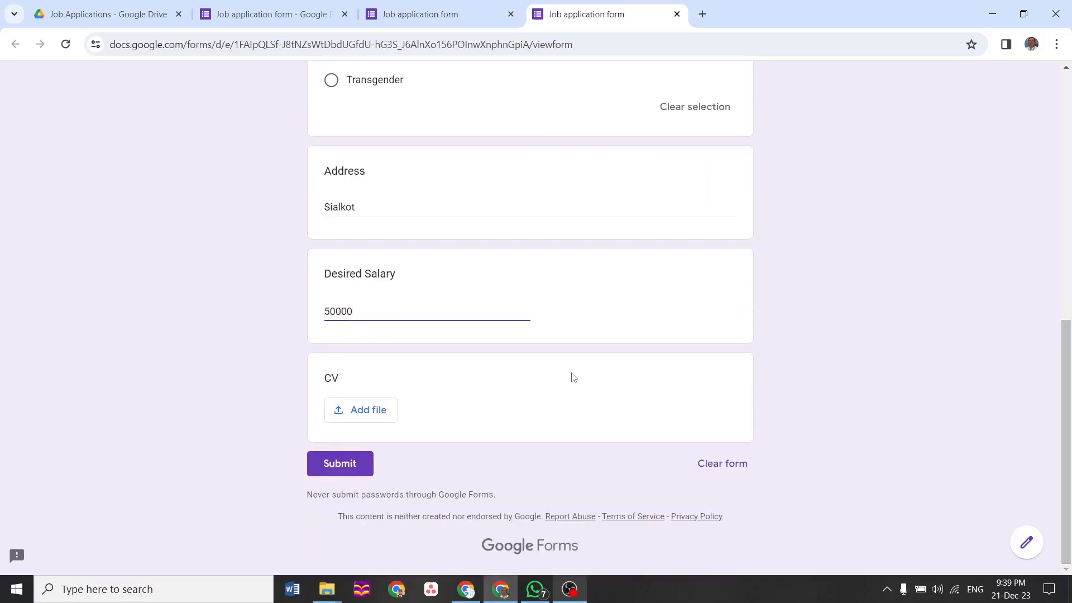
Attach the curriculum discussion text file as the CV and submit the application
click(353, 412)
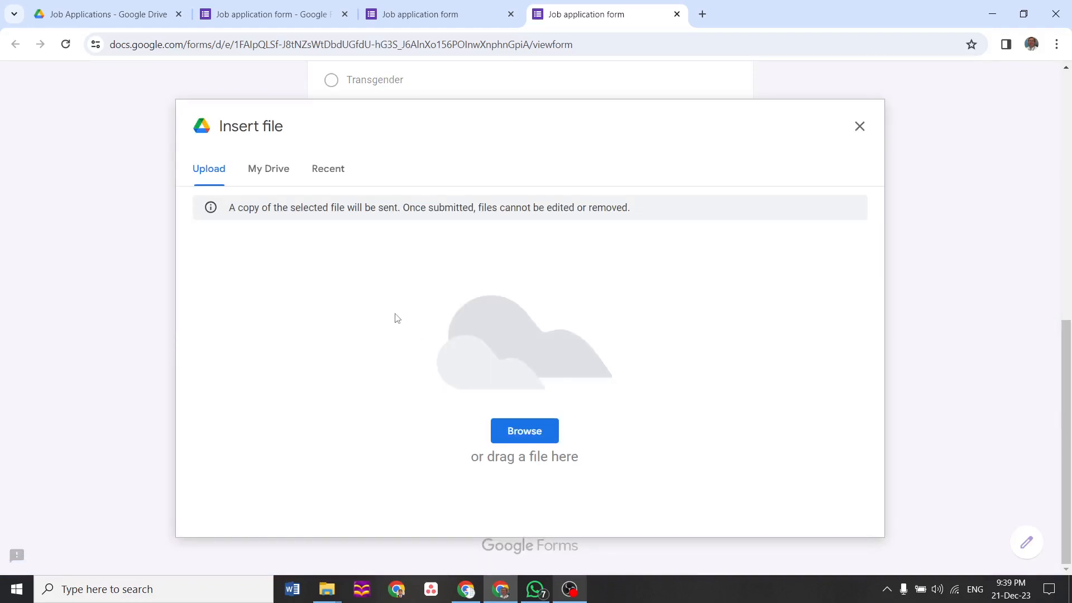
click(524, 432)
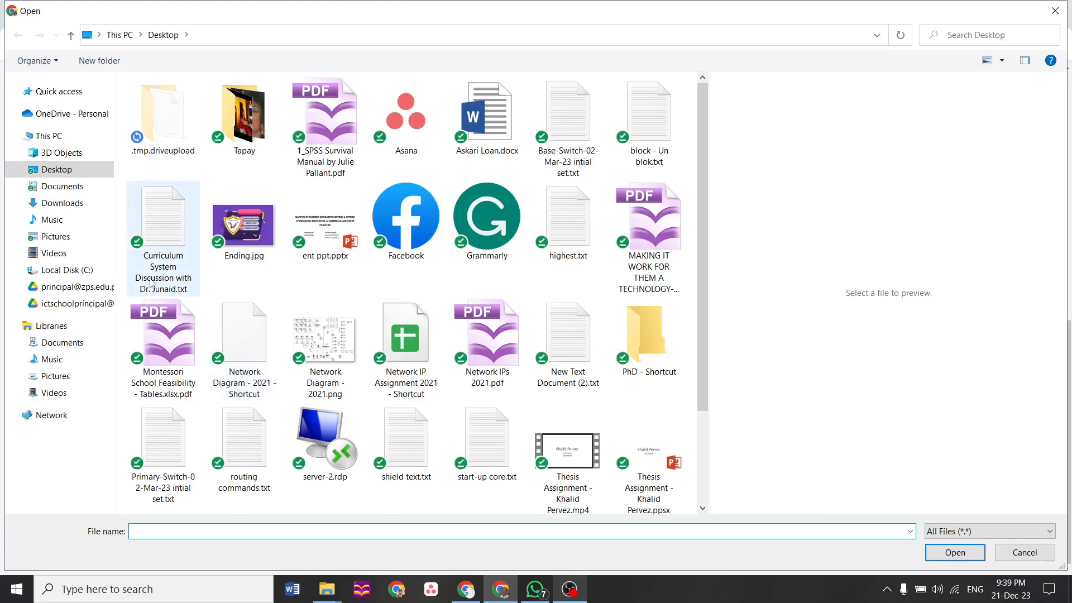
click(155, 230)
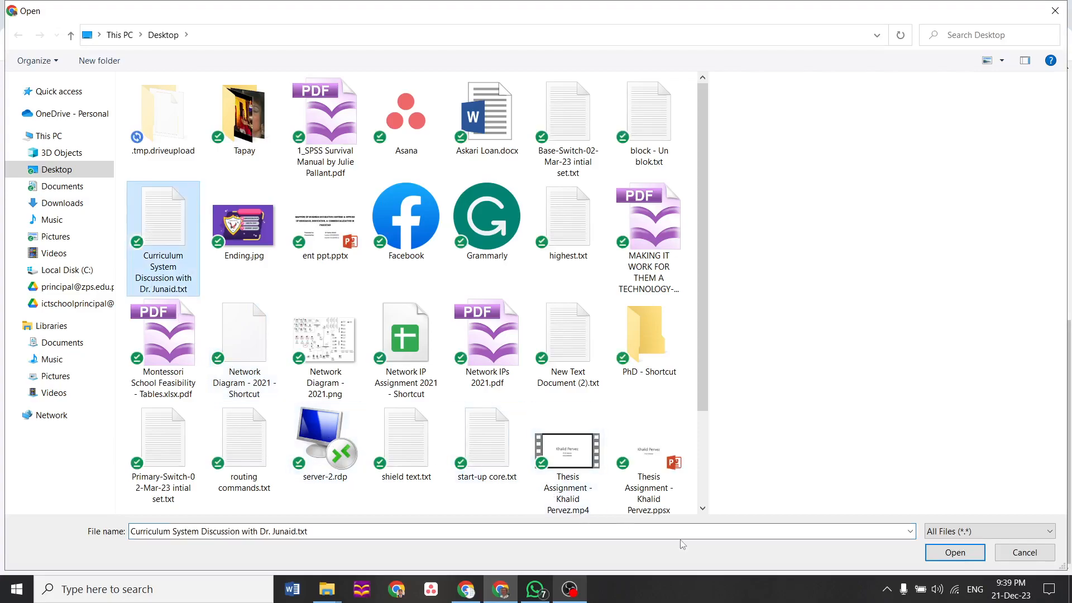
click(959, 557)
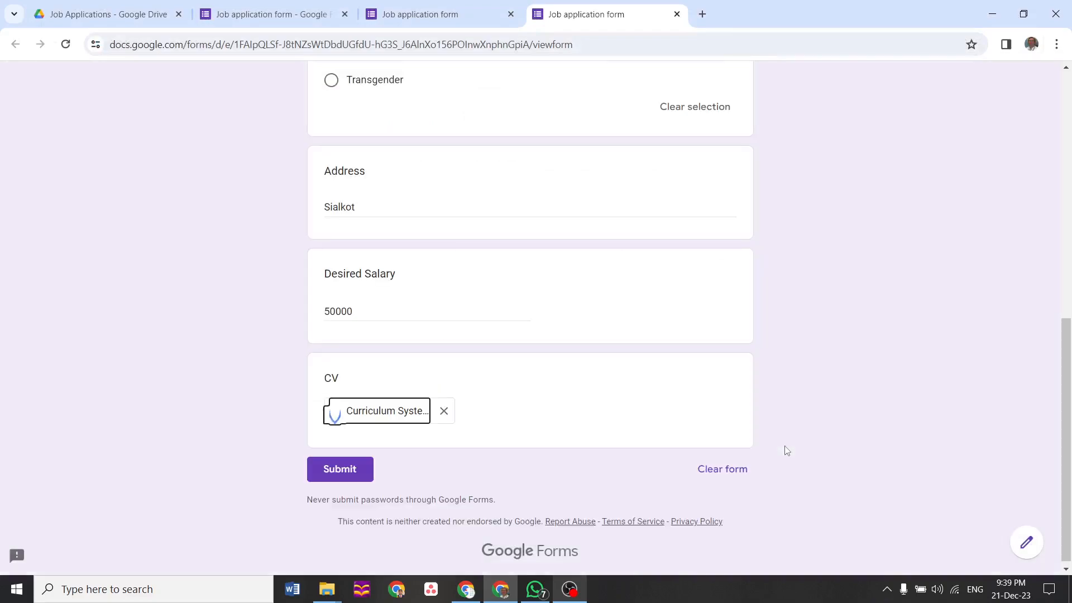
click(337, 474)
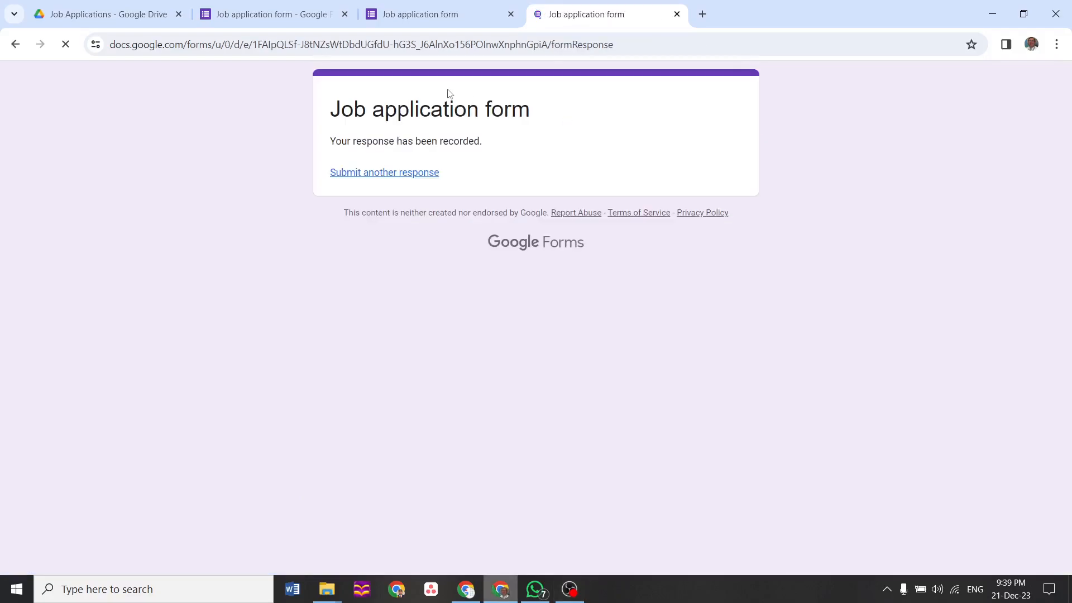
Back in the editor, close the Send dialog and scroll through the 2-response summary
click(280, 17)
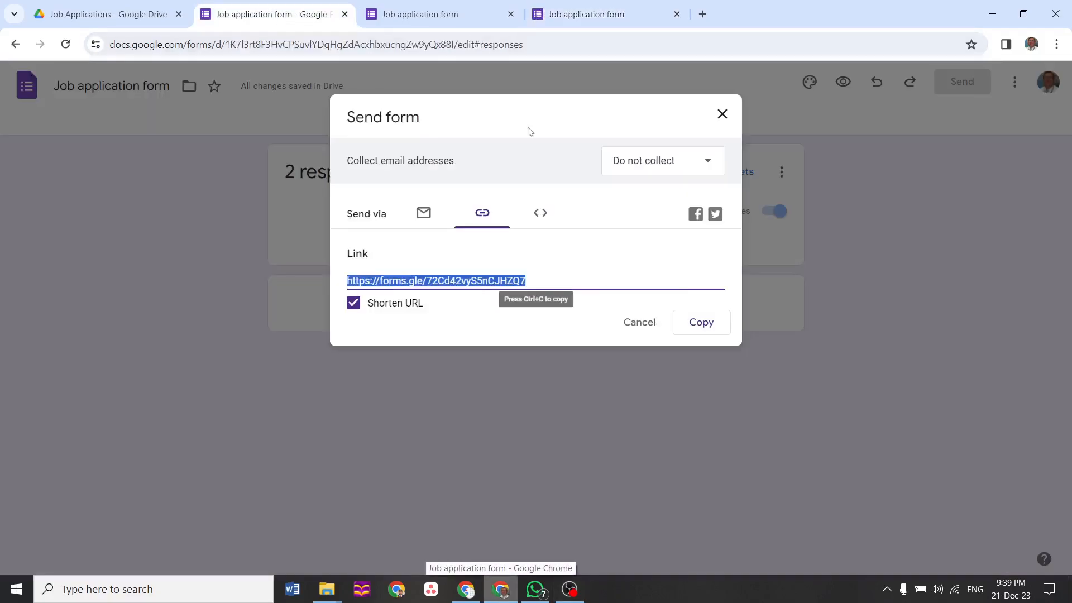
click(721, 119)
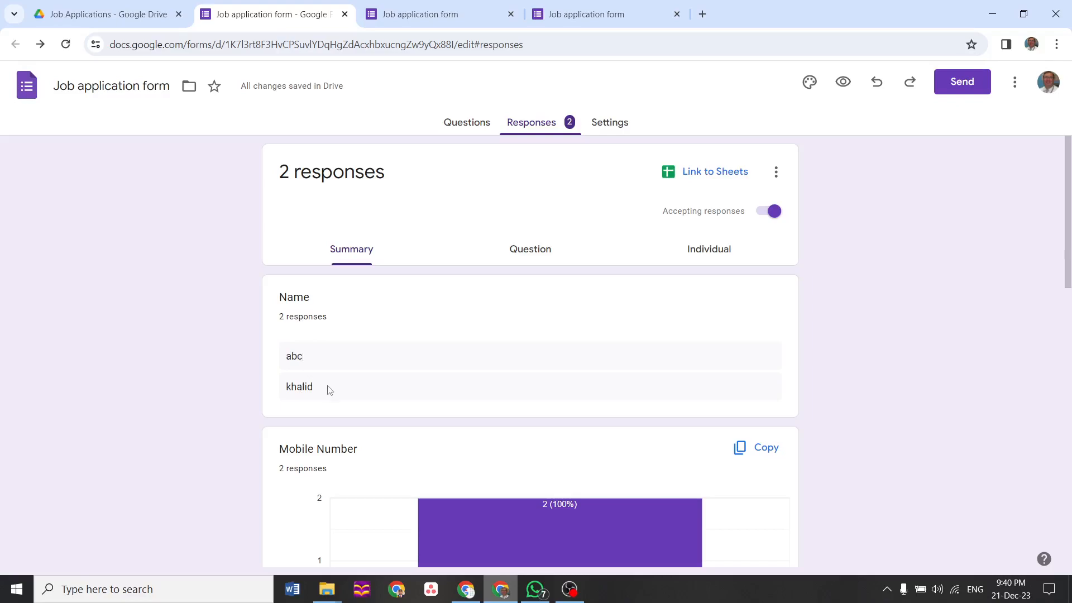
drag(1069, 282, 1068, 426)
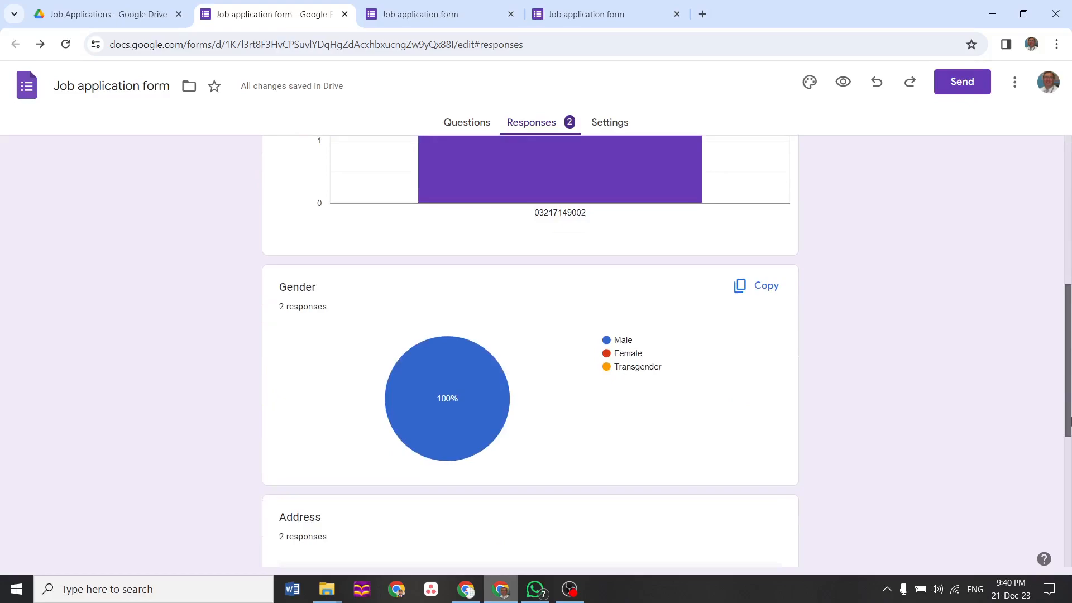
drag(1068, 426, 1046, 251)
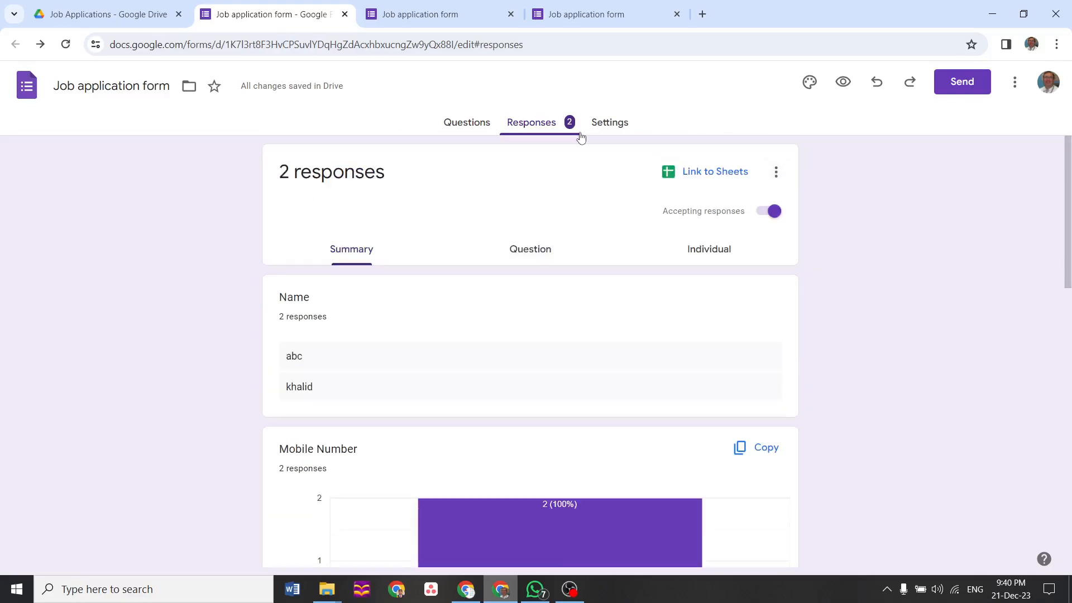
Link the form's responses to a new spreadsheet, 'Job application form (Responses)', then view it in Drive
click(720, 175)
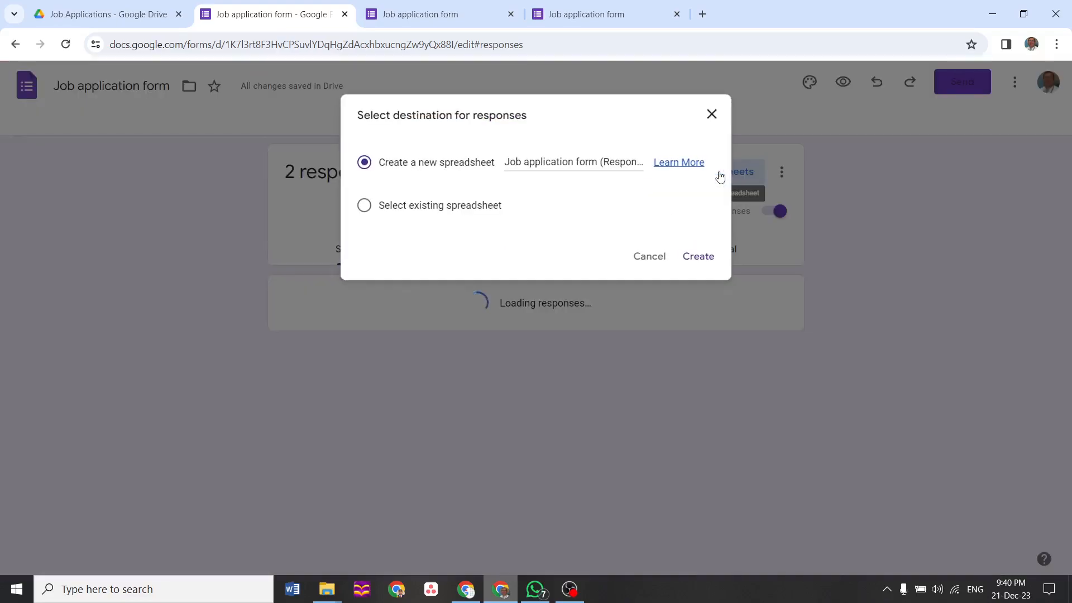
click(444, 207)
click(445, 170)
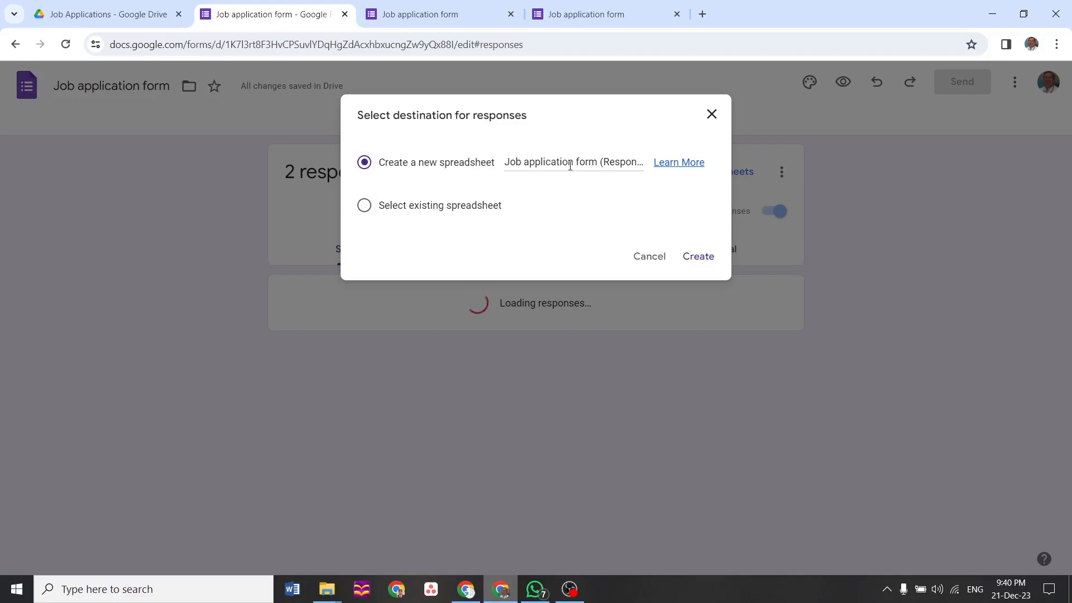
click(698, 256)
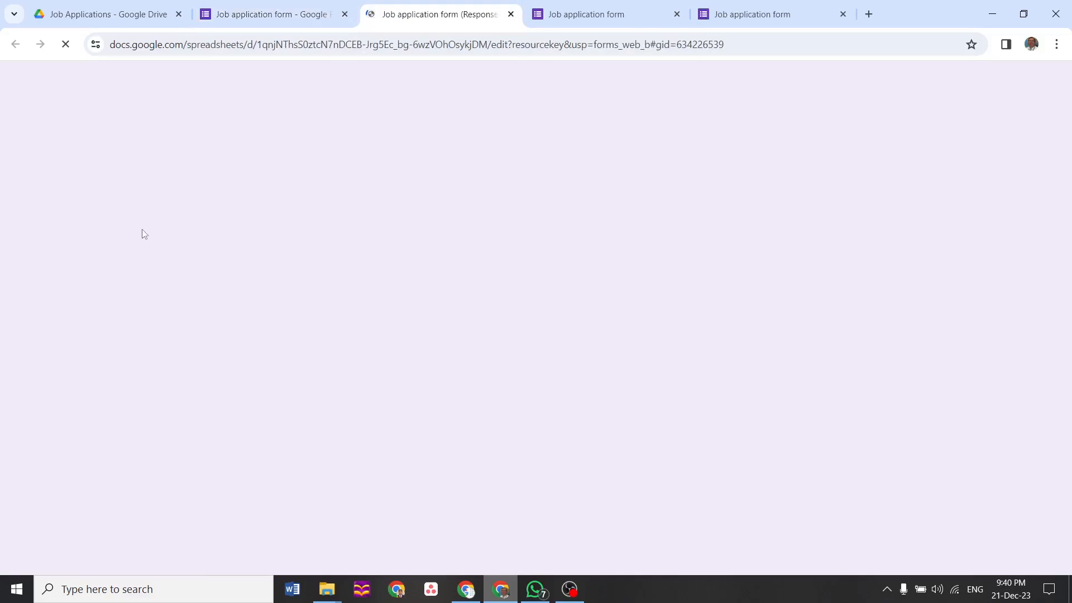
click(100, 25)
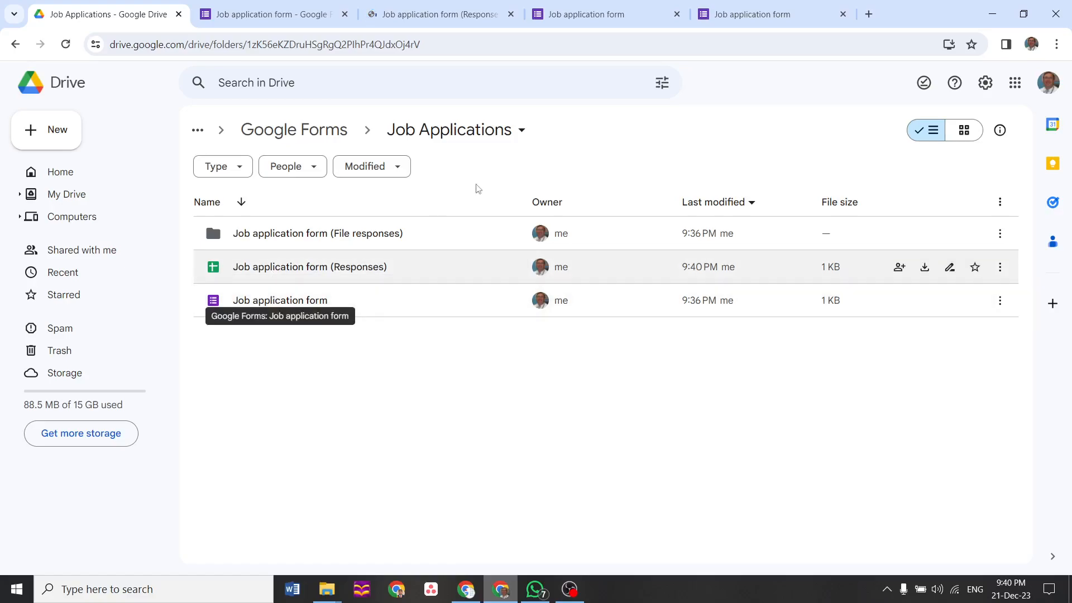
Check the responses sheet, then open Job application form (File responses) > CV (File responses) in Drive
click(442, 16)
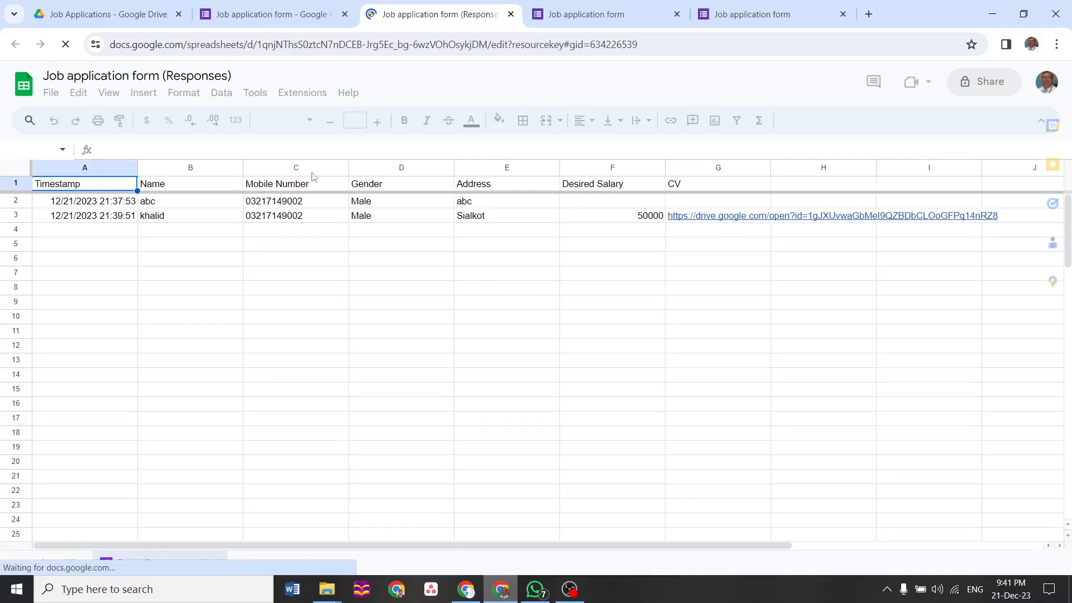
click(227, 21)
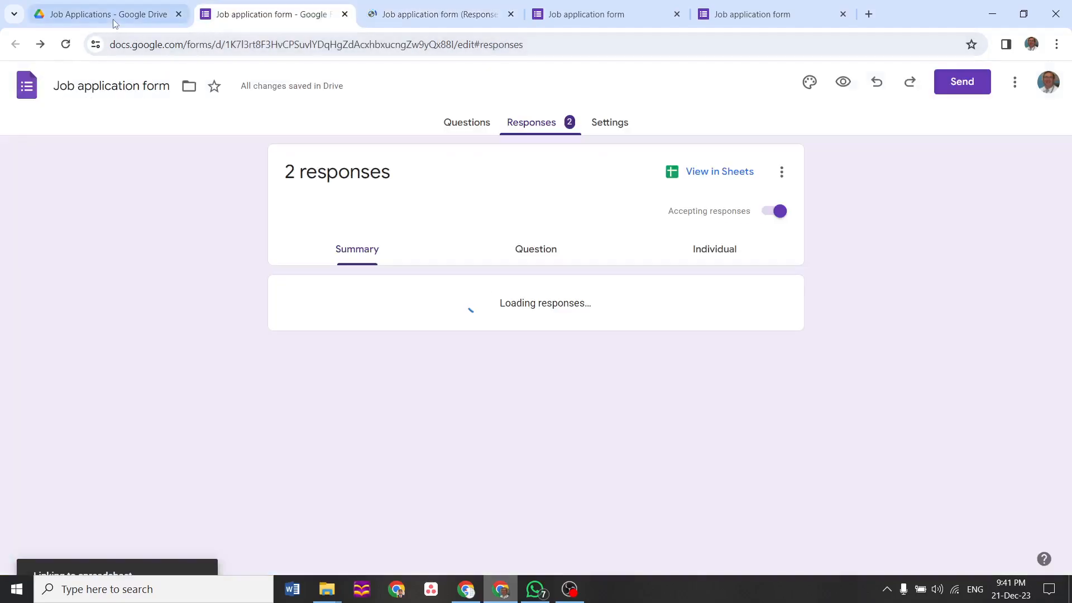
click(113, 22)
double_click(320, 237)
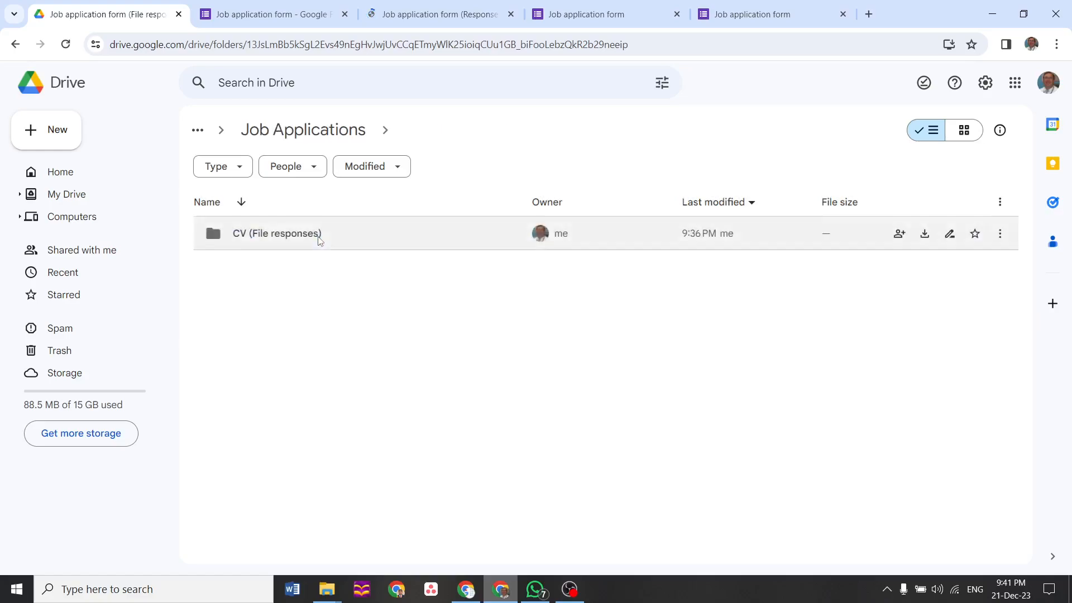
double_click(320, 240)
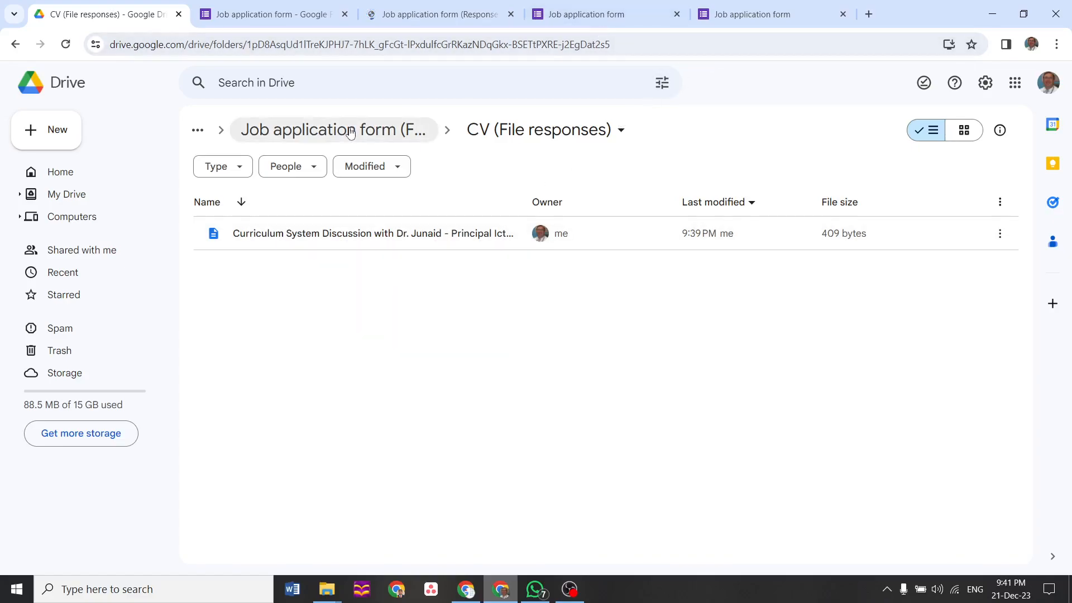
Close the responses spreadsheet and the leftover live form tabs, returning to the form editor
click(512, 14)
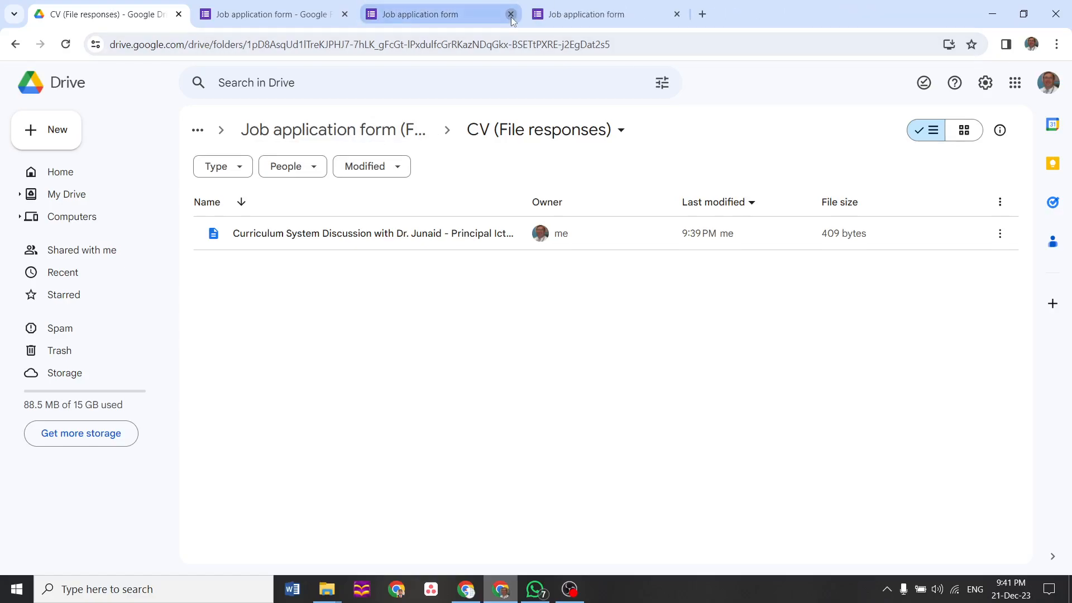
click(511, 14)
click(511, 14)
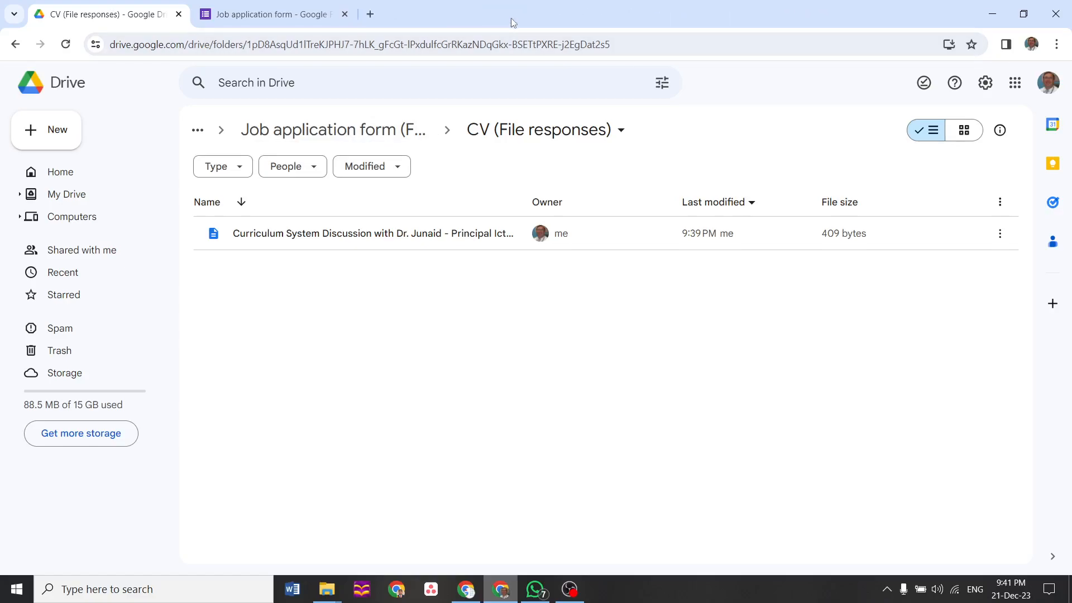
click(295, 15)
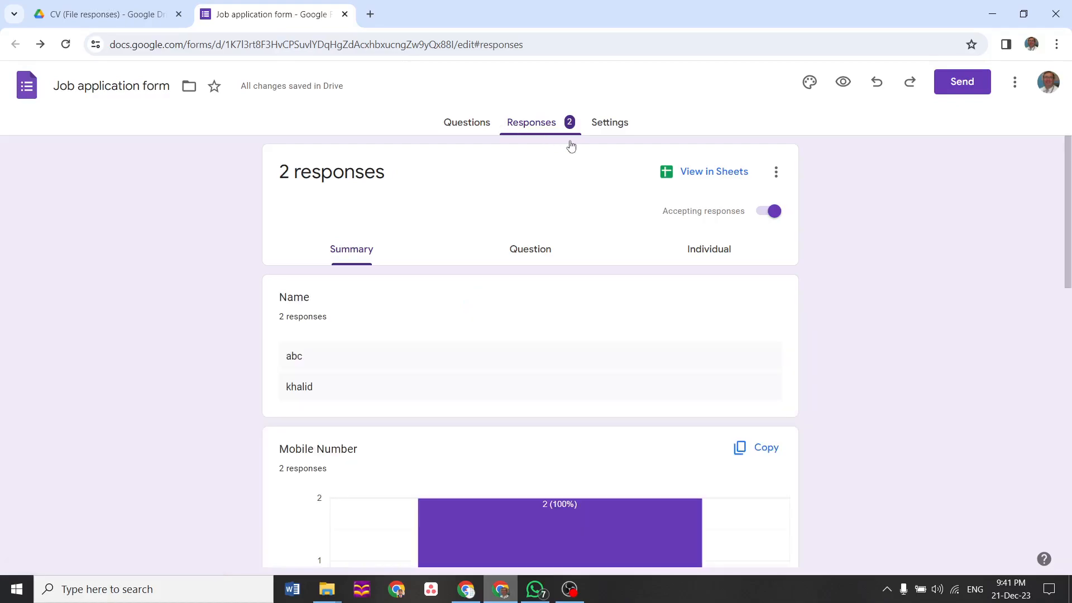
Make the CV upload question required and preview the form as a respondent
click(466, 125)
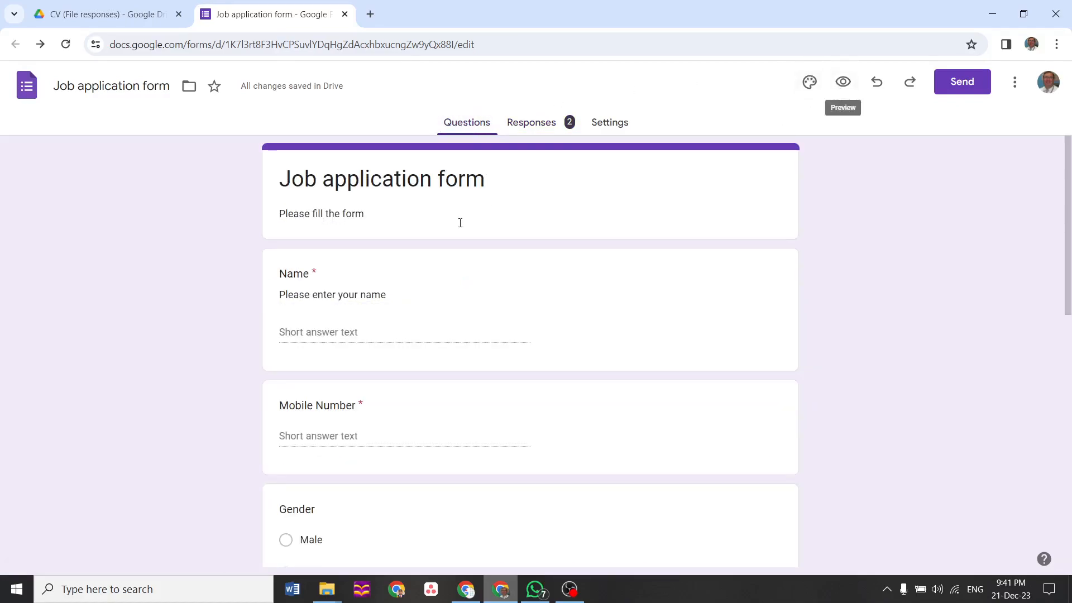
drag(1069, 230, 1069, 482)
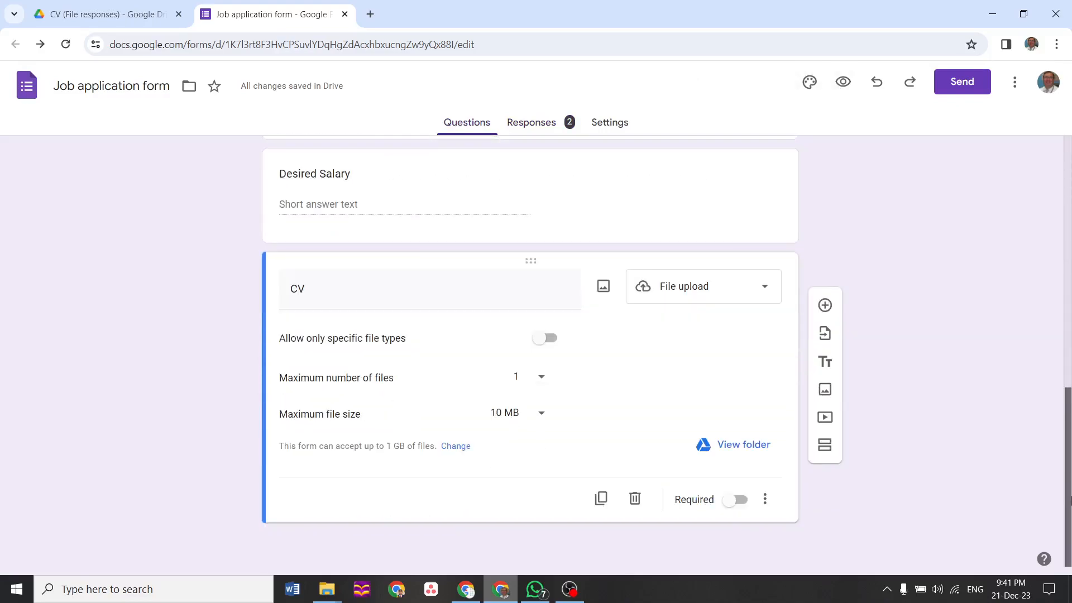
click(727, 507)
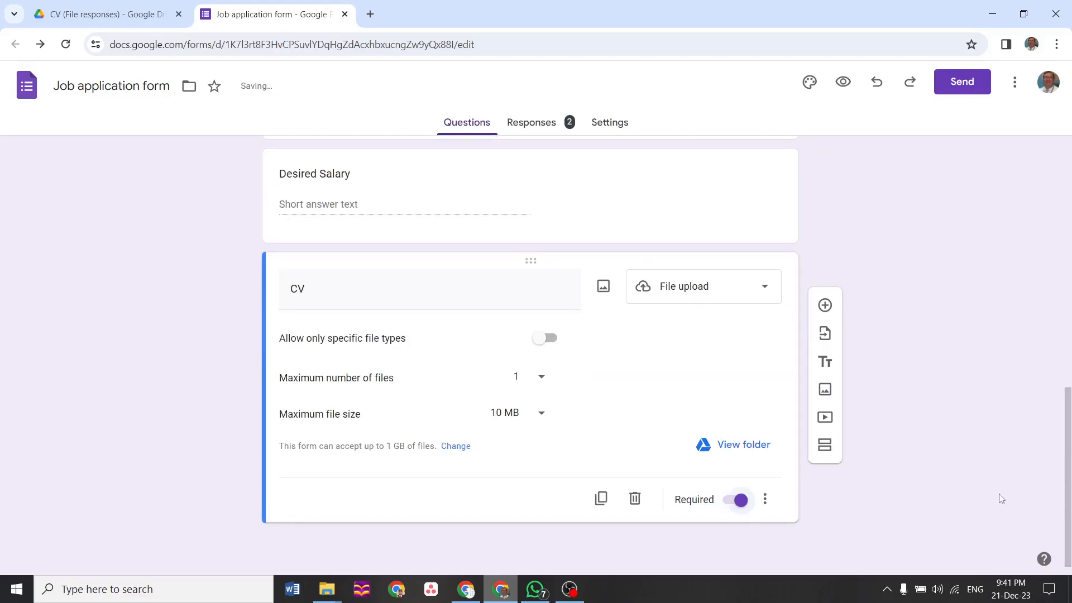
drag(1071, 373, 1070, 215)
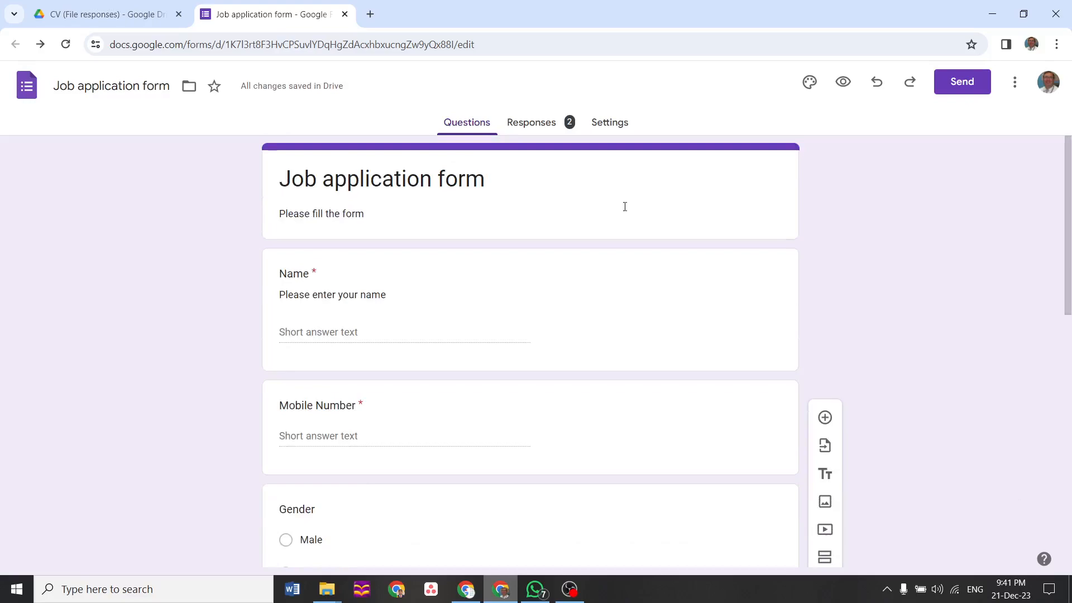
click(843, 82)
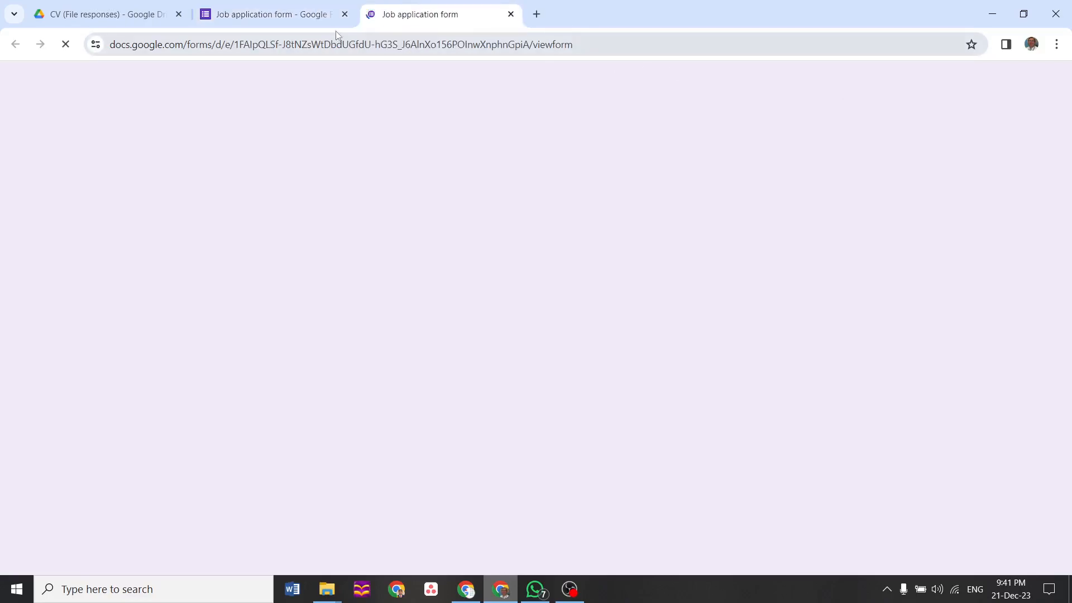
click(268, 14)
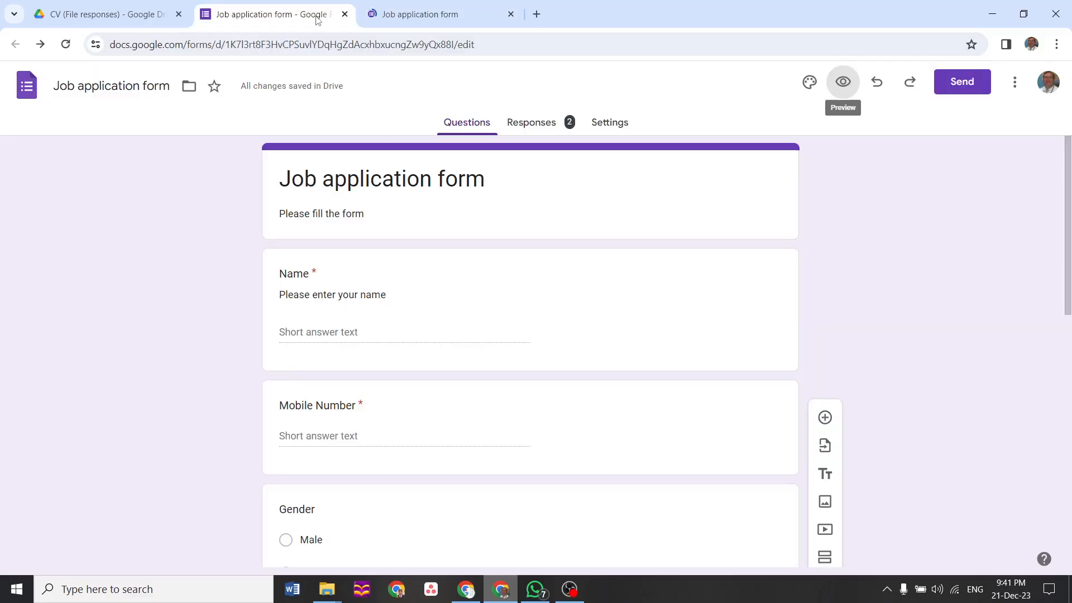
click(962, 88)
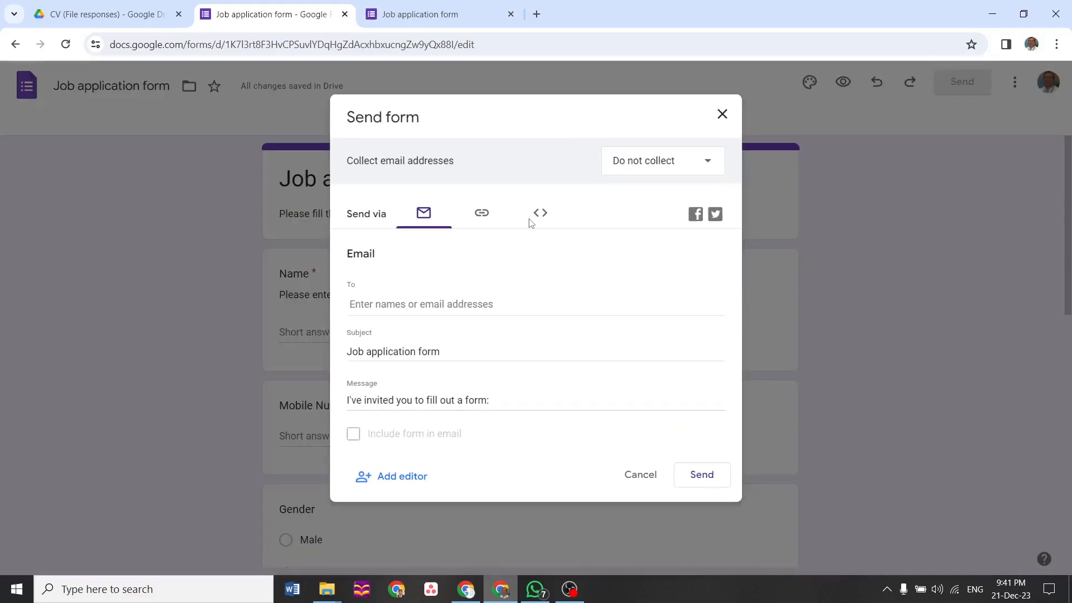
click(476, 224)
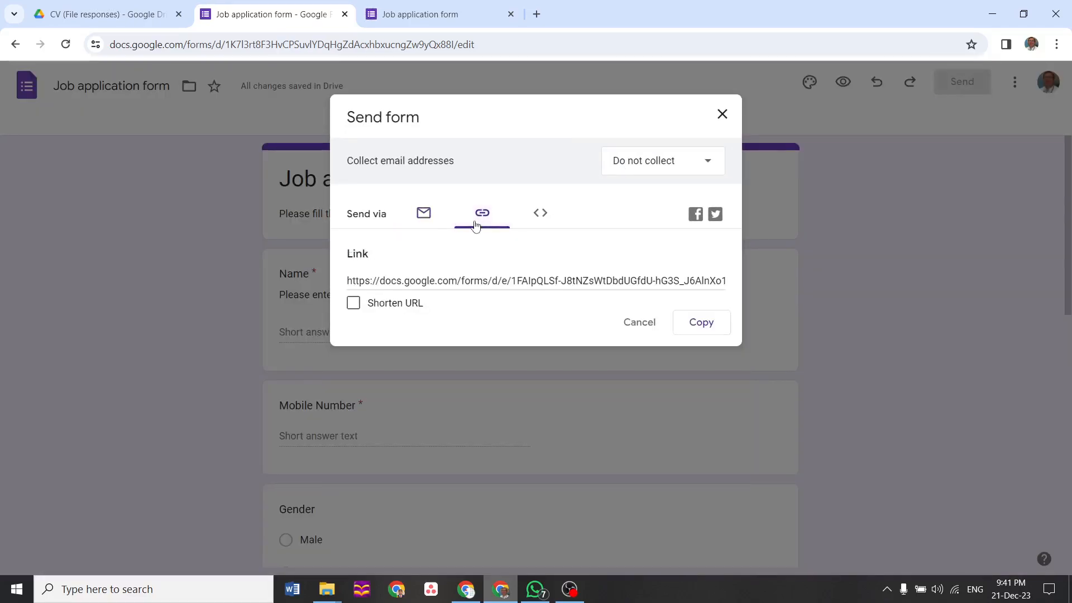
click(418, 303)
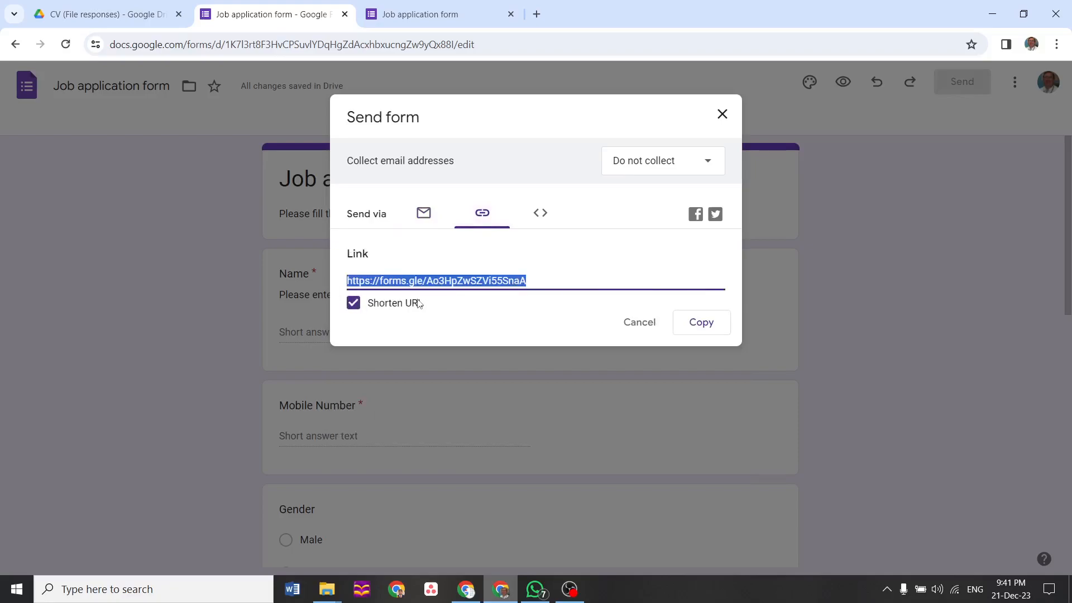
click(641, 320)
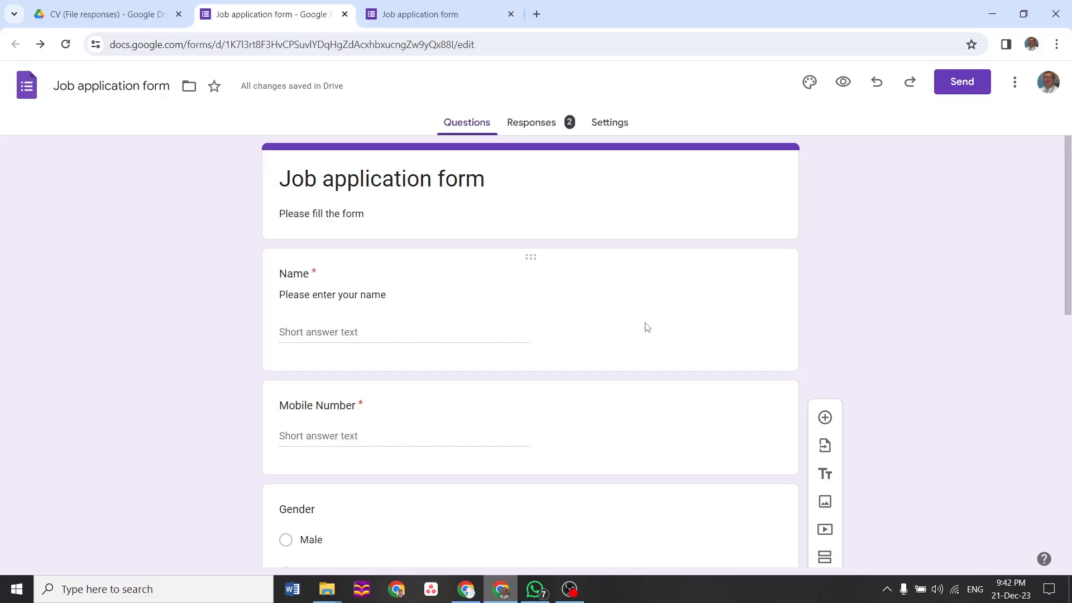
Browse from CV (File responses) up through Google Forms and My Drive into the APS folder
click(122, 17)
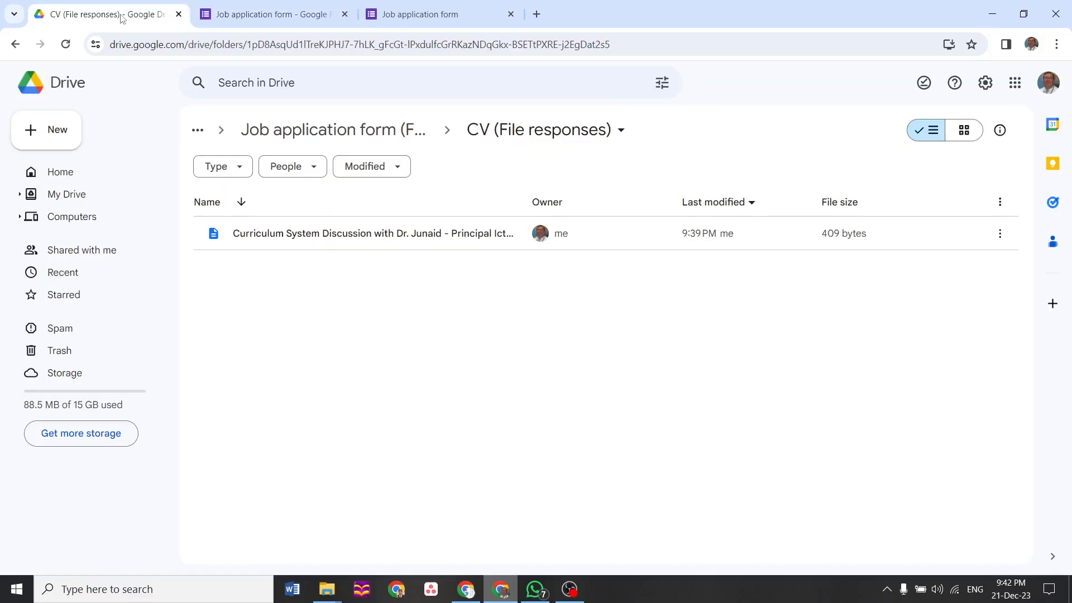
click(271, 140)
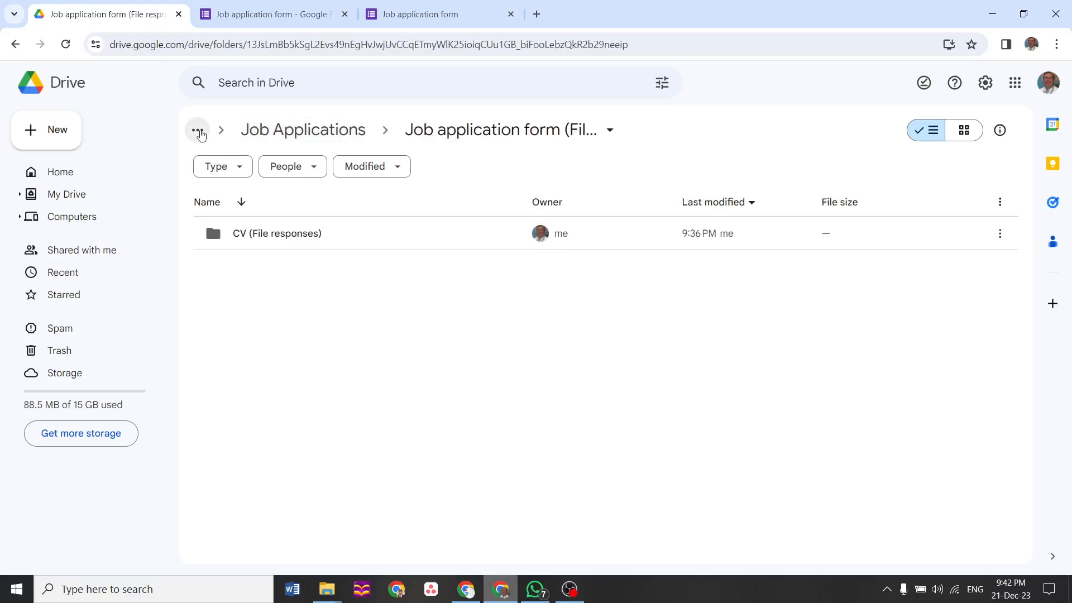
click(199, 132)
click(248, 208)
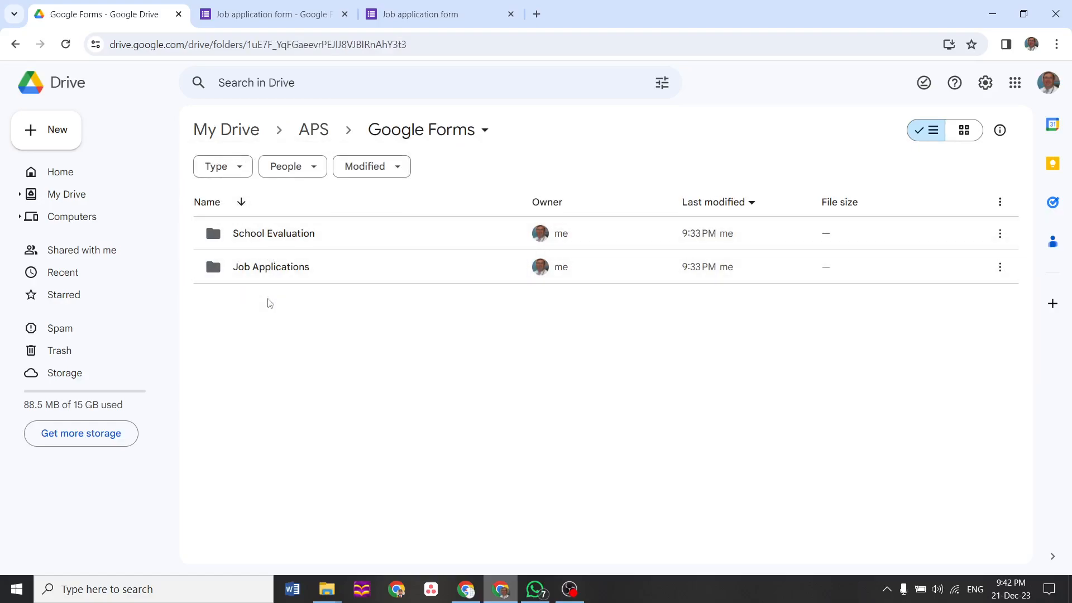
click(238, 130)
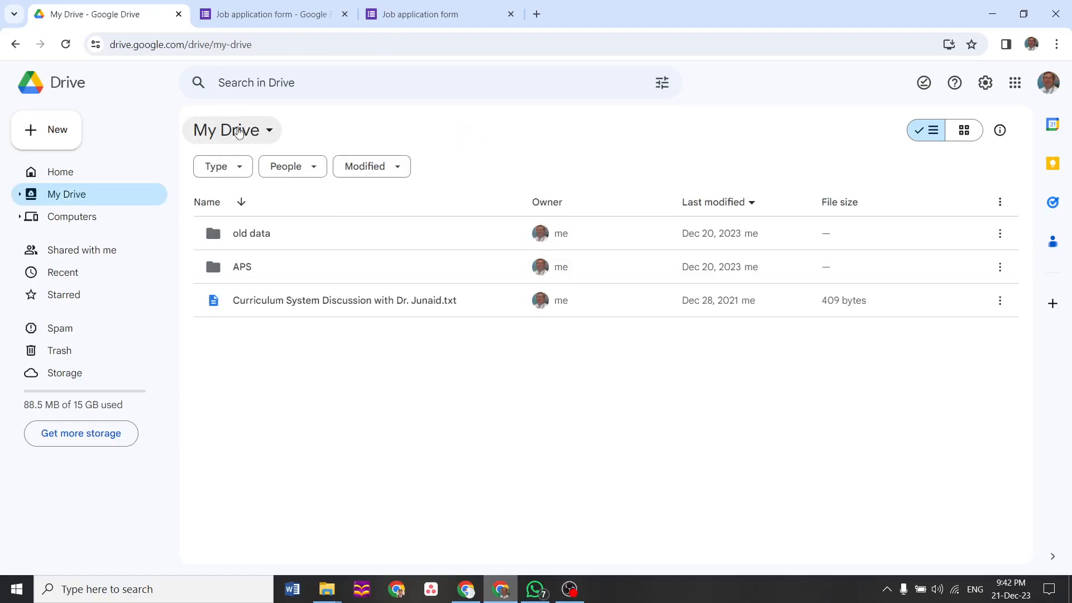
double_click(246, 271)
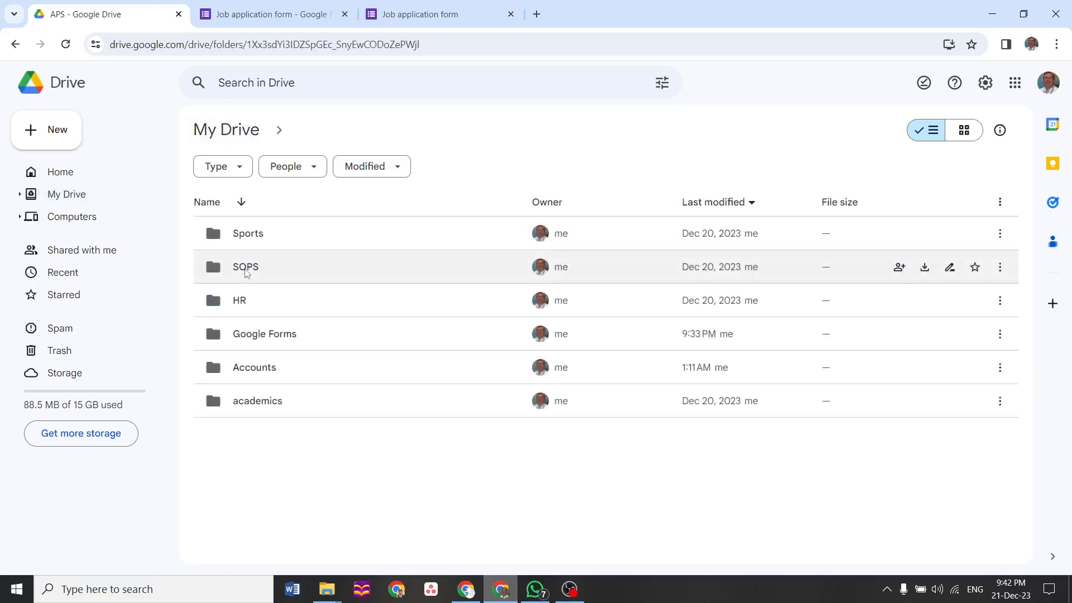
click(472, 593)
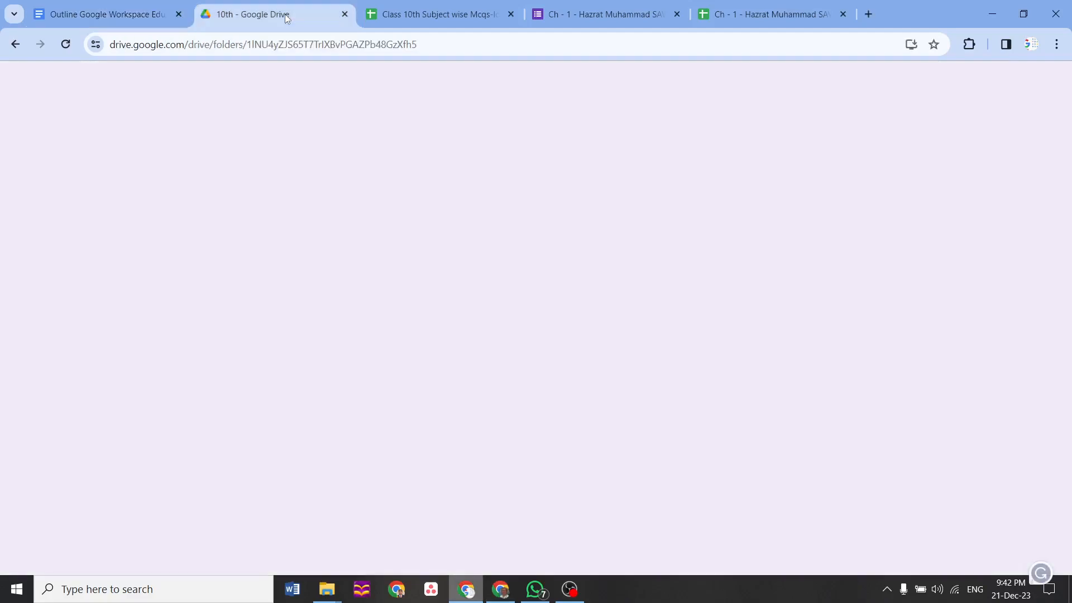
Go via the Matric folder into 10th > English - 10th, then switch to the Class 10th Mcqs-log sheet
click(287, 16)
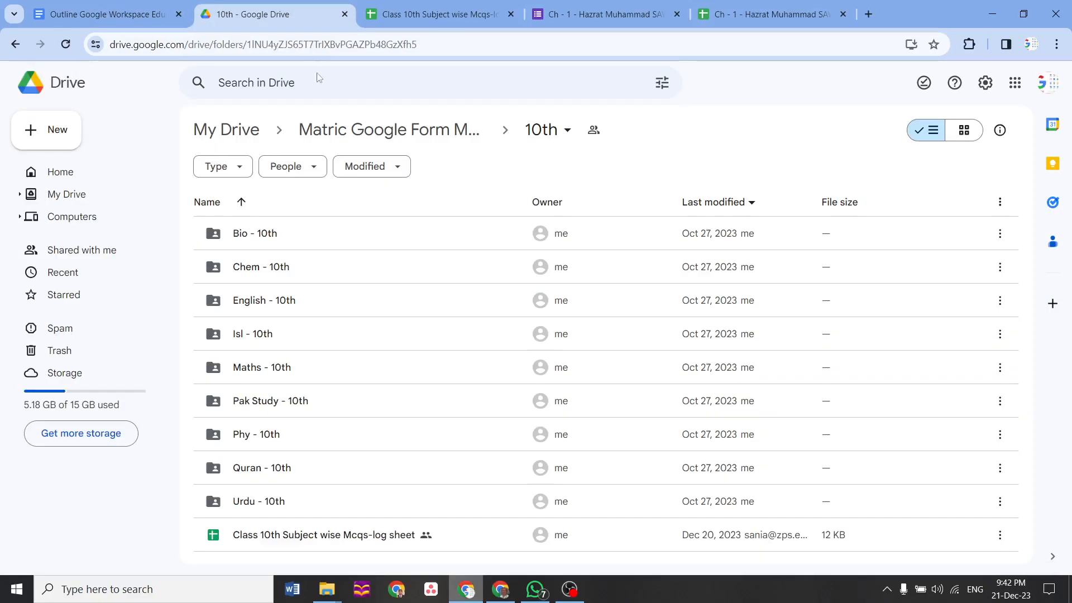
click(334, 125)
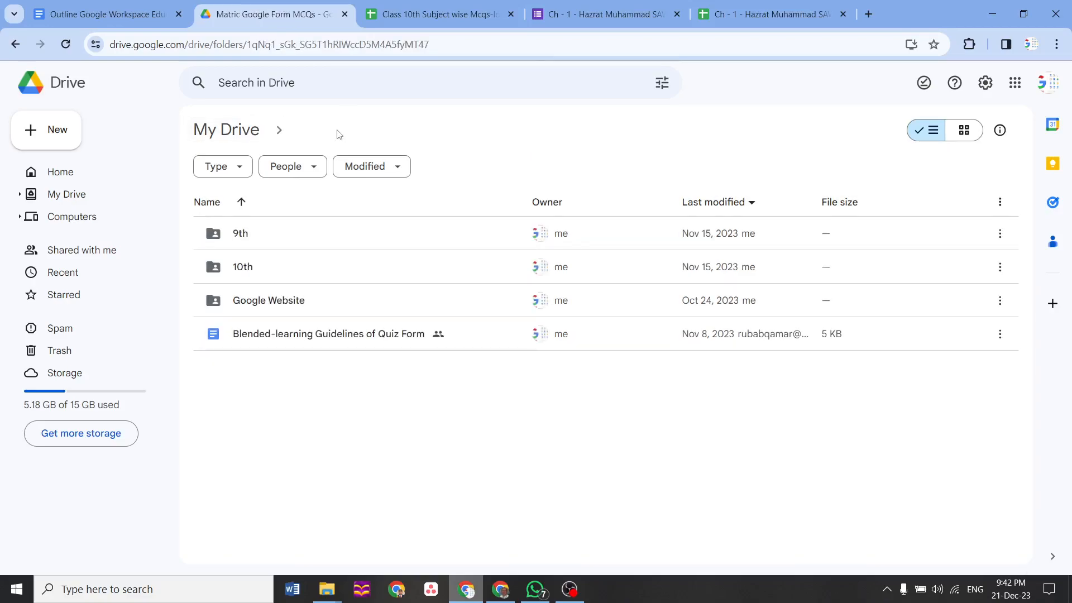
double_click(240, 272)
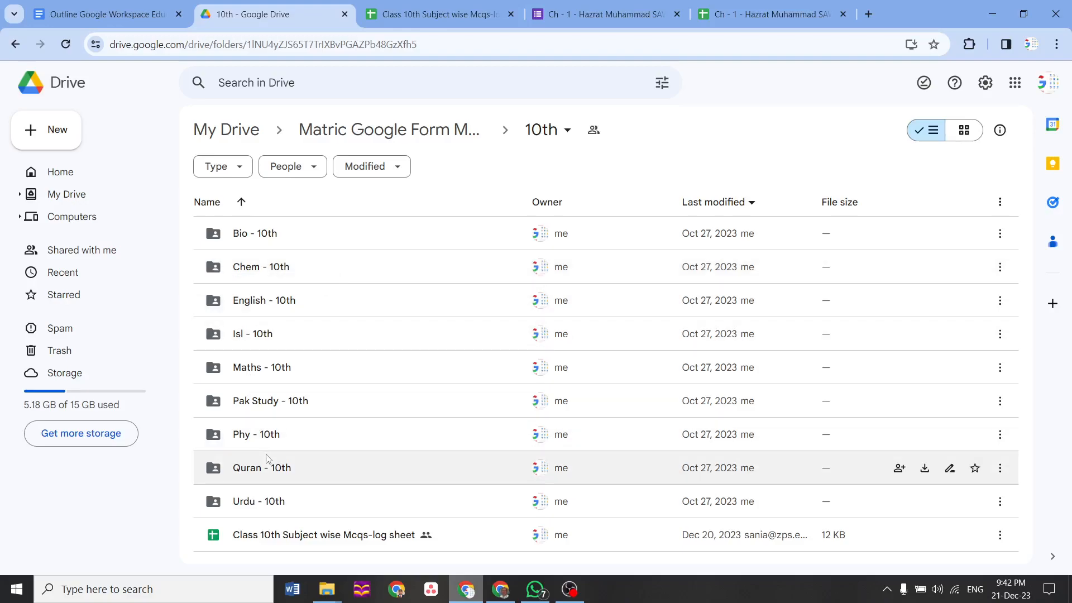
double_click(246, 307)
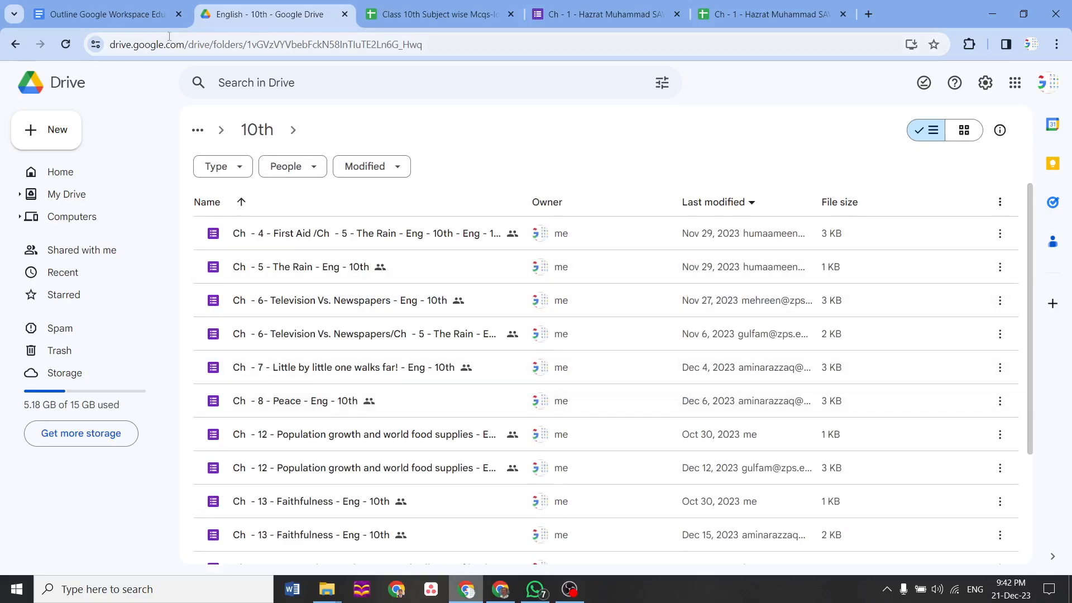
click(408, 15)
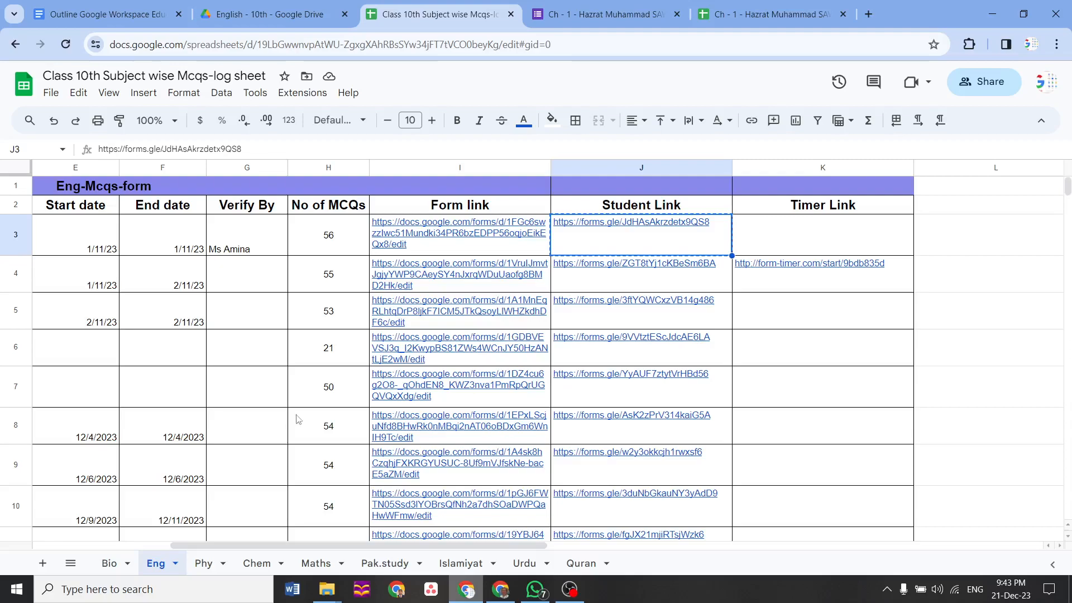
Check the Eng log's chapter 1 entry (56 MCQs) and open the Ch - 1 quiz form
click(260, 420)
key(Left)
key(Left)
key(Left)
key(Left)
key(Left)
key(Left)
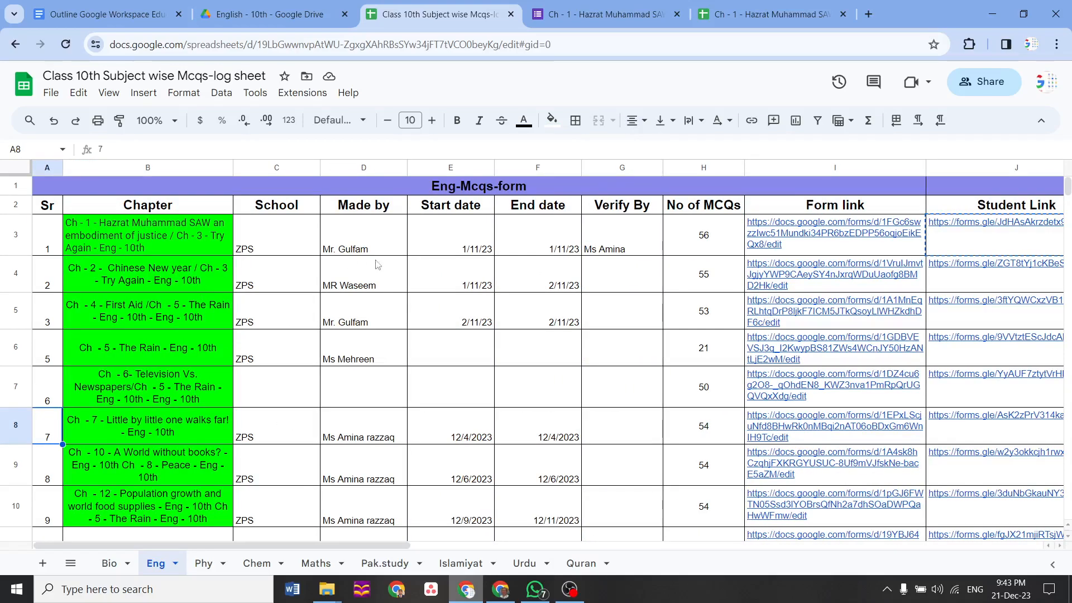
click(687, 248)
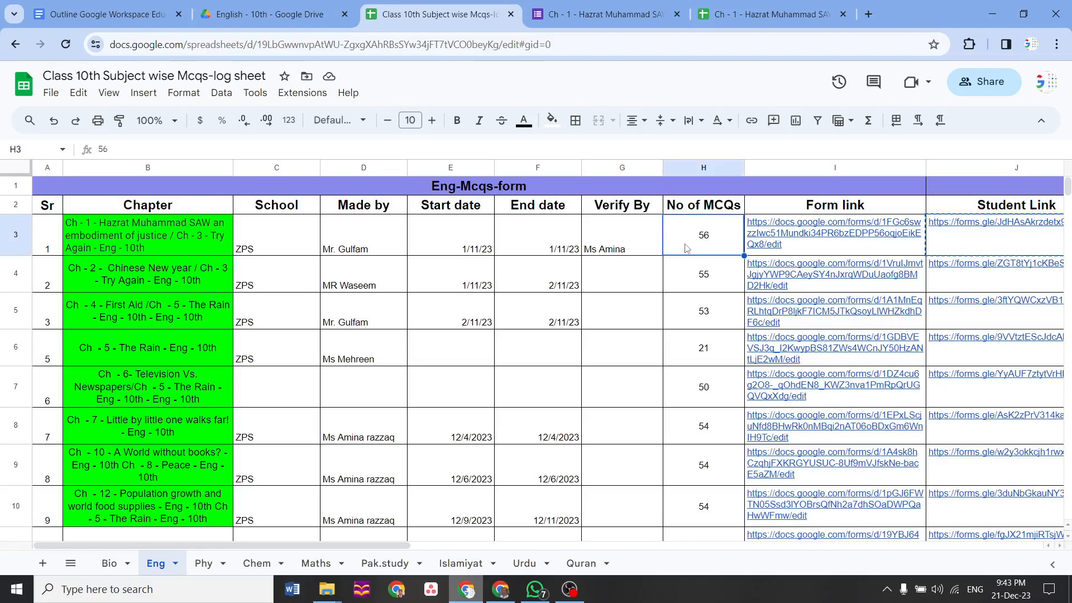
mouse_move(776, 251)
drag(345, 546, 550, 525)
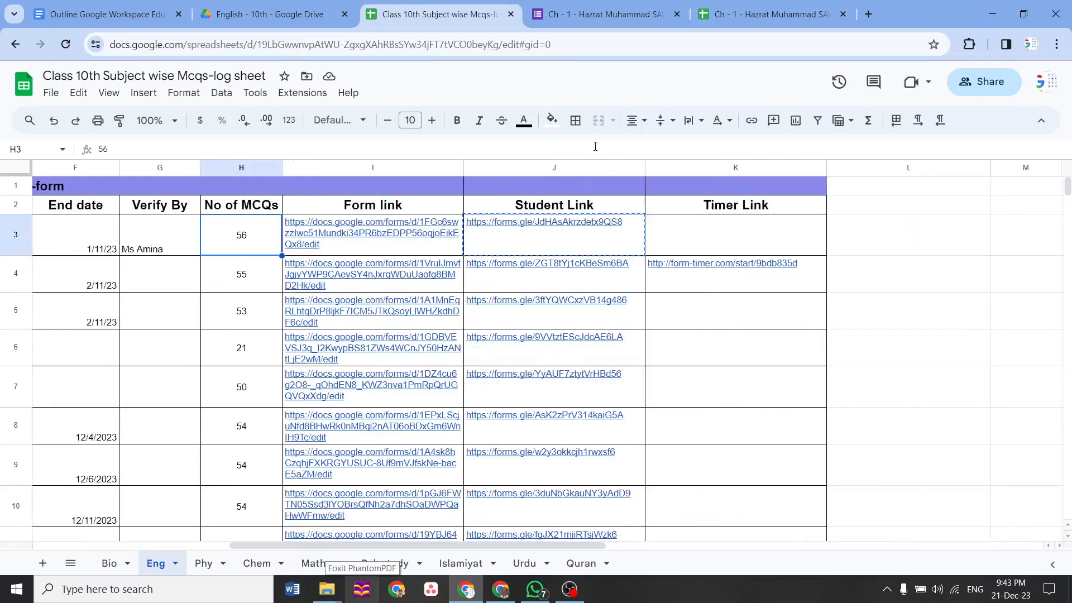
mouse_move(578, 239)
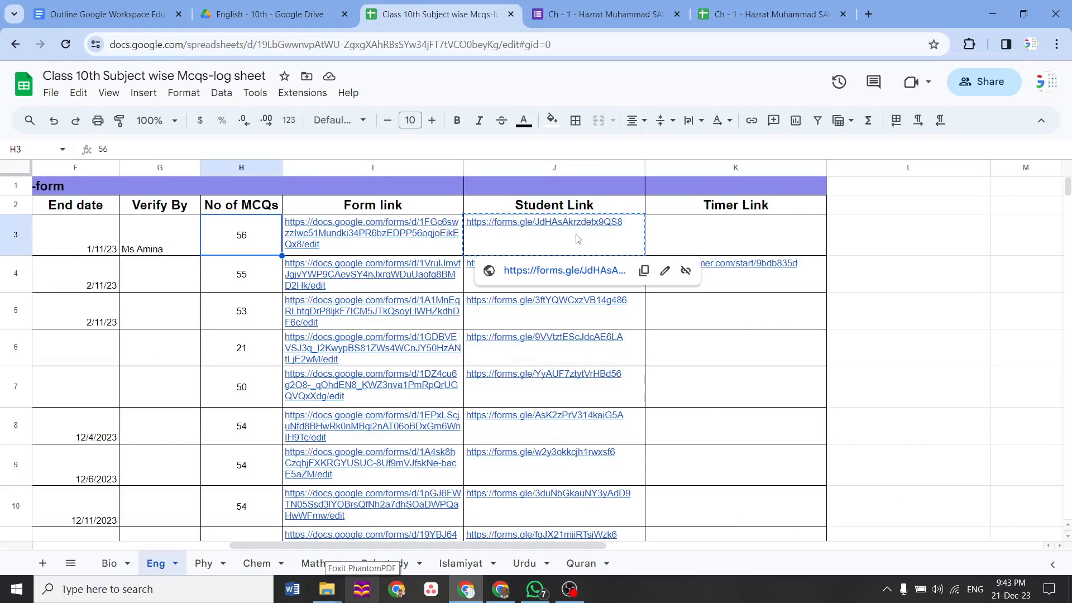
click(621, 17)
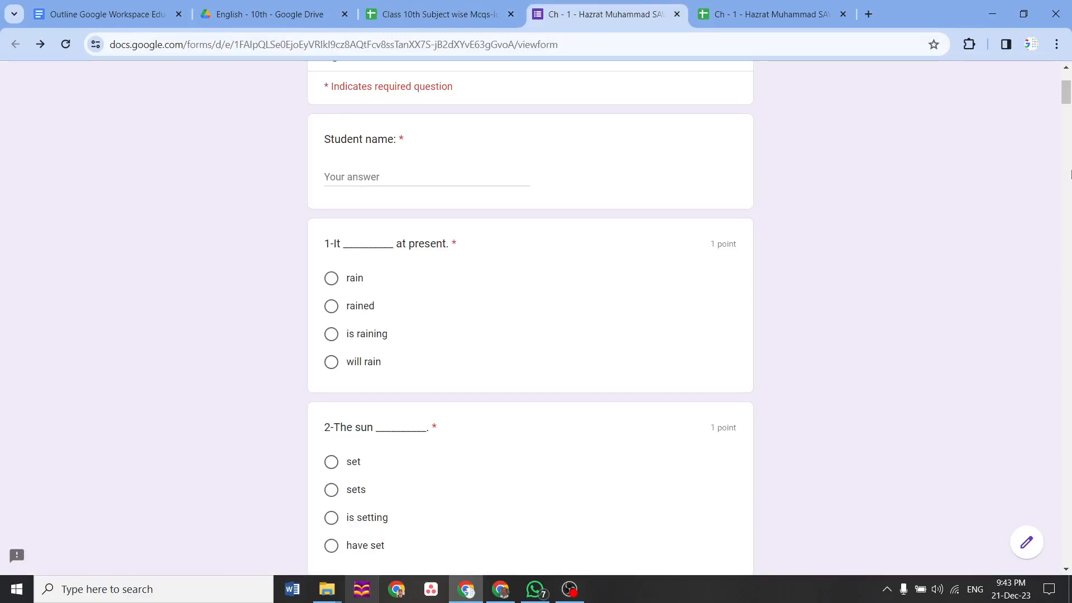
scroll(1066, 93, up, 3)
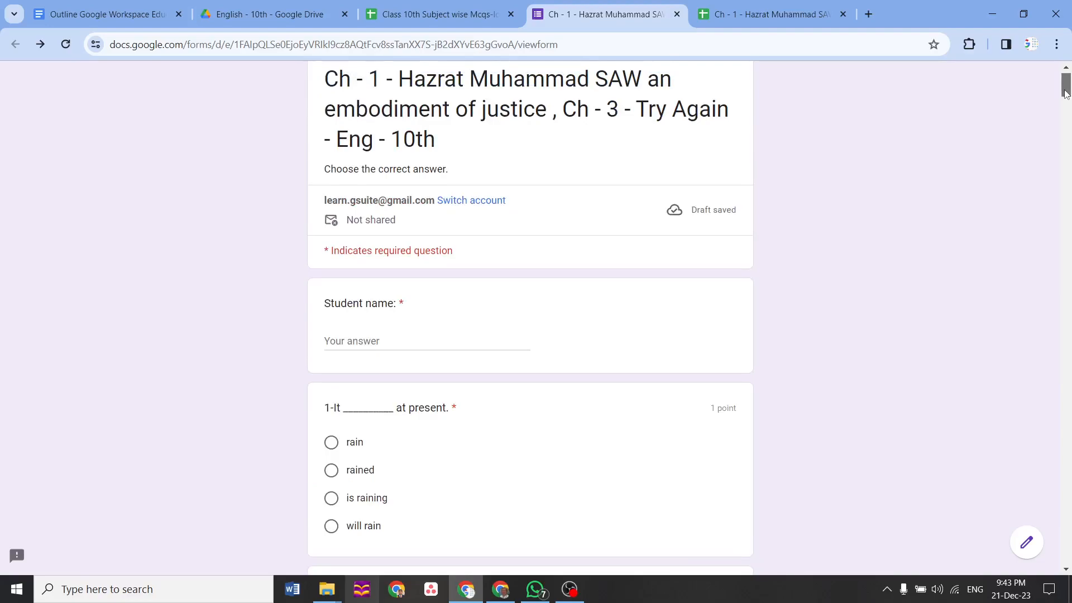
Answer question 1 with 'rain' and question 2 with 'set', enter a student name, and try submitting
scroll(1067, 94, down, 3)
click(333, 271)
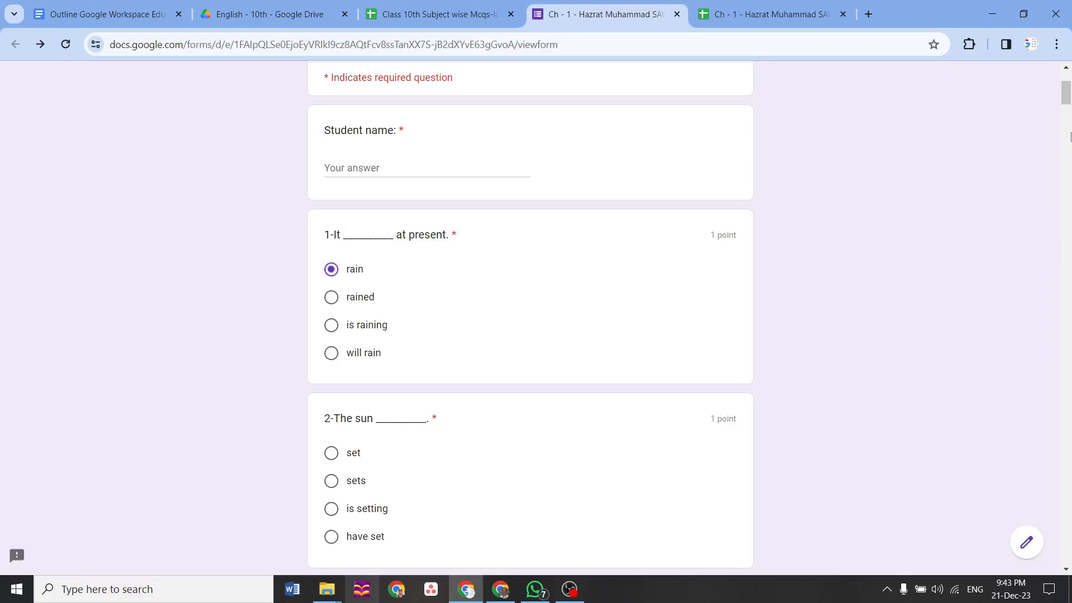
scroll(1070, 111, down, 2)
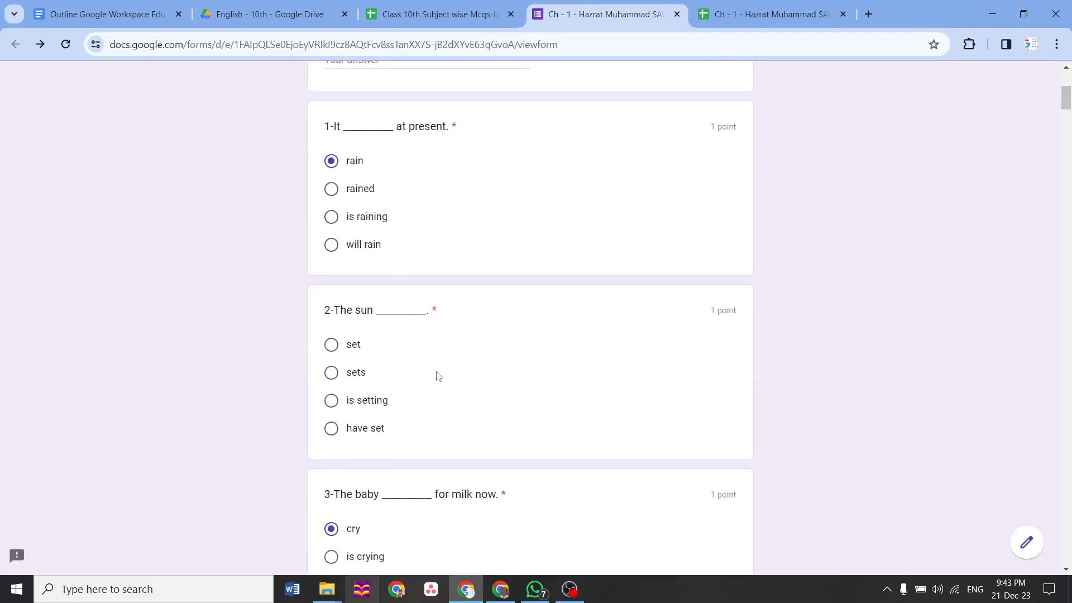
click(326, 349)
drag(1066, 101, 1070, 57)
click(404, 363)
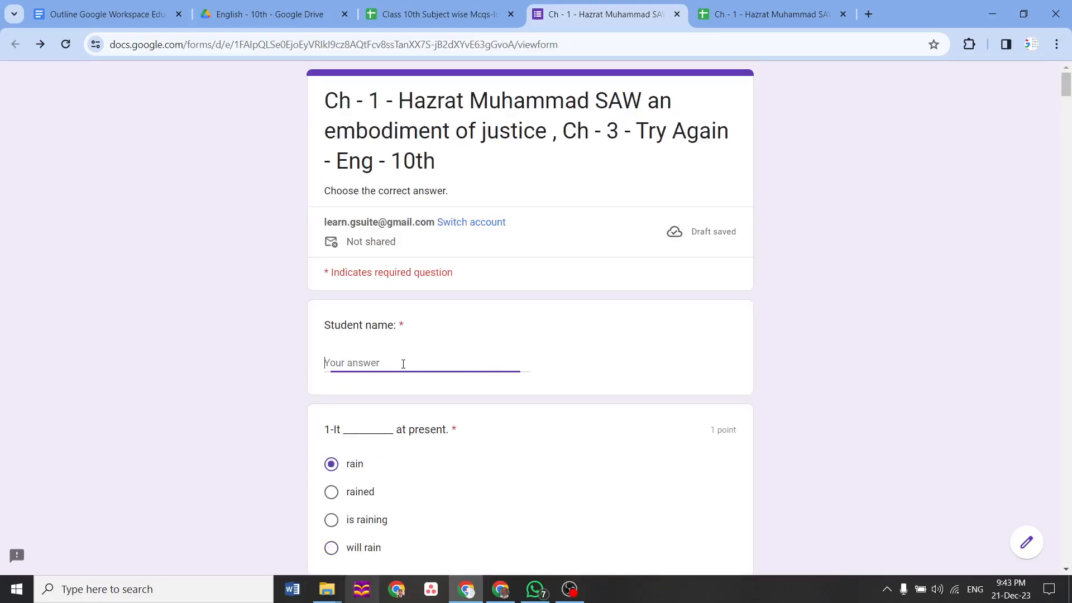
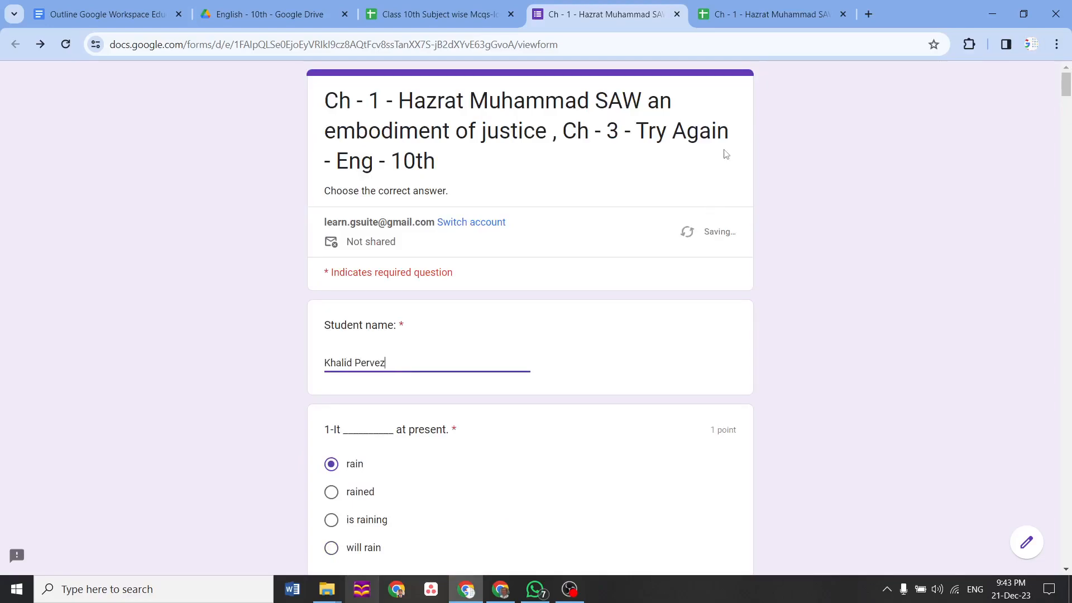
drag(1066, 89, 1050, 581)
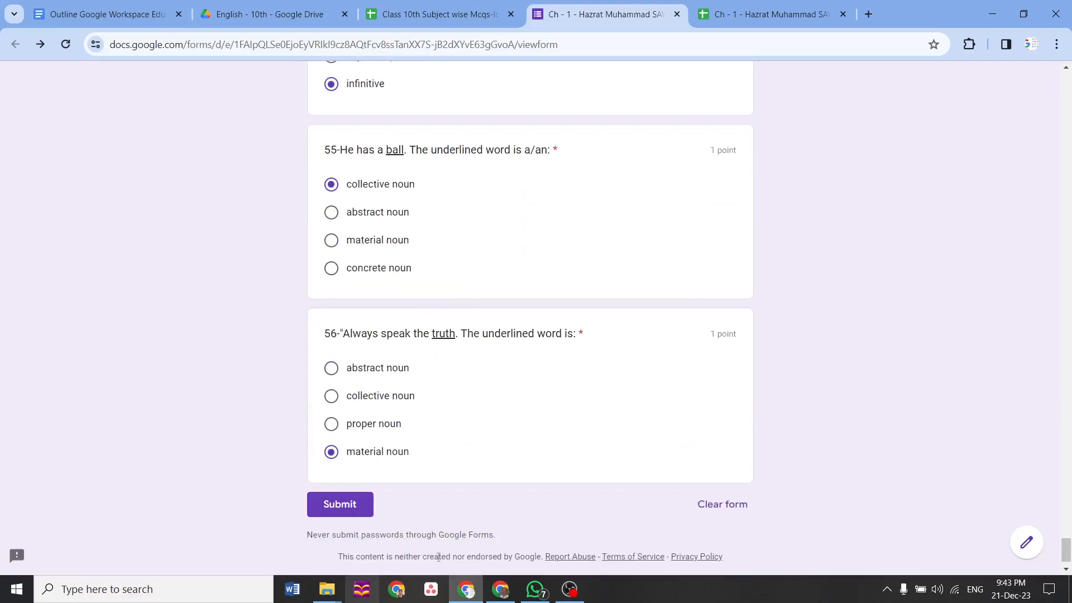
click(328, 510)
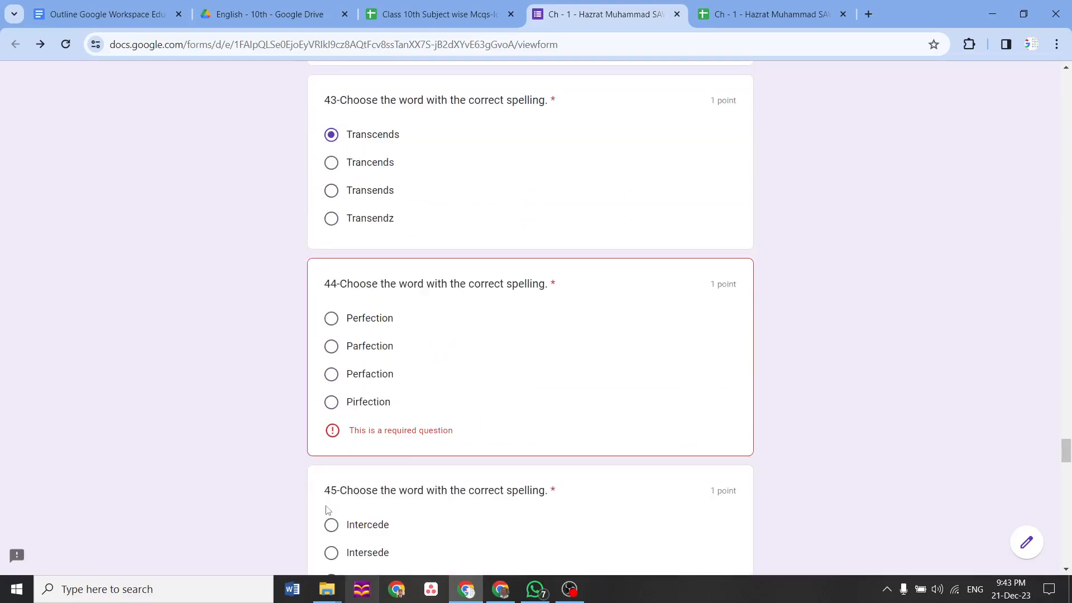
Answer the missed questions 44 (Perfaction) and 45 (Entercede), then submit the quiz
click(331, 374)
scroll(1067, 432, down, 4)
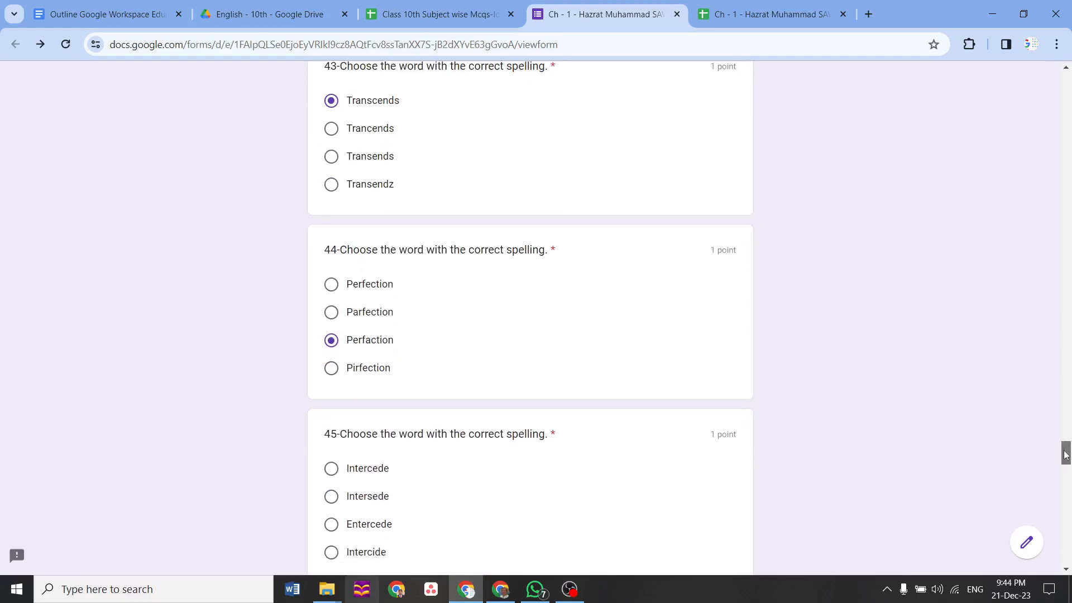
click(329, 337)
drag(1067, 464, 1068, 560)
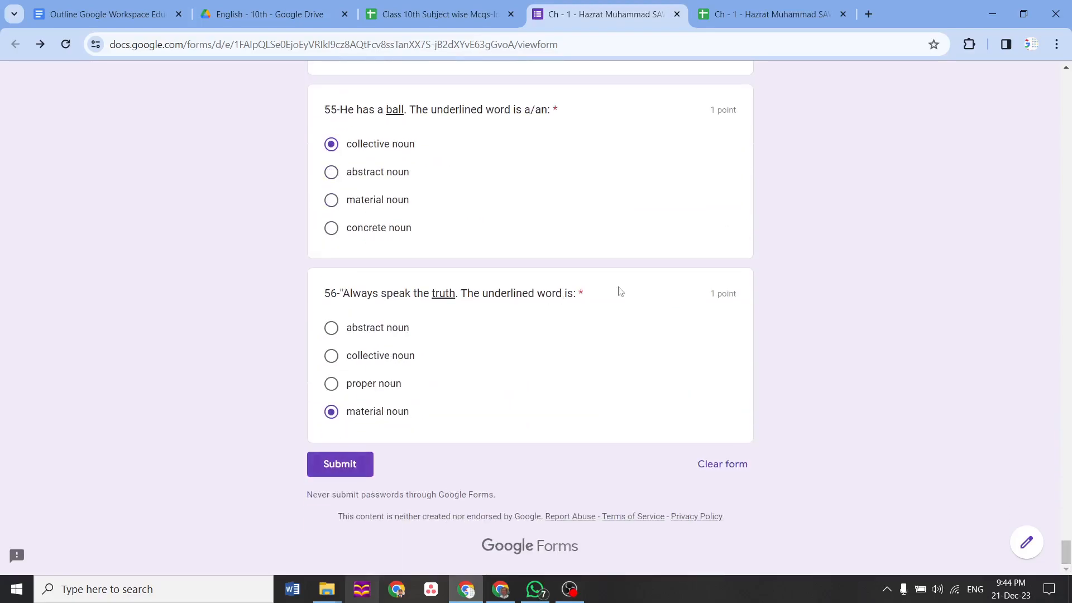
click(321, 473)
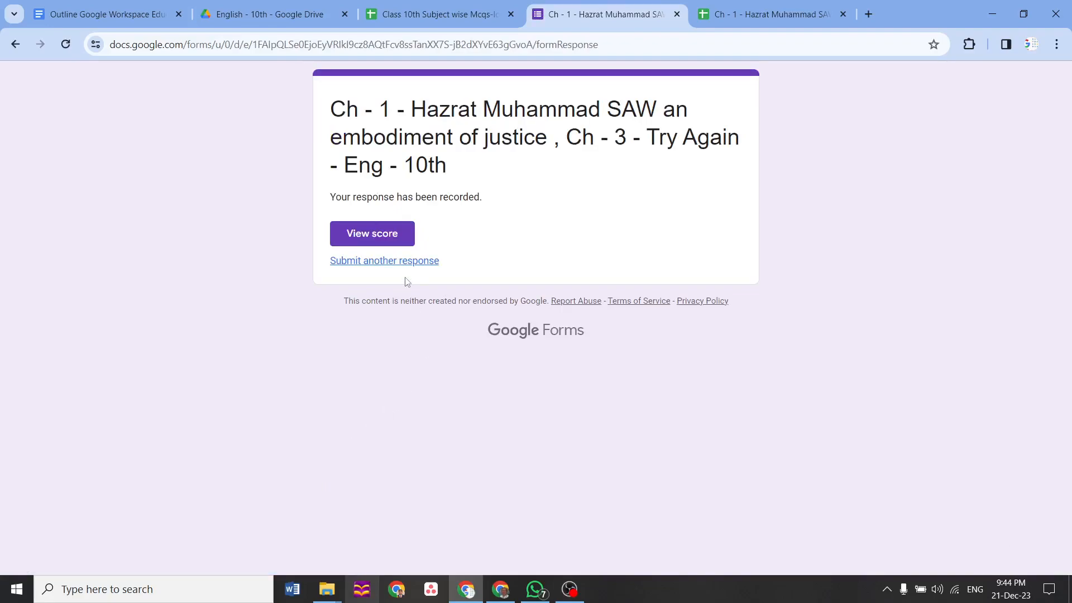
Review the submission's 14/56 score, then bring up the responses sheet showing it in row 47
click(391, 239)
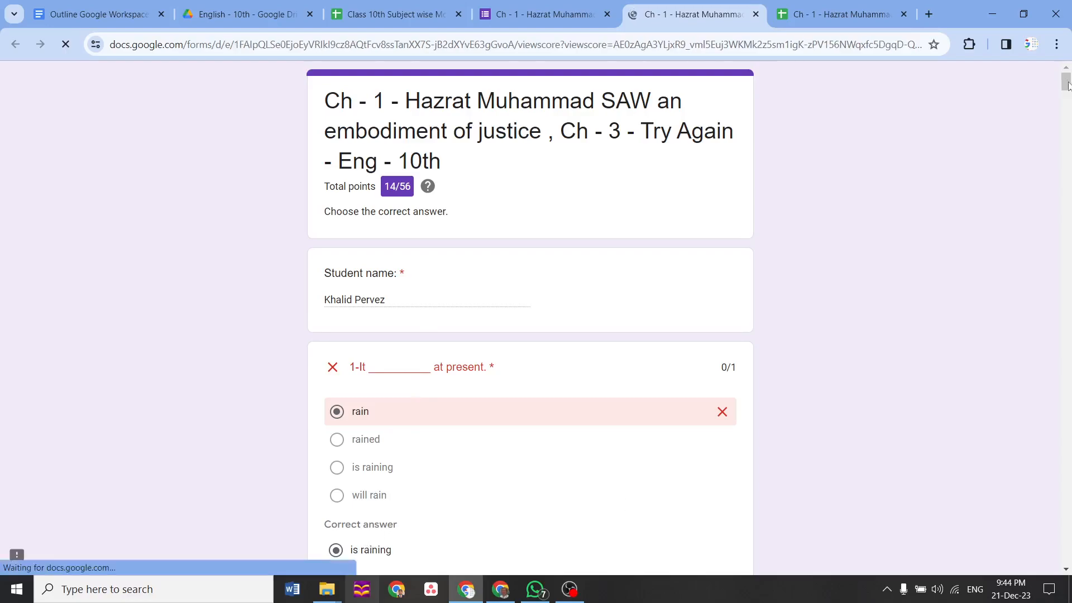
scroll(1068, 94, down, 5)
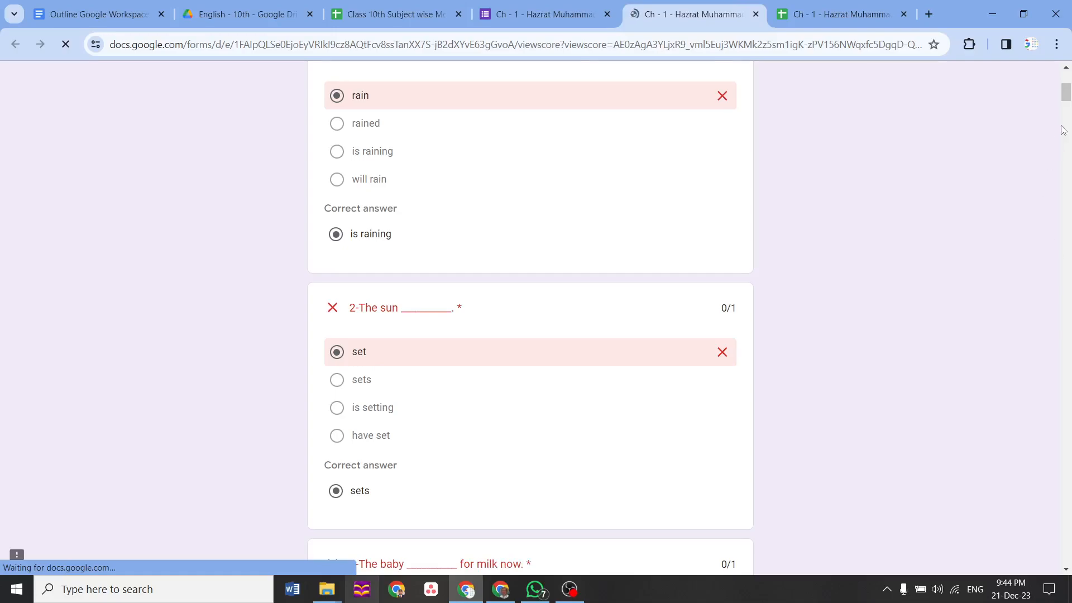
drag(1068, 92, 1067, 117)
click(836, 11)
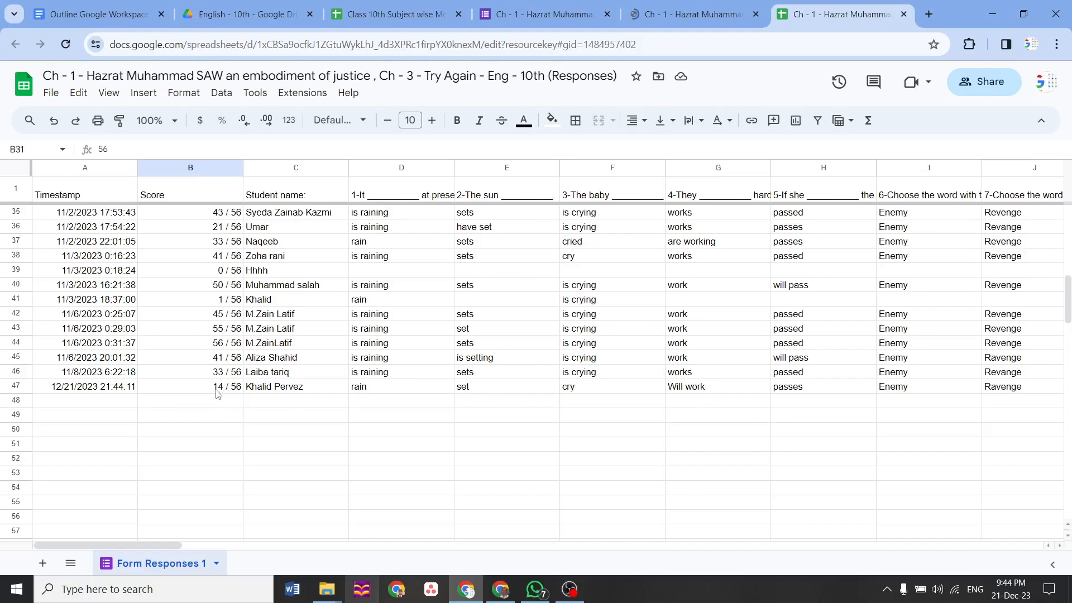
Pass through the English - 10th Drive tab, outline document and APS window, then bring WhatsApp forward
click(254, 16)
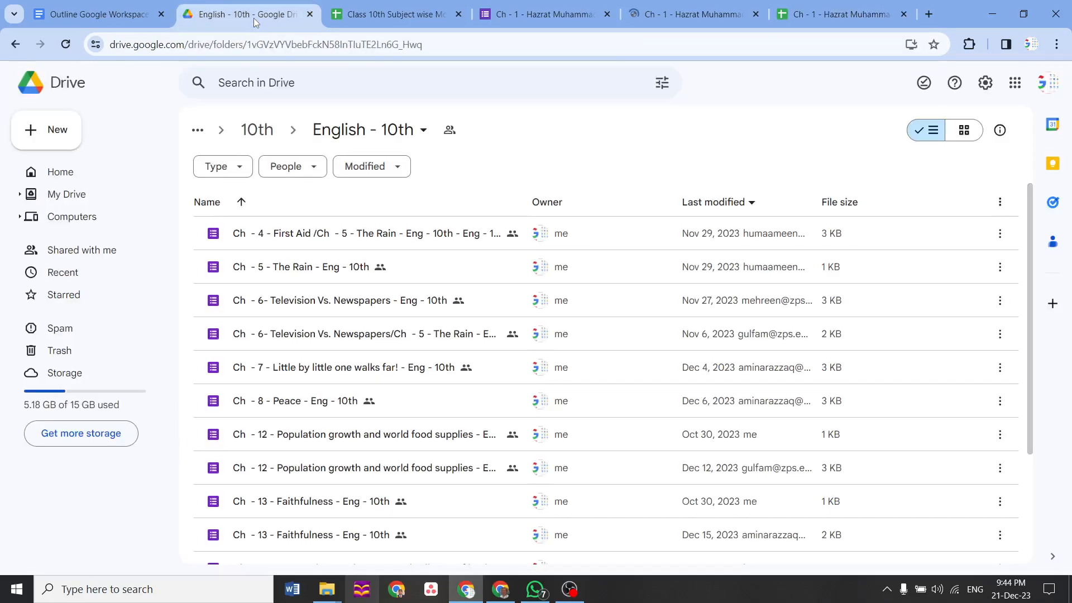
click(116, 17)
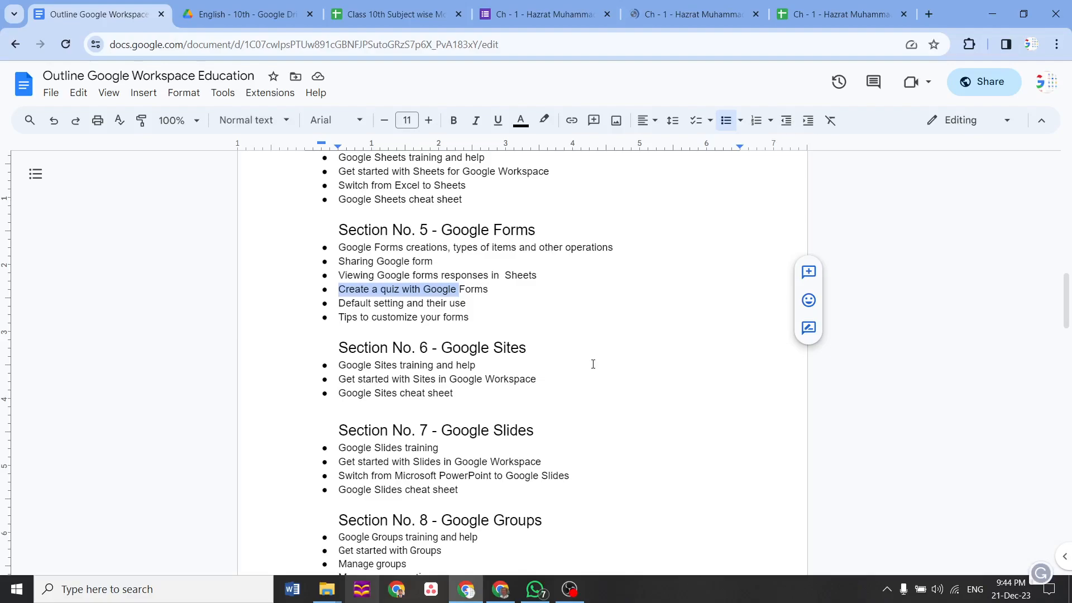
click(468, 593)
click(535, 590)
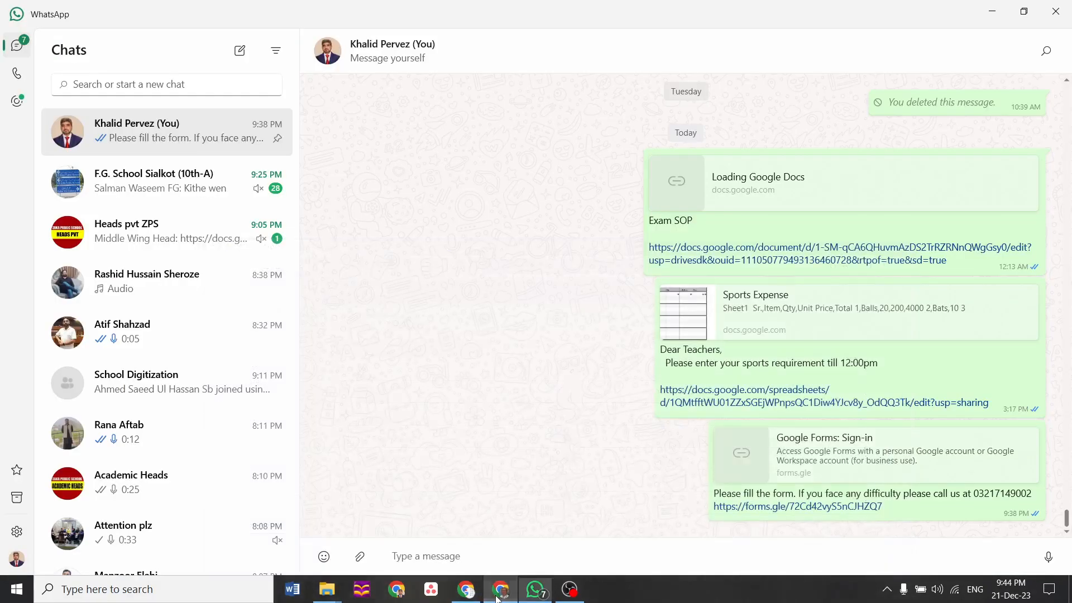
Open the academics folder in the APS Drive window
click(499, 597)
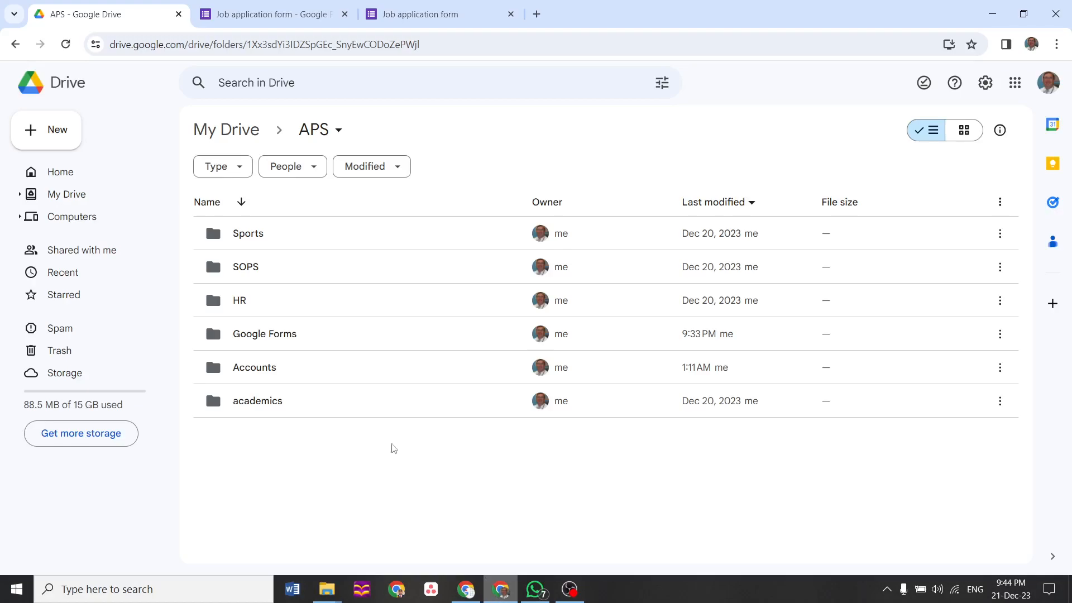
click(270, 406)
key(Up)
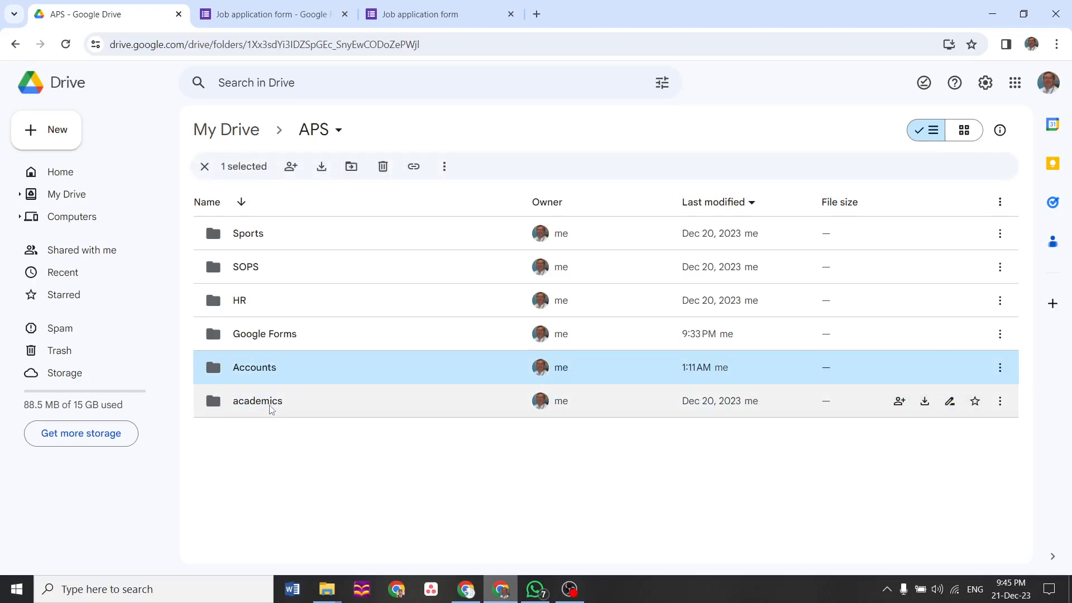
double_click(251, 406)
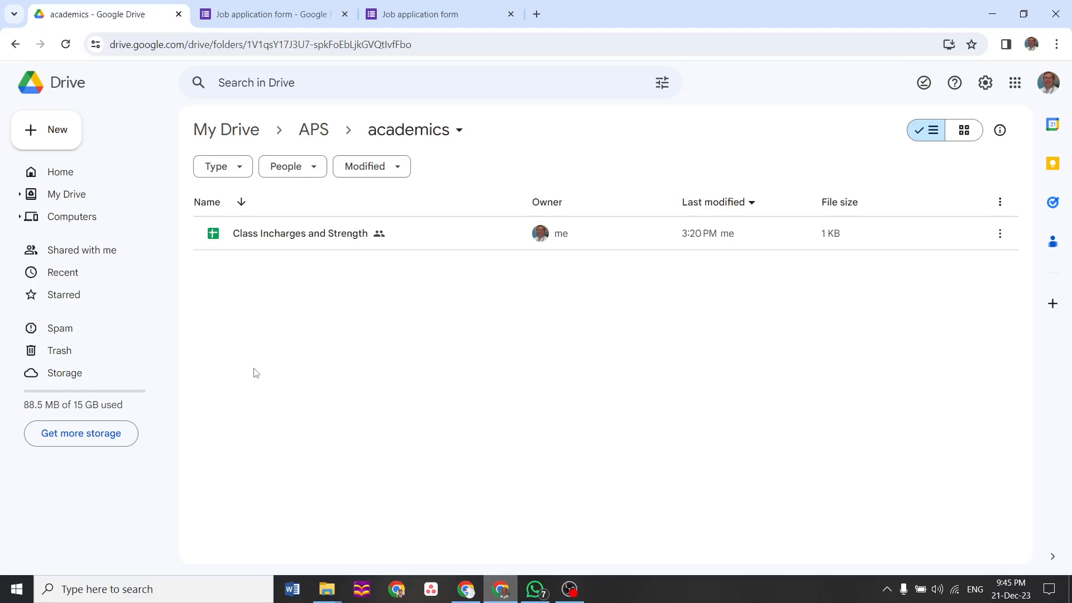
Create a new folder named 'Class -1' inside academics
right_click(248, 333)
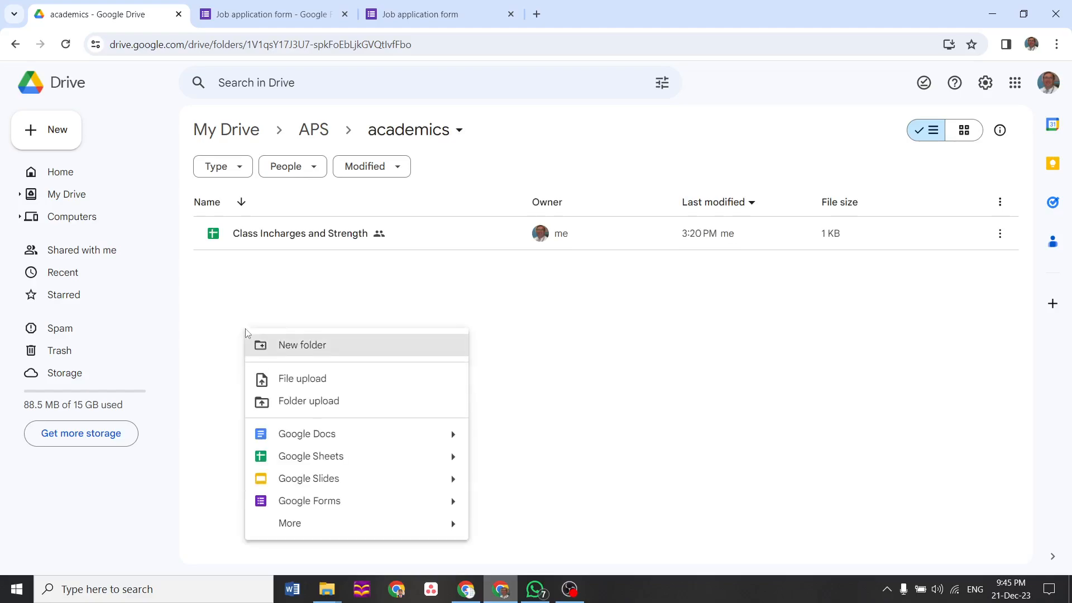
click(285, 347)
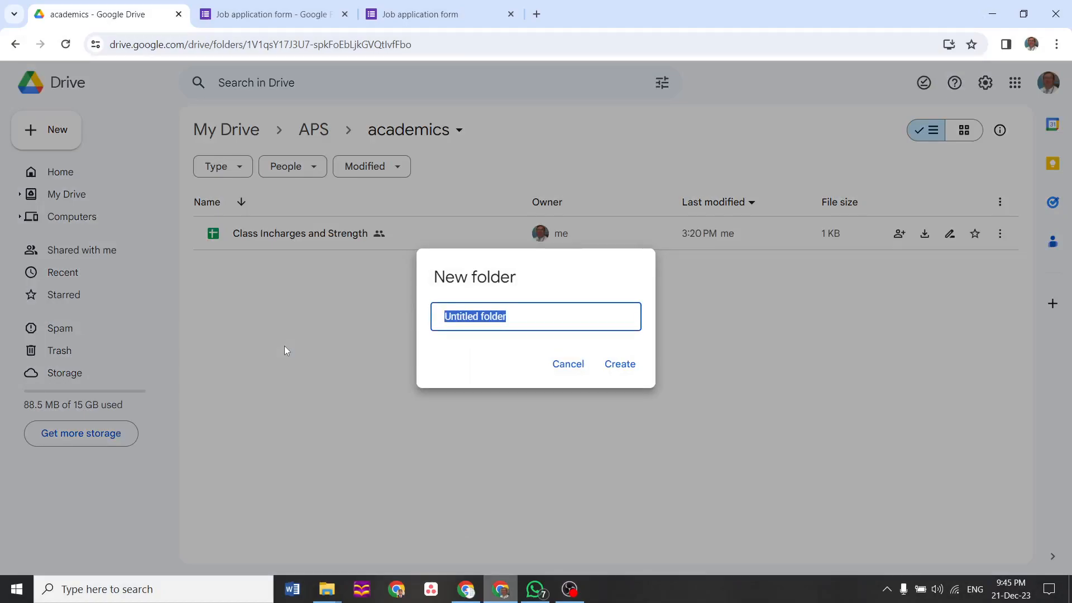
text(cl)
key(BackSpace)
key(BackSpace)
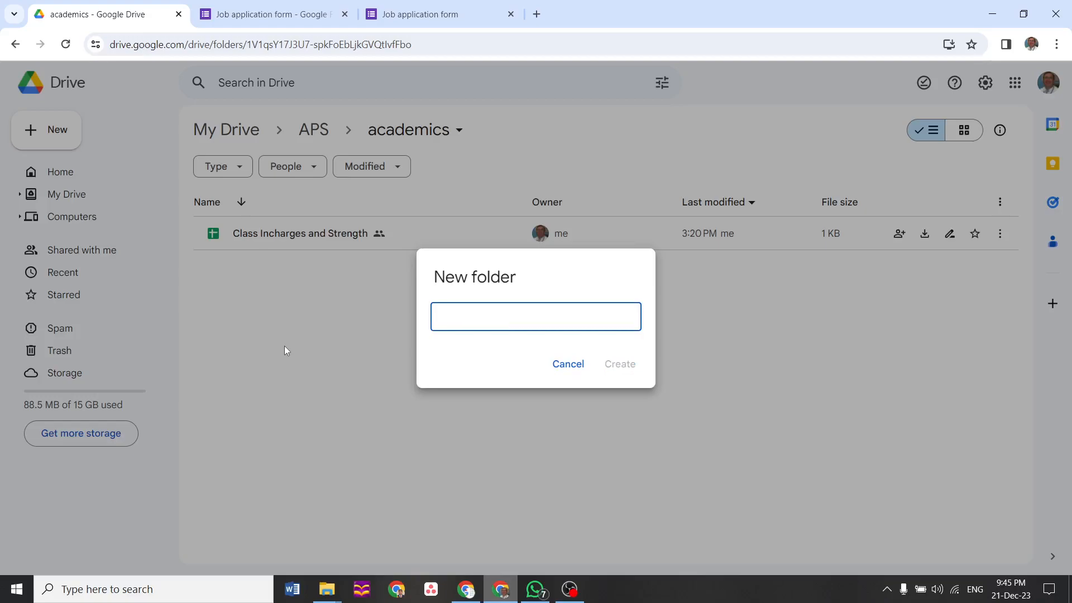
text(Class -1)
key(Return)
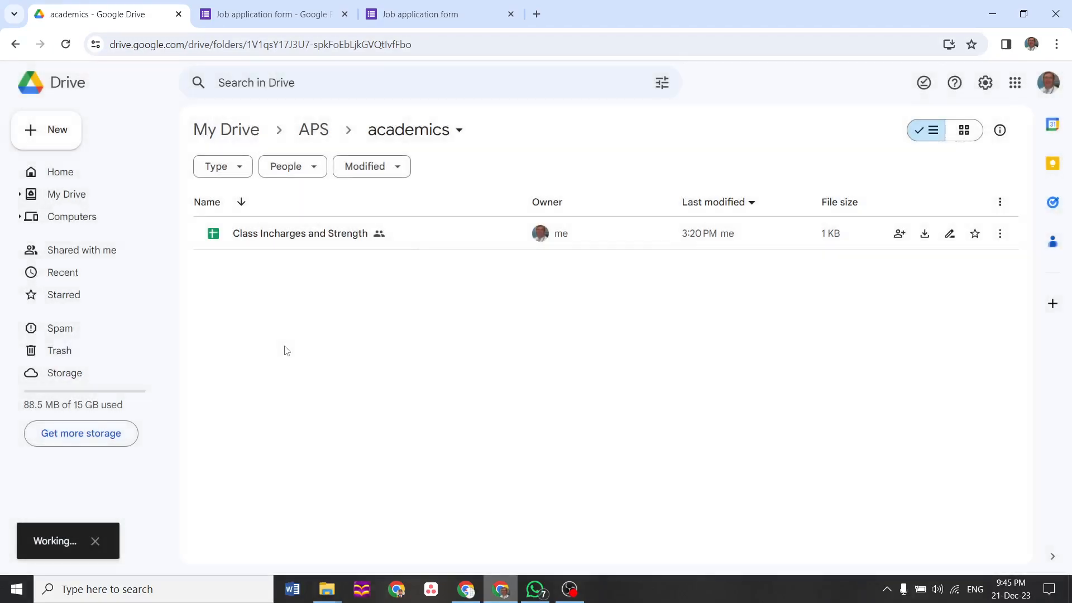
Create a new folder named 'Engli' from the New menu and open it
double_click(252, 246)
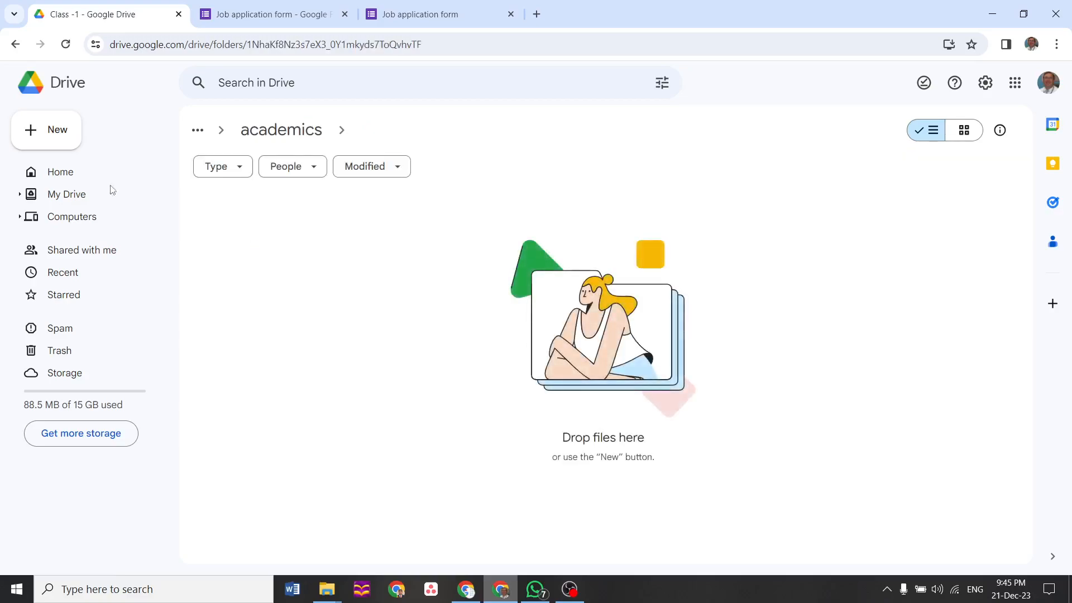
click(36, 140)
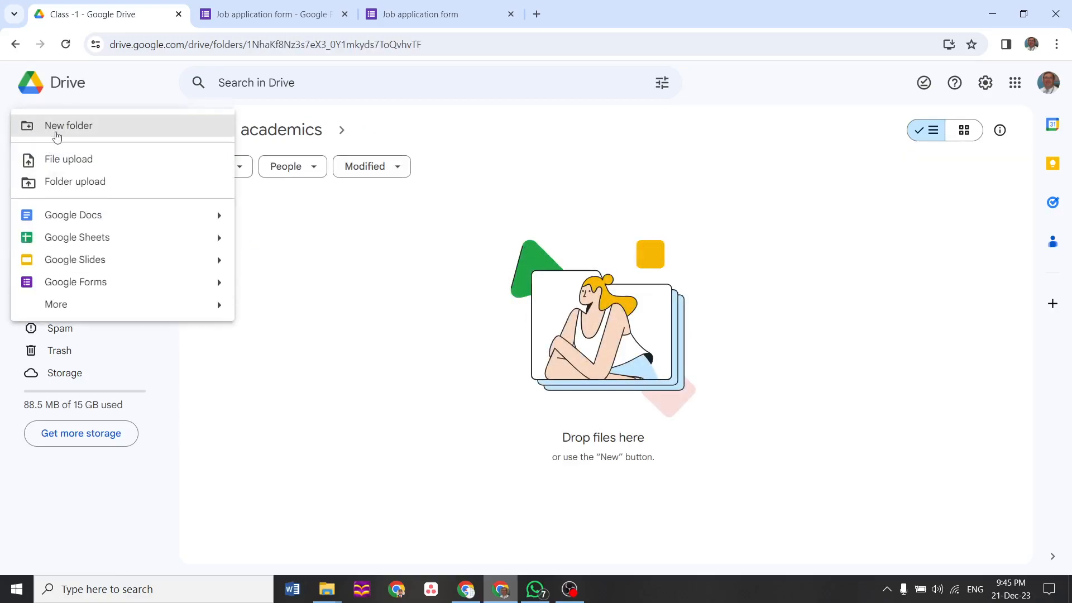
click(57, 137)
text(English)
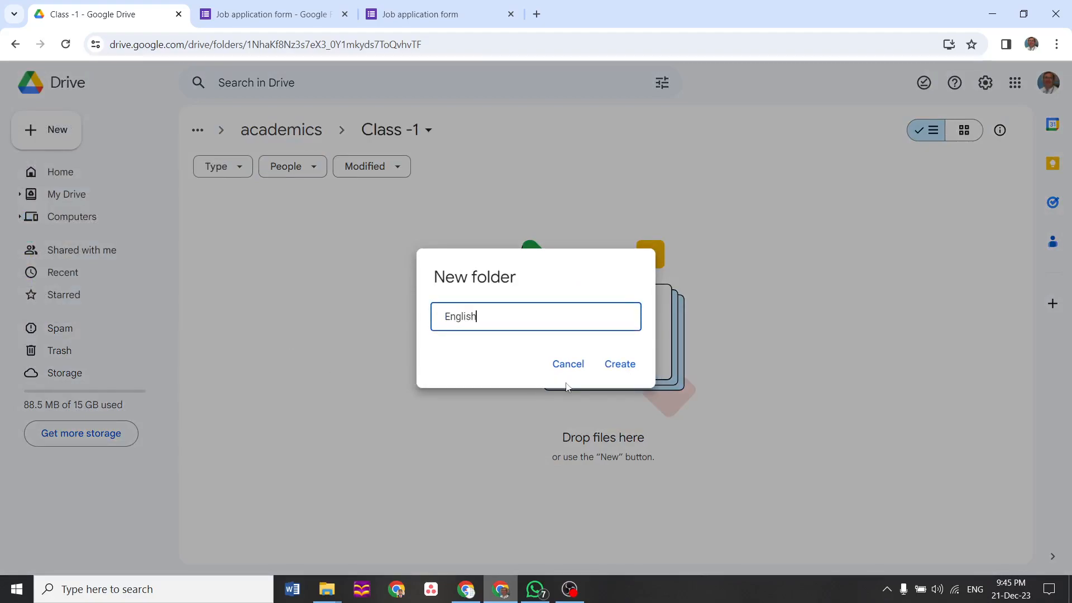
click(628, 368)
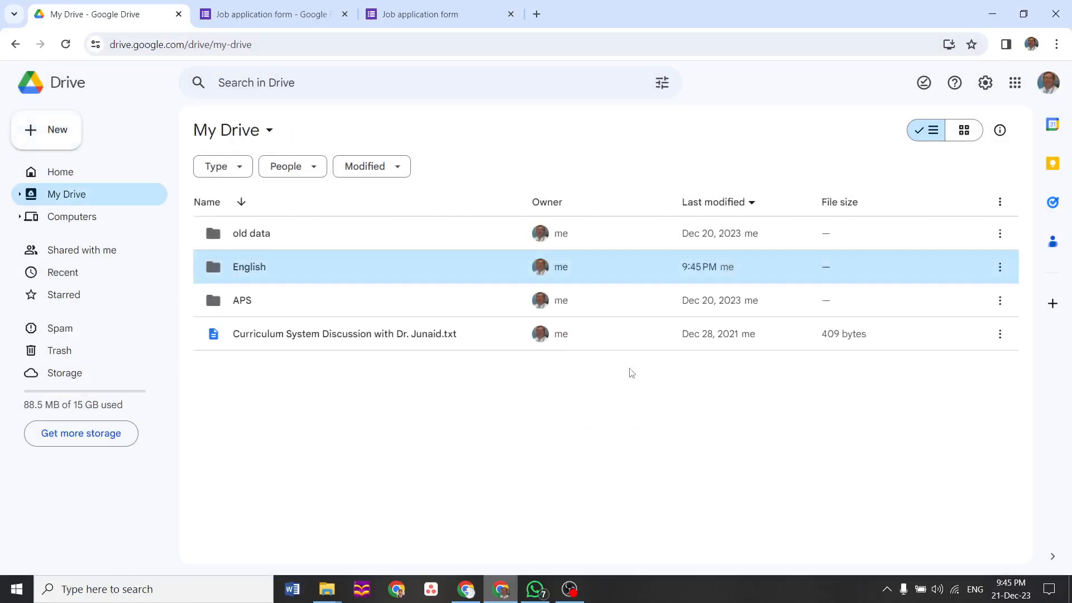
double_click(264, 272)
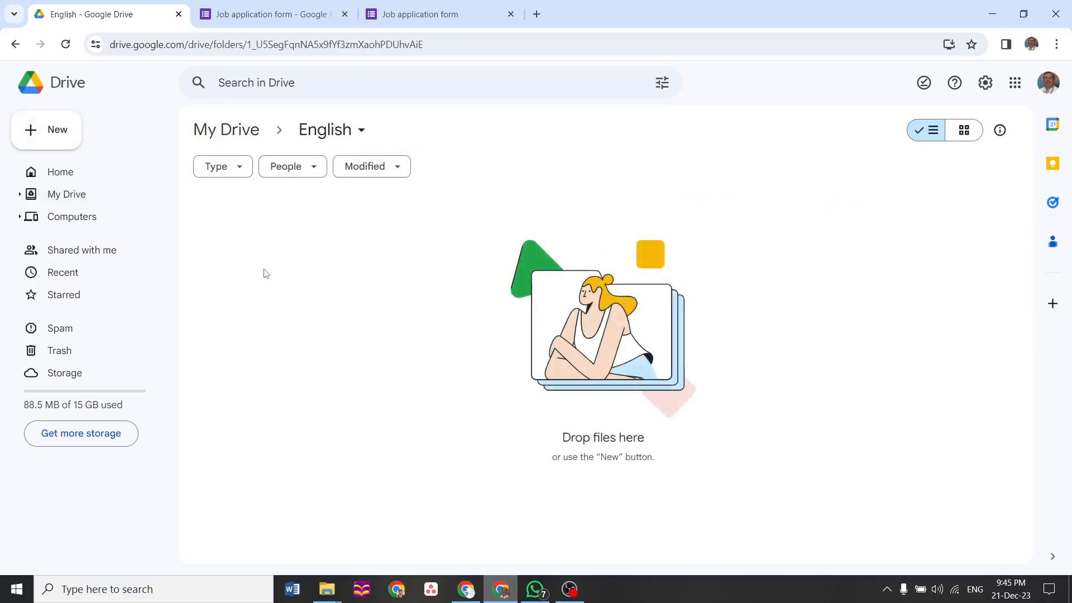
Go to My Drive > APS > academics > Class -1 and create an 'English' folder there
click(232, 132)
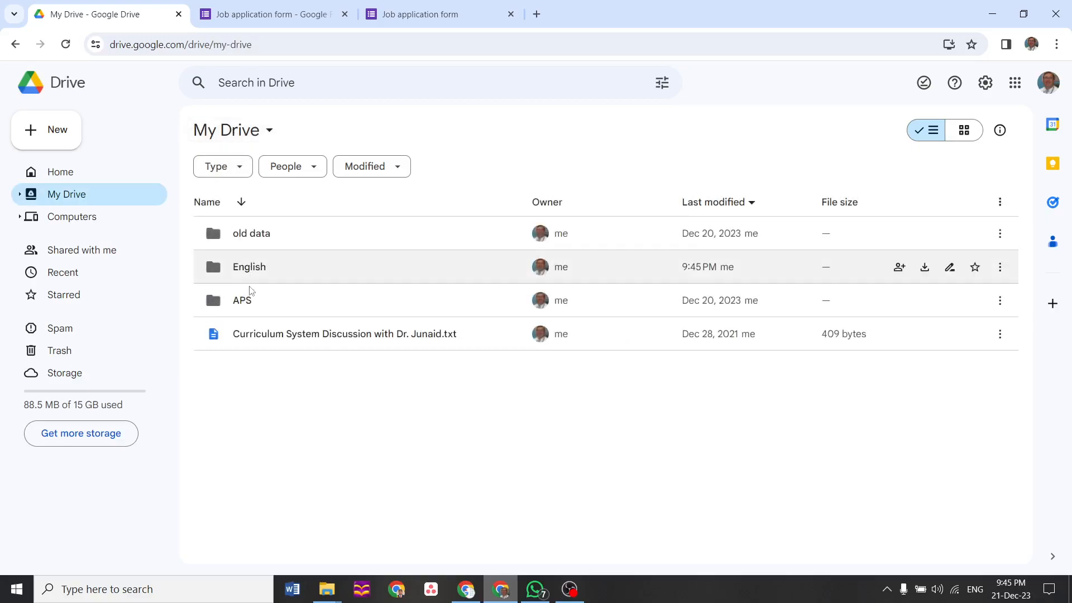
double_click(243, 300)
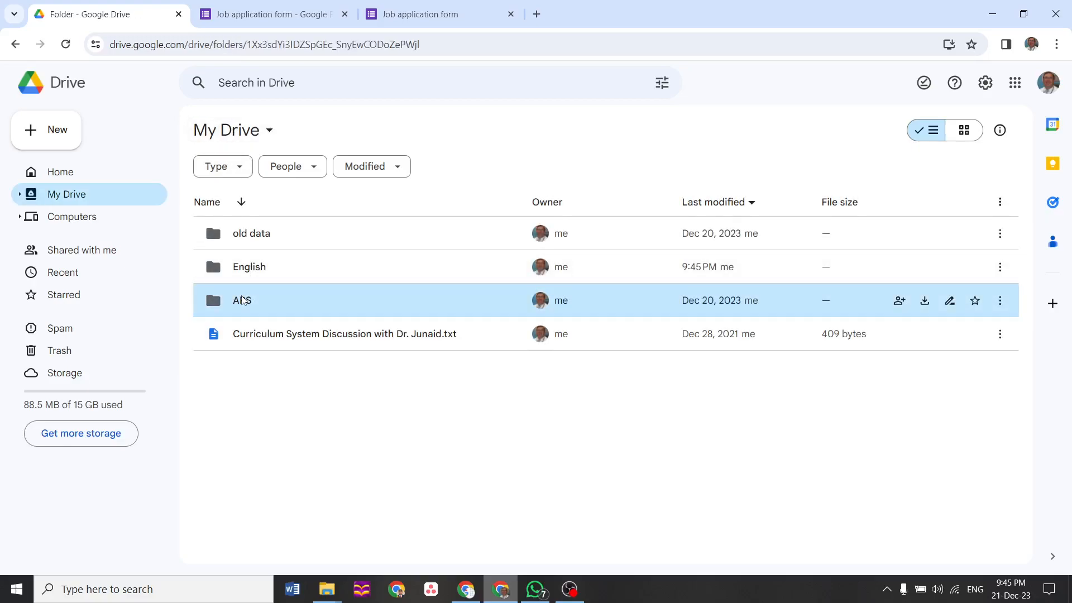
double_click(269, 408)
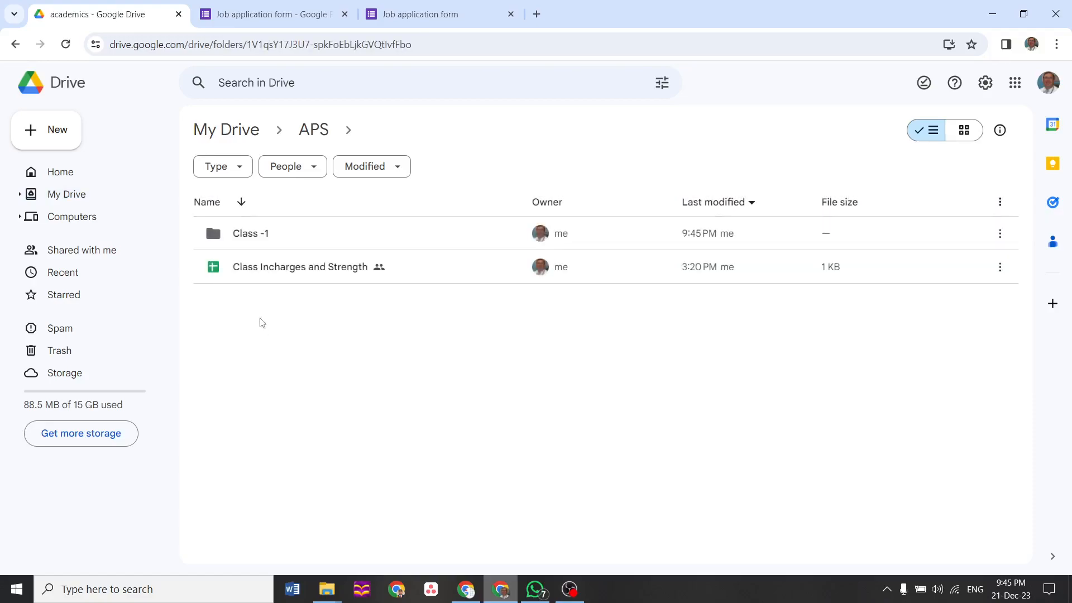
double_click(248, 243)
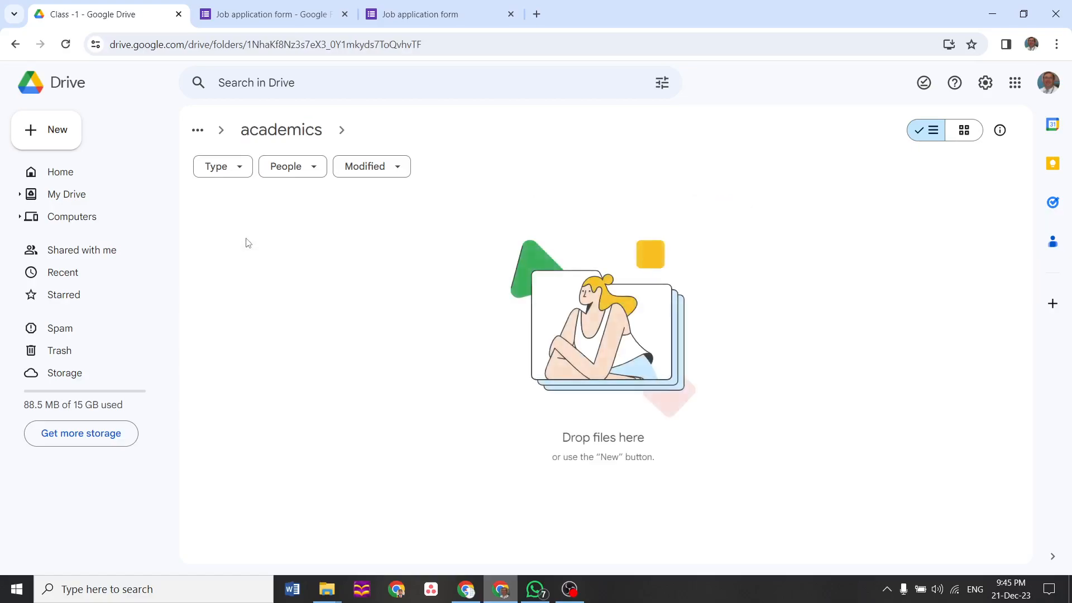
right_click(264, 286)
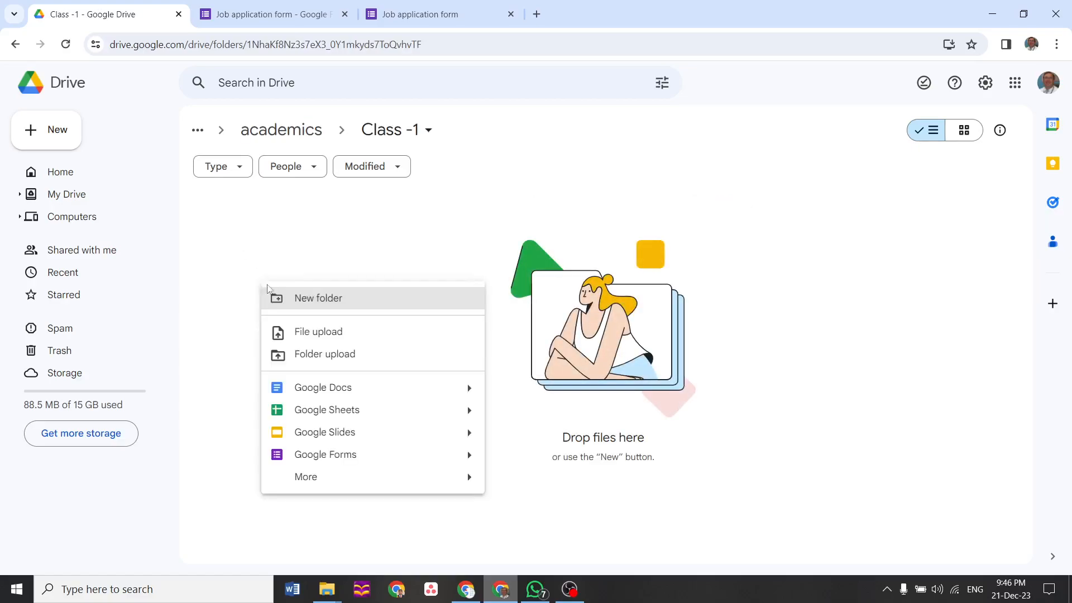
click(301, 296)
text(English)
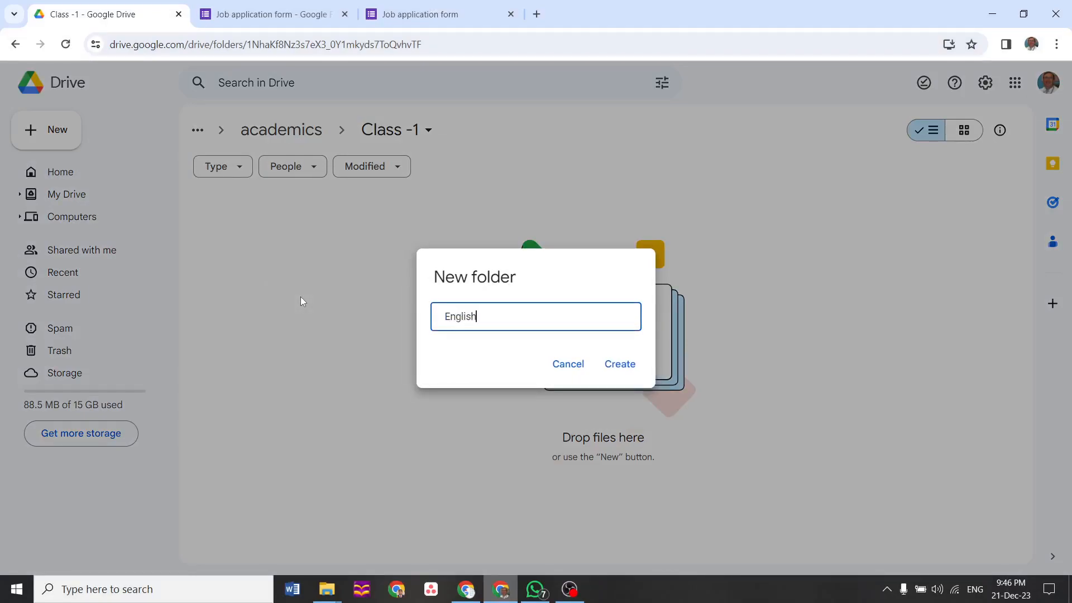
click(625, 369)
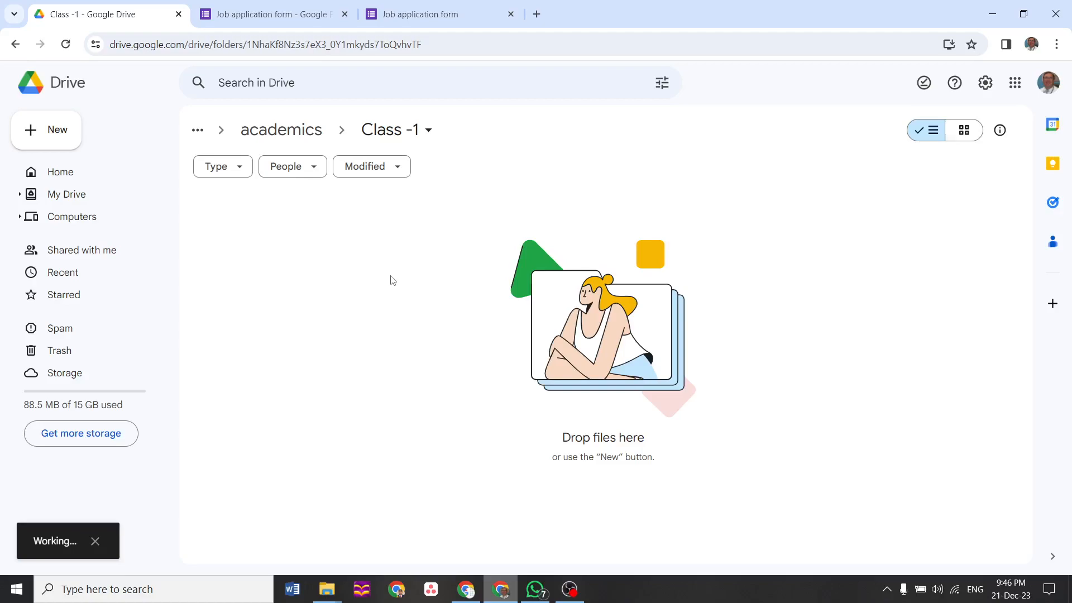
Start a blank Google Form inside English and close both job application form tabs
double_click(265, 238)
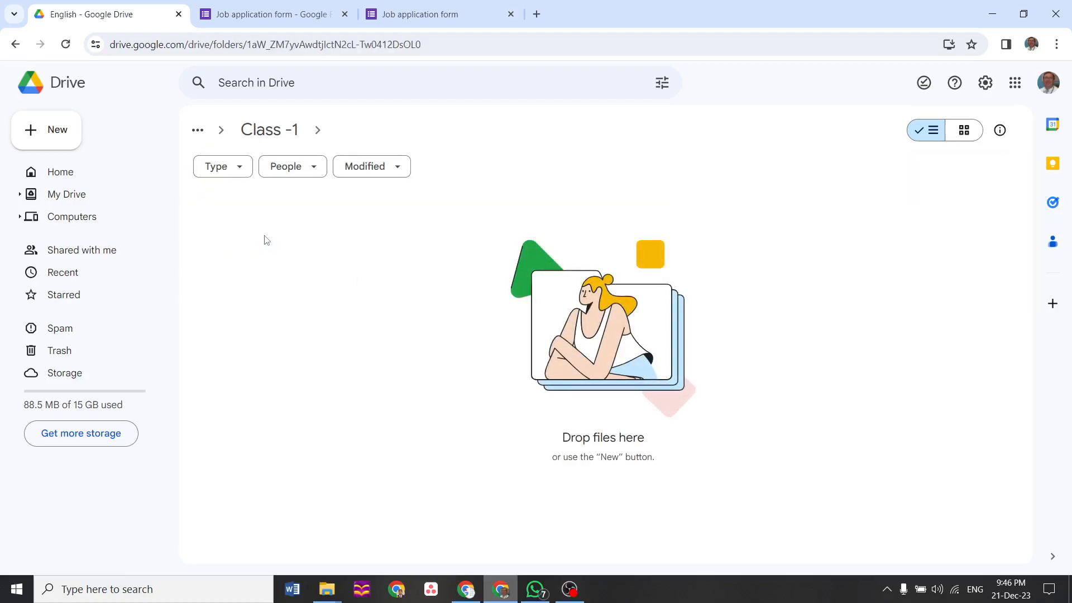
right_click(265, 239)
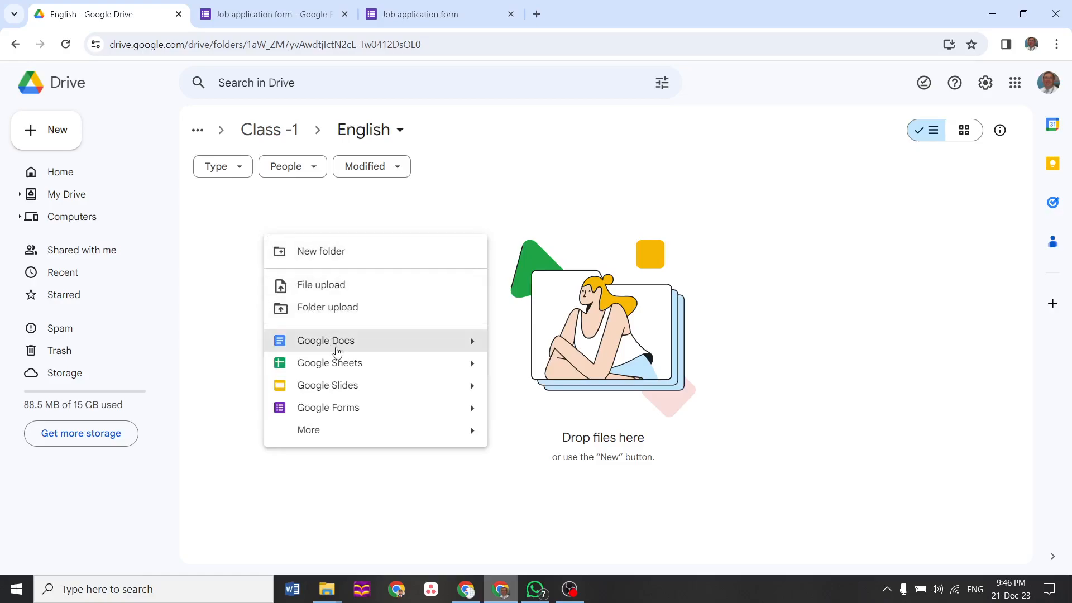
click(341, 409)
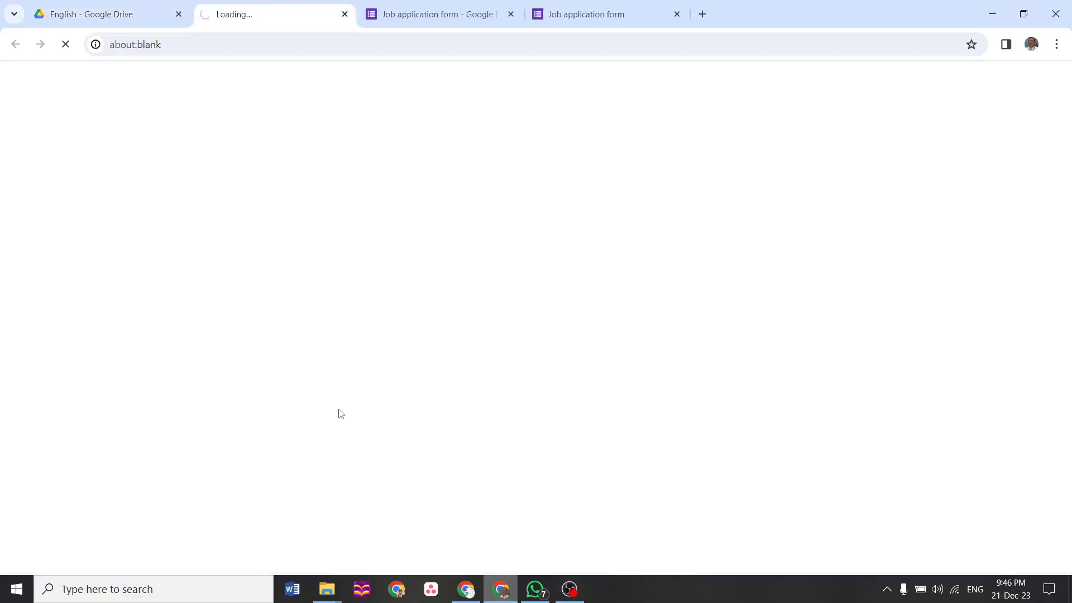
click(512, 14)
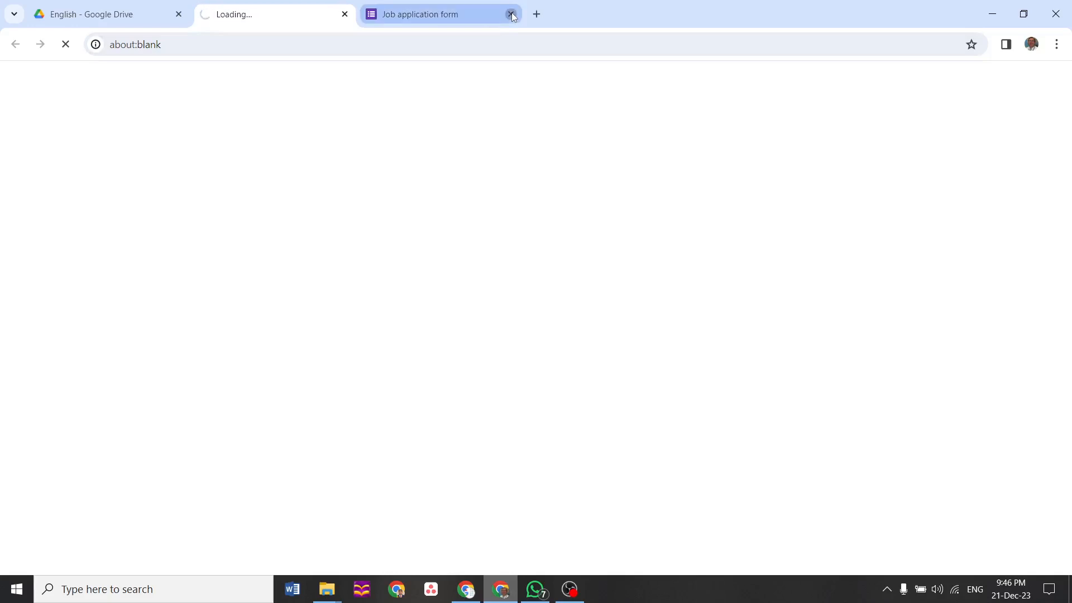
click(512, 13)
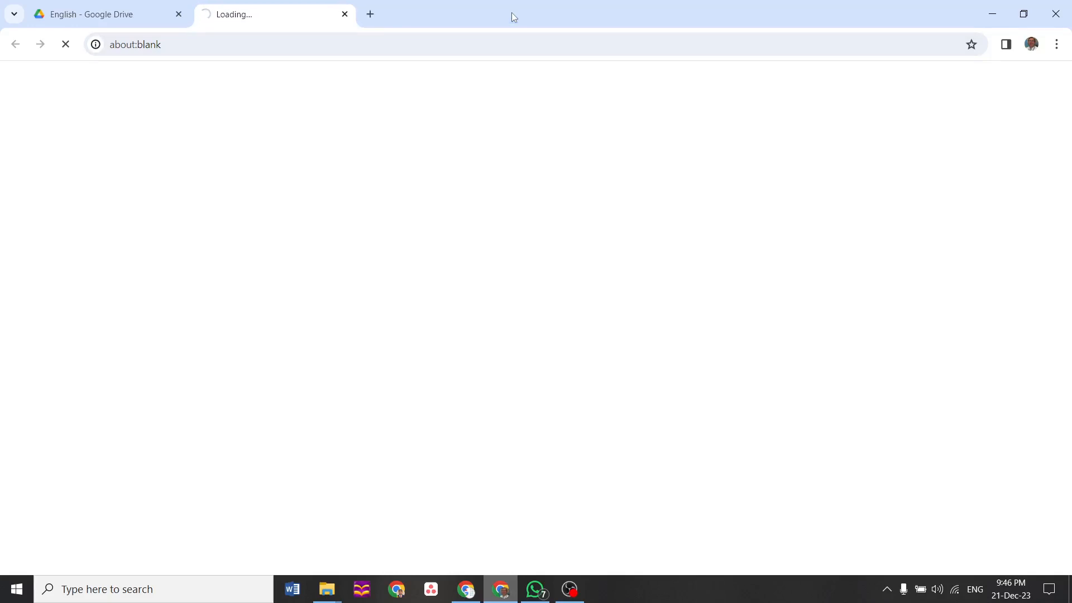
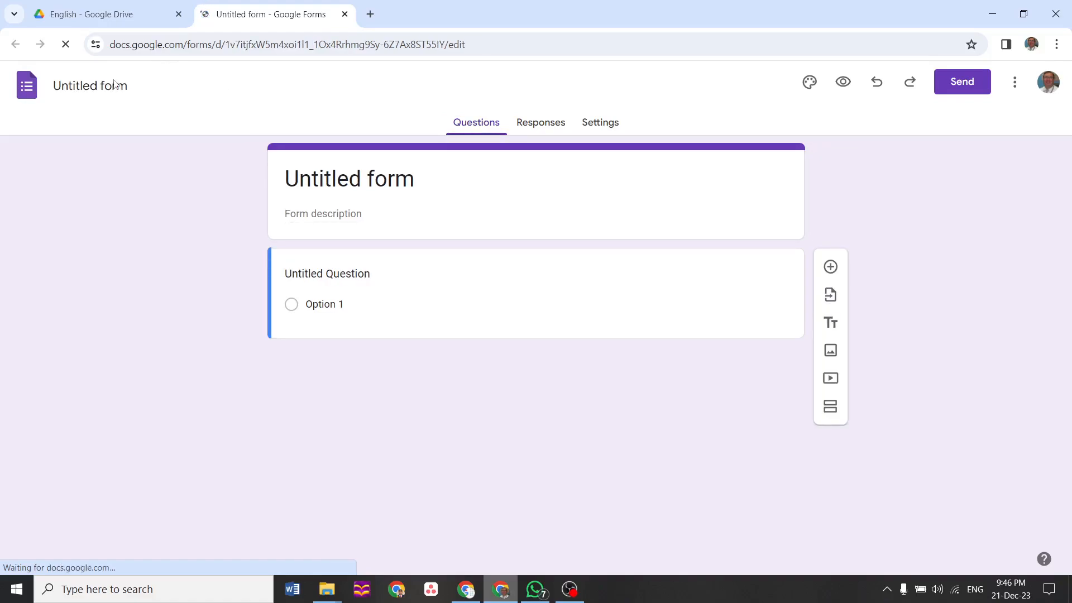
Retitle the untitled form to 'Class - 1 - English - Chapter No. 1'
click(112, 85)
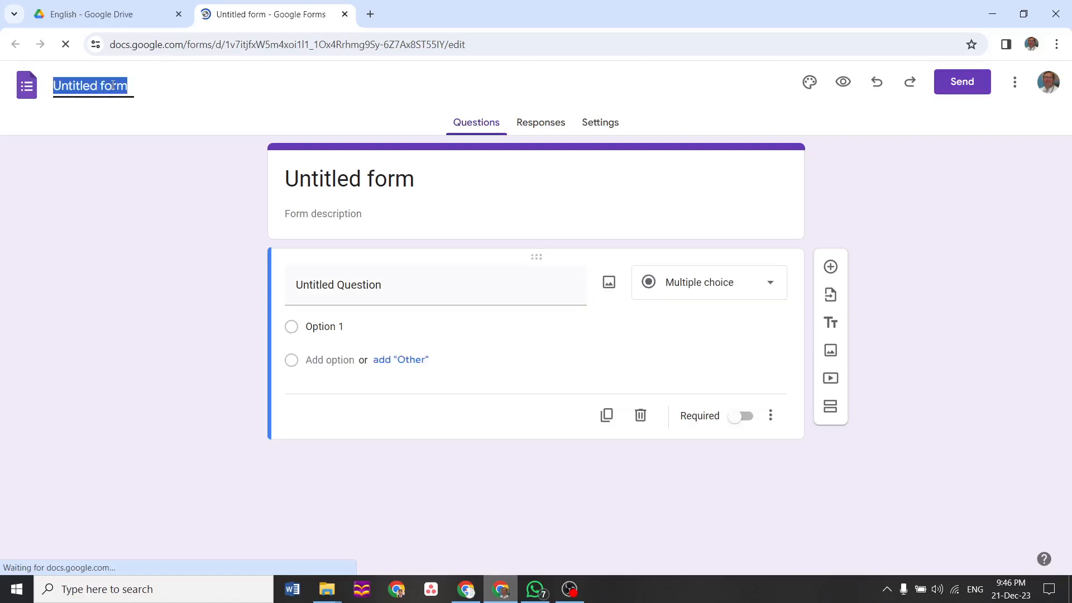
text(CHapte)
key(BackSpace)
key(BackSpace)
key(BackSpace)
key(BackSpace)
key(BackSpace)
key(BackSpace)
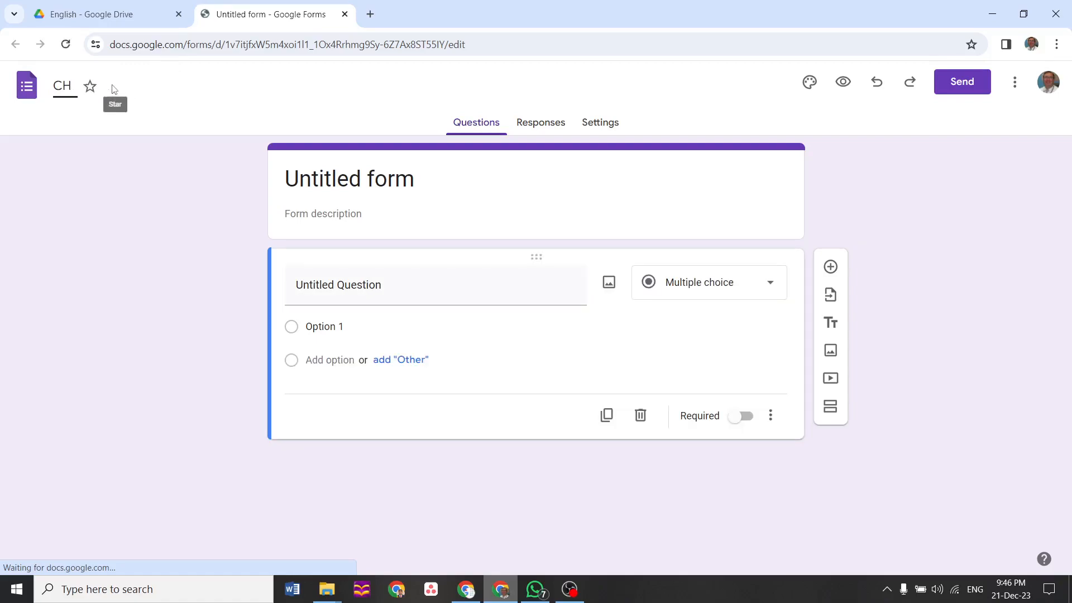
text(CLa)
key(BackSpace)
key(BackSpace)
text(l)
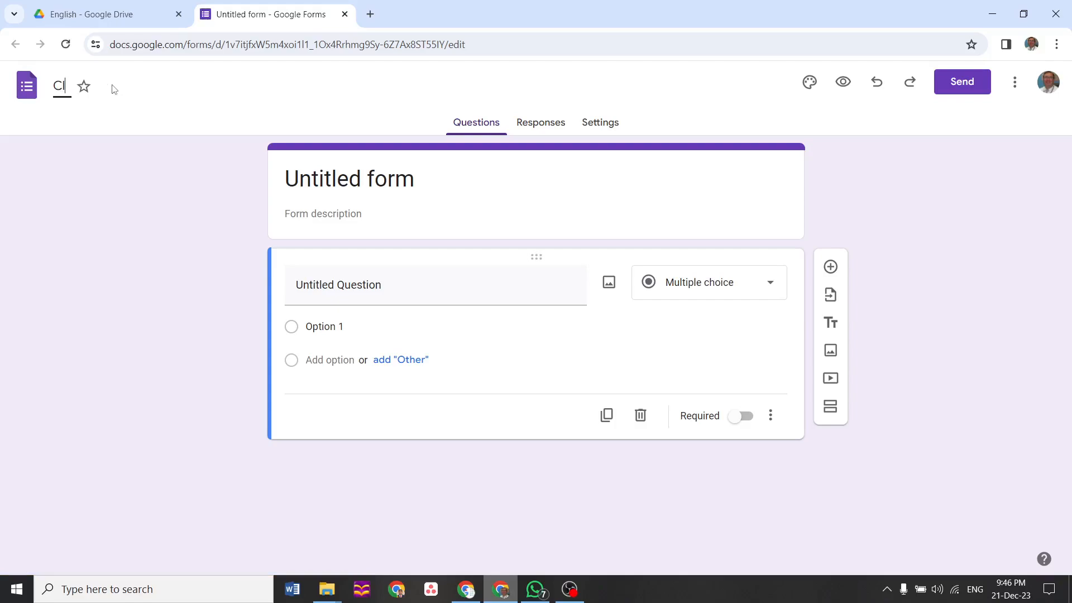
text(ass - I)
text(1)
text( - )
text(English)
text( -)
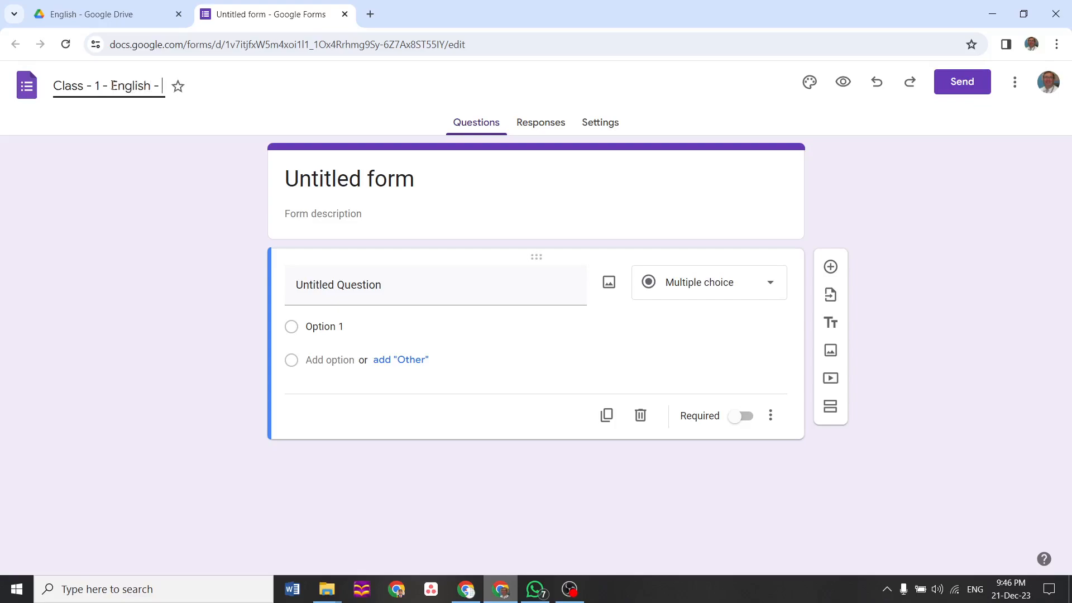
text( Chapter N)
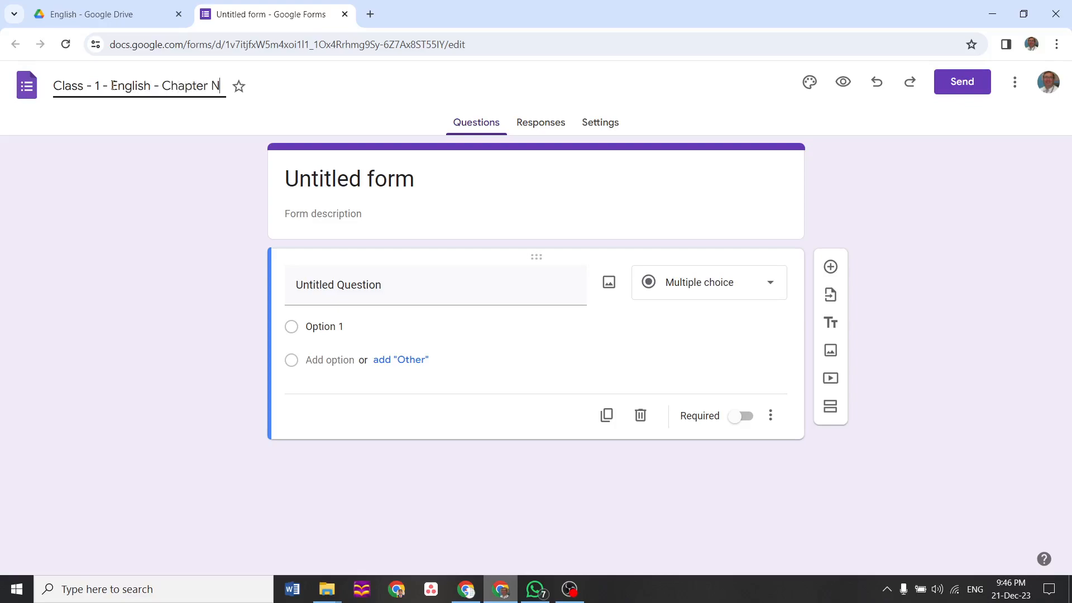
text(o. 1)
click(339, 181)
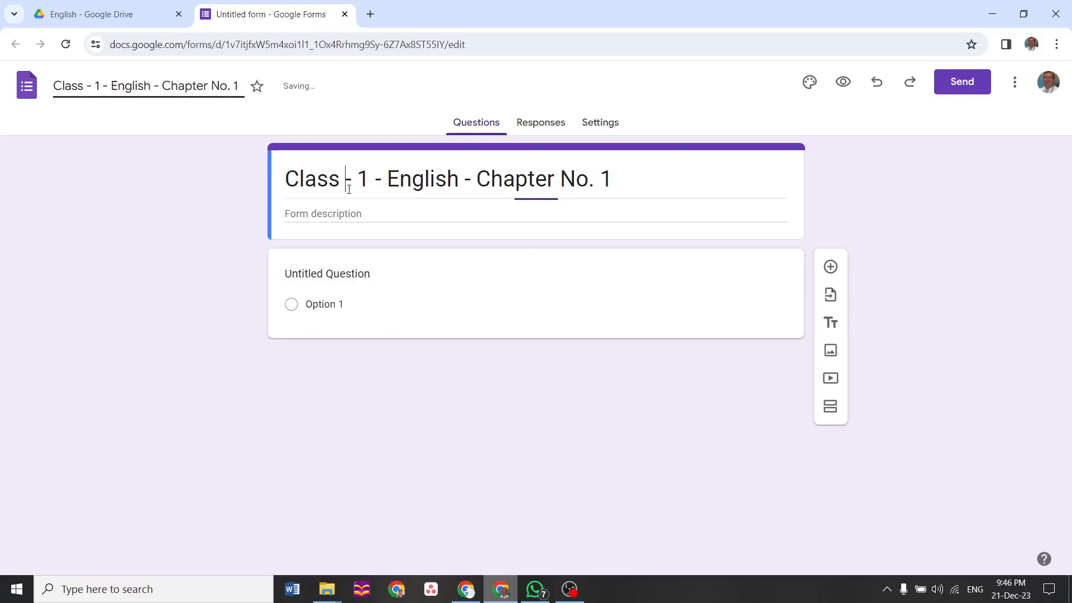
Switch on 'Make this a quiz' in Settings and return to the questions
click(615, 124)
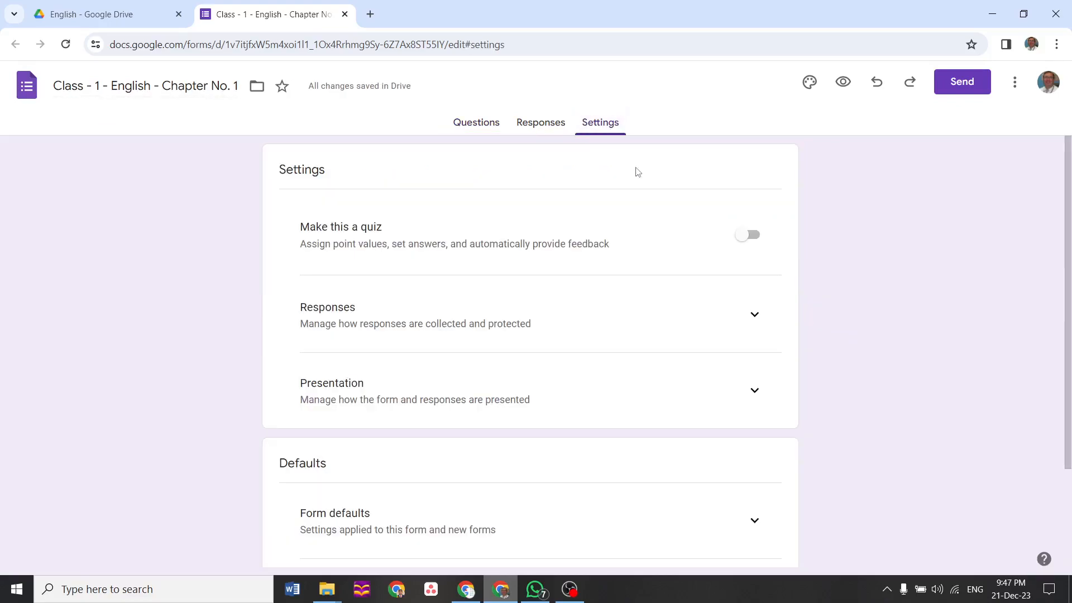
click(748, 237)
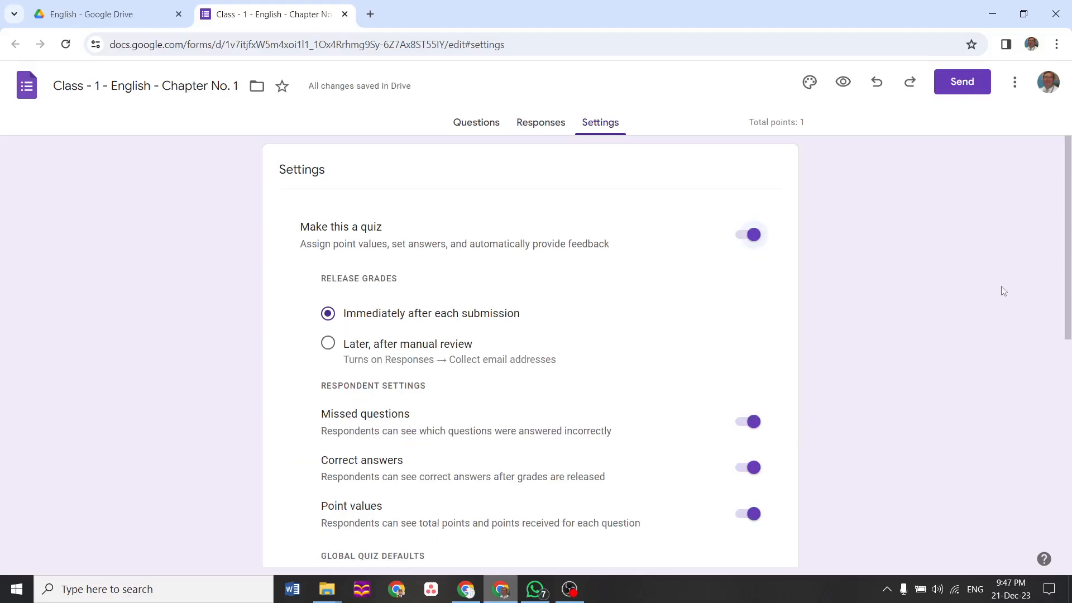
click(485, 126)
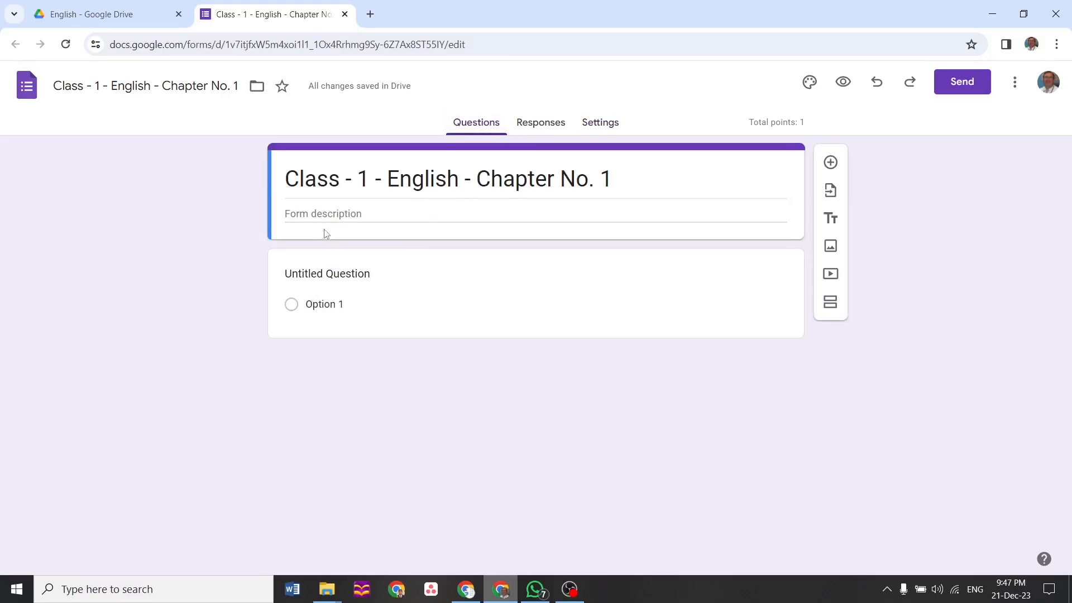
Write the first question 'Pakistan came to being in' with options 1945, 1947 and 1940
click(314, 277)
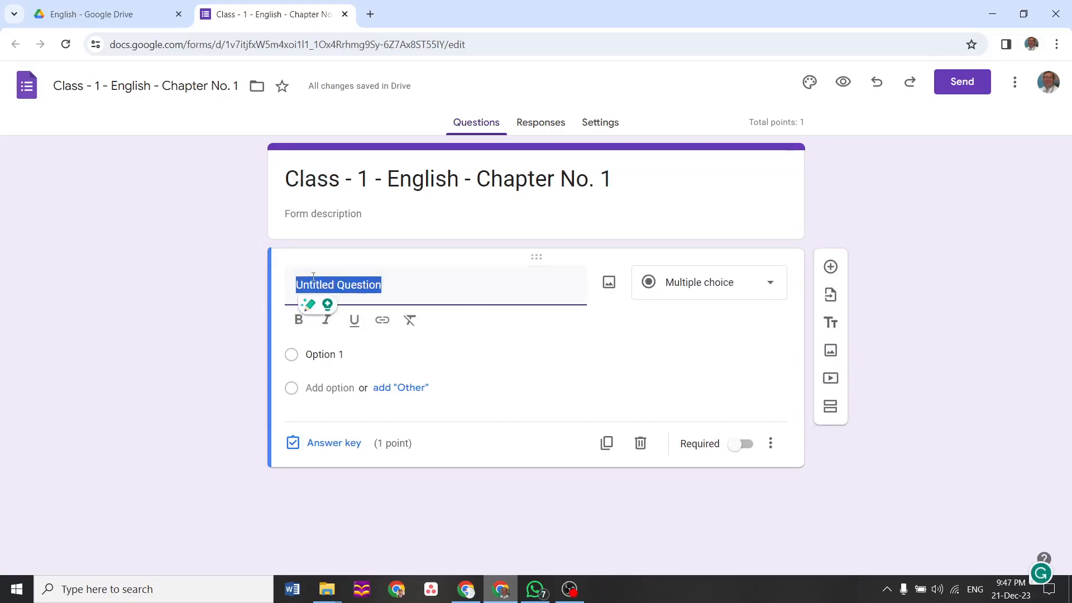
text(Pakistgan)
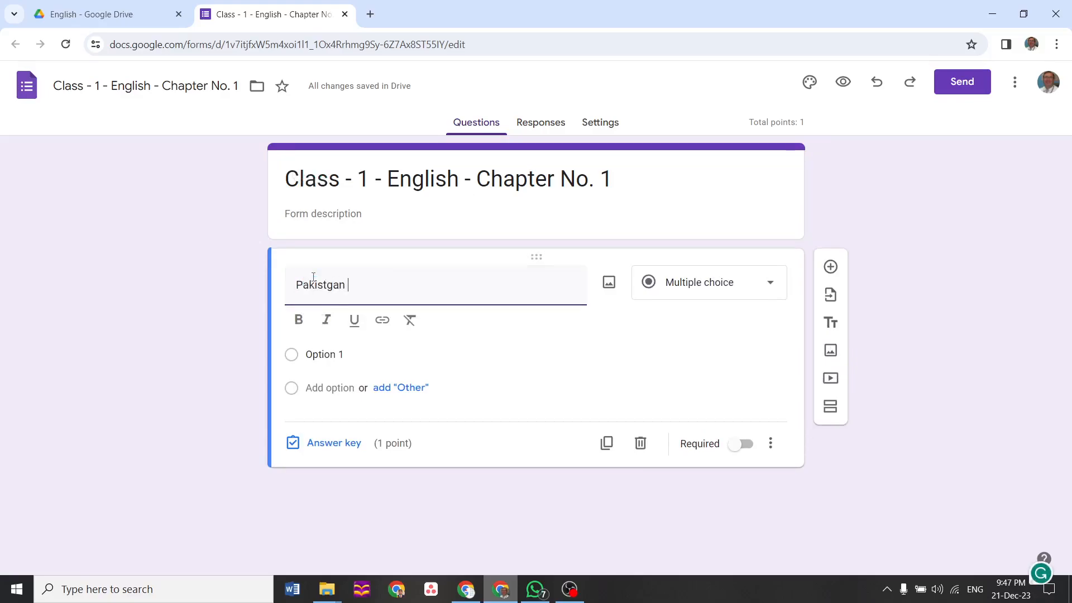
key(BackSpace)
key(BackSpace)
key(BackSpace)
text(an came to being in)
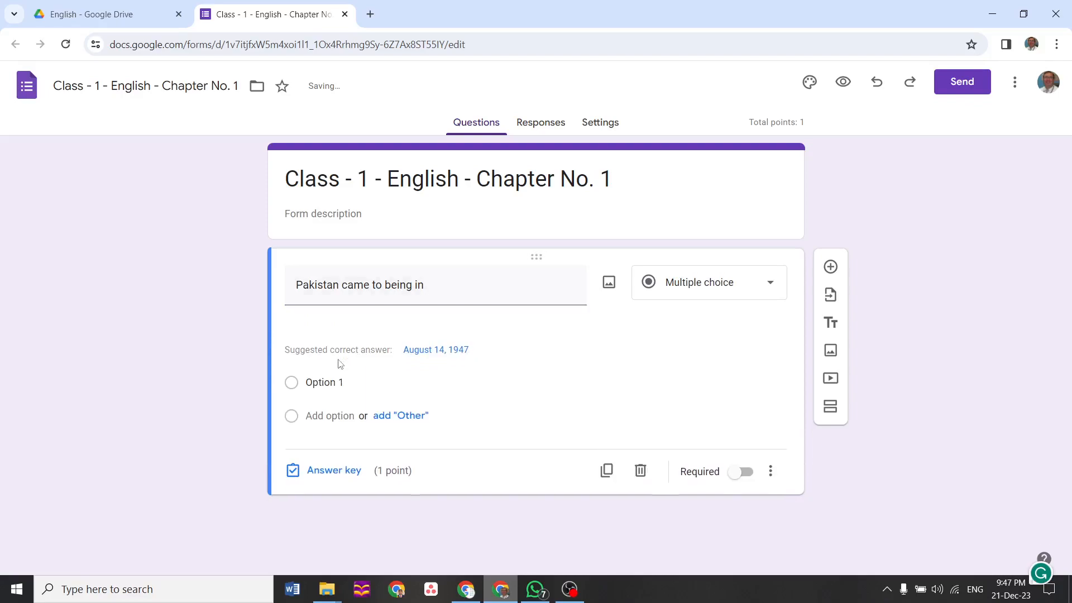
click(330, 358)
text(194)
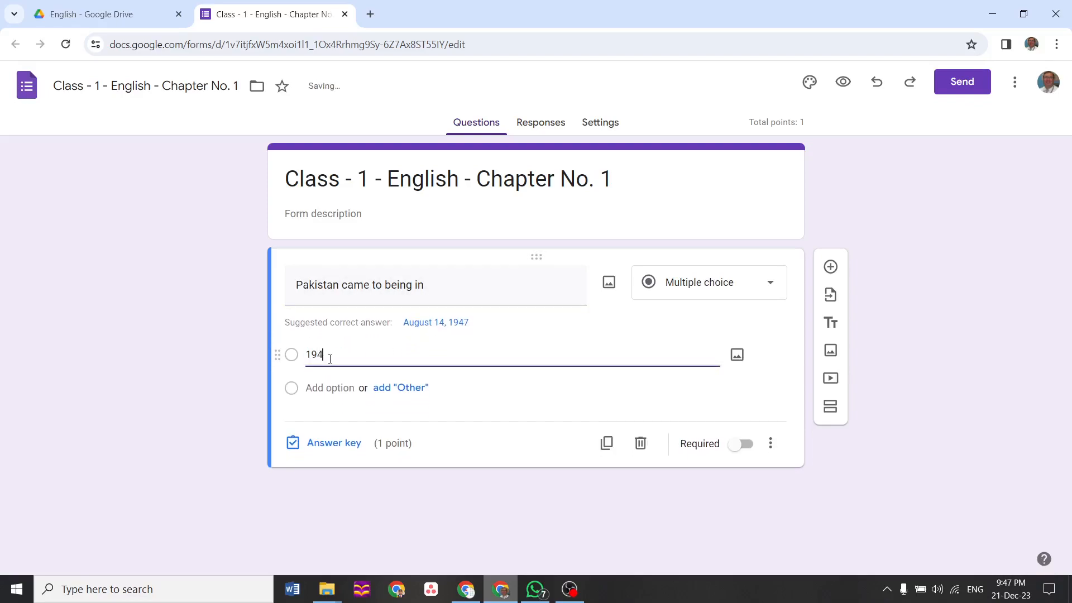
text(5)
click(327, 388)
text(1947)
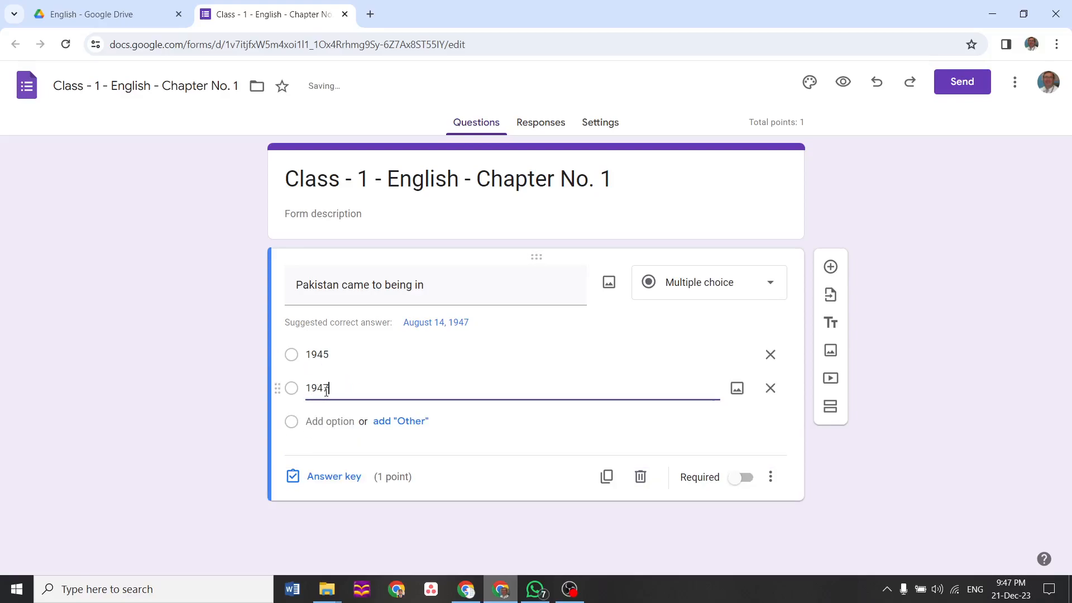
click(326, 423)
text(1)
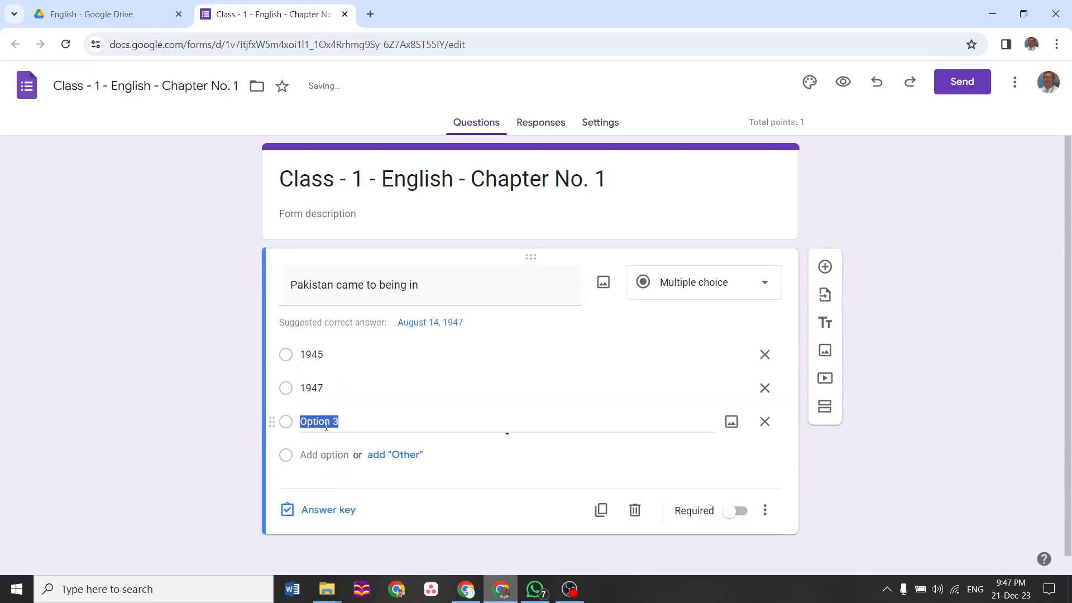
text(940)
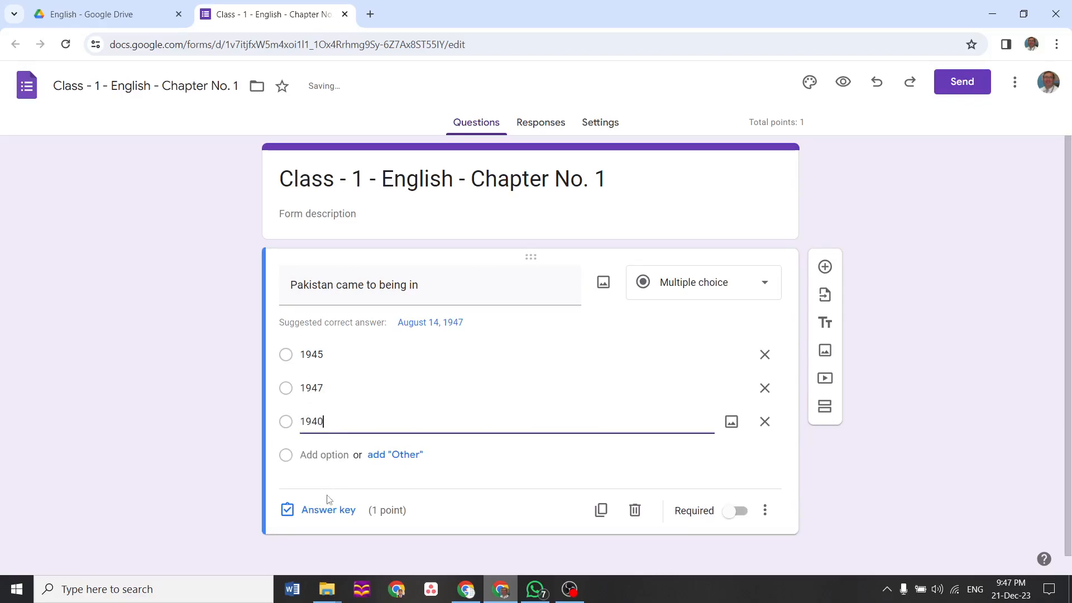
Key 1947 as the correct answer and make the question required
click(328, 511)
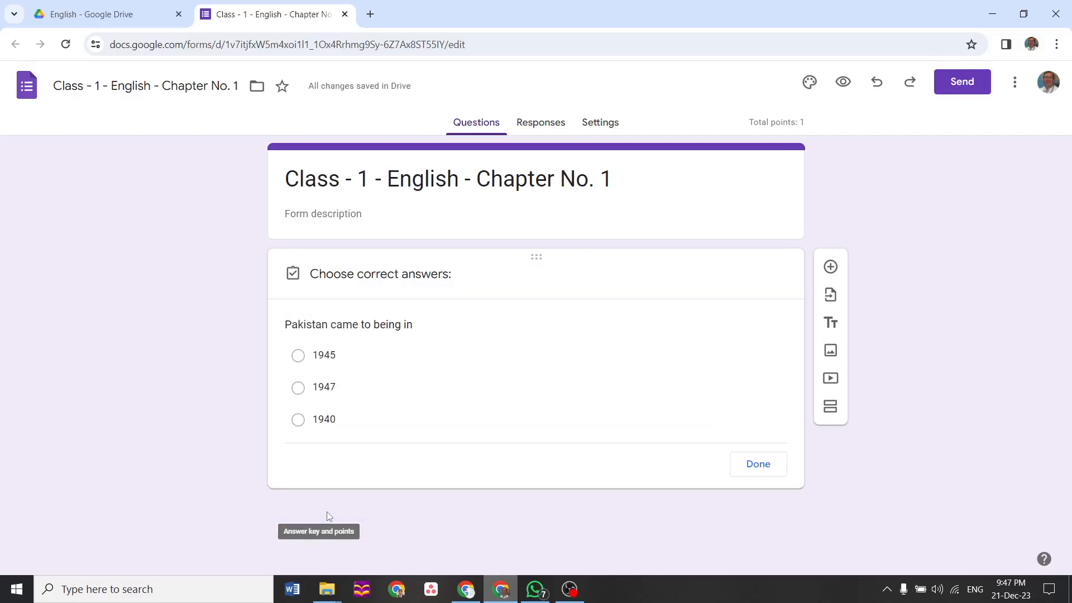
click(299, 390)
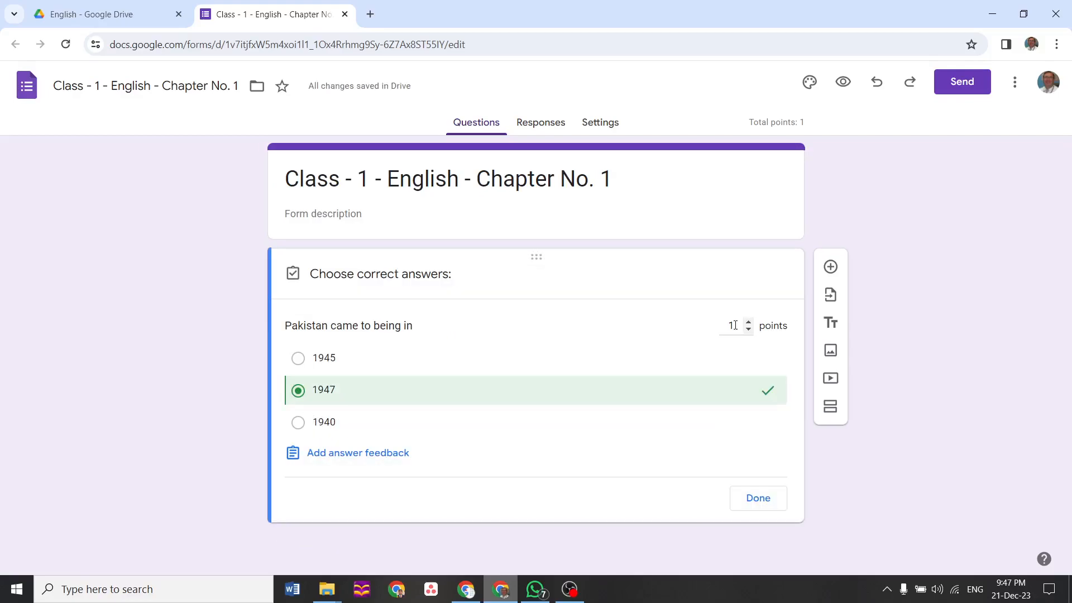
click(774, 509)
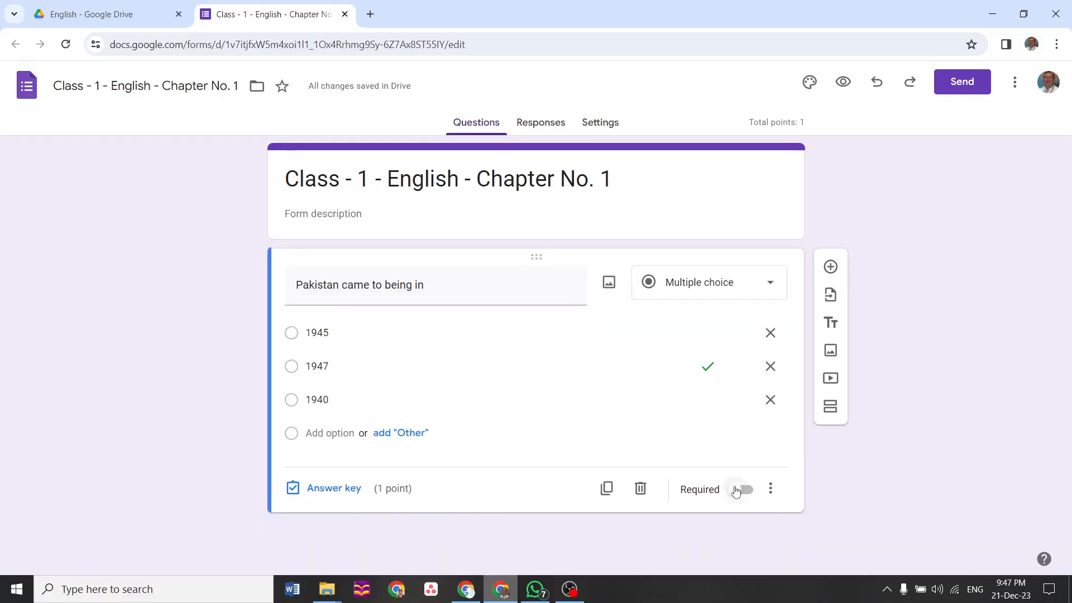
click(735, 483)
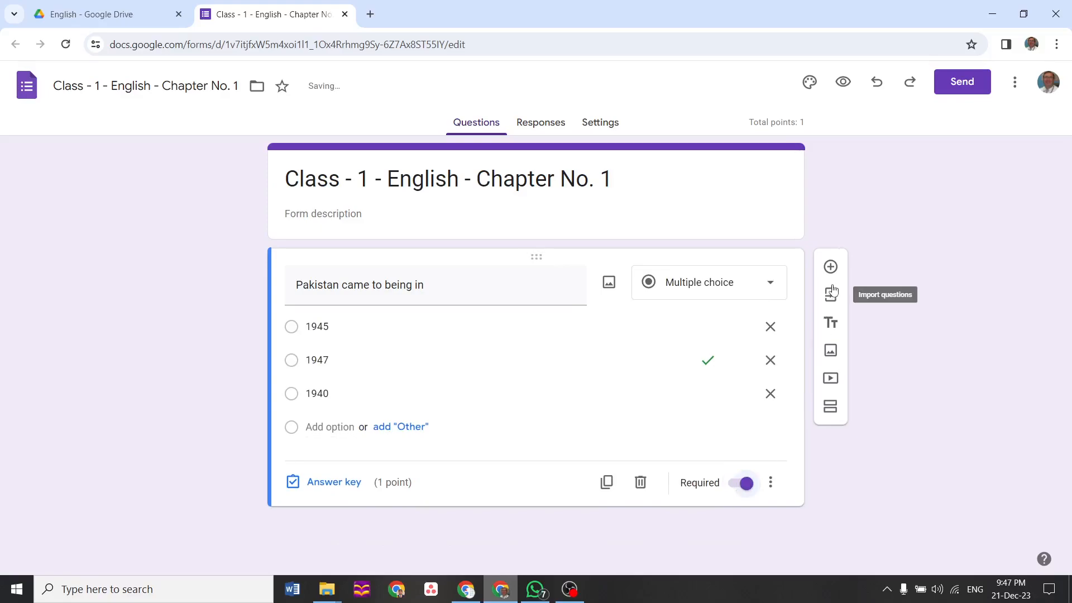
Add a short-answer 'Name' question and drag it above the Pakistan question
click(836, 265)
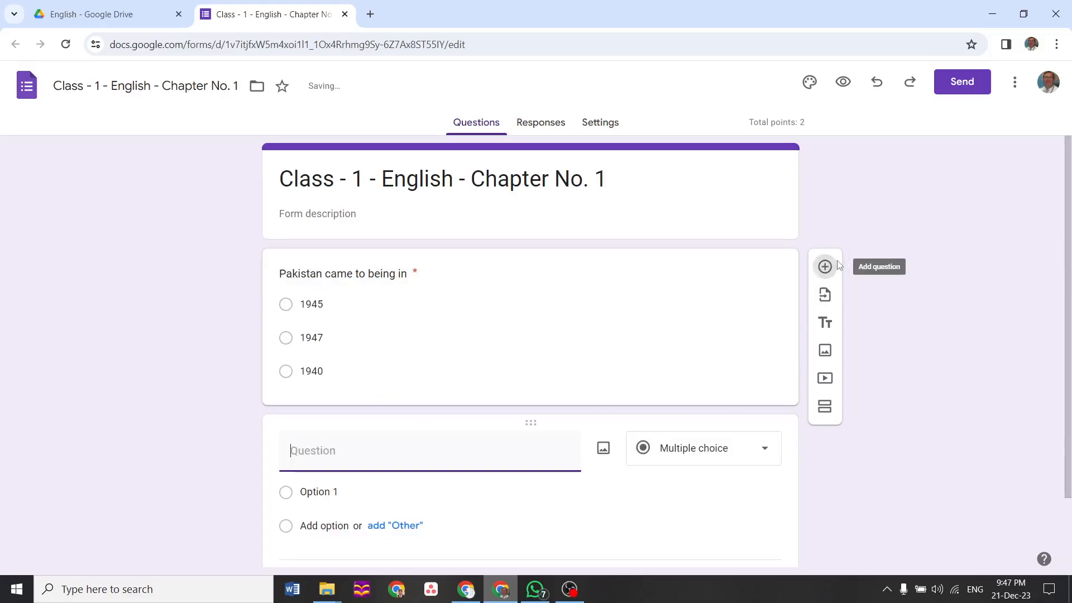
text(Name)
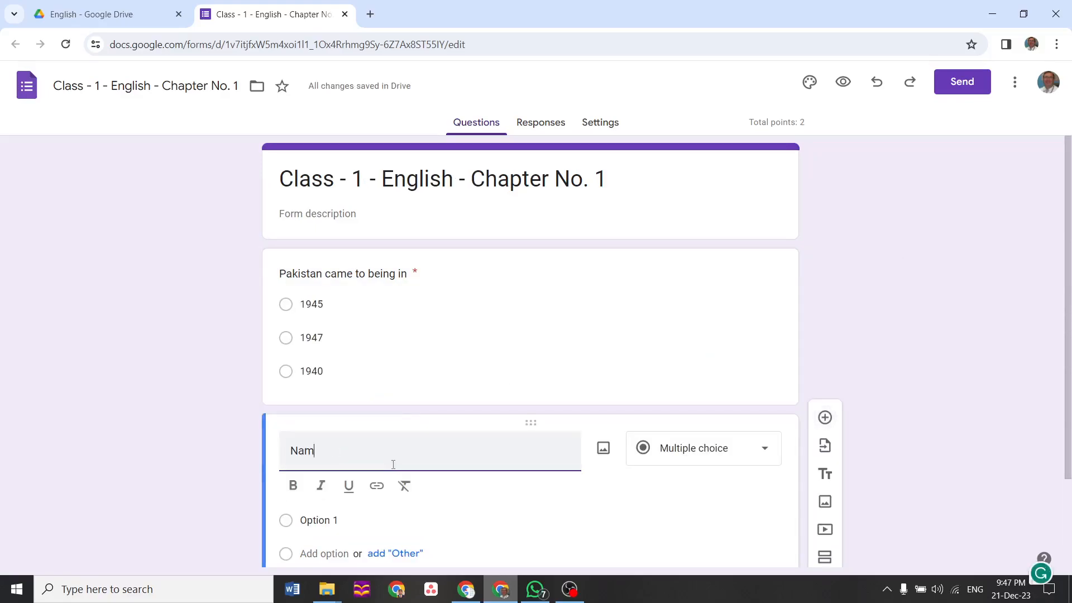
click(731, 458)
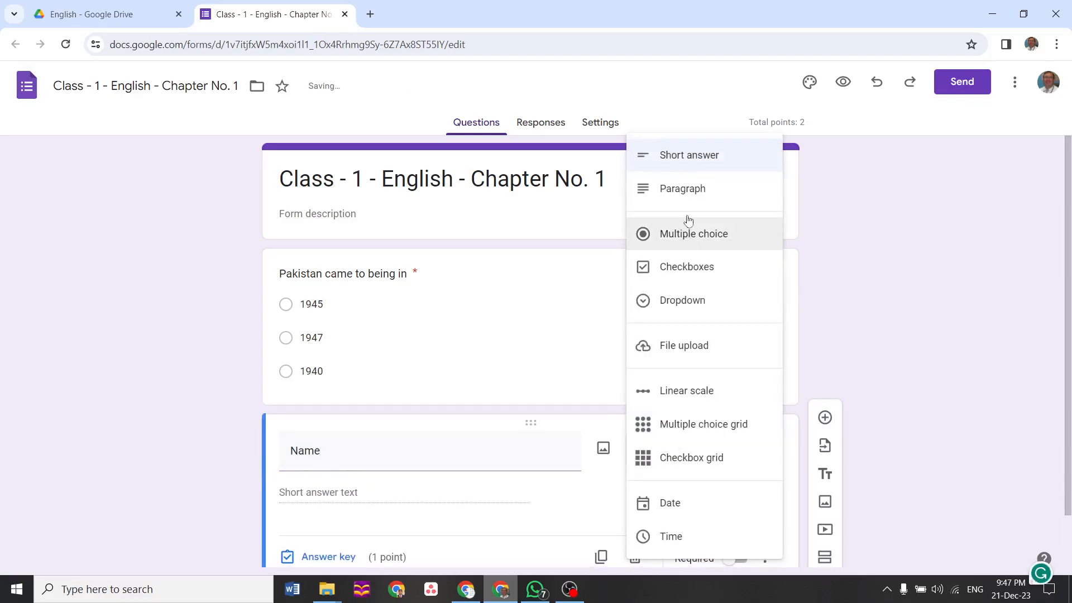
click(692, 162)
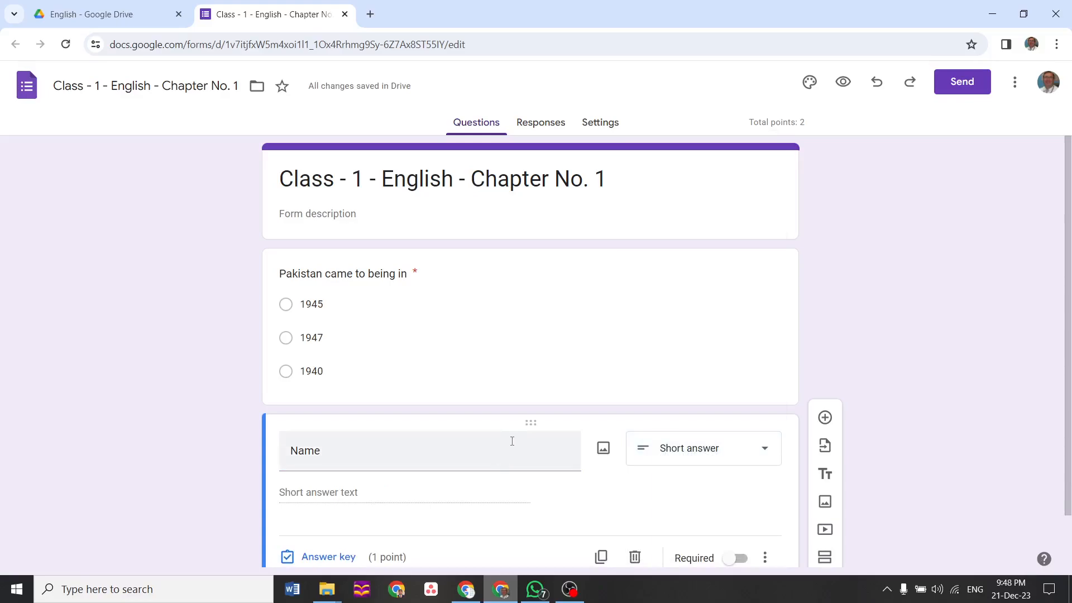
drag(530, 424, 531, 249)
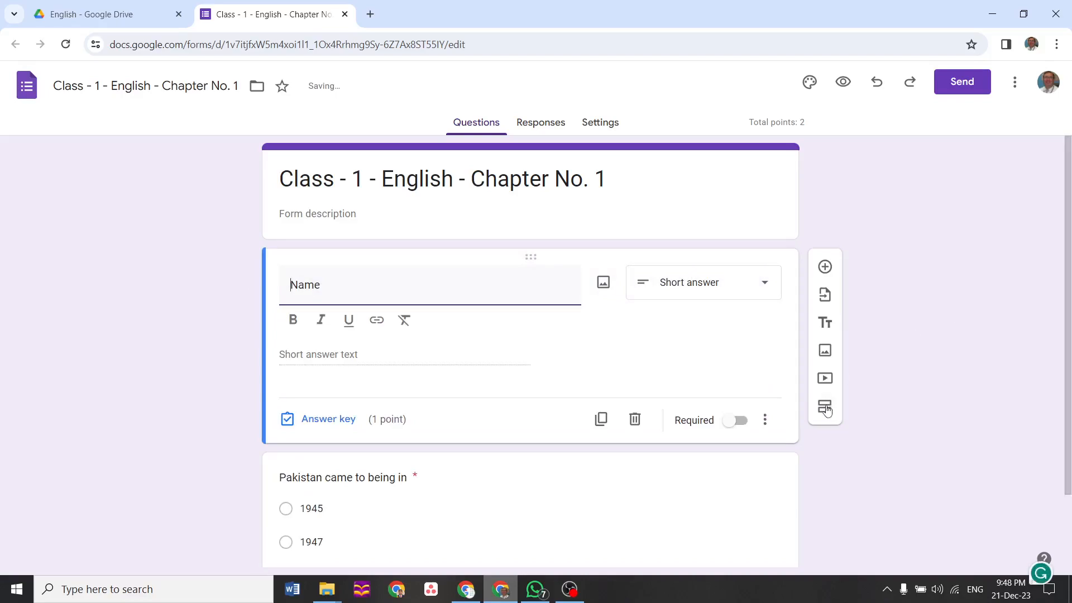
scroll(1070, 299, down, 1)
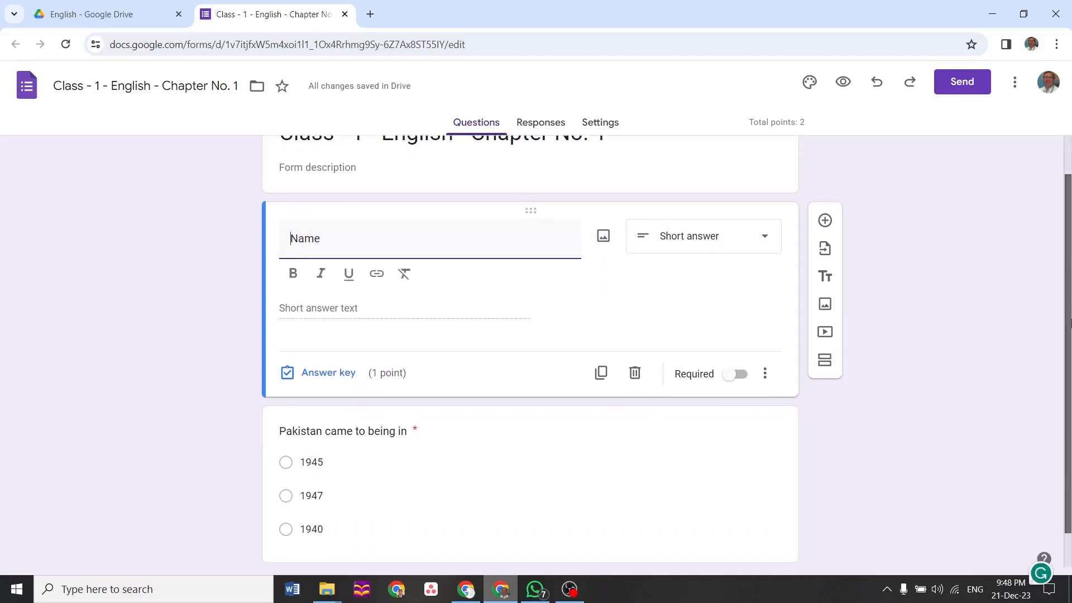
drag(1071, 330, 1070, 361)
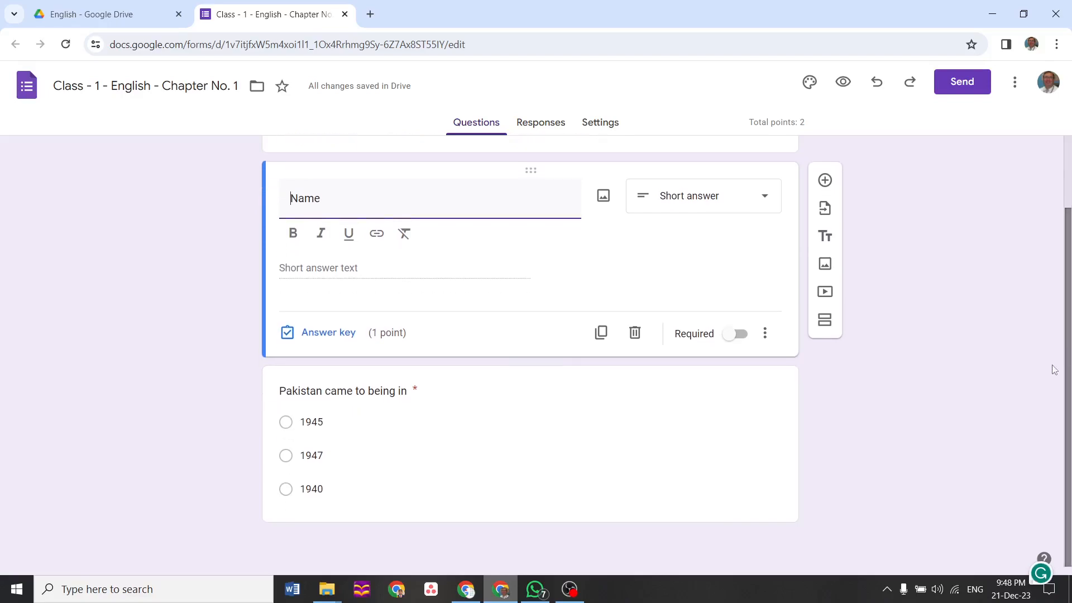
click(477, 488)
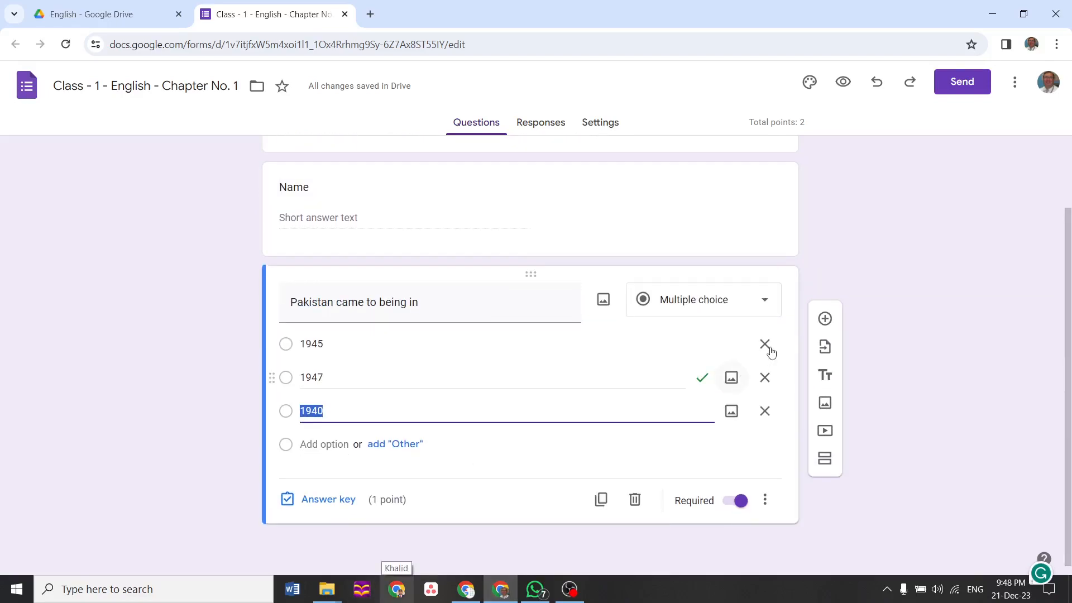
Duplicate the Pakistan question and retitle the copy 'Pakistan has provinces'
click(606, 508)
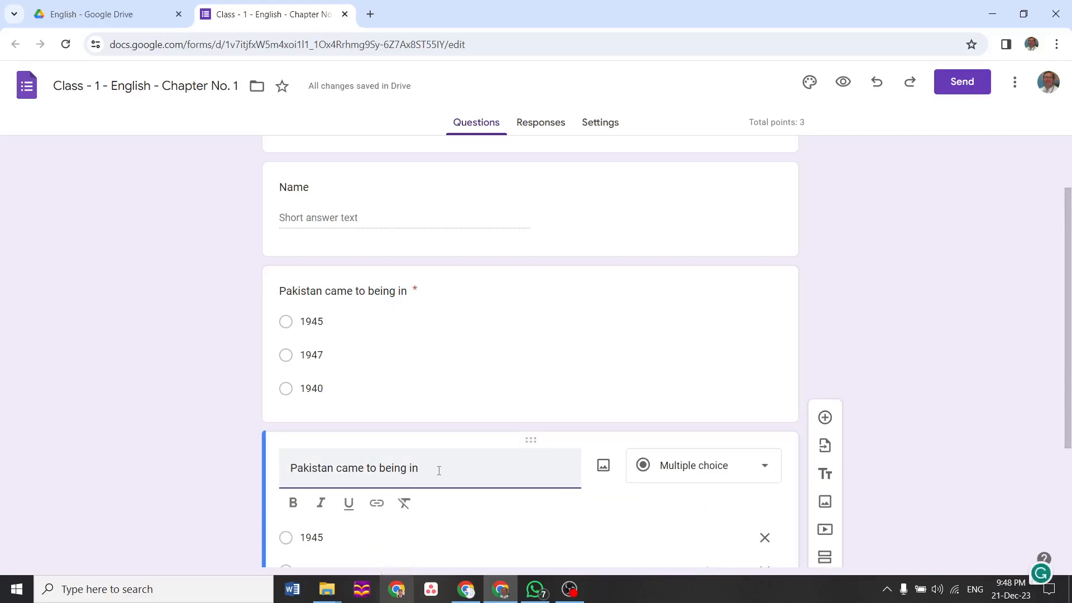
key(BackSpace)
key(BackSpace)
key(BackSpace)
key(BackSpace)
key(BackSpace)
key(BackSpace)
key(BackSpace)
key(BackSpace)
key(BackSpace)
key(BackSpace)
key(BackSpace)
key(BackSpace)
key(BackSpace)
key(BackSpace)
text(has)
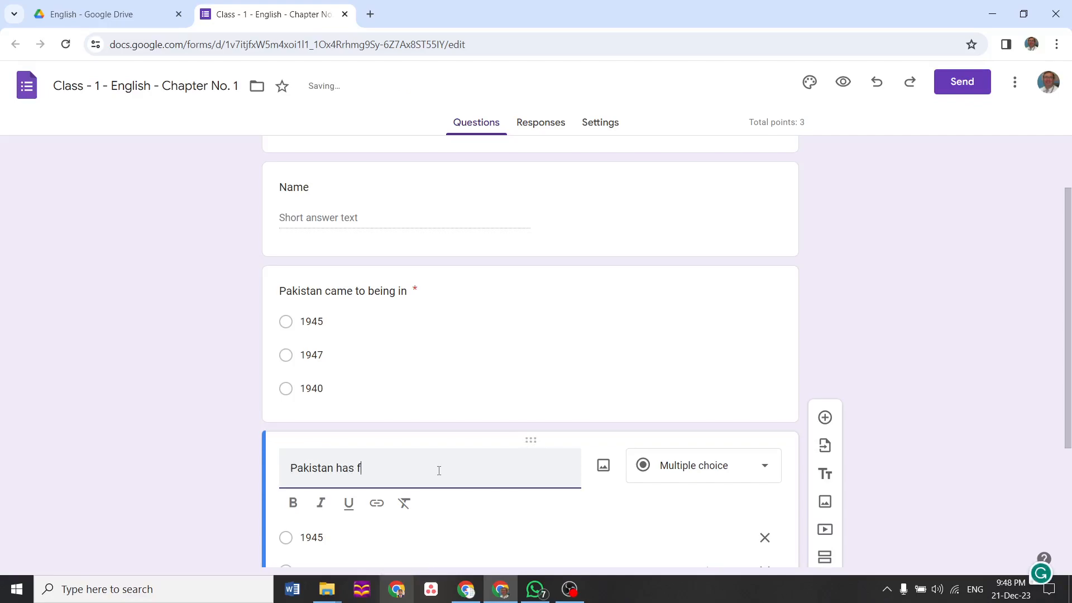
text( pe)
key(BackSpace)
text(rovinces)
Change the copy's options to 5, 4 and 3, keying 5 and 4 as correct
click(330, 536)
text(5)
drag(1070, 333, 1069, 410)
click(367, 430)
text(5)
text(4)
click(321, 467)
text(3)
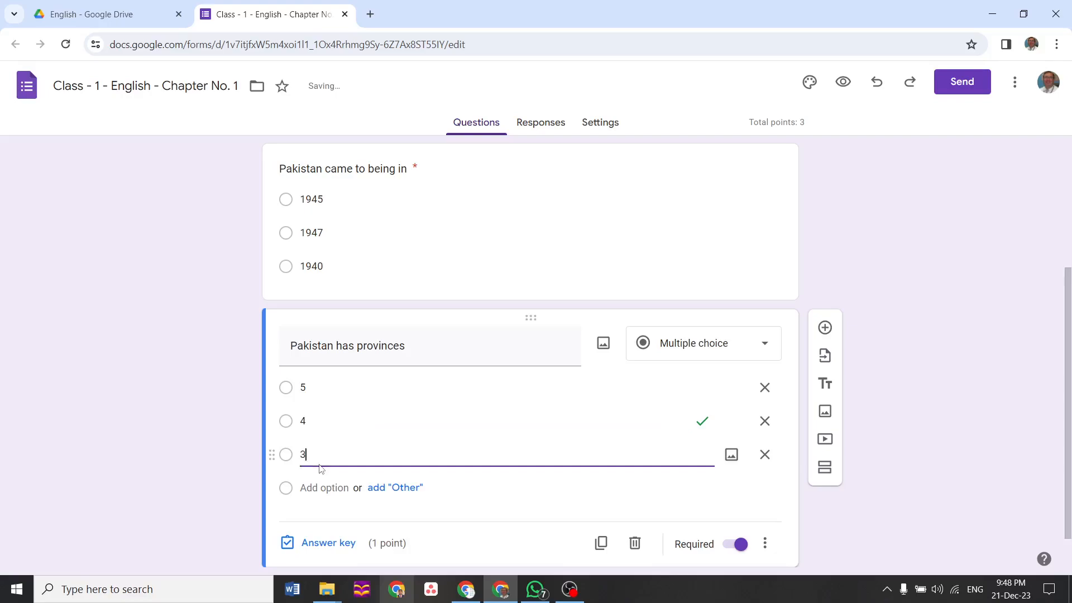
click(341, 388)
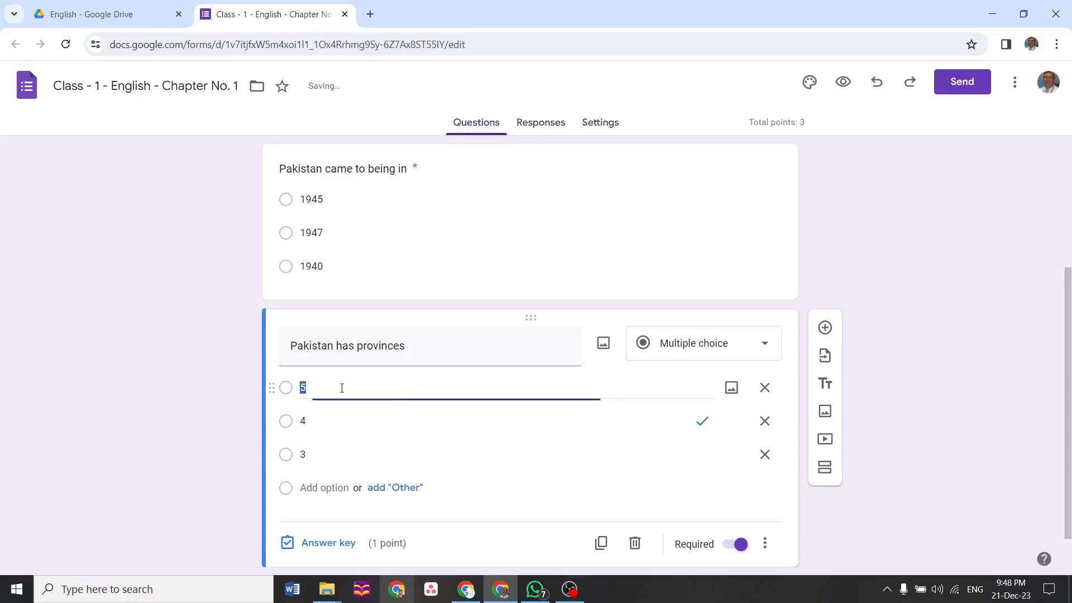
click(330, 543)
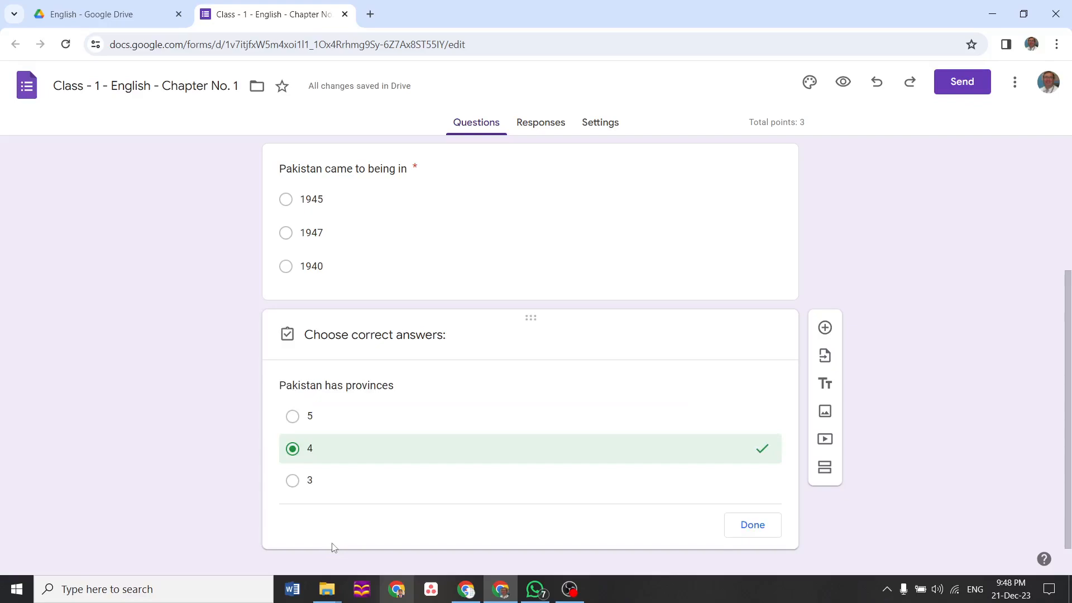
click(320, 426)
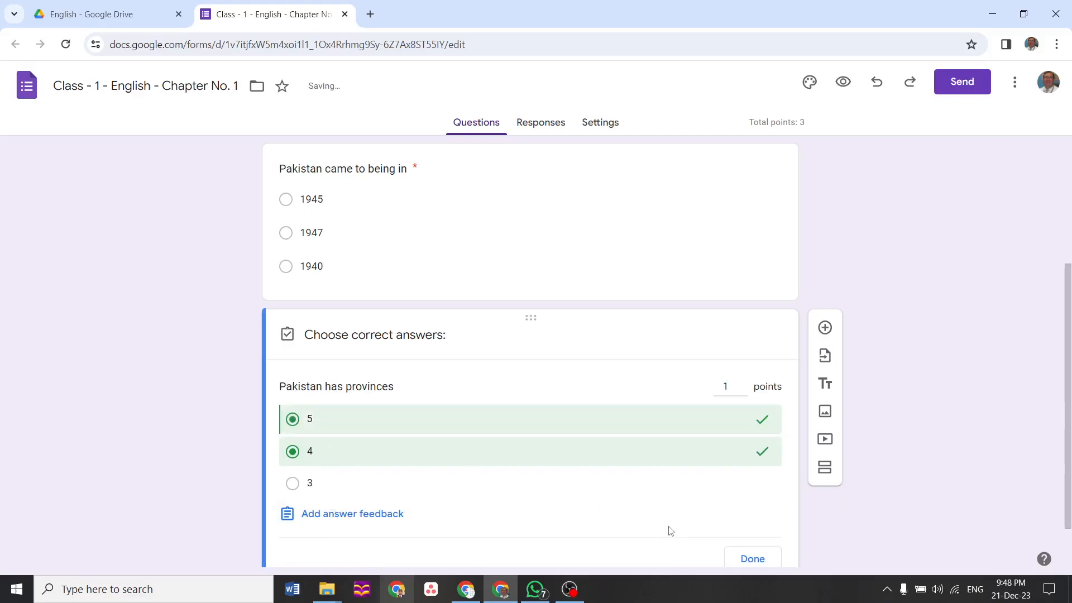
click(768, 560)
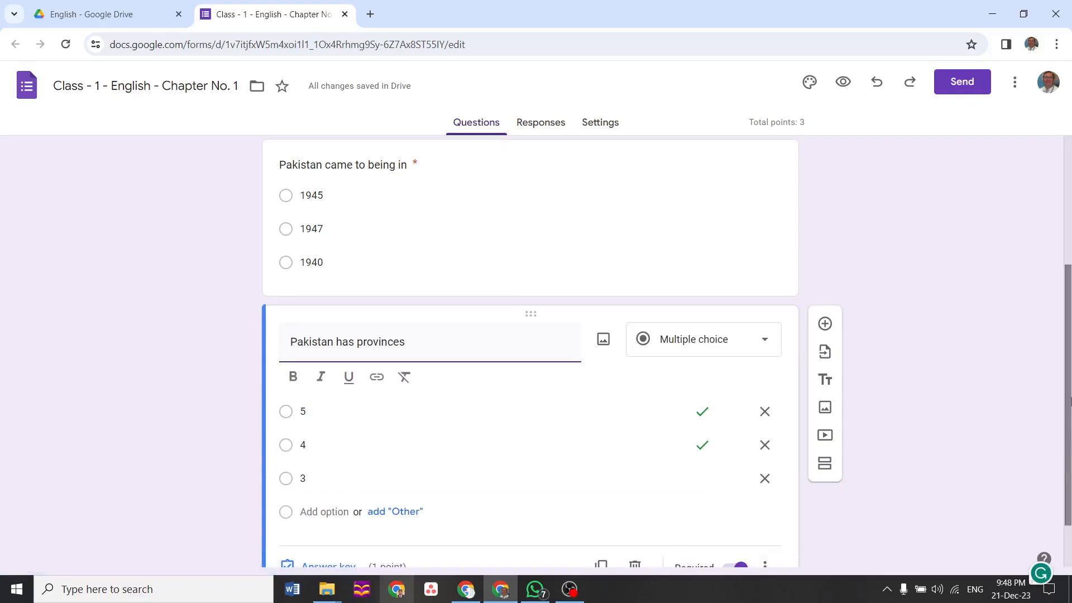
Open the answer key of the short-answer Name question
scroll(662, 274, up, 5)
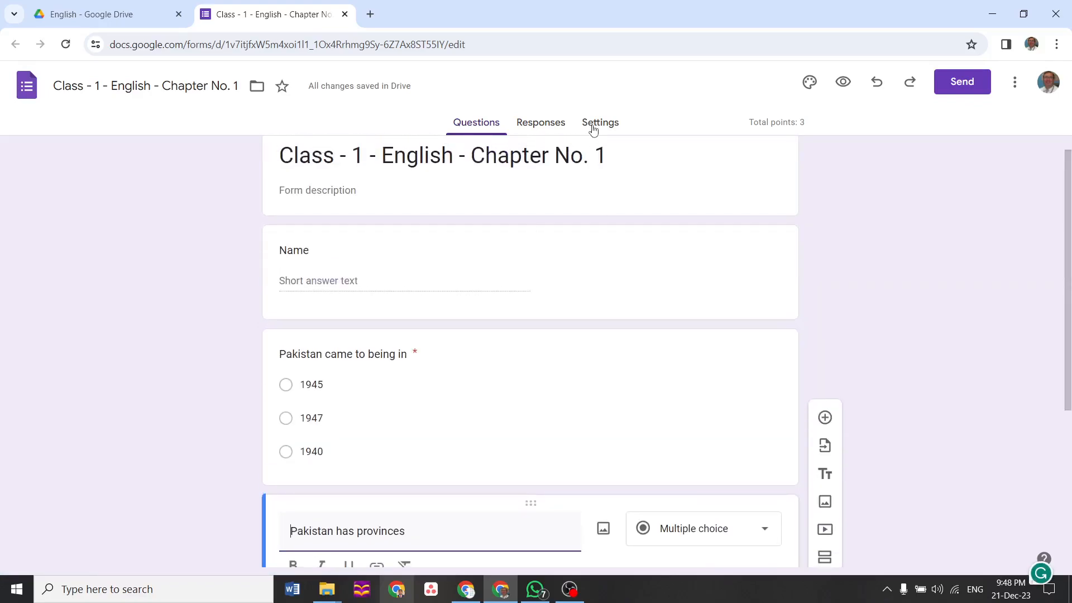
click(498, 271)
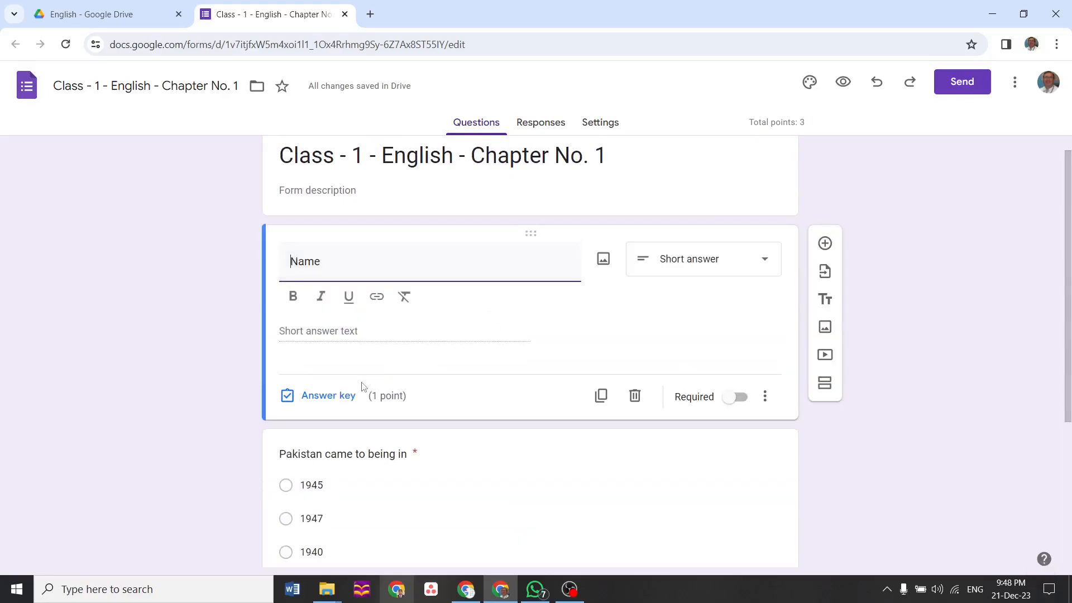
click(352, 397)
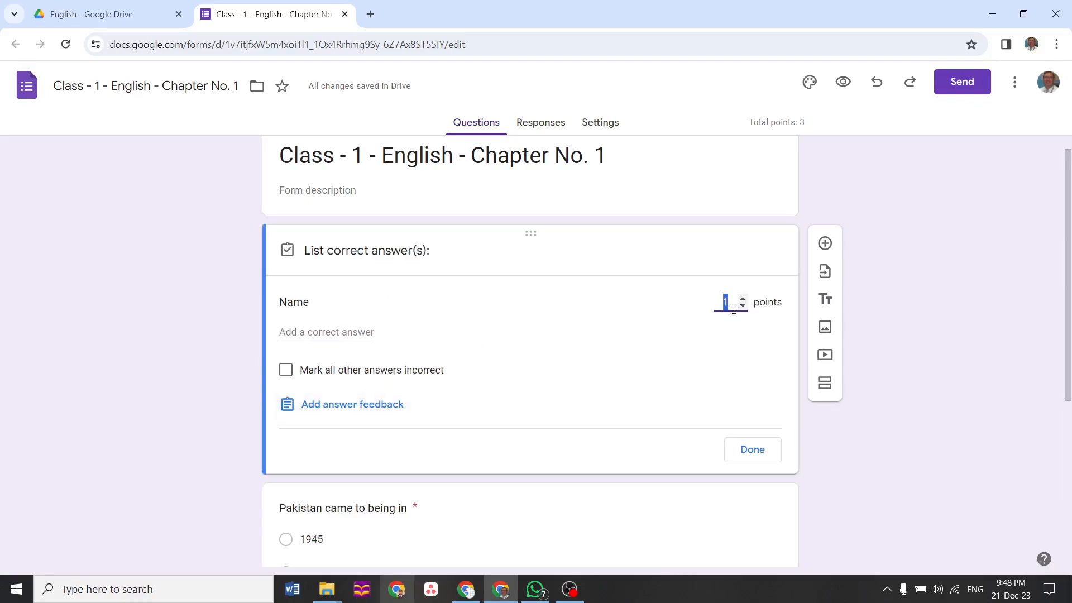
Set the Name question to 0 points and close its answer key
click(751, 467)
click(750, 455)
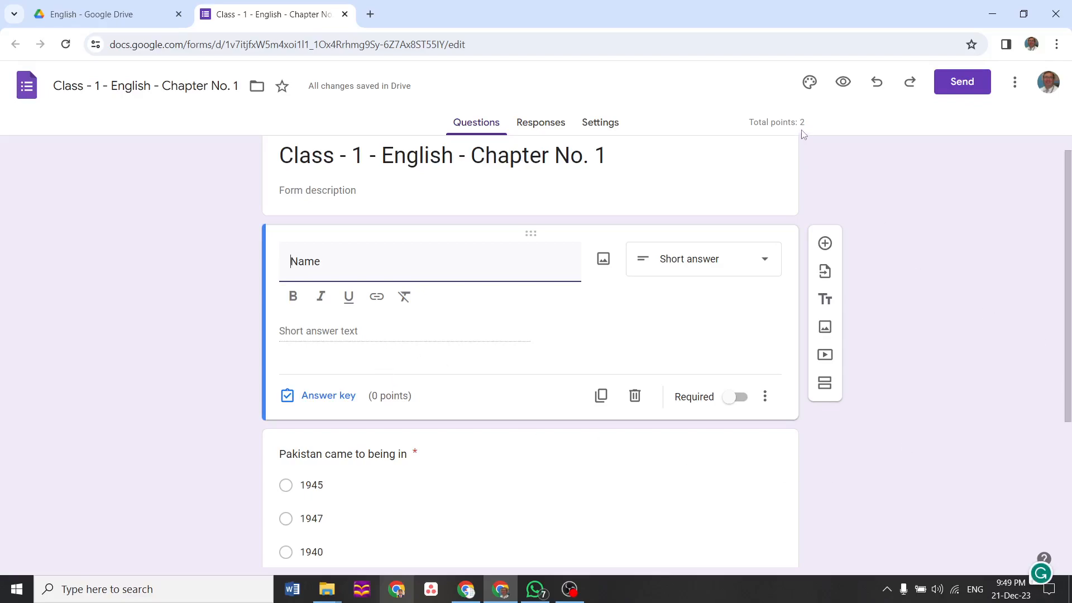
In quiz settings, toggle Correct answers off and back on so respondents still see them
click(613, 123)
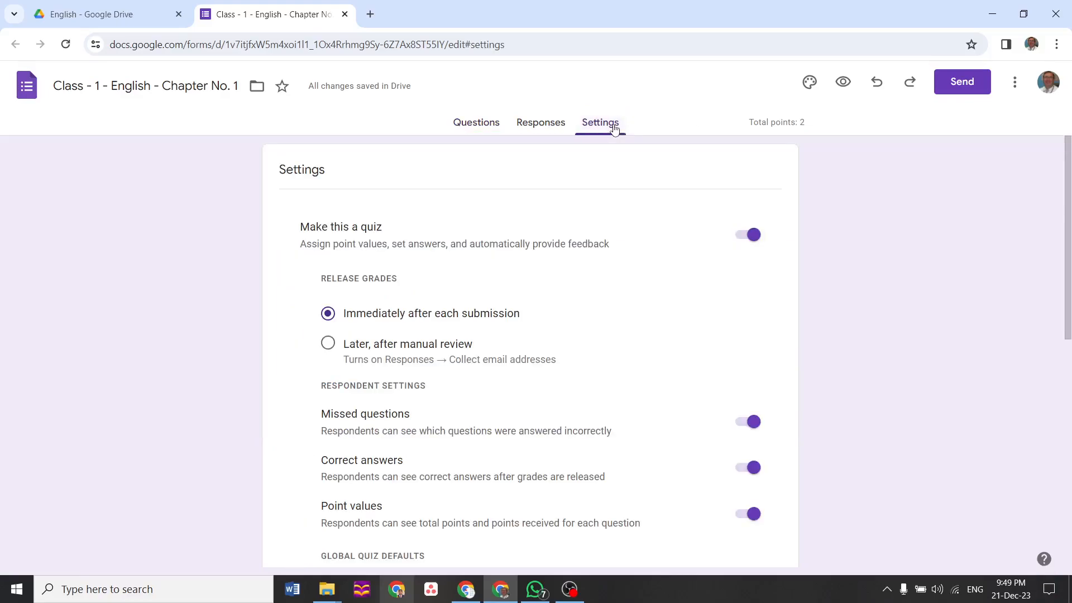
scroll(1068, 337, down, 1)
scroll(1068, 337, down, 2)
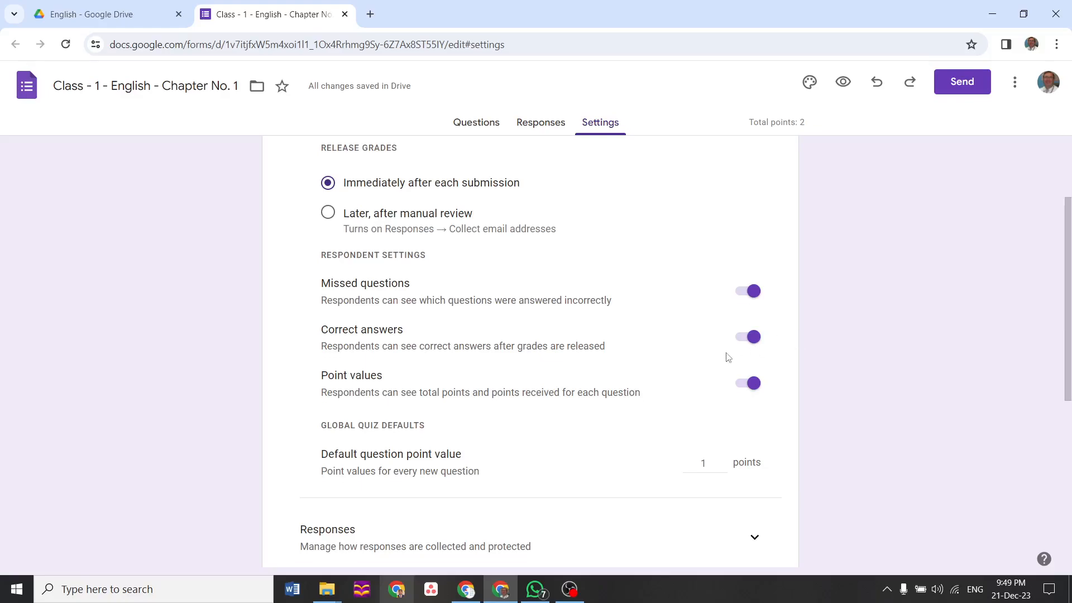
click(753, 338)
click(752, 339)
scroll(1055, 309, down, 3)
drag(1071, 386, 1055, 290)
scroll(1032, 208, up, 2)
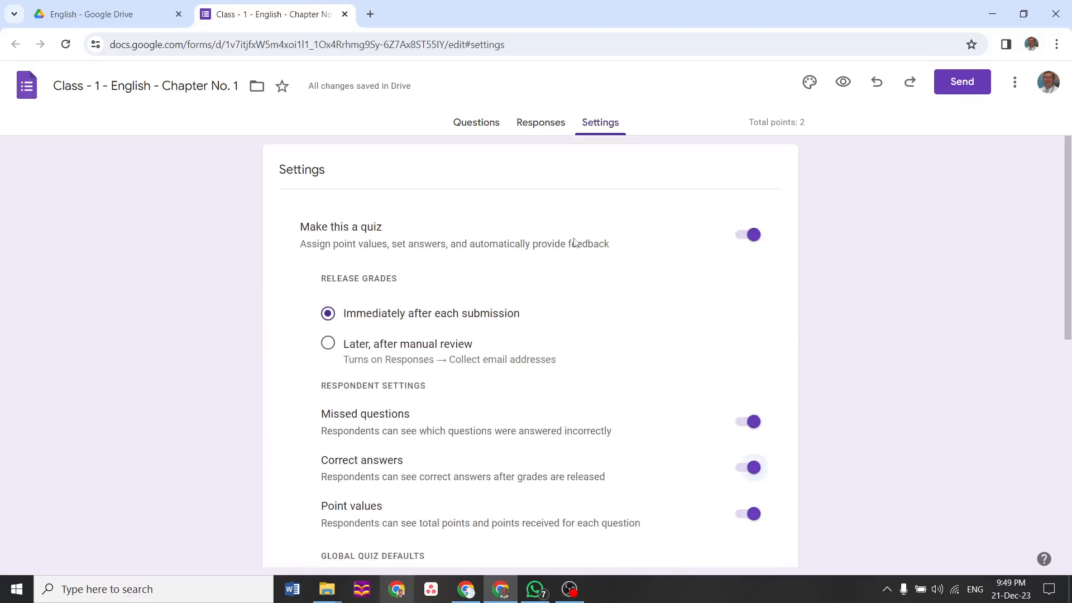
Preview the quiz as a respondent, trying the Name field, then close the preview
click(846, 83)
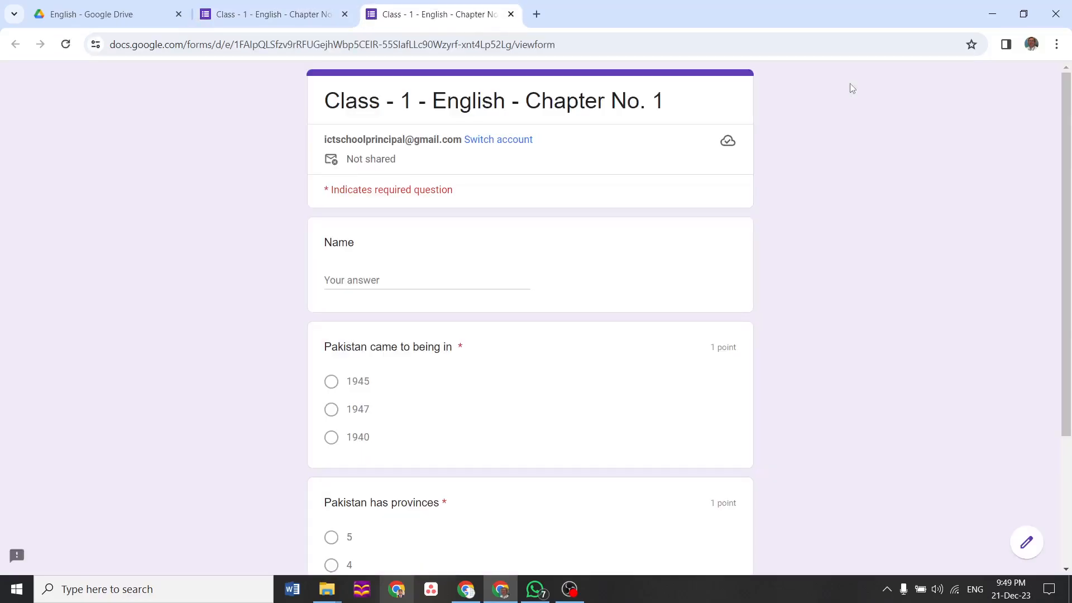
click(420, 279)
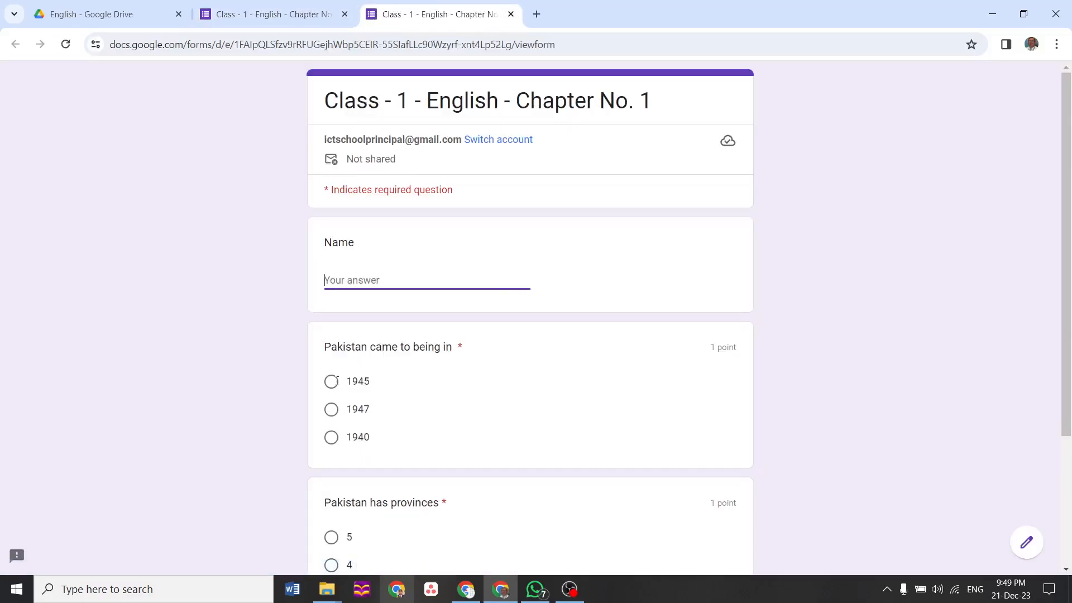
scroll(1049, 350, down, 3)
scroll(1030, 226, up, 3)
click(511, 15)
Copy the form's shortened forms.gle link from the Send dialog
click(958, 83)
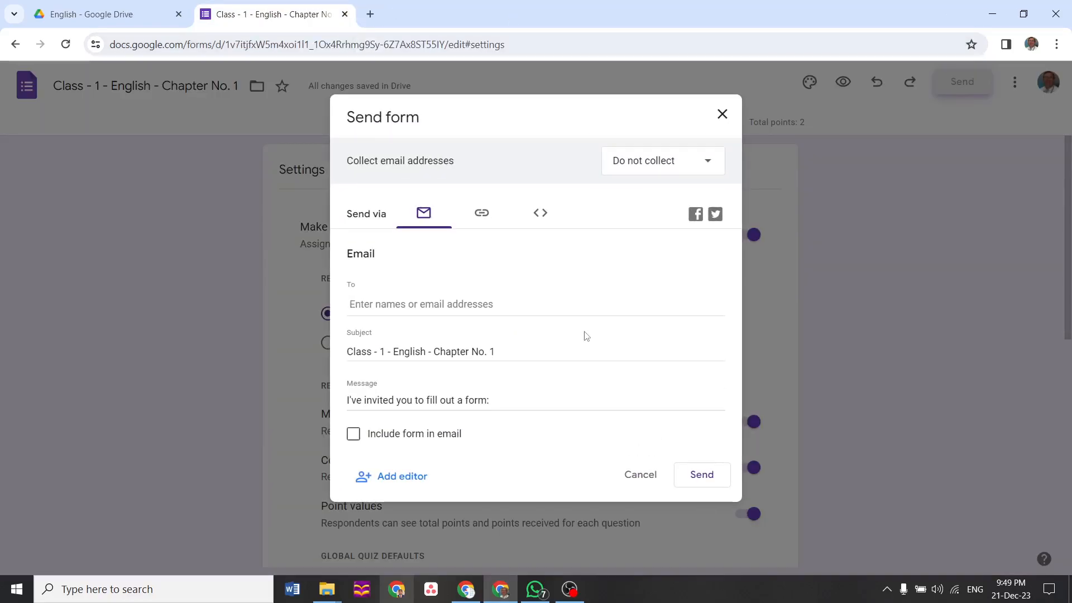
click(481, 213)
click(354, 303)
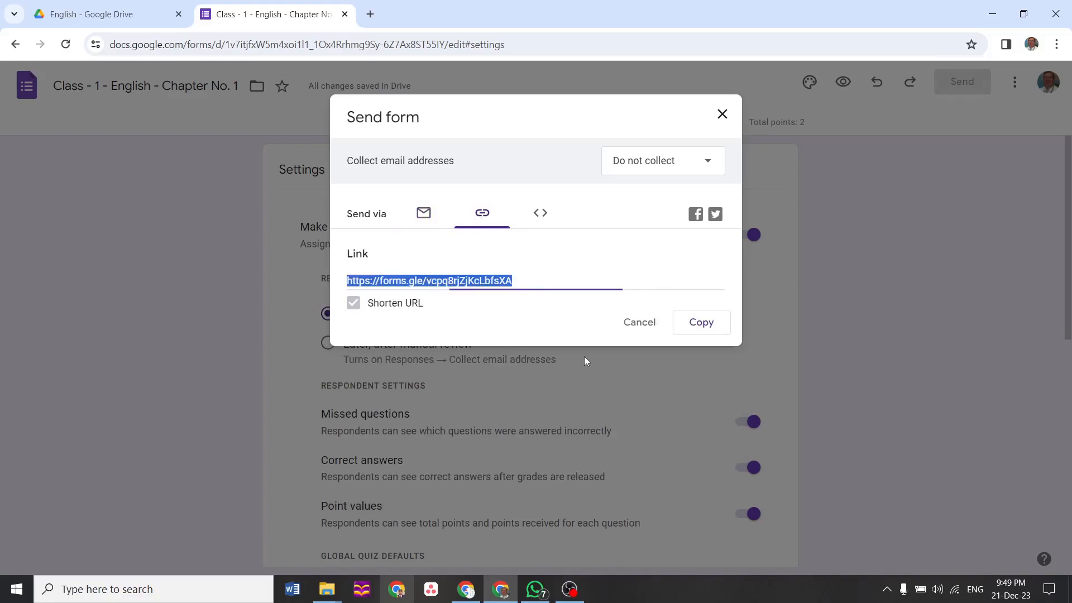
click(701, 323)
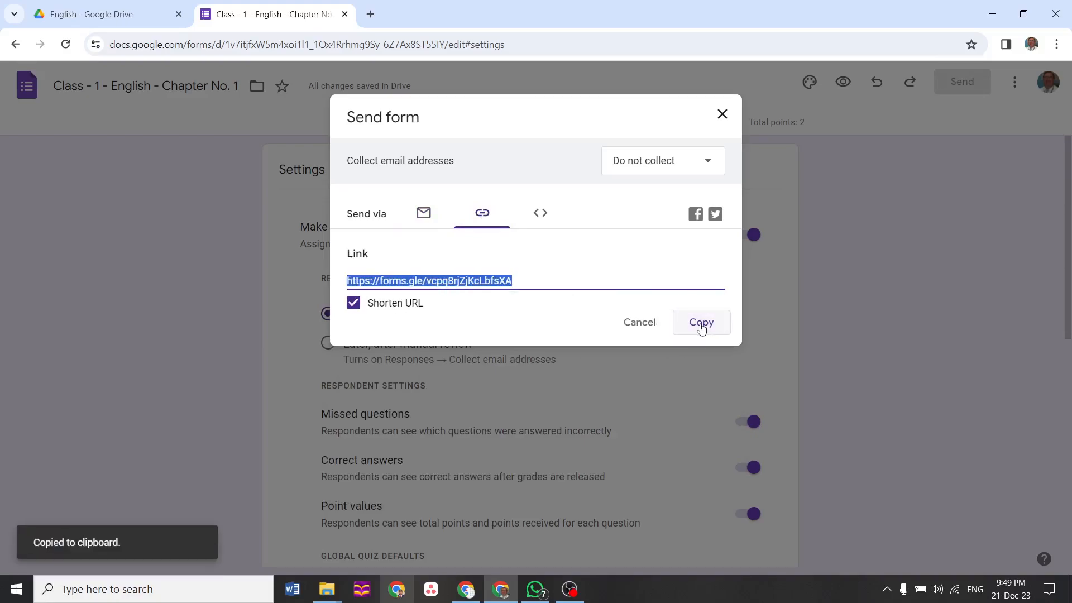
click(535, 589)
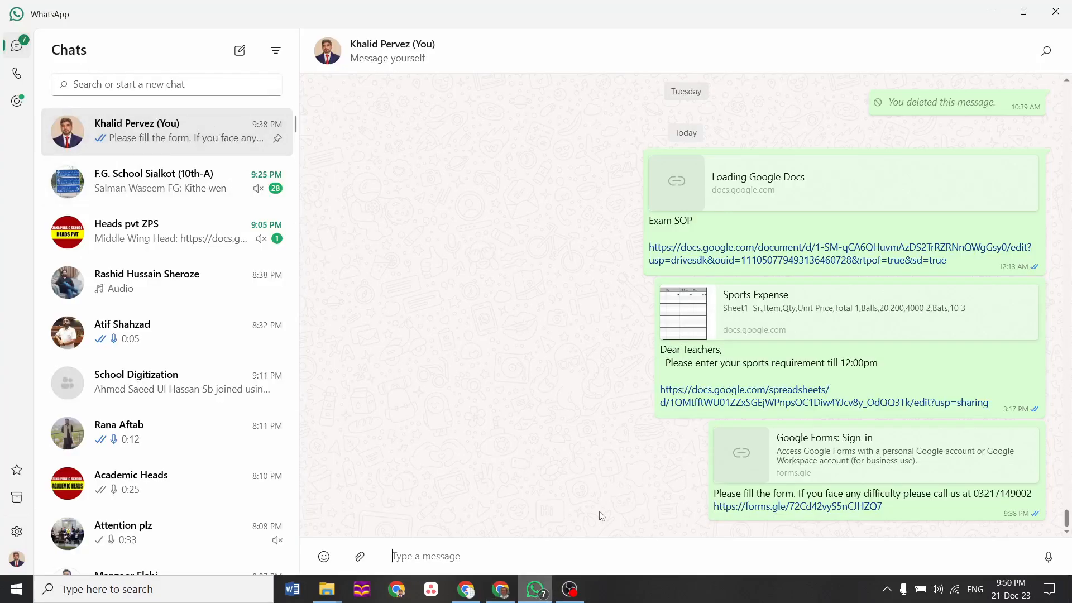
Send a 'Dear Students, please solve this' message with the pasted quiz link, then open the link
text(Dear zs)
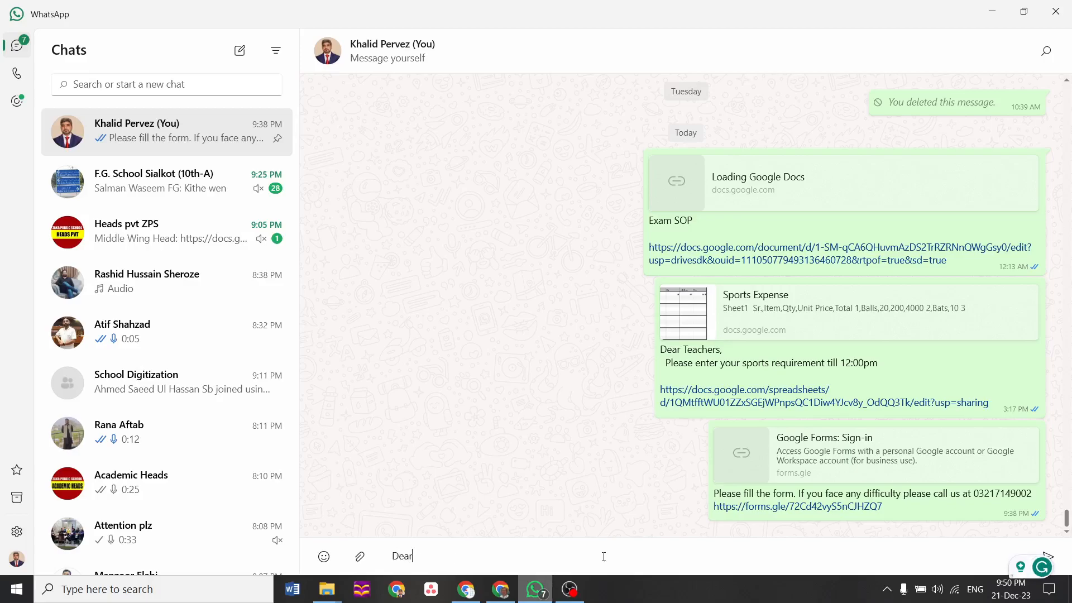
key(BackSpace)
key(BackSpace)
text(Students)
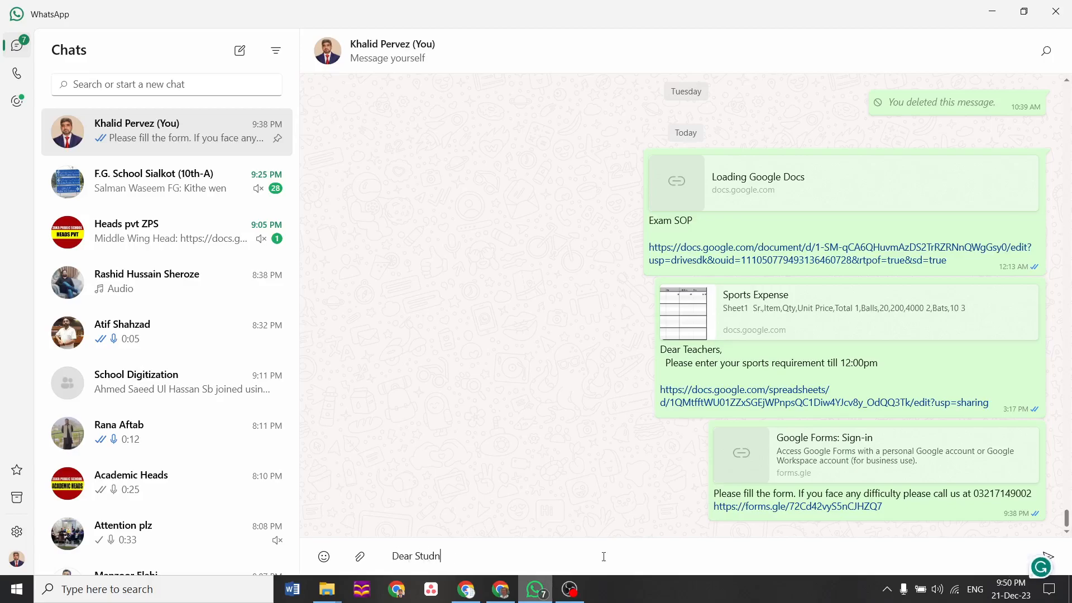
key(BackSpace)
key(BackSpace)
key(BackSpace)
key(BackSpace)
text(Please )
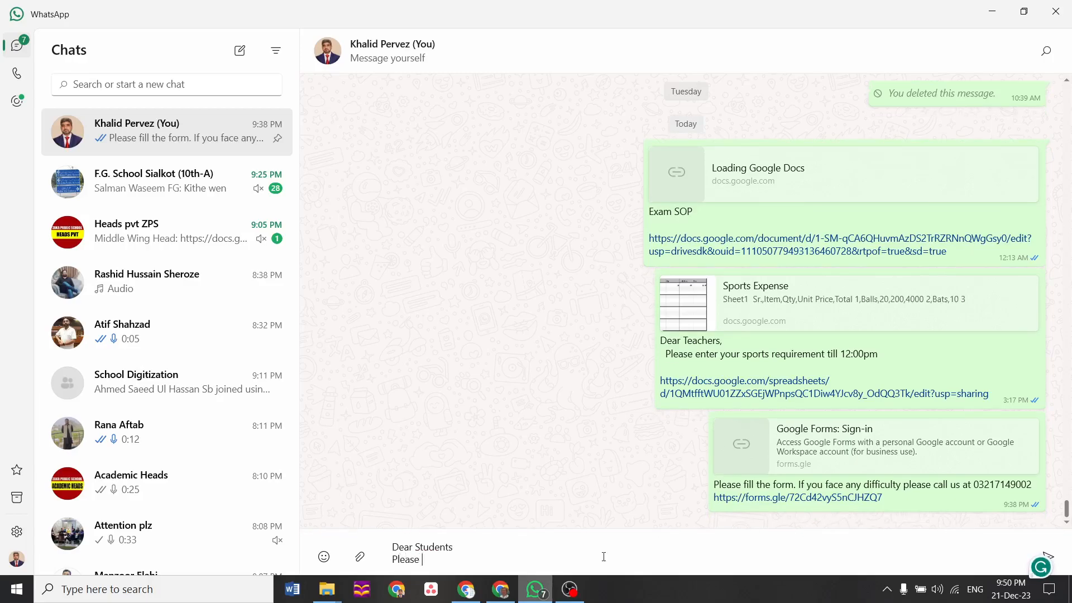
text(solve thie sssss)
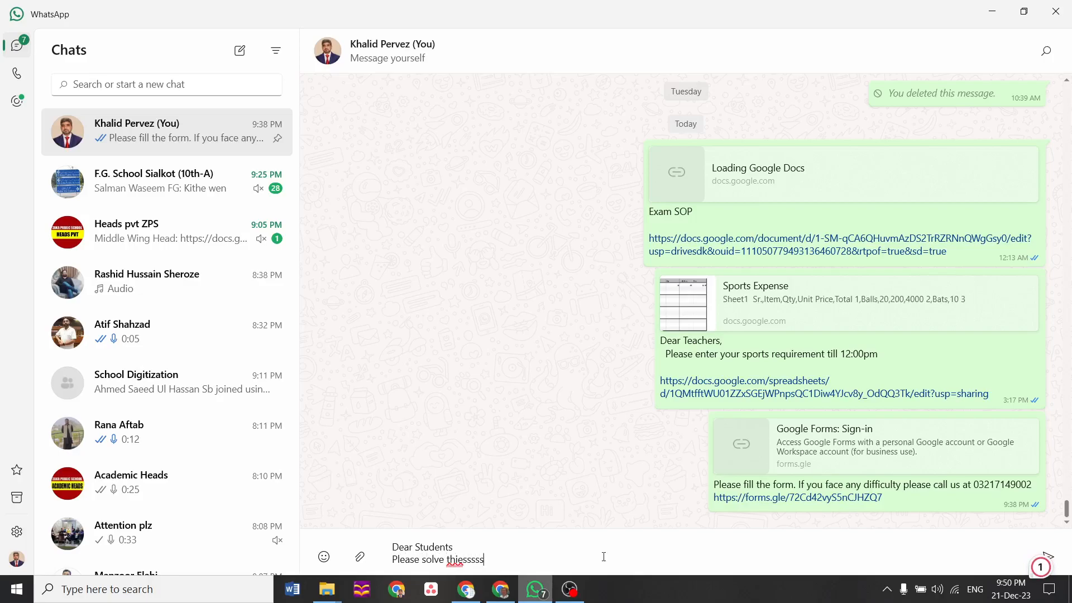
key(shift+Return)
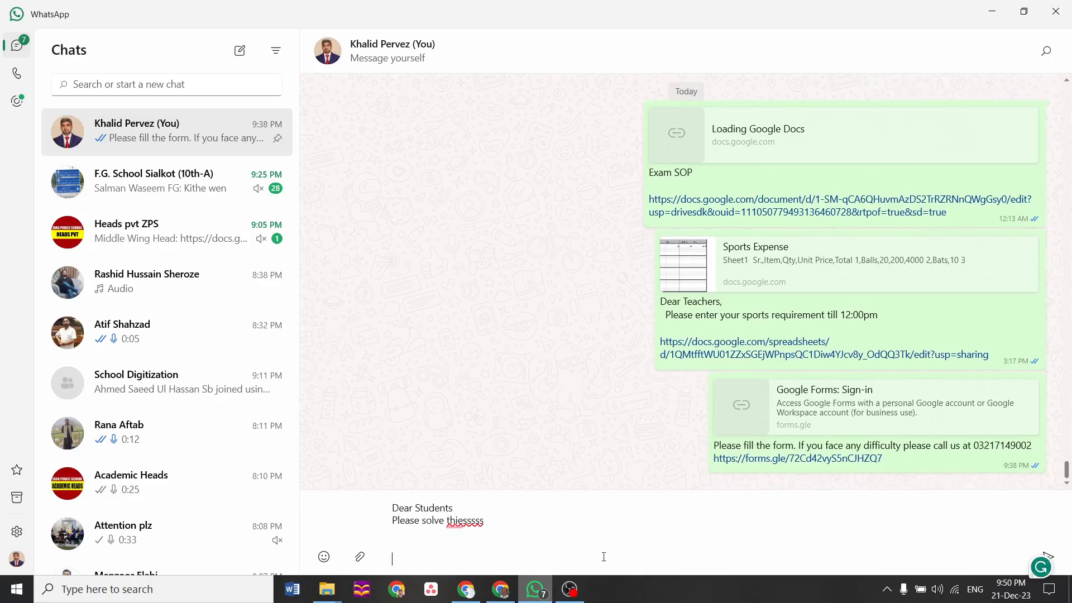
key(ctrl+v)
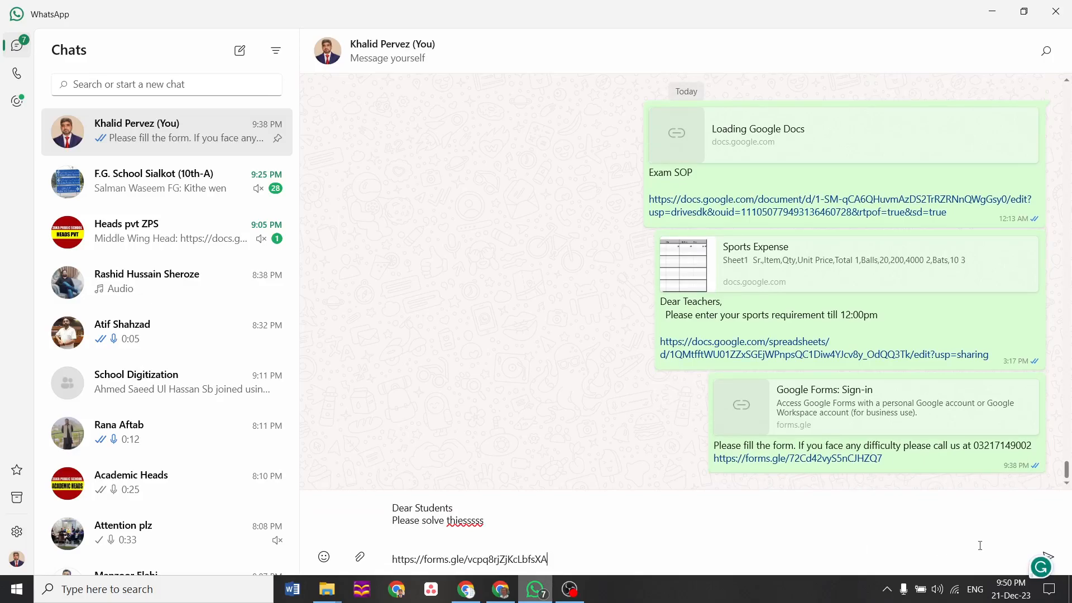
click(1056, 563)
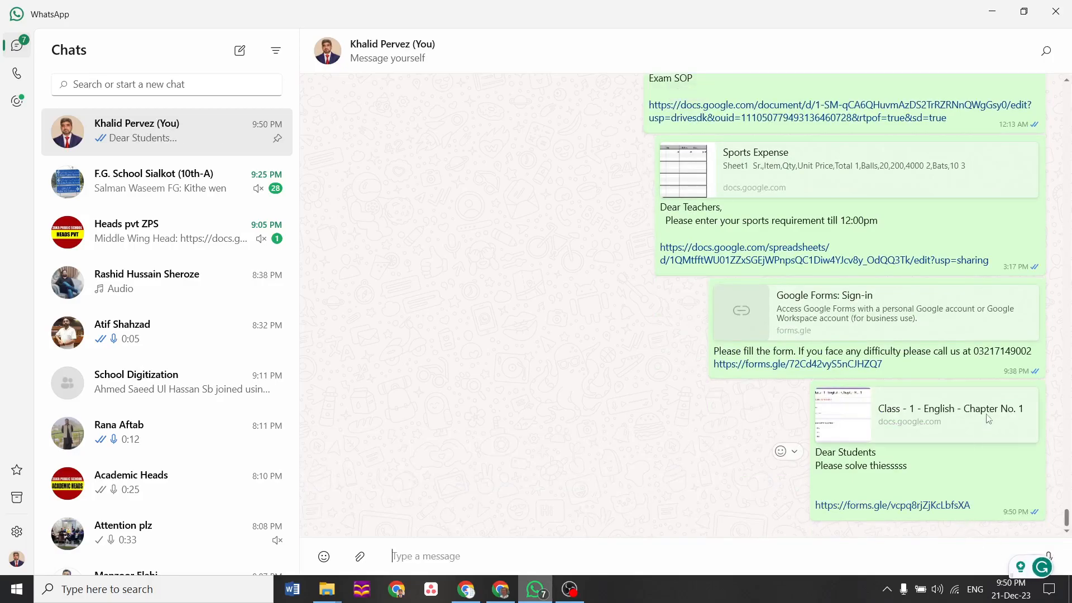
click(950, 506)
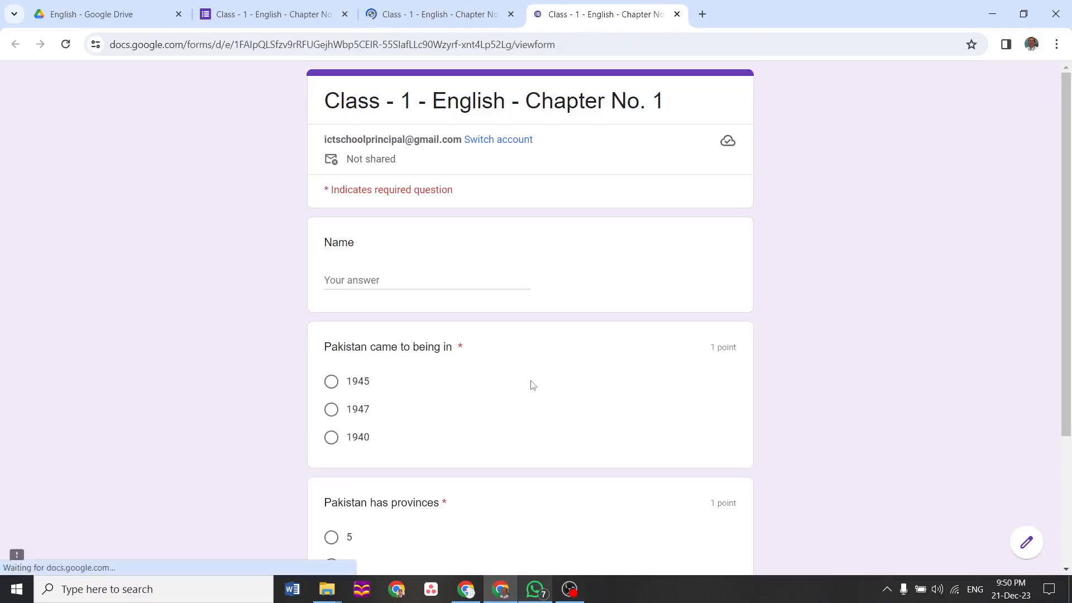
Enter a respondent name and answer 1947 for the founding year and 4 for the provinces
click(432, 288)
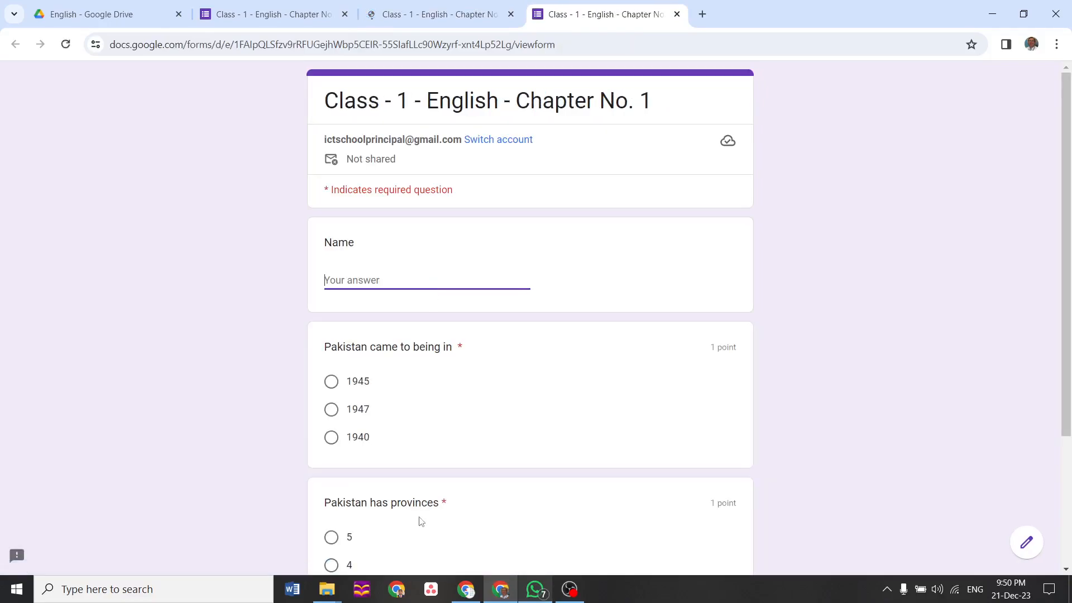
scroll(1069, 438, down, 2)
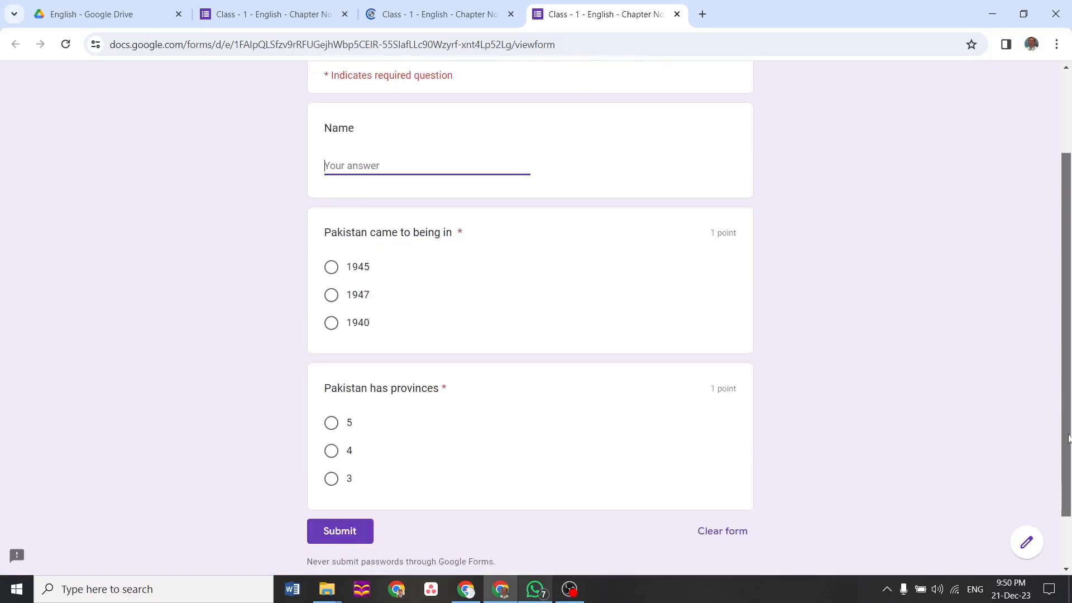
scroll(1069, 438, up, 1)
text(abc)
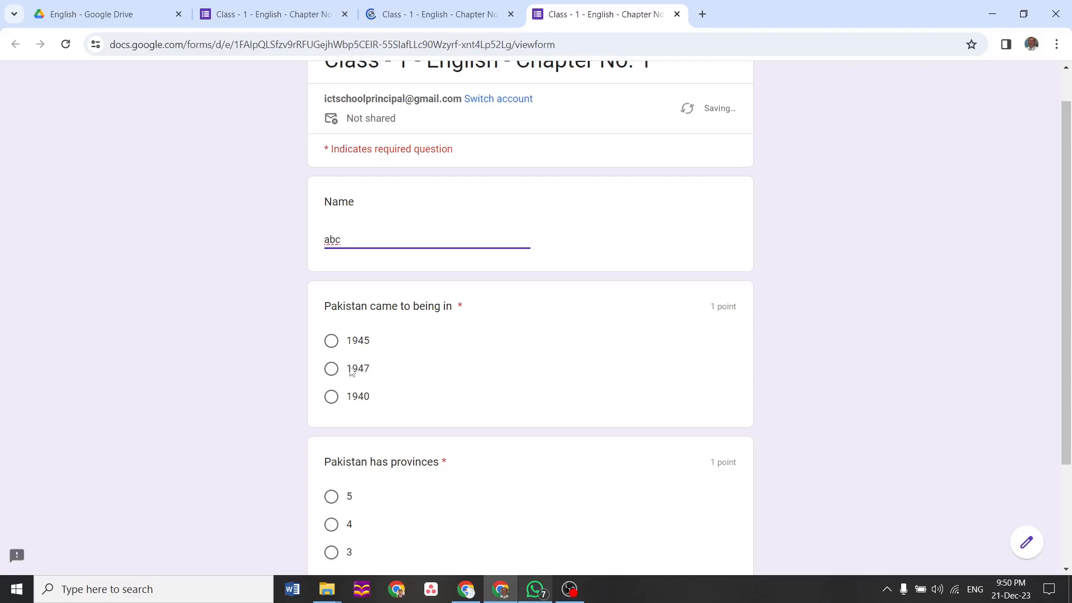
click(351, 371)
click(331, 524)
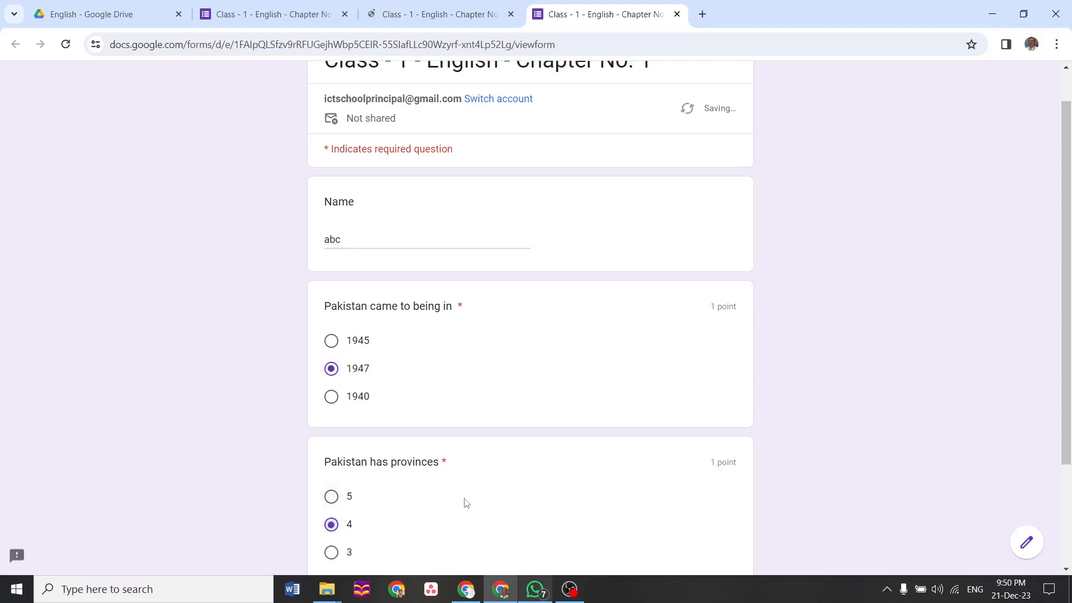
scroll(466, 503, down, 5)
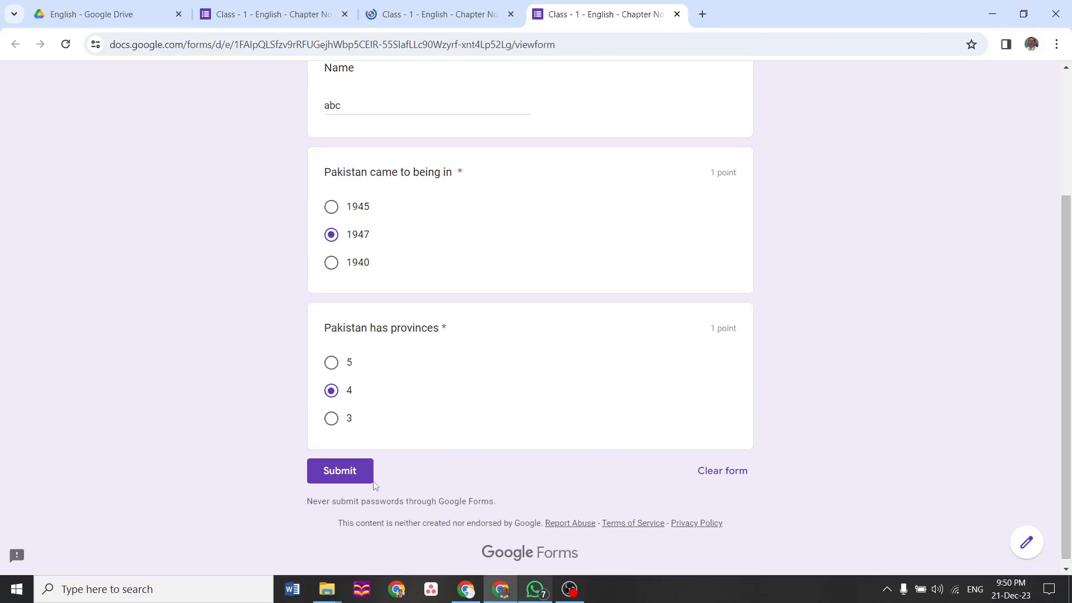
Submit the test response and view its score of 2/2
click(356, 473)
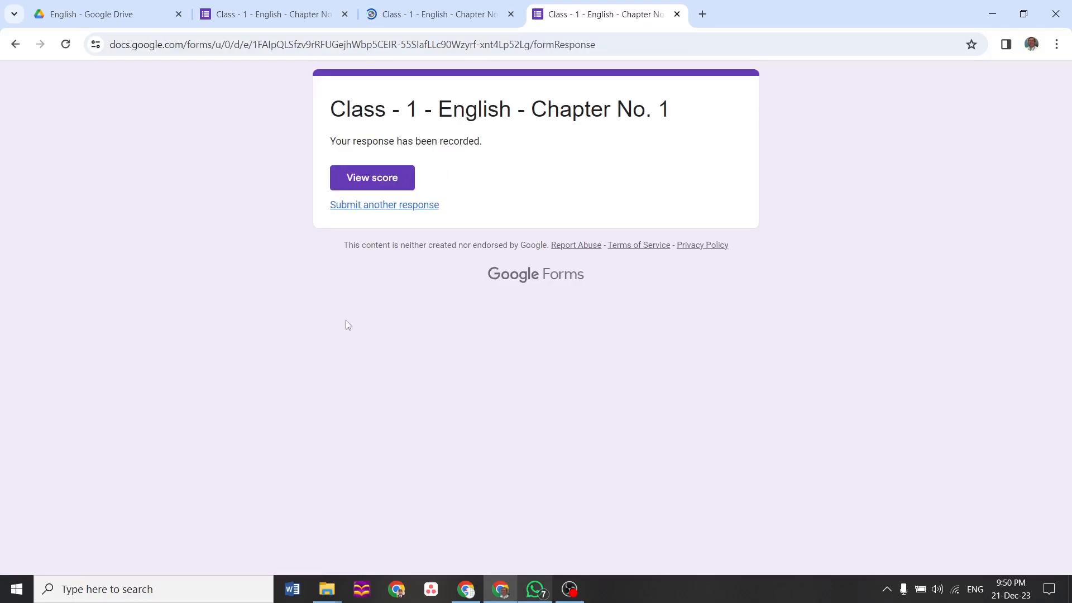
click(368, 181)
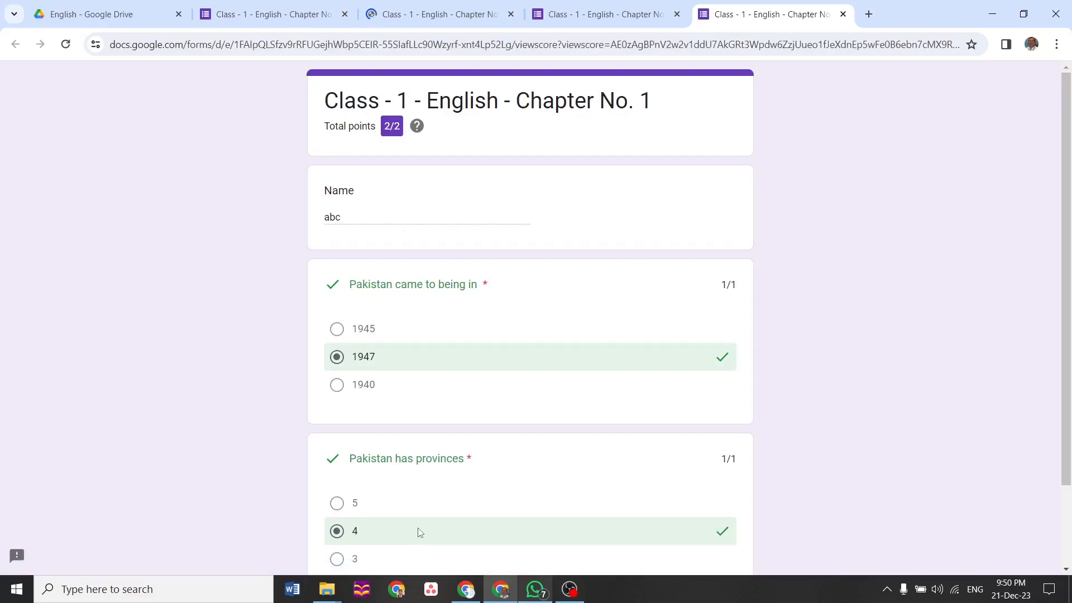
drag(1071, 390, 1070, 298)
Leave the live quiz page and return to the quiz editor, now showing 1 response
click(556, 19)
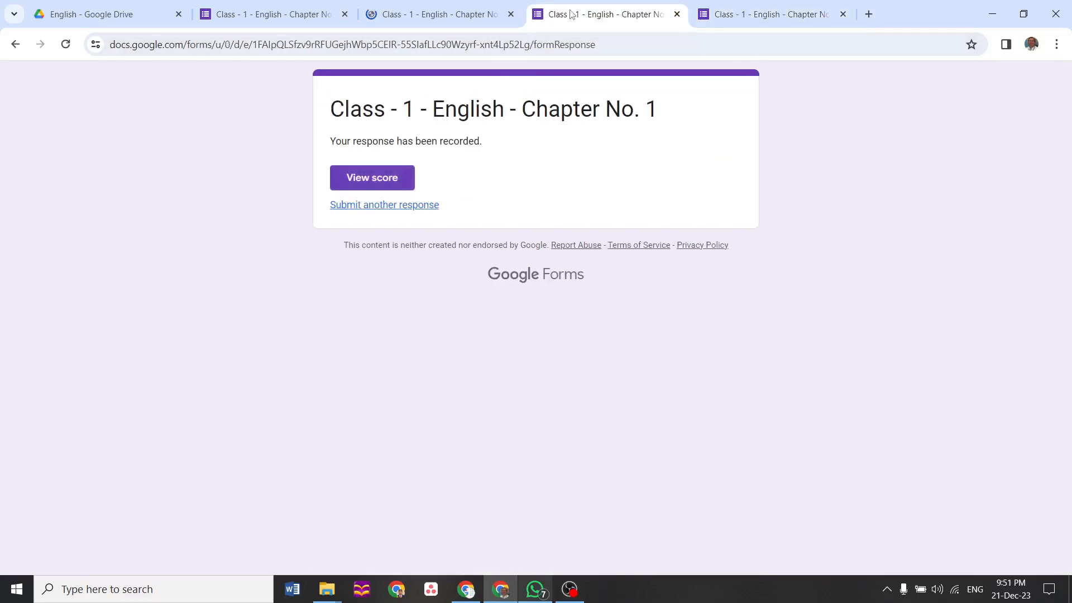
click(472, 18)
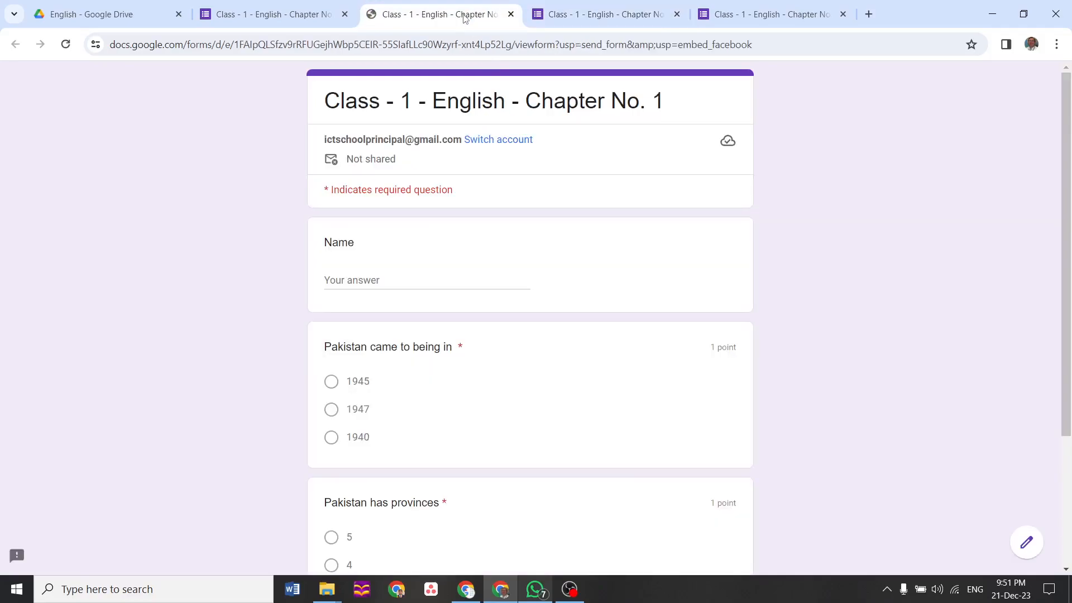
scroll(527, 518, down, 3)
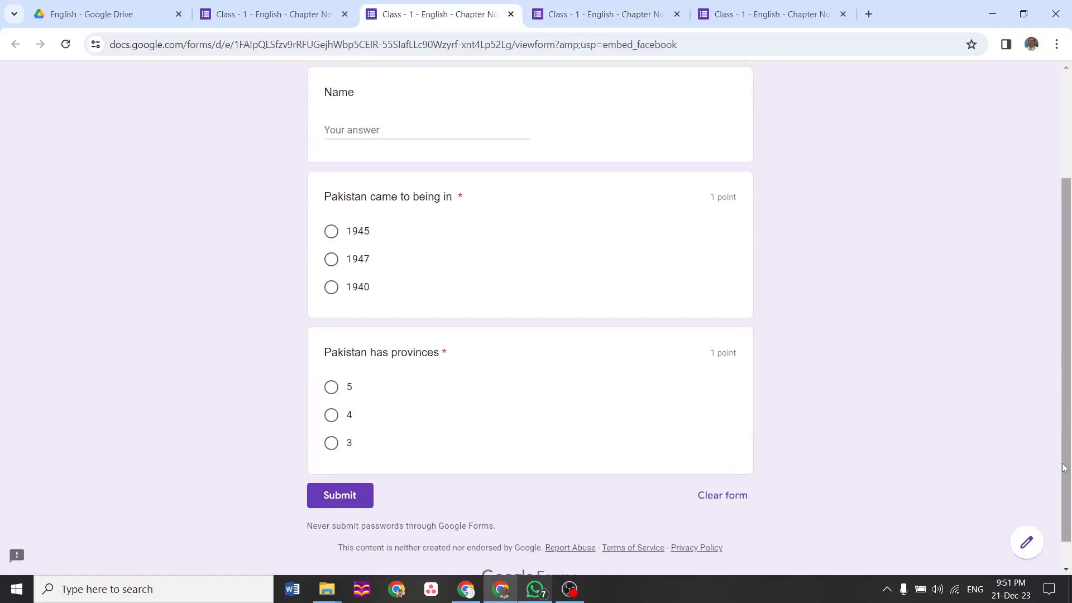
click(403, 412)
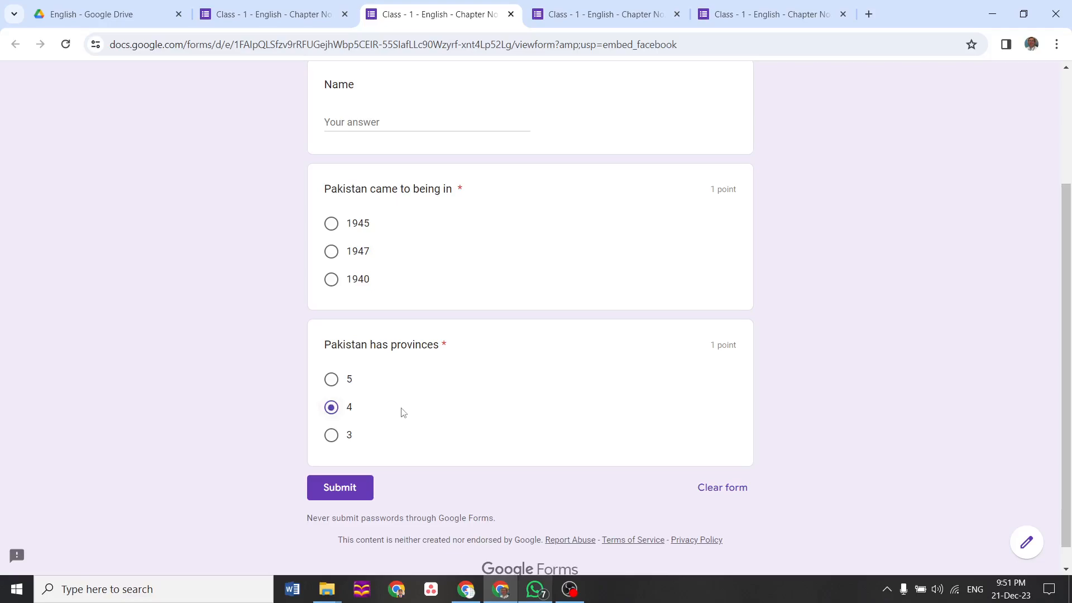
click(1031, 544)
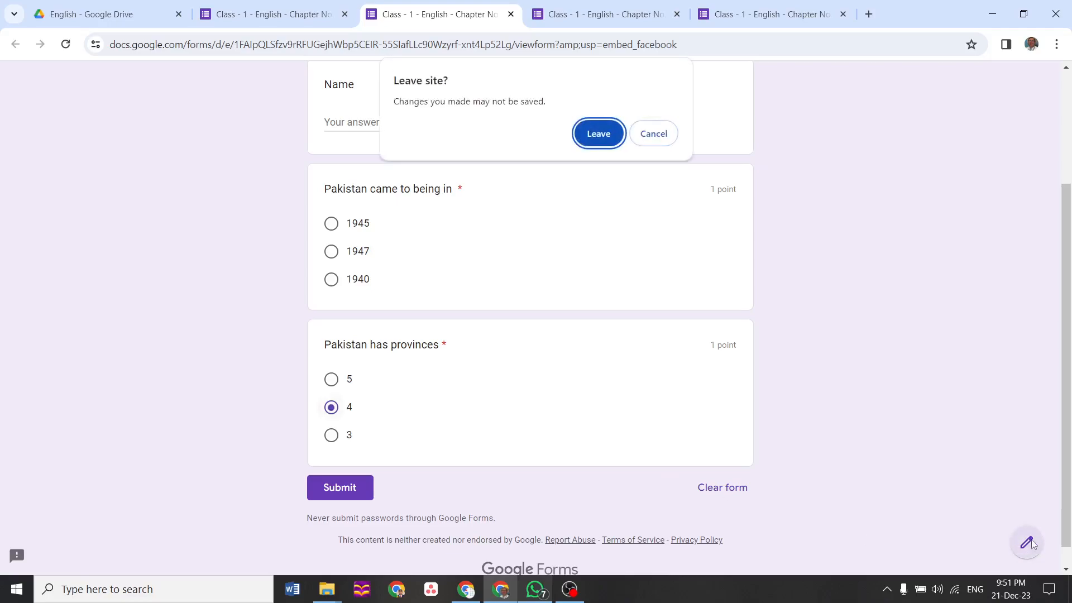
click(599, 134)
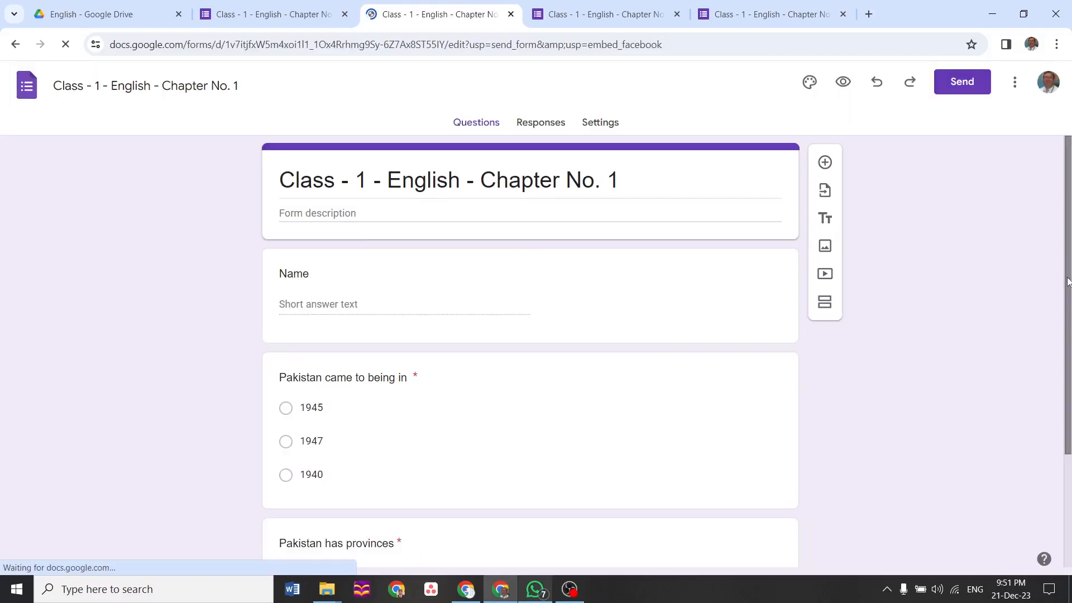
drag(1071, 413, 1068, 497)
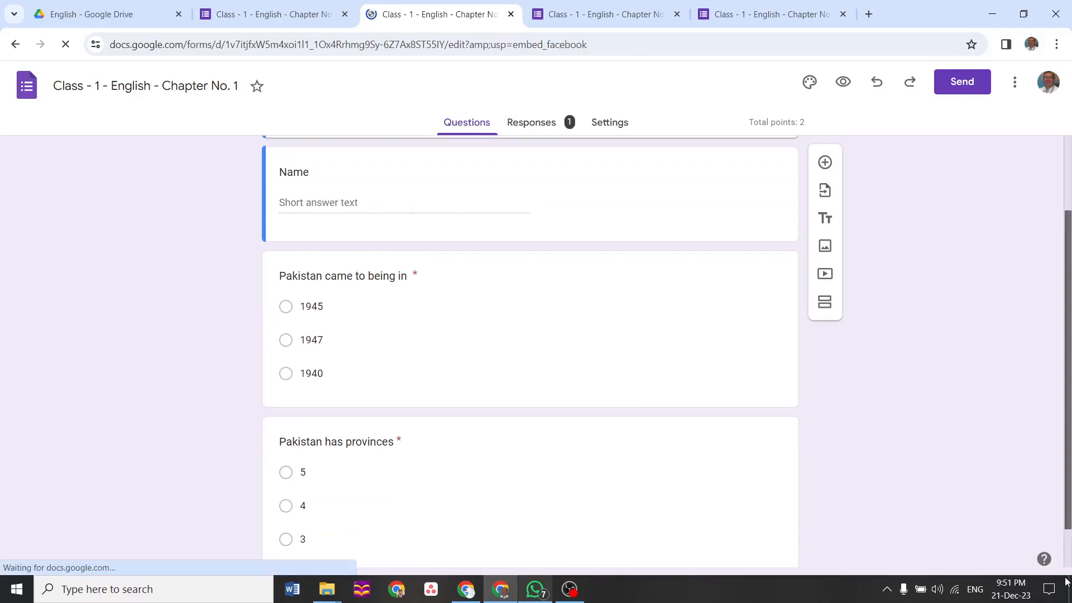
Untick 5 so that 4 is the only correct answer for 'Pakistan has provinces'
click(570, 450)
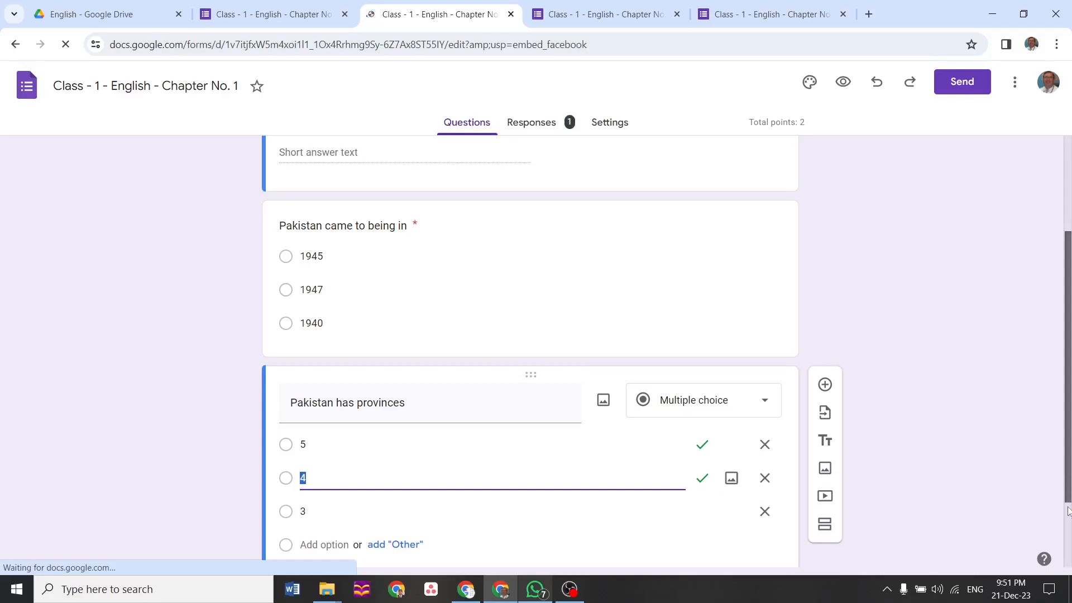
scroll(1068, 503, down, 2)
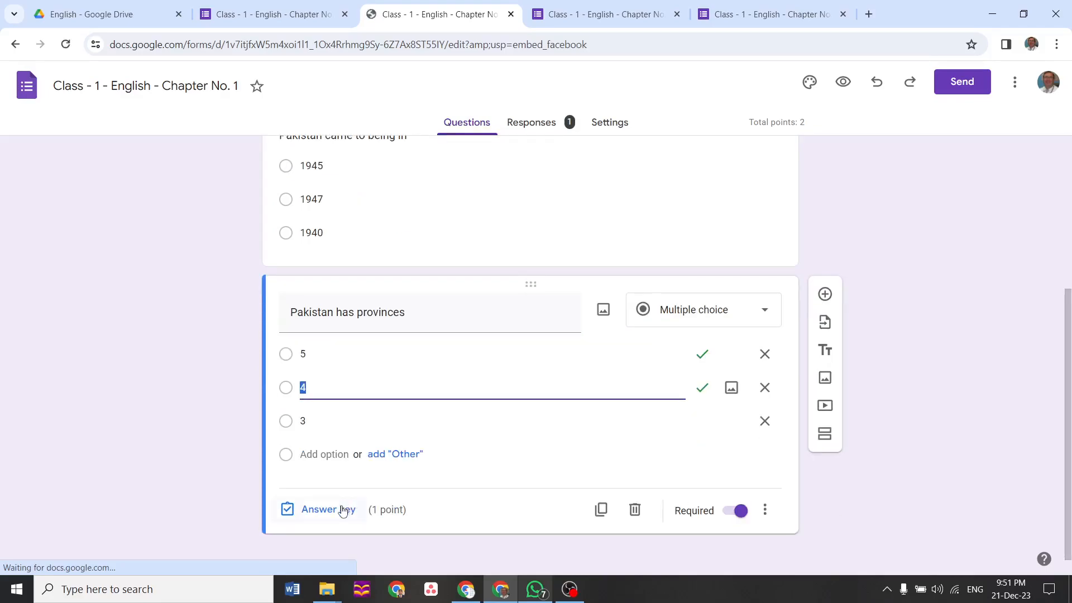
click(343, 510)
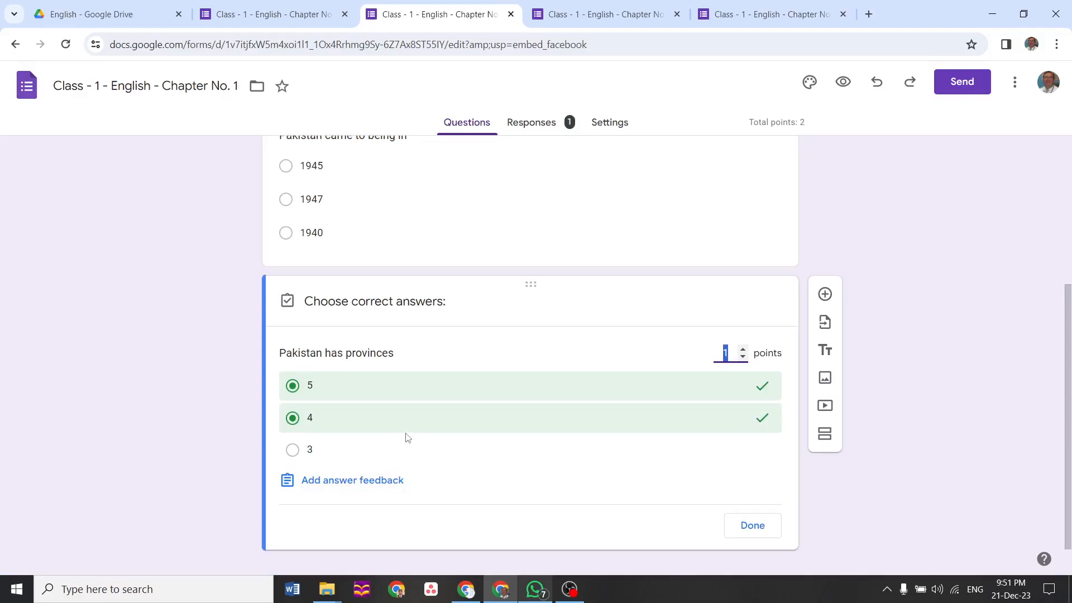
click(294, 387)
click(294, 387)
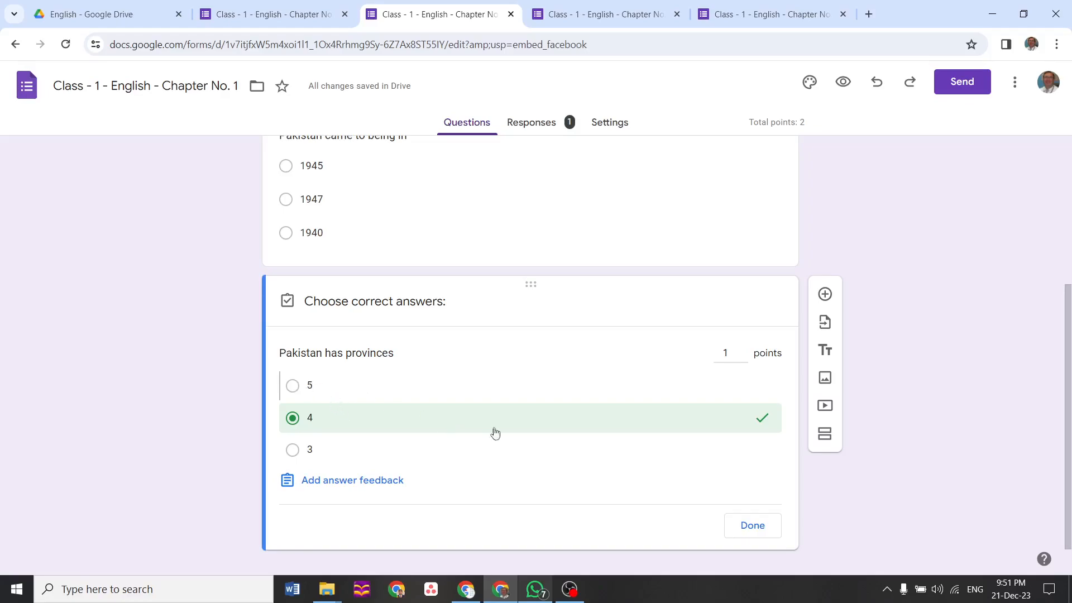
click(762, 530)
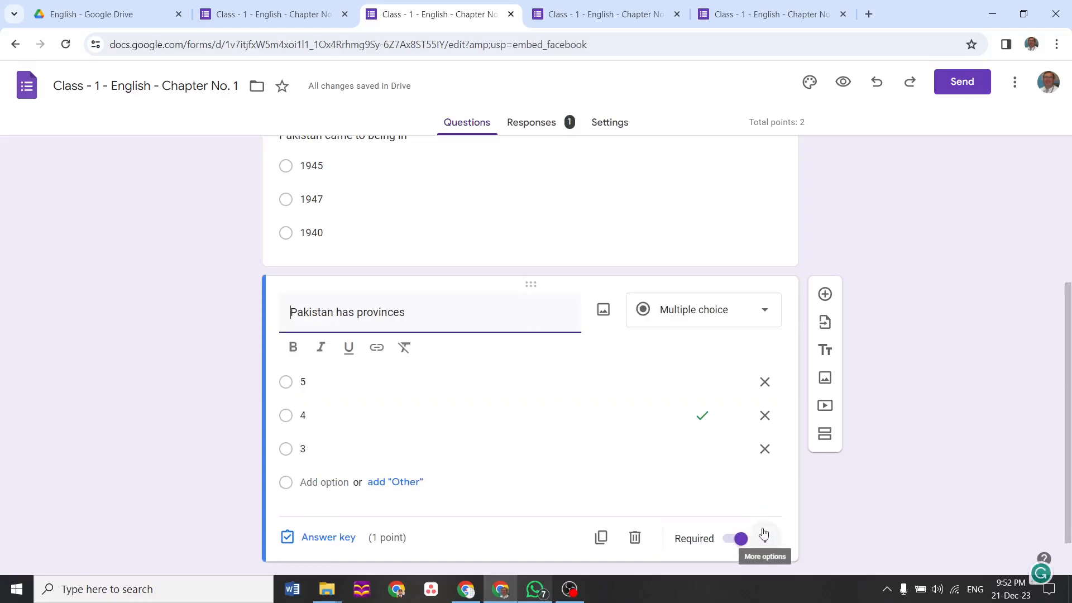
drag(1070, 458, 1071, 372)
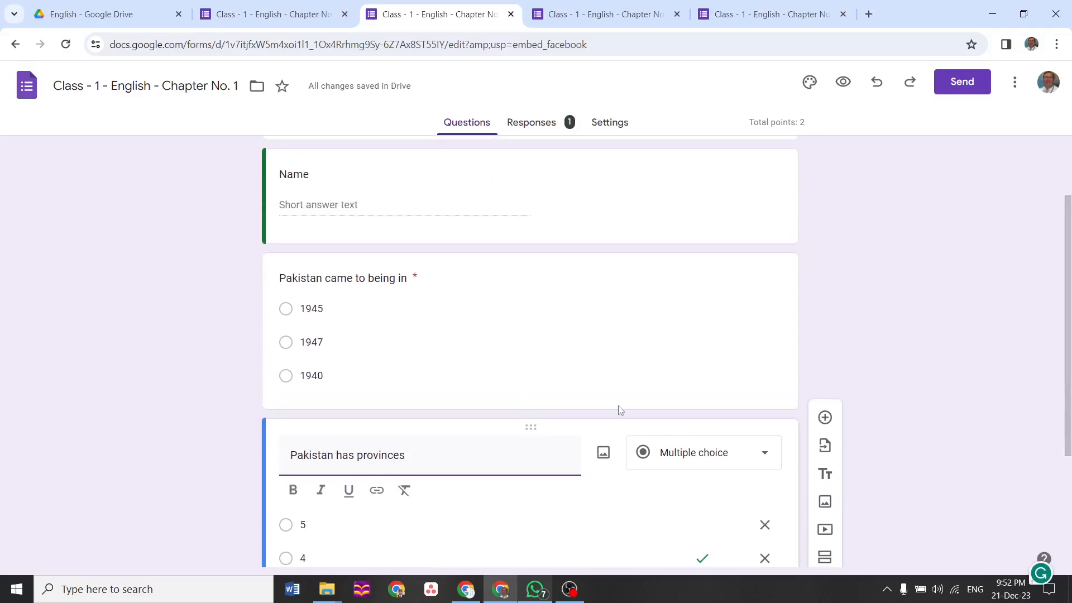
Confirm 1947 is keyed for the first question, then begin adding an image below the title
click(577, 347)
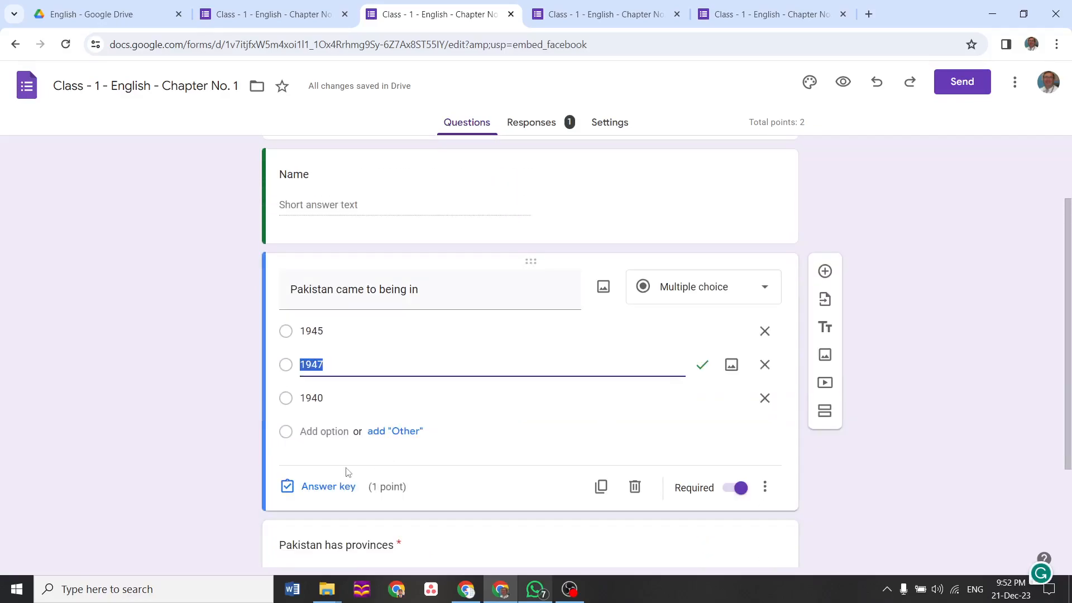
click(339, 489)
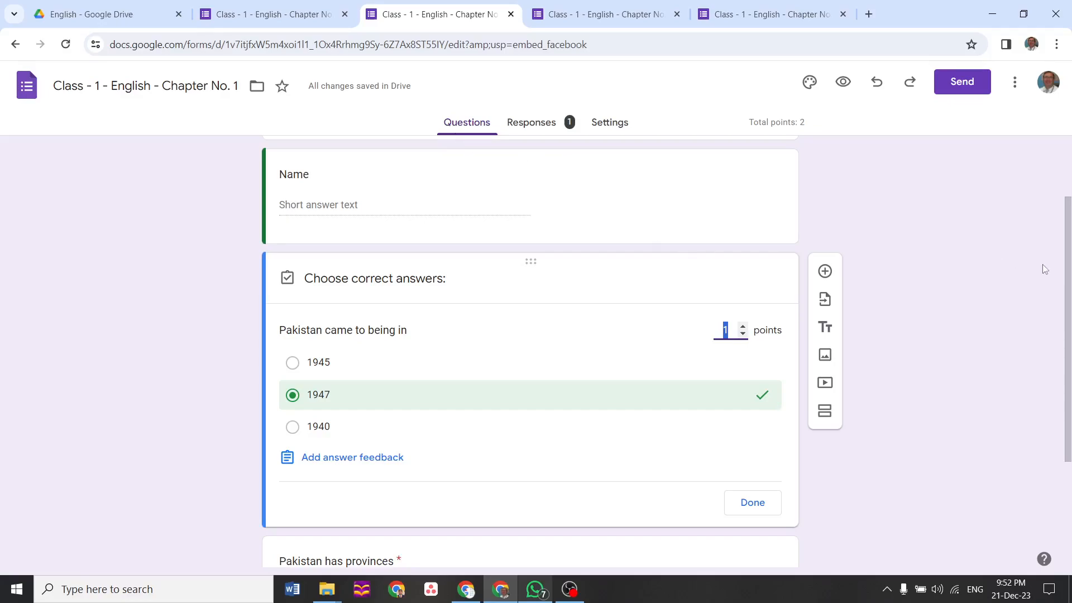
scroll(1064, 284, up, 2)
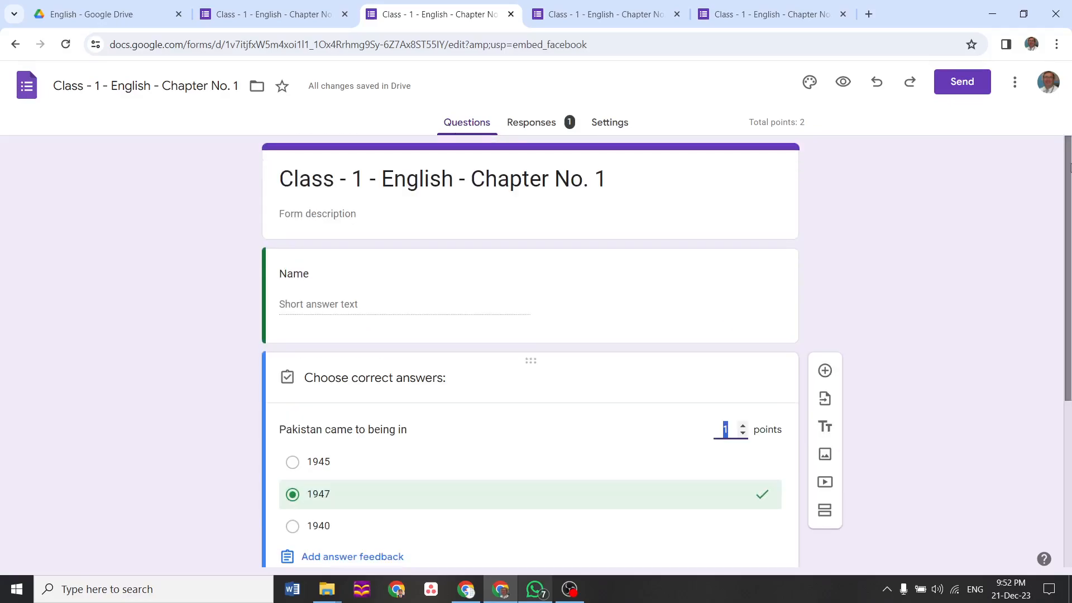
click(687, 179)
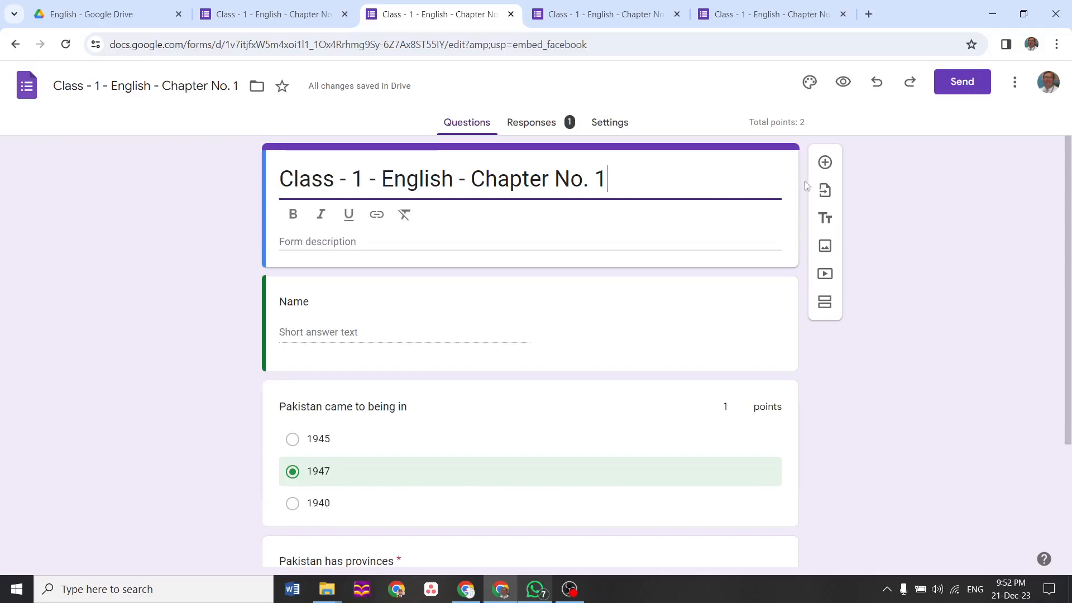
click(827, 249)
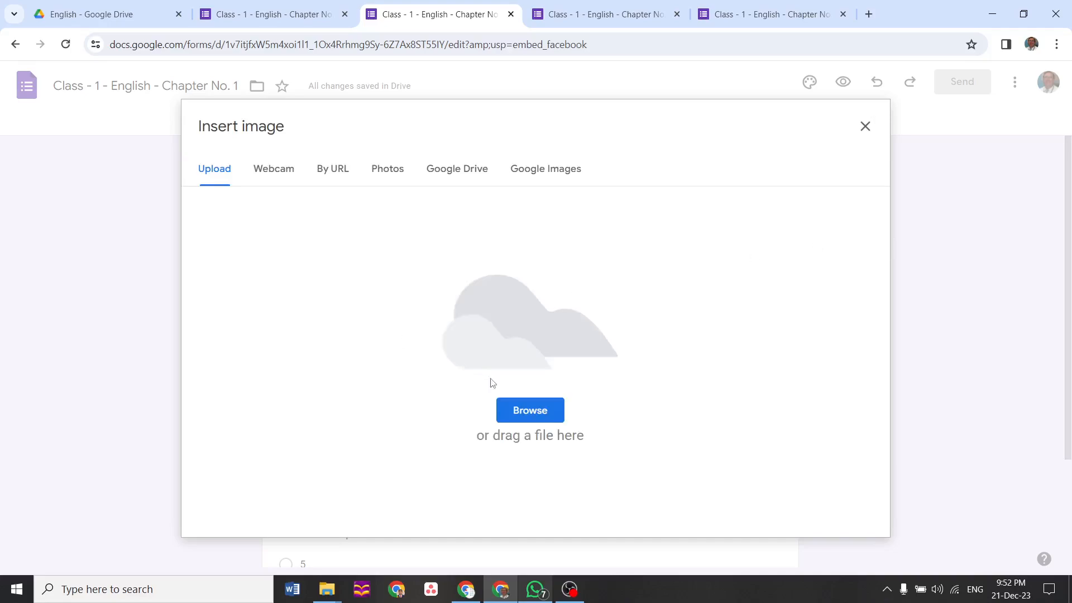
Upload Ending.jpg as the banner under the quiz title and preview the form
click(527, 418)
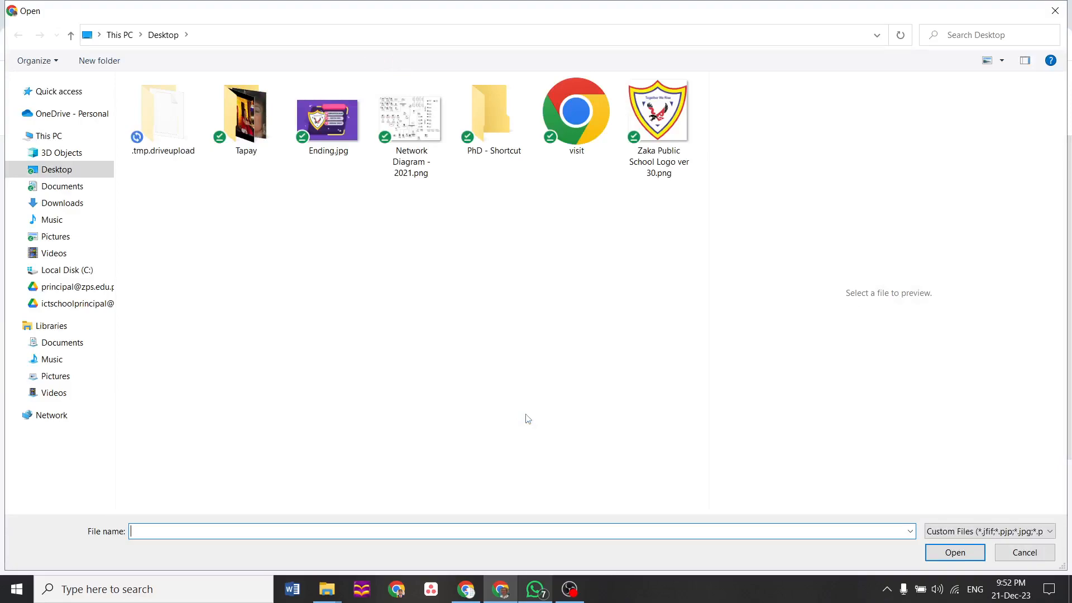
click(342, 121)
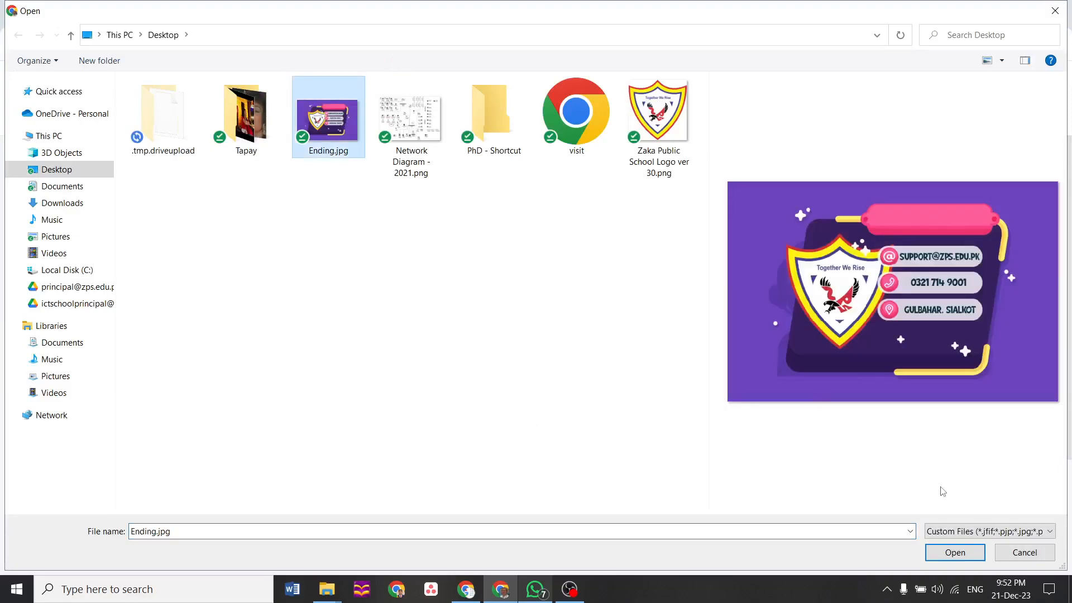
click(951, 558)
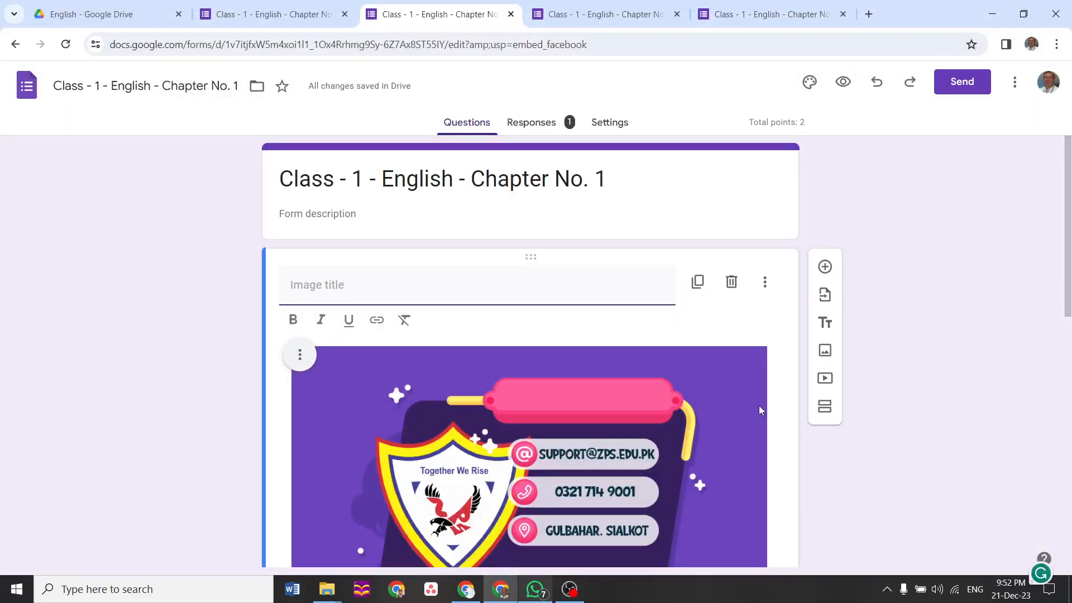
click(843, 82)
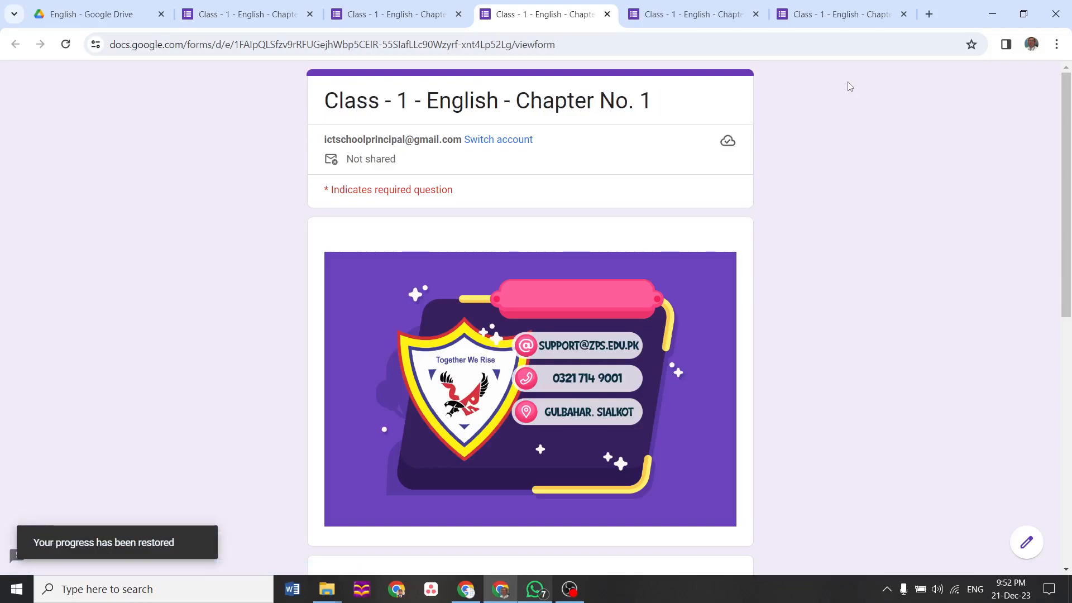
Scroll through the quiz preview, then bring the course outline browser window forward
drag(1071, 117, 1030, 16)
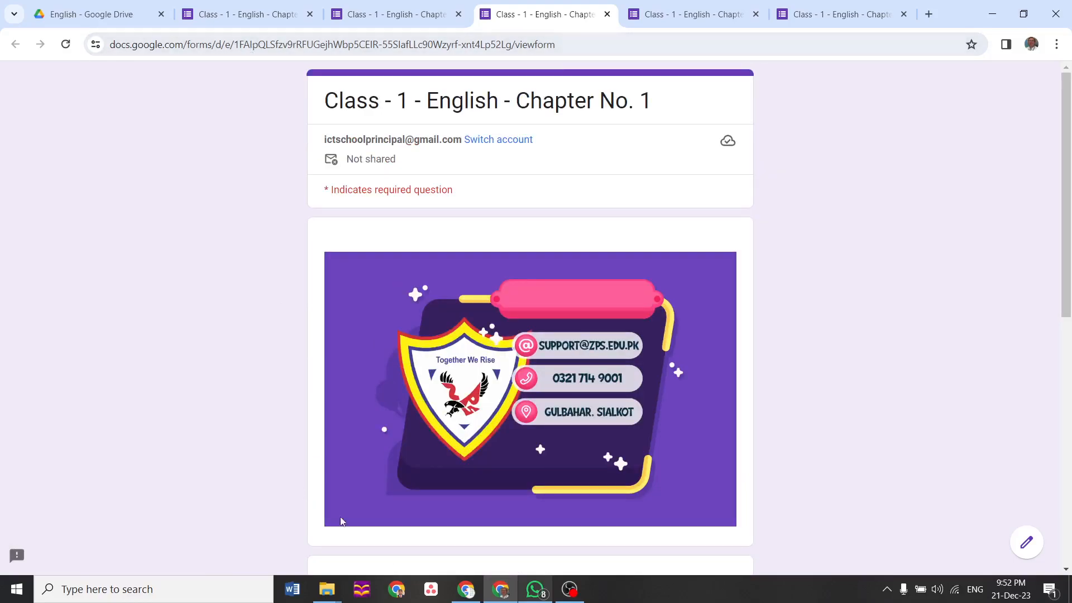
click(463, 596)
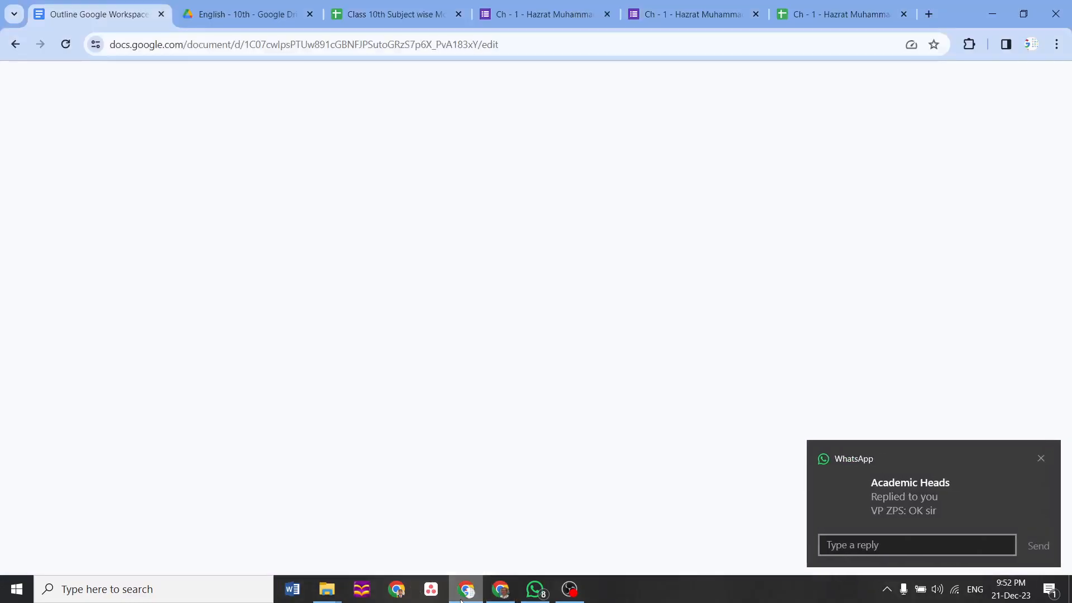
Dismiss the WhatsApp reply notification covering the course outline
click(1042, 462)
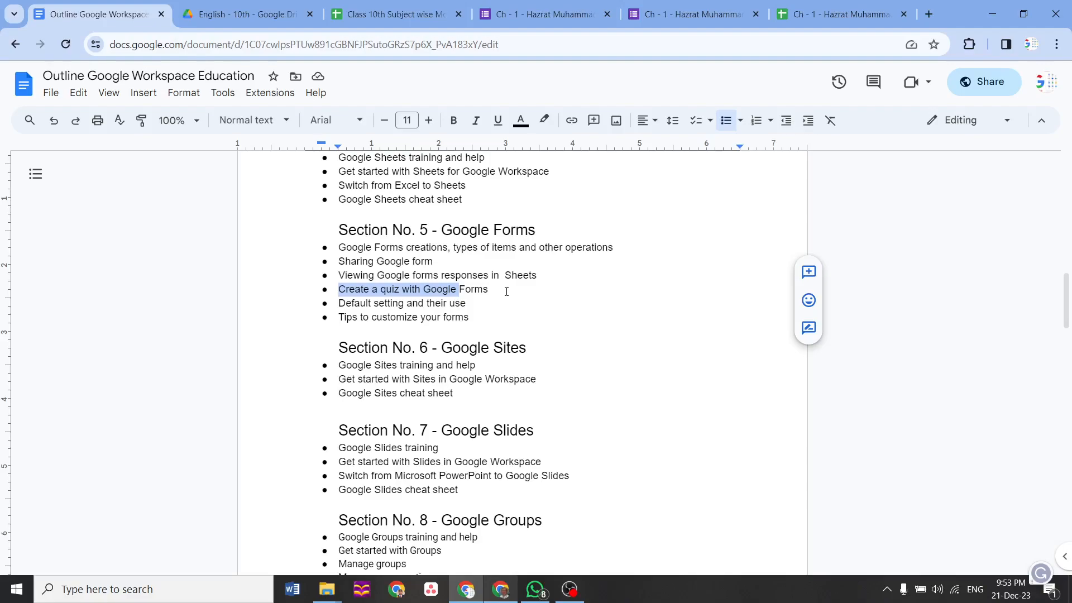
Search WhatsApp chats for '2023' and open the ZPS - X - Blue - 2023 group
click(535, 589)
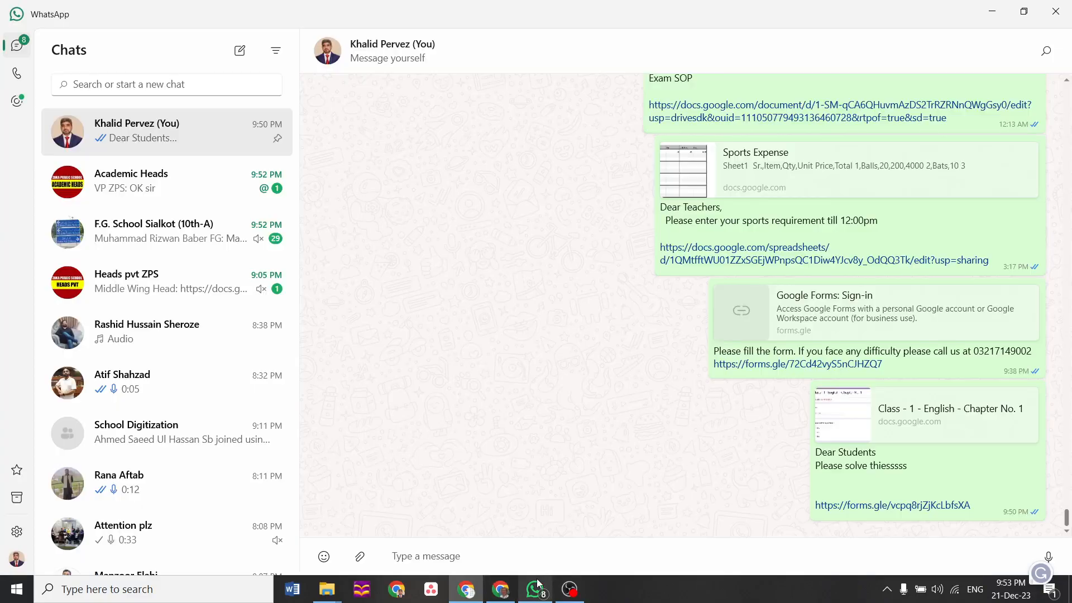
click(191, 87)
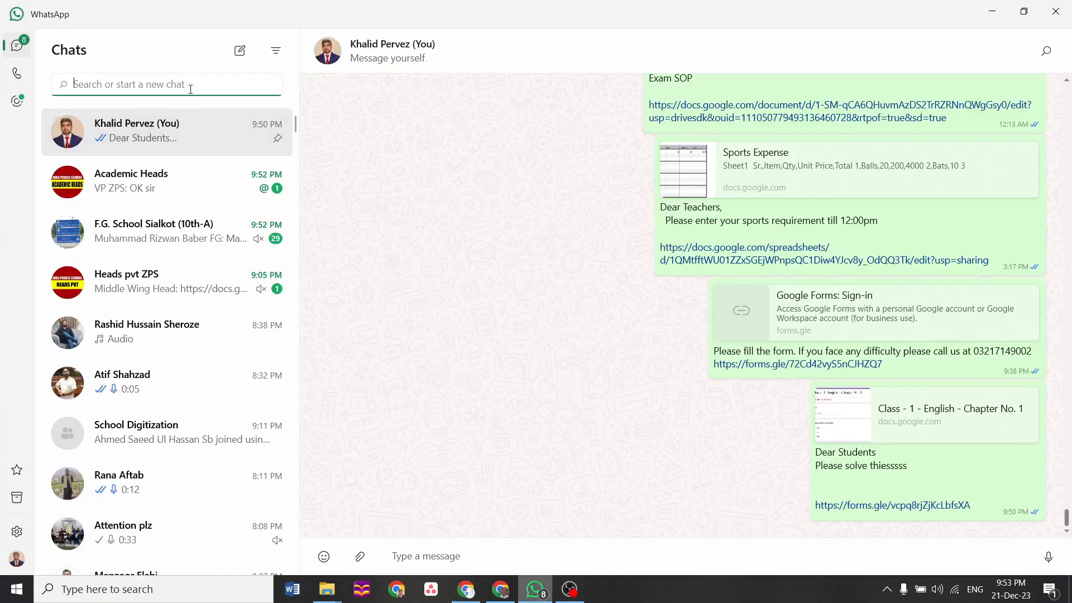
text(2023)
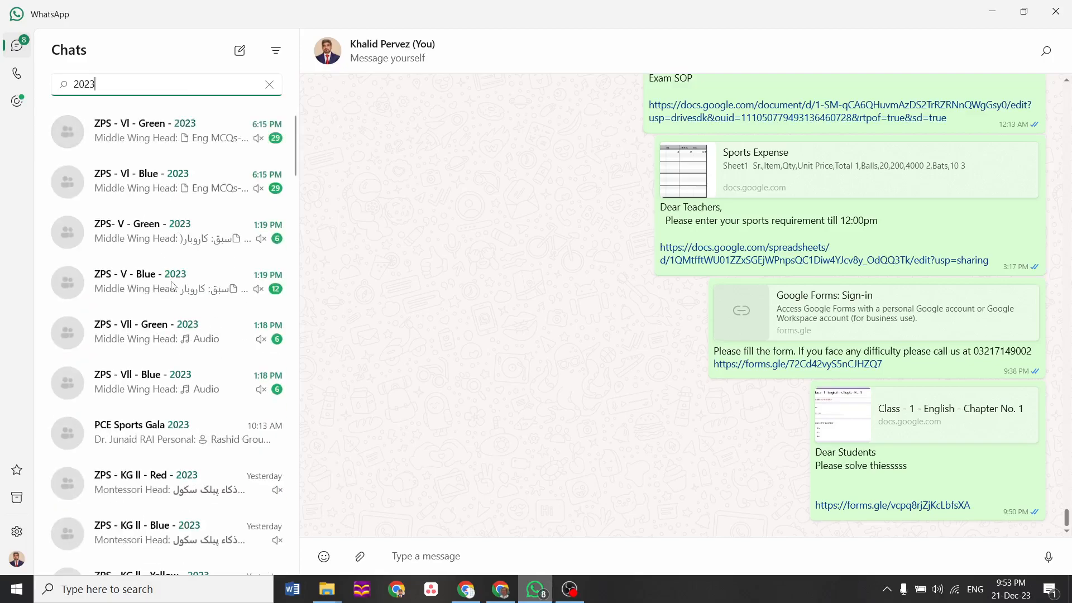
drag(295, 163, 291, 271)
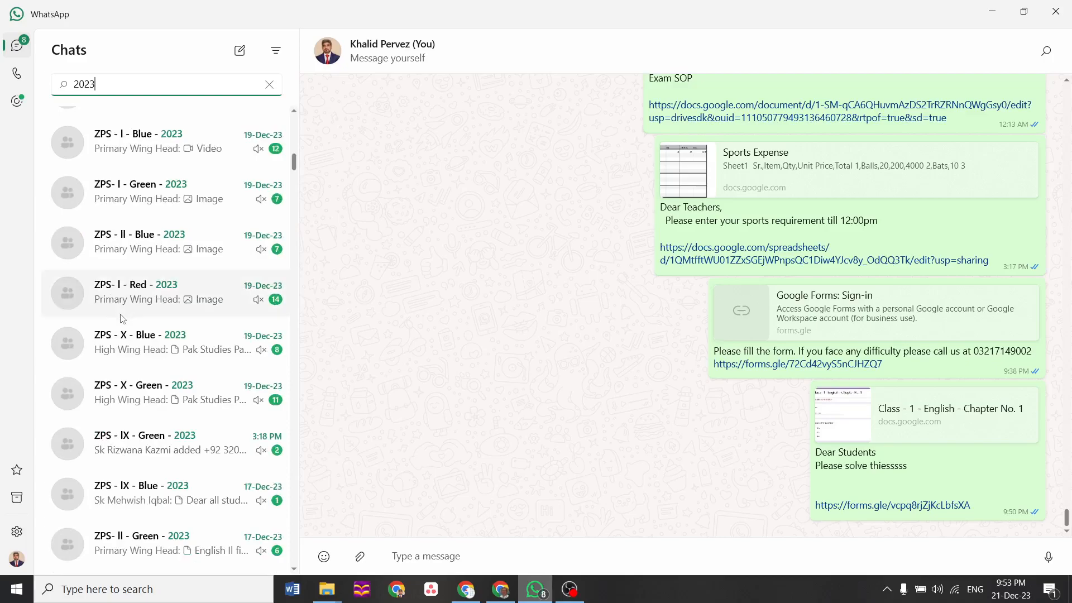
click(113, 338)
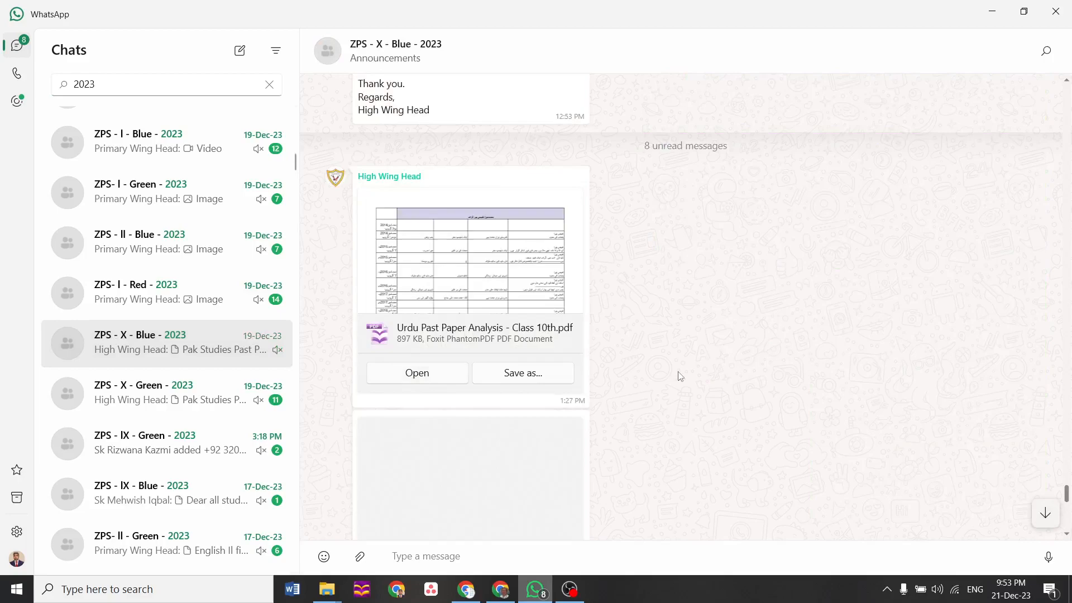
Scroll back to the Eng Ch # 2, 3 Timer for Google Forms message and open its form-timer.com link
scroll(680, 376, up, 5)
scroll(680, 376, up, 10)
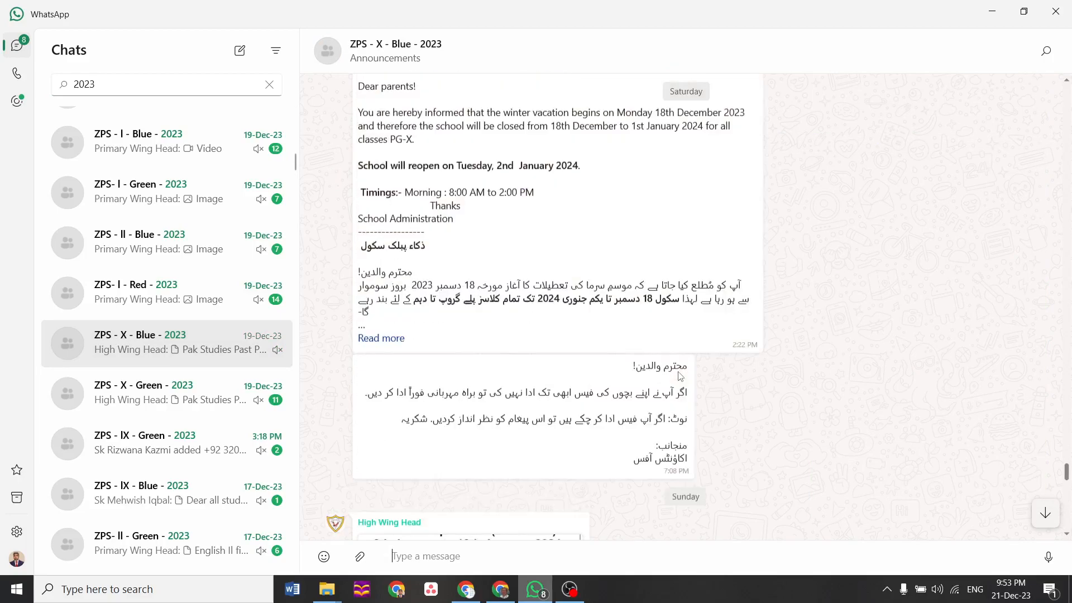
scroll(681, 376, up, 10)
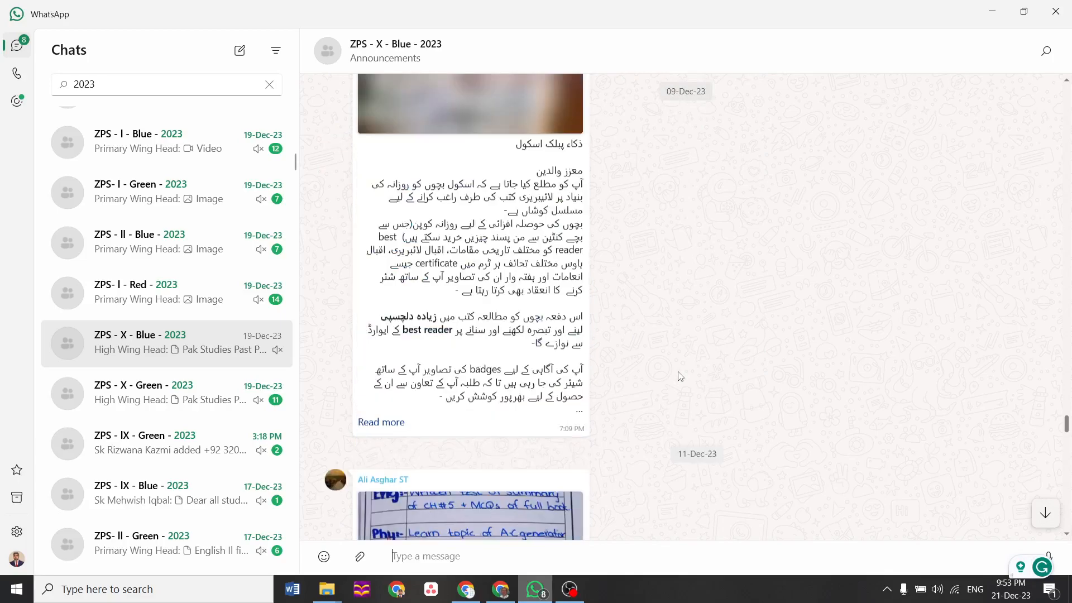
scroll(680, 376, up, 10)
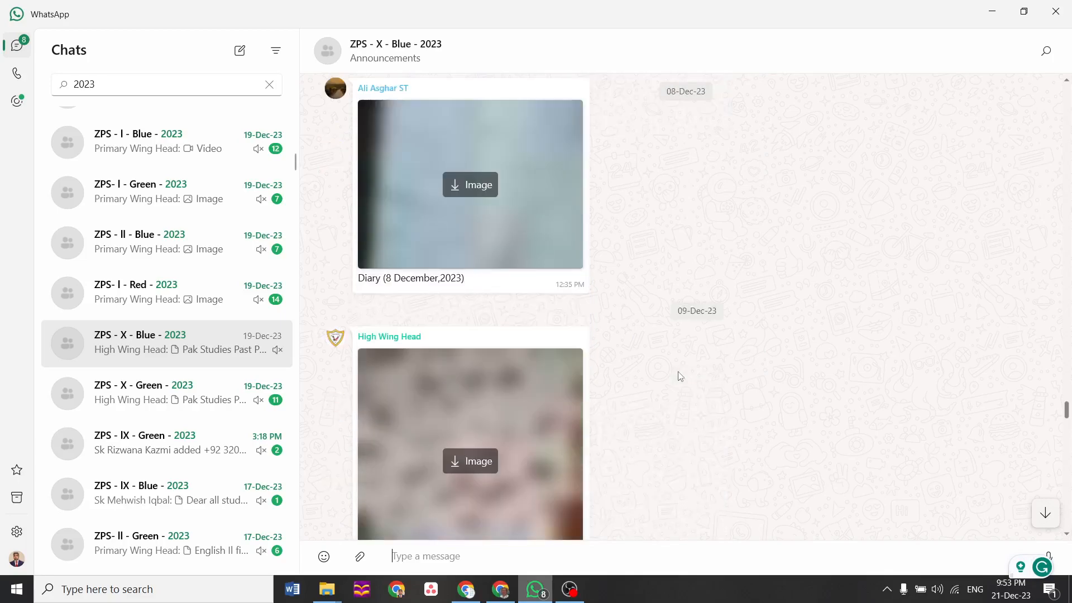
scroll(680, 376, up, 6)
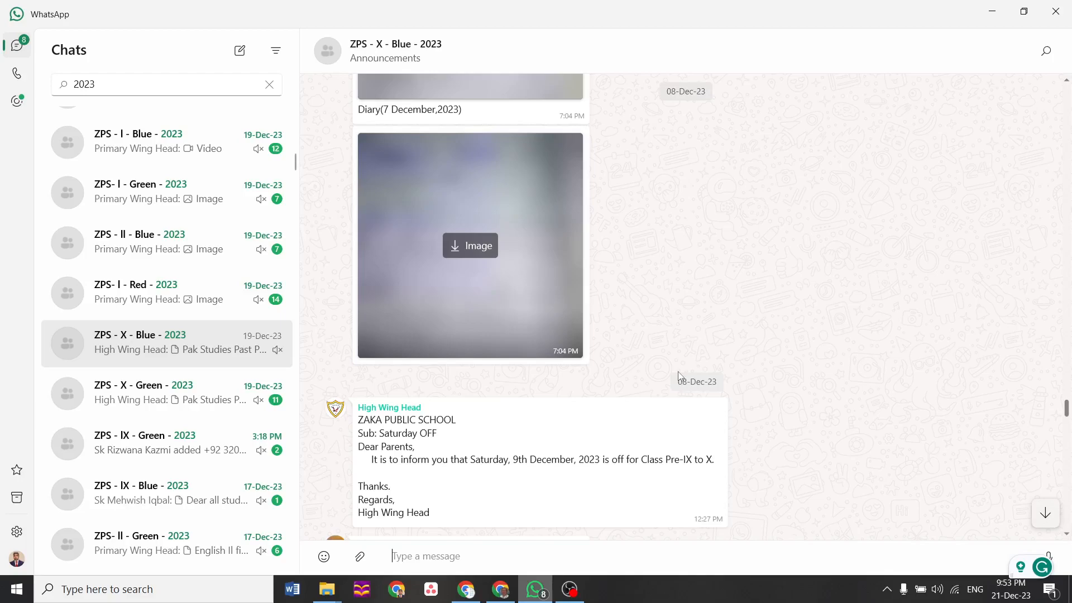
scroll(679, 376, up, 15)
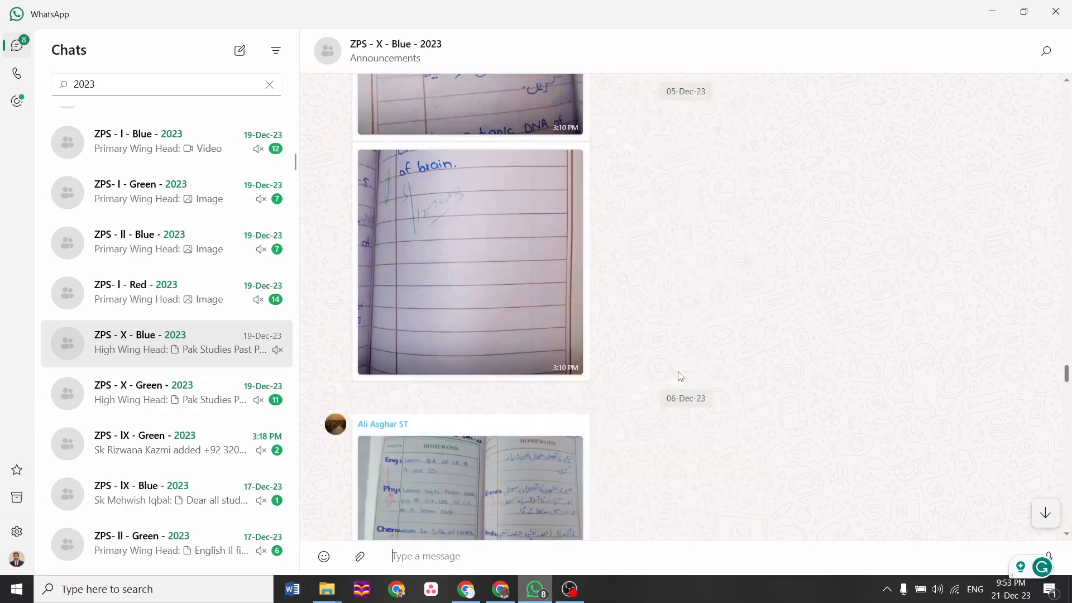
scroll(681, 376, up, 5)
scroll(681, 376, up, 8)
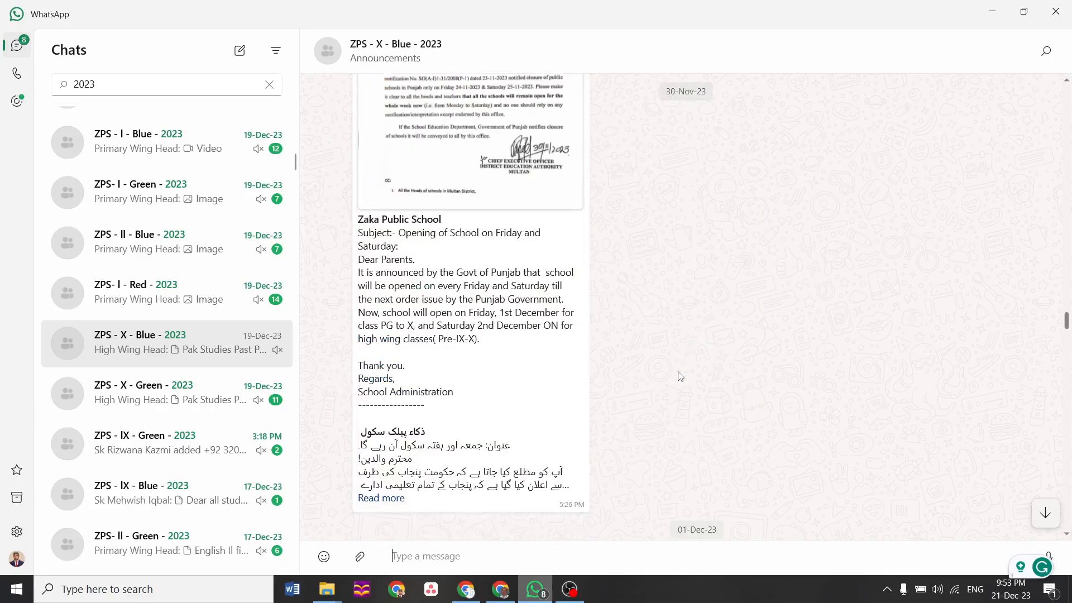
scroll(681, 376, up, 8)
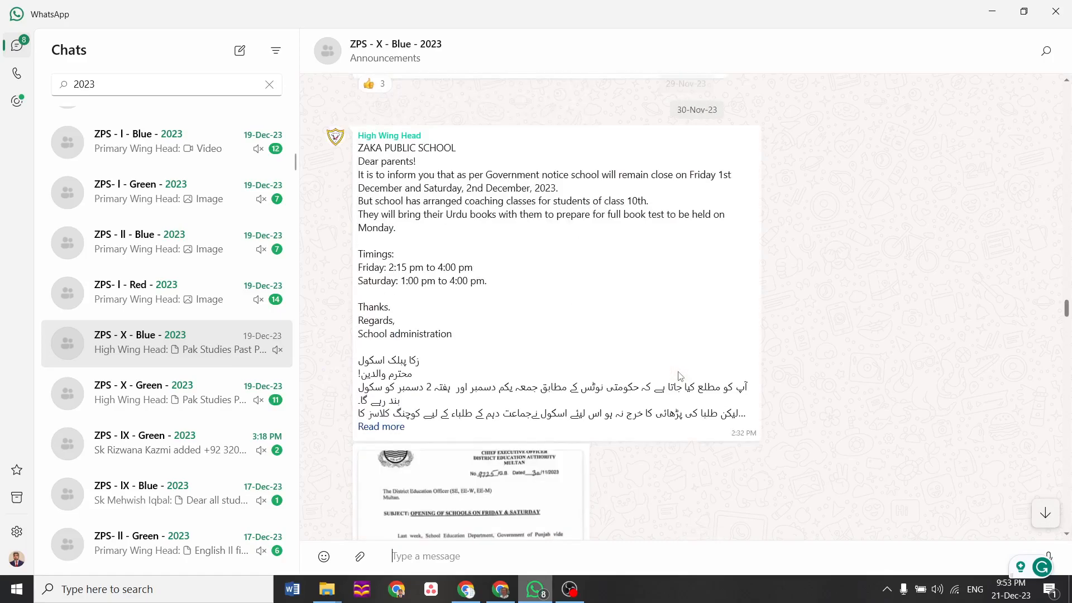
scroll(681, 376, up, 8)
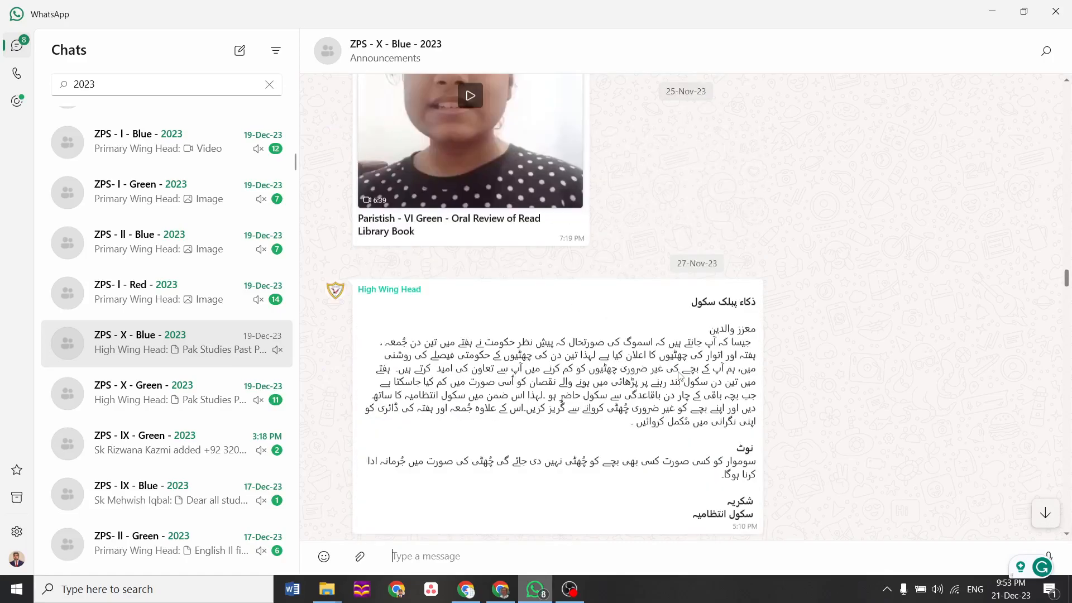
scroll(680, 376, up, 8)
scroll(680, 376, up, 8)
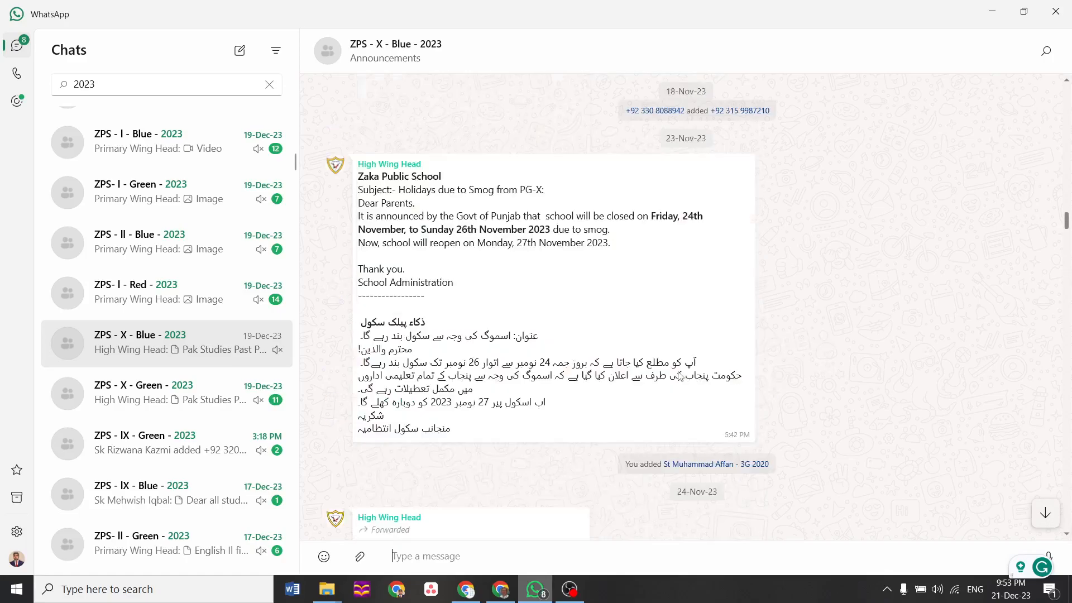
scroll(680, 376, up, 8)
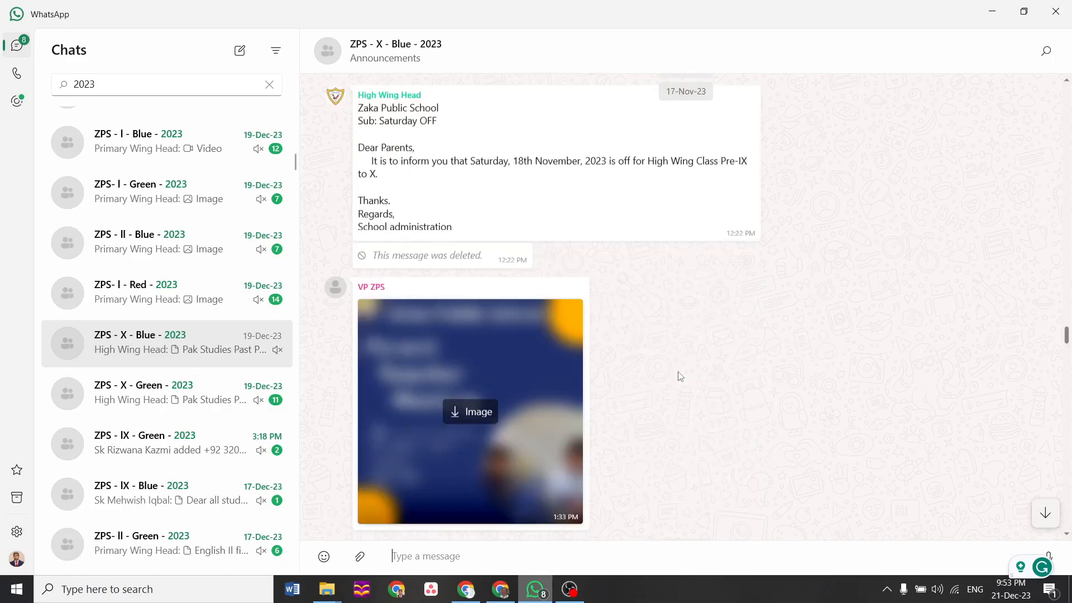
scroll(680, 377, up, 8)
scroll(680, 376, up, 8)
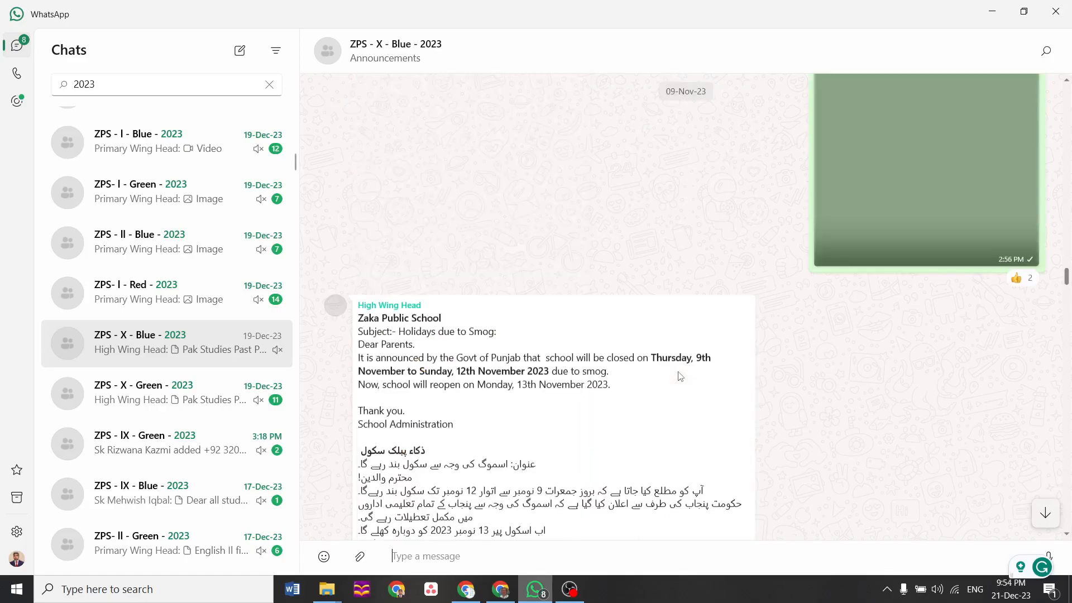
scroll(681, 377, up, 8)
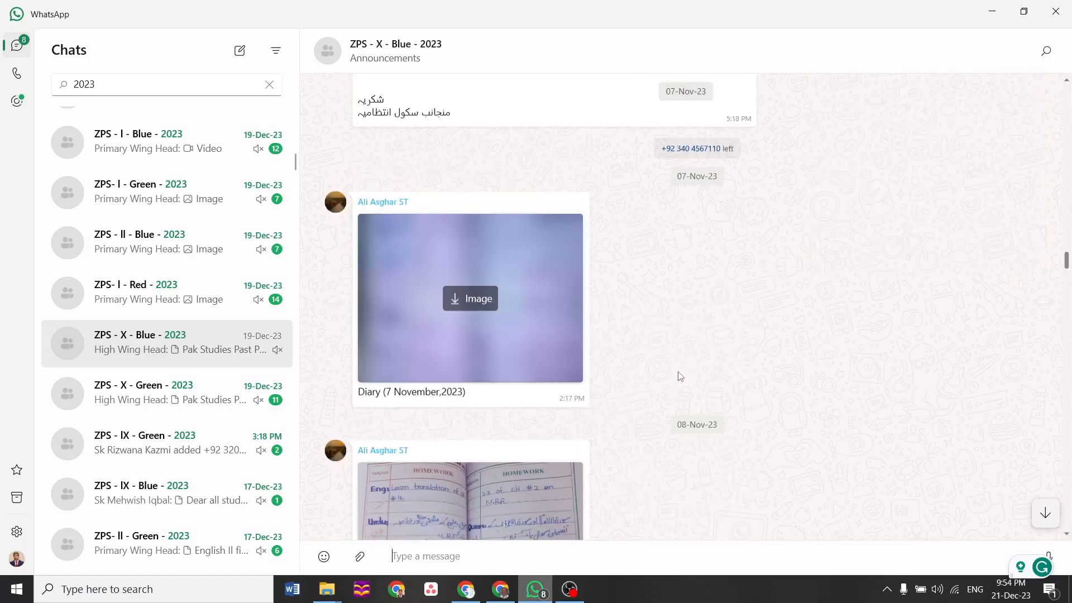
scroll(681, 376, up, 8)
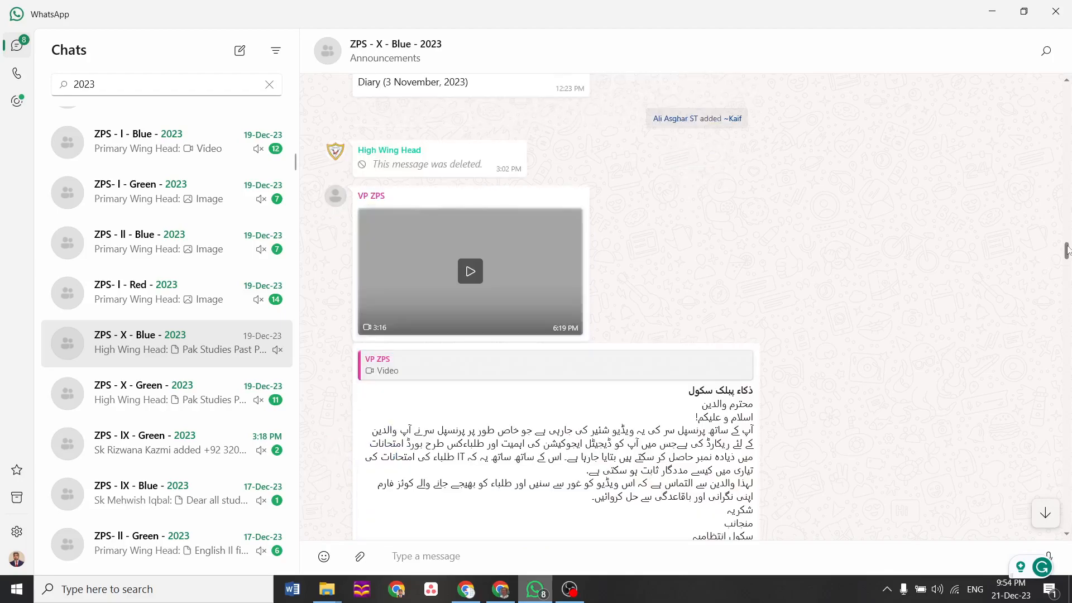
drag(1066, 250, 1066, 236)
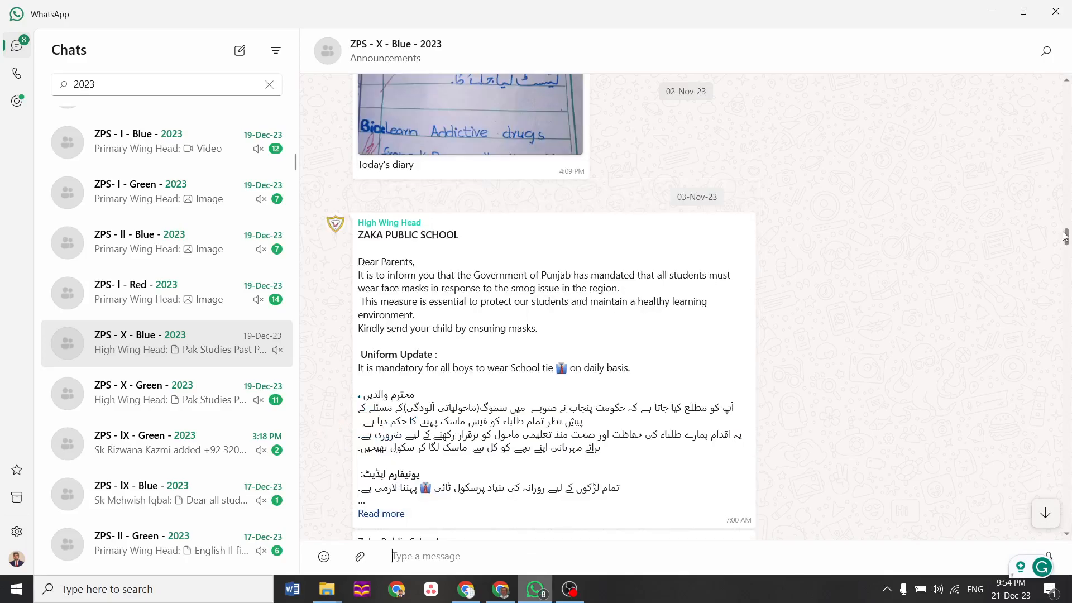
drag(1066, 236, 1065, 227)
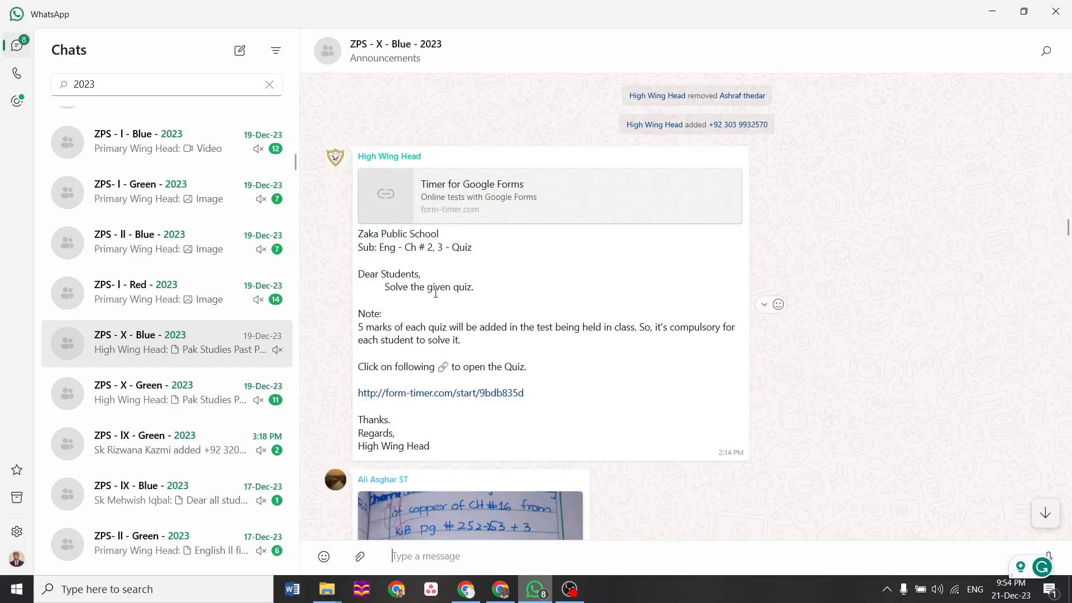
click(442, 394)
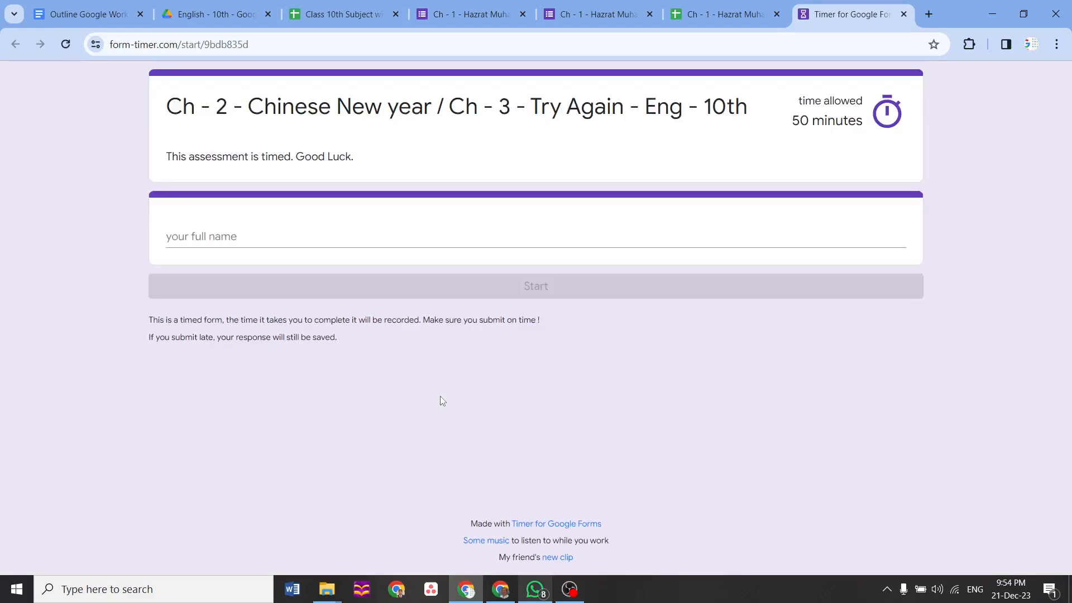
Enter the student's full name, start the timed English quiz, and scroll through its questions
click(375, 240)
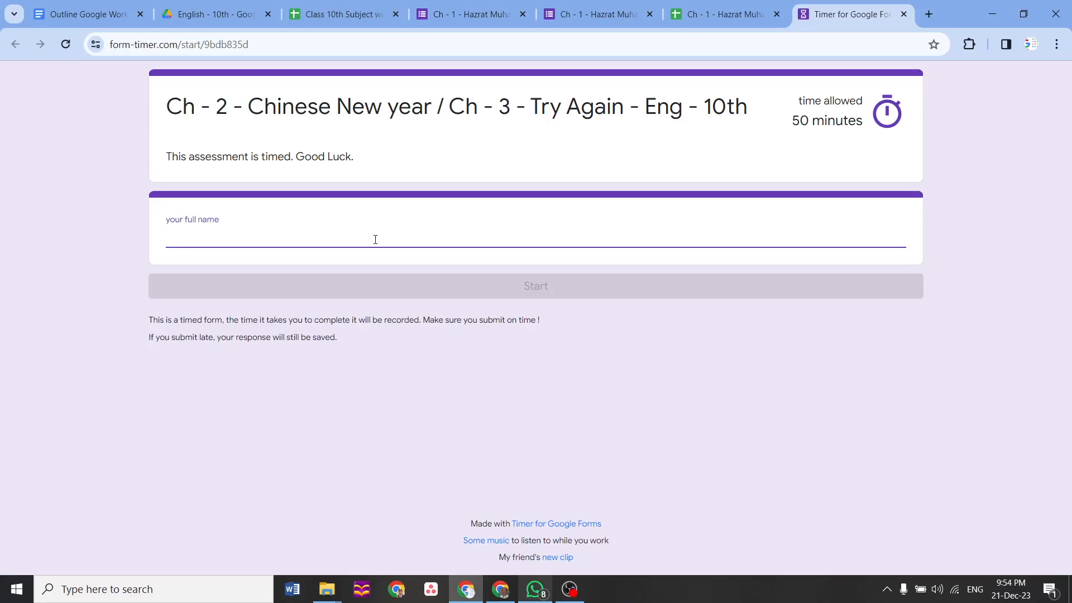
text(khalid)
click(400, 293)
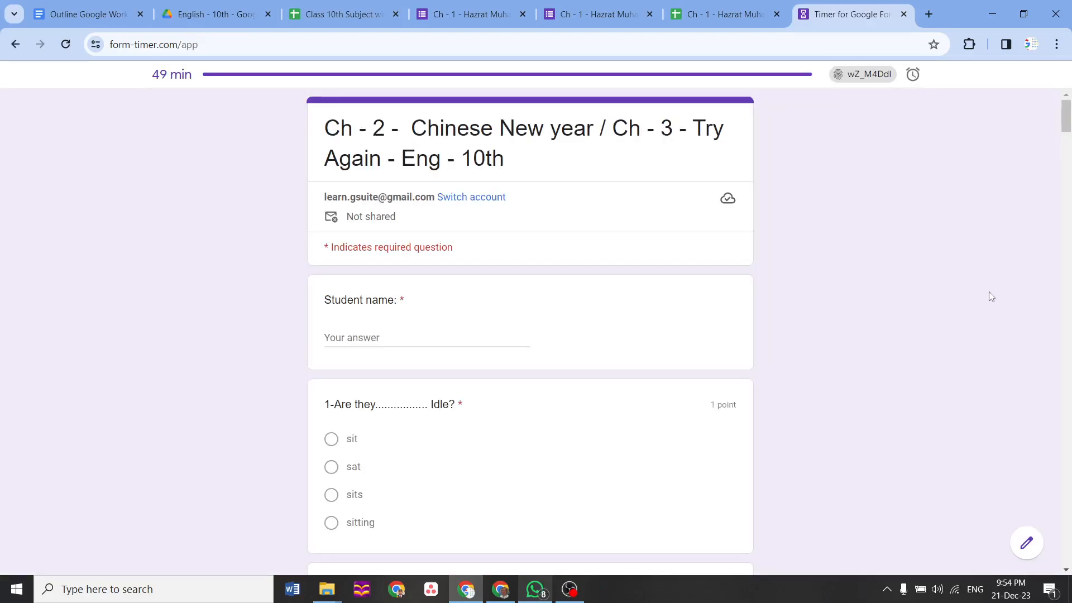
drag(1066, 115, 1068, 535)
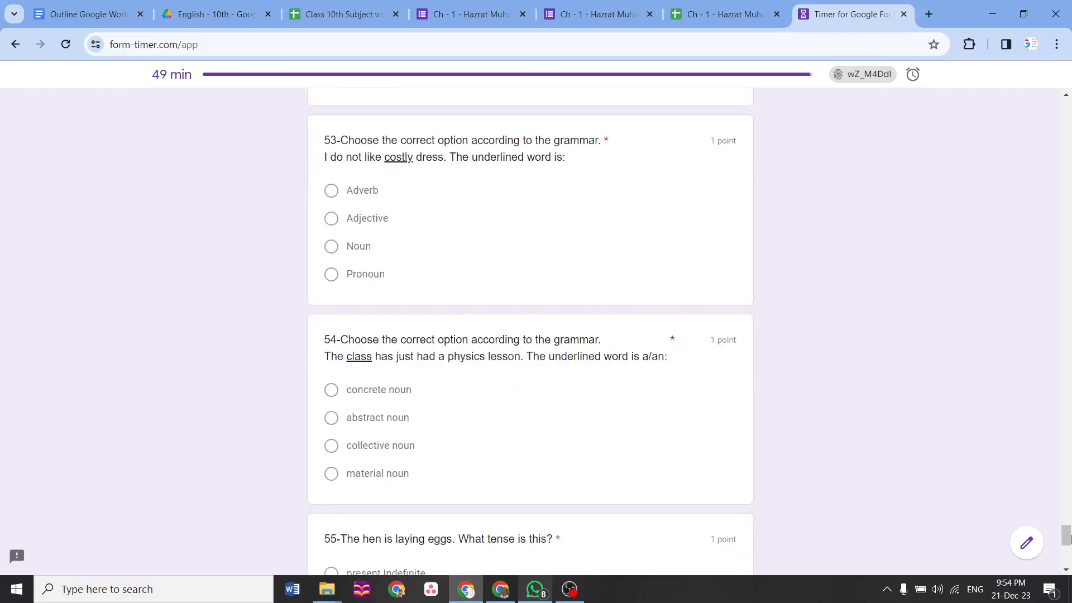
drag(1068, 536, 1068, 533)
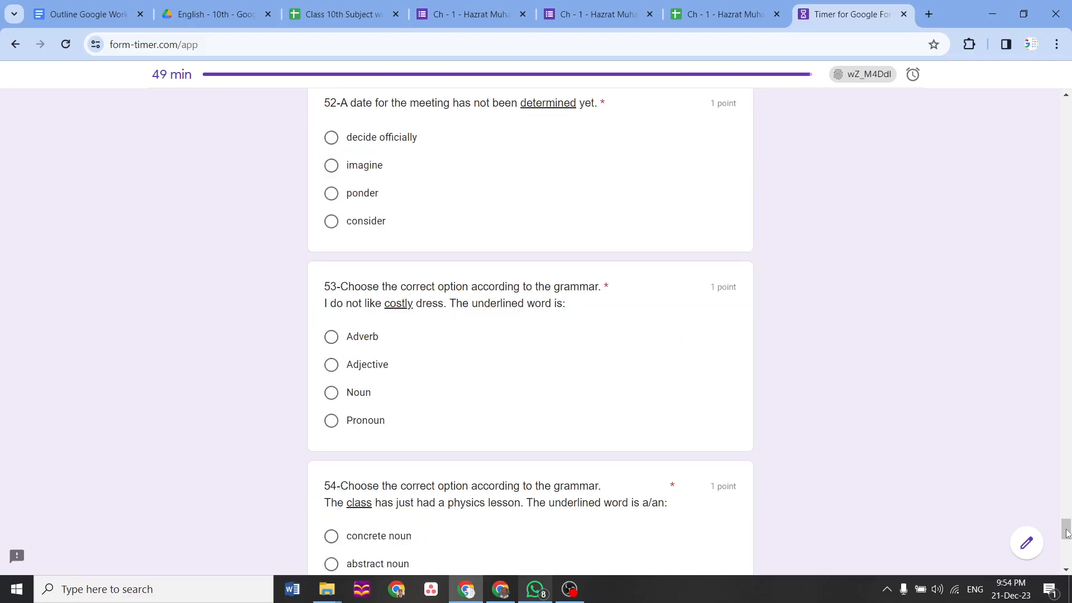